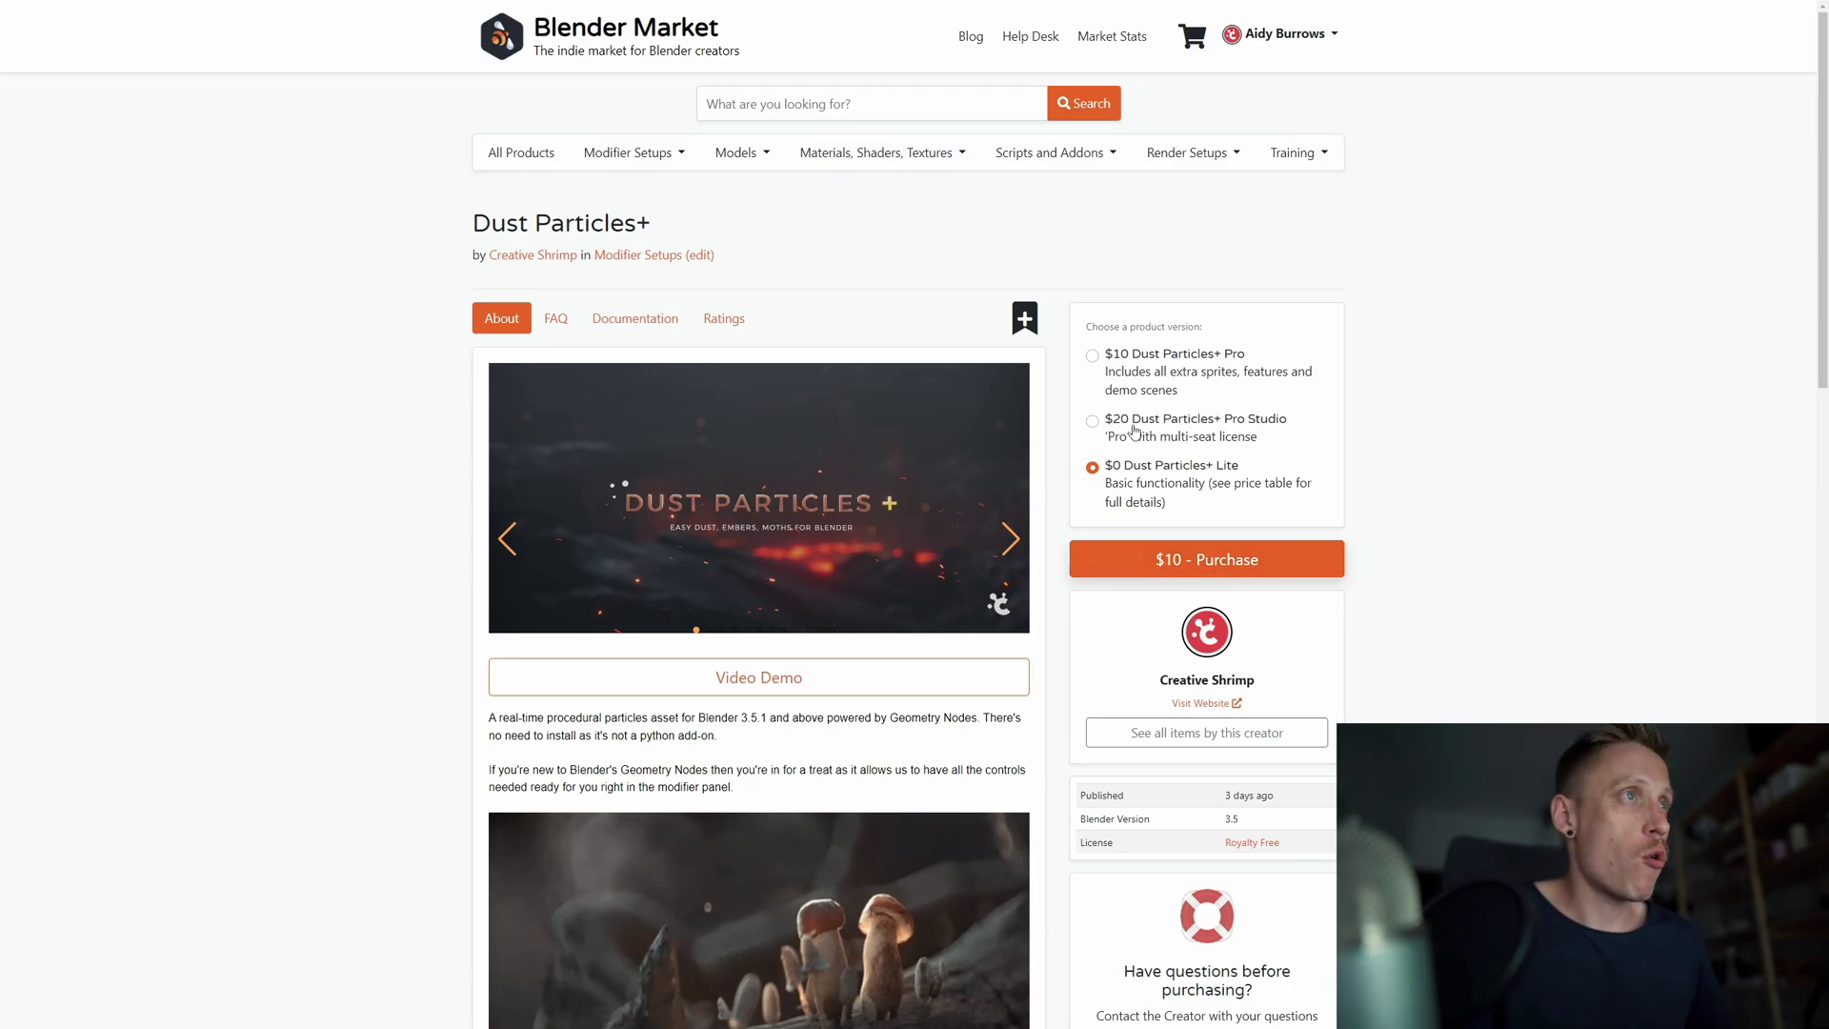
Select the free $0 Dust Particles+ Lite option on the product page
{"action": "left_click", "coordinate": [1093, 466]}
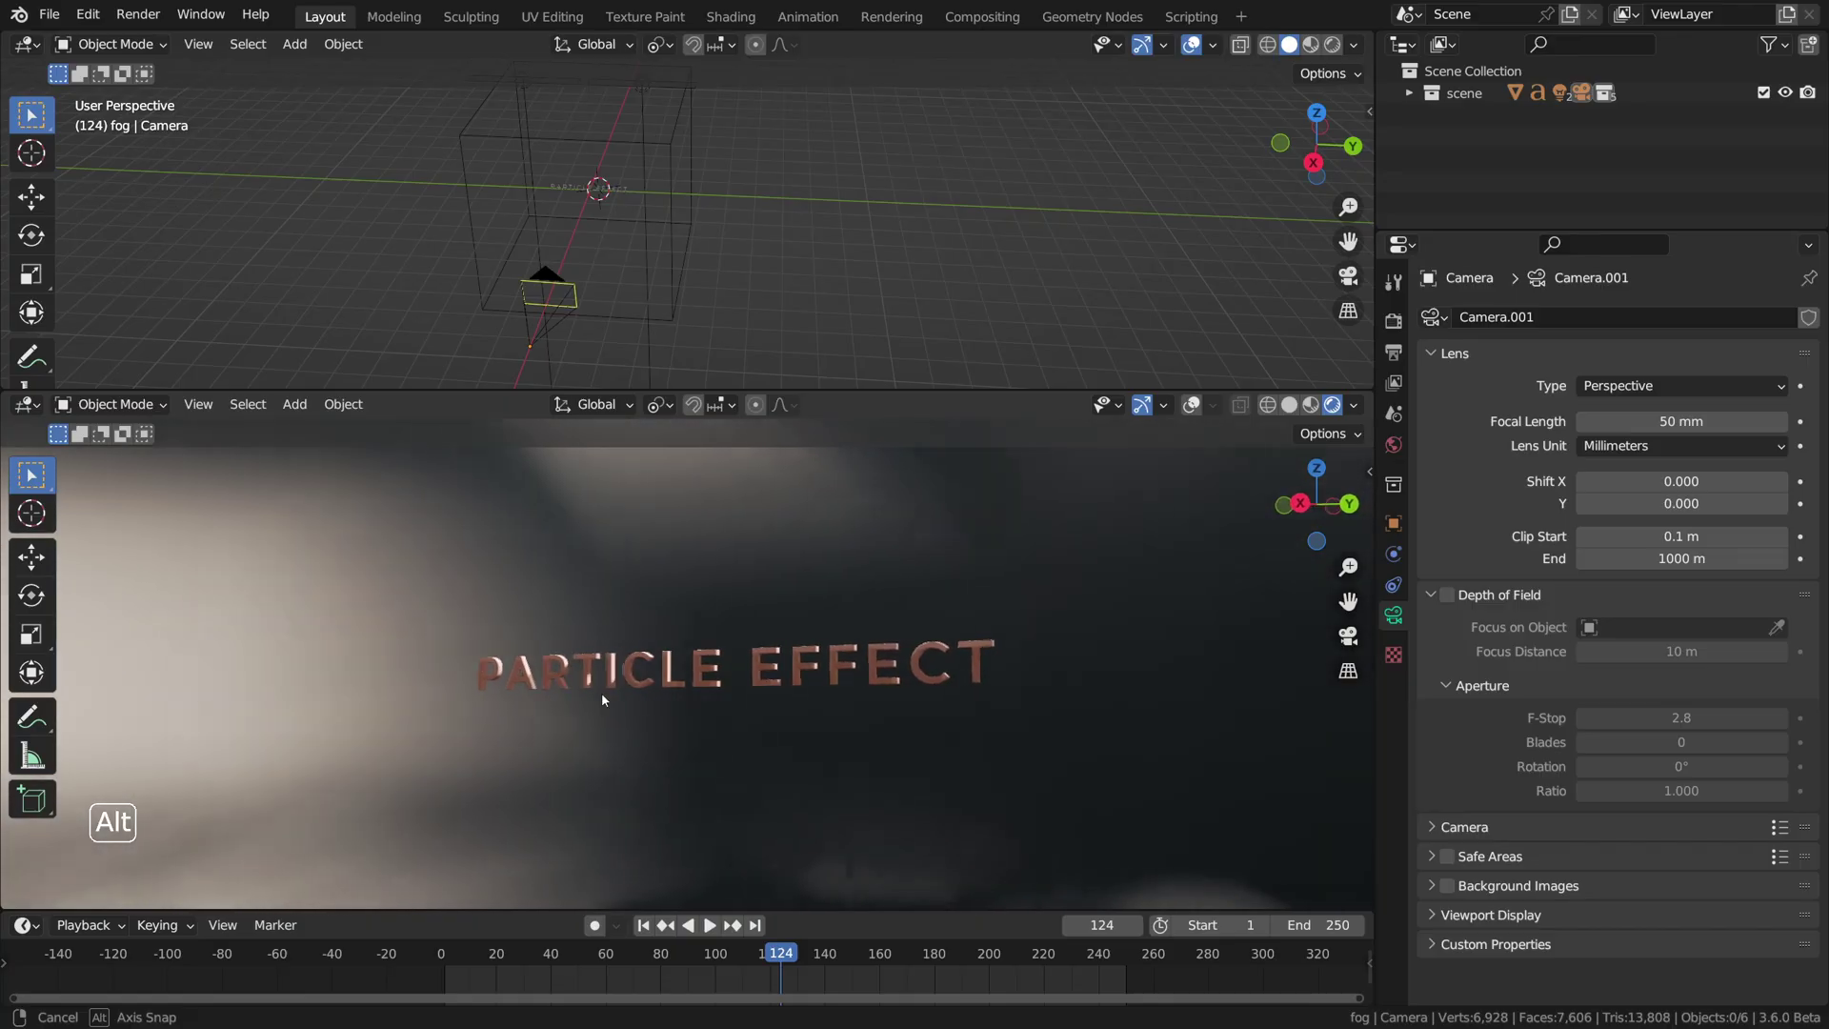
Preview the demo animation, then copy the DP+_Lite_Settings_Circle object with Copy Objects
{"action": "middle_click_drag", "start_coordinate": [604, 693], "coordinate": [664, 702]}
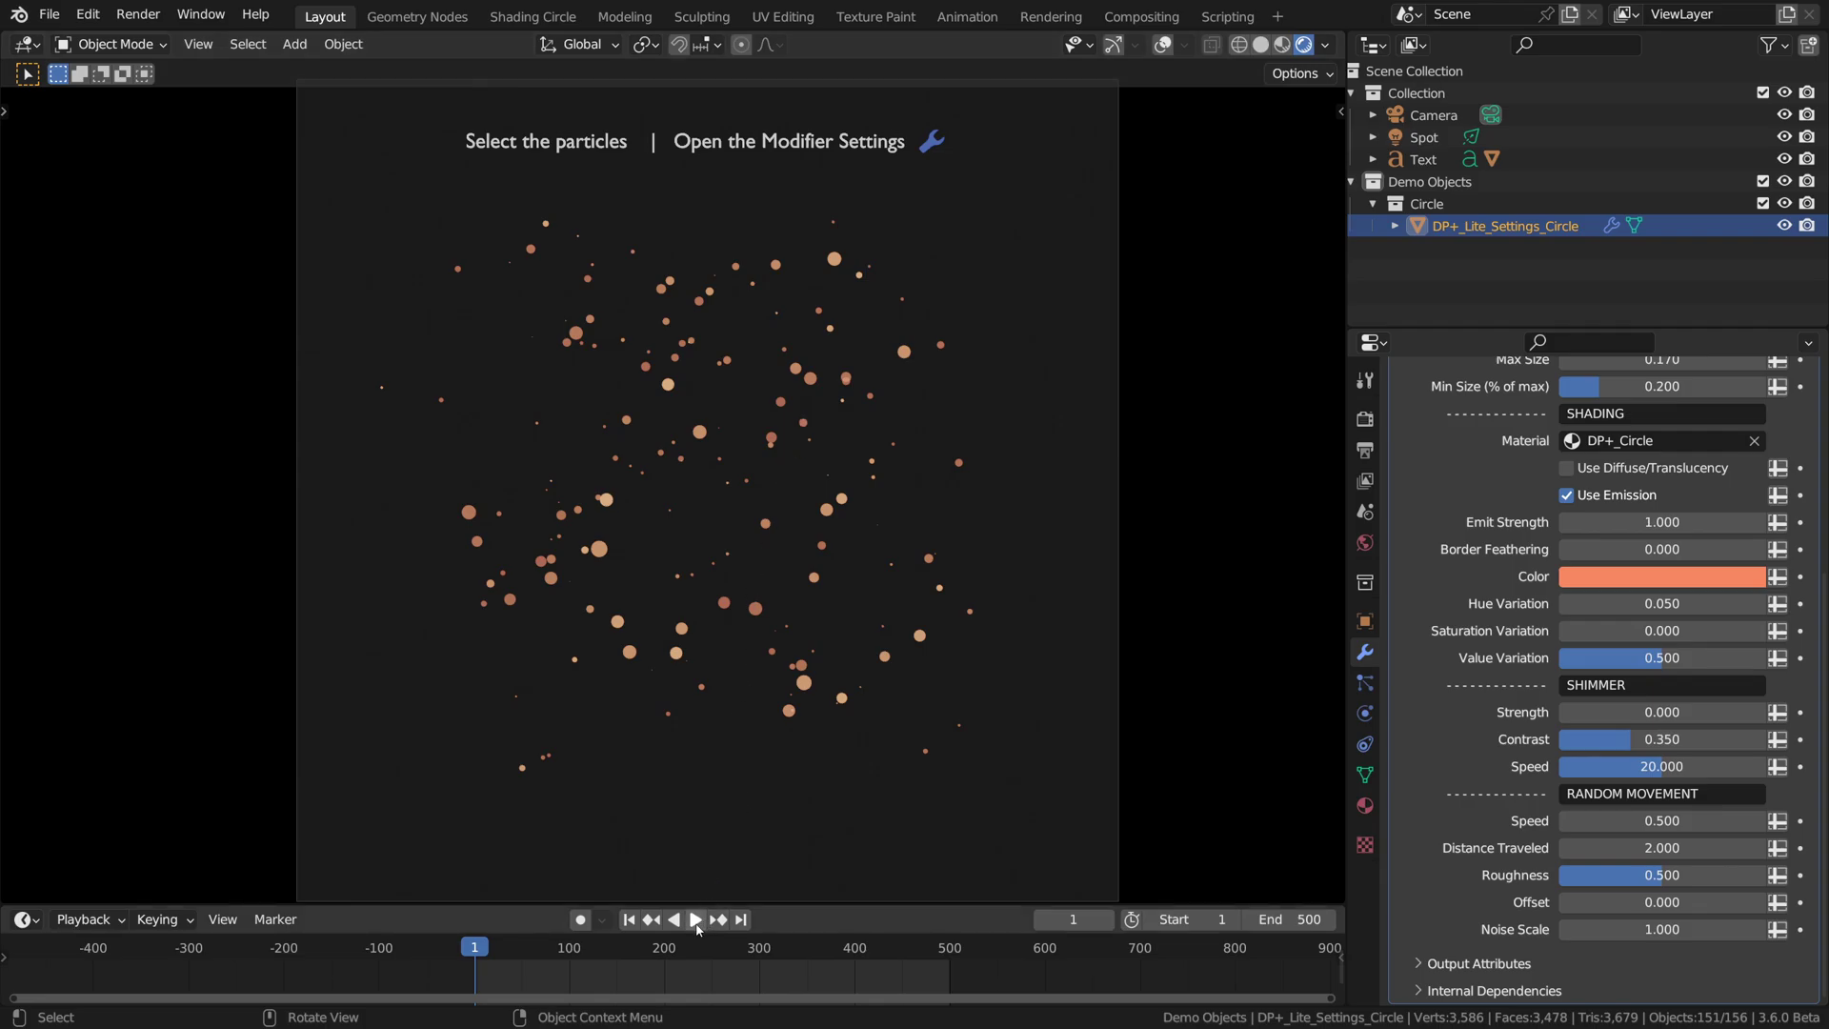
{"action": "left_click", "coordinate": [695, 922]}
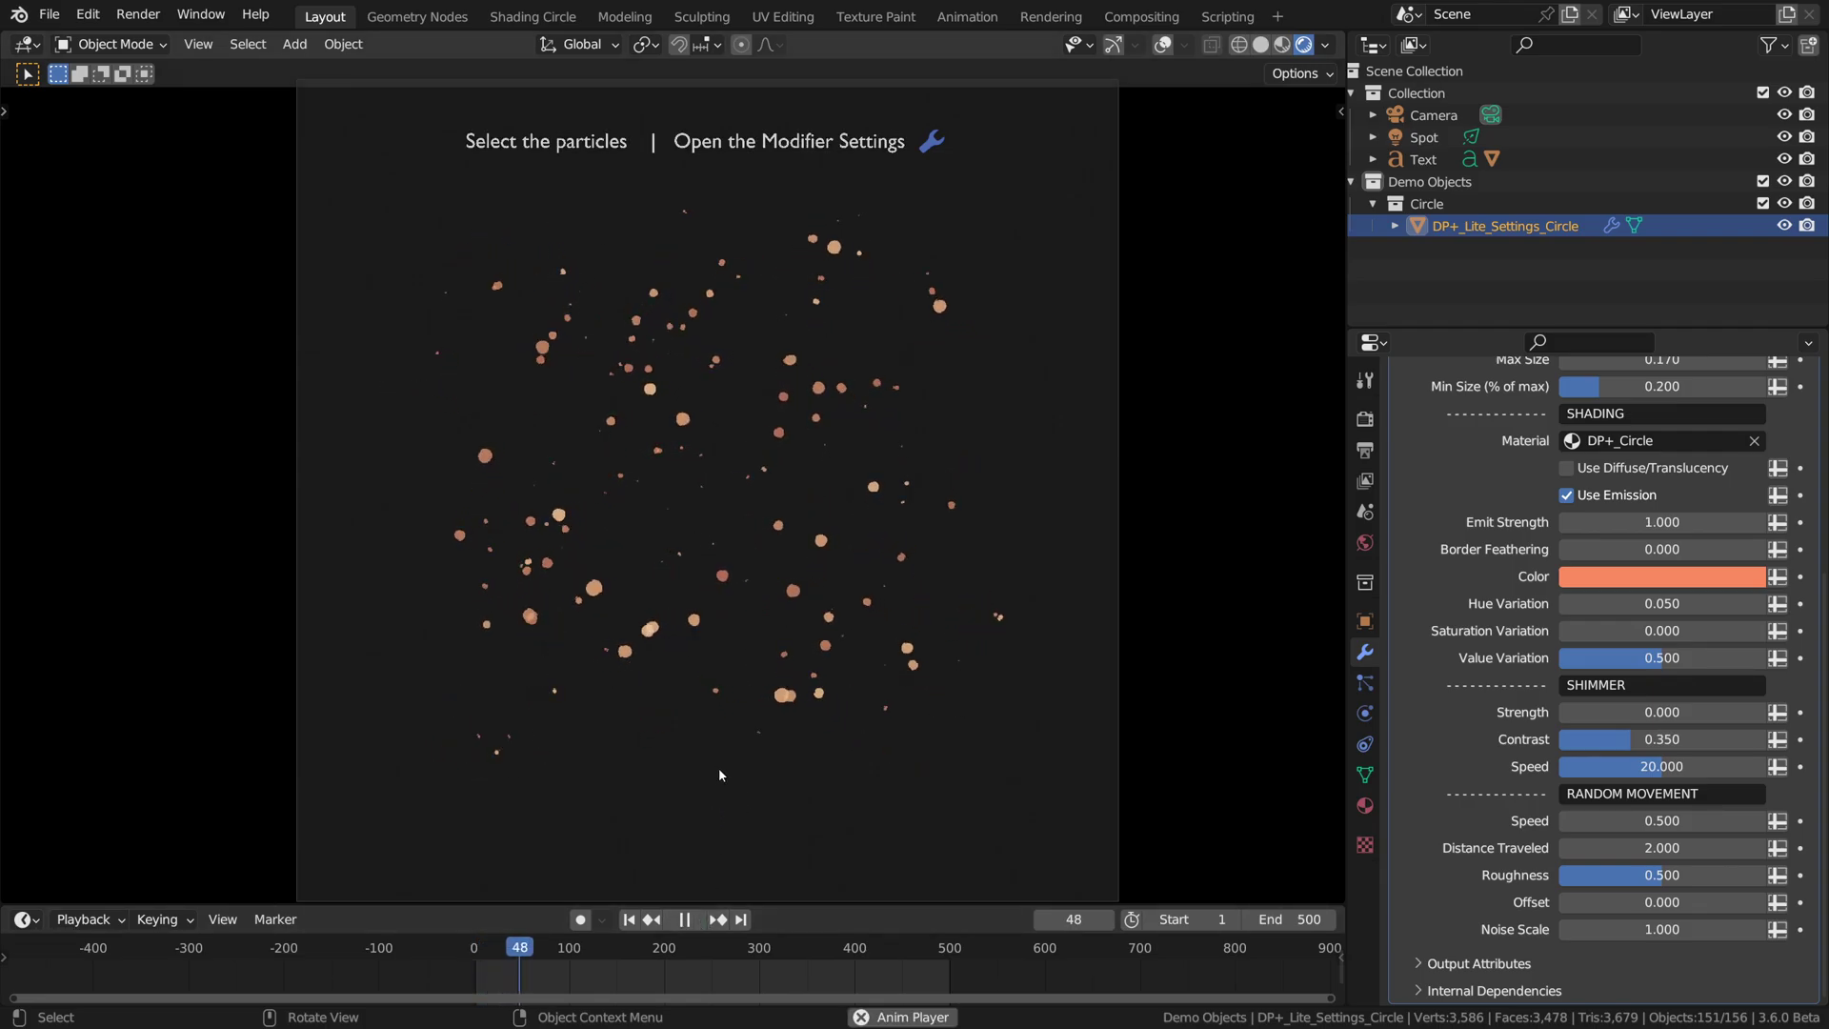
{"action": "left_click", "coordinate": [690, 920]}
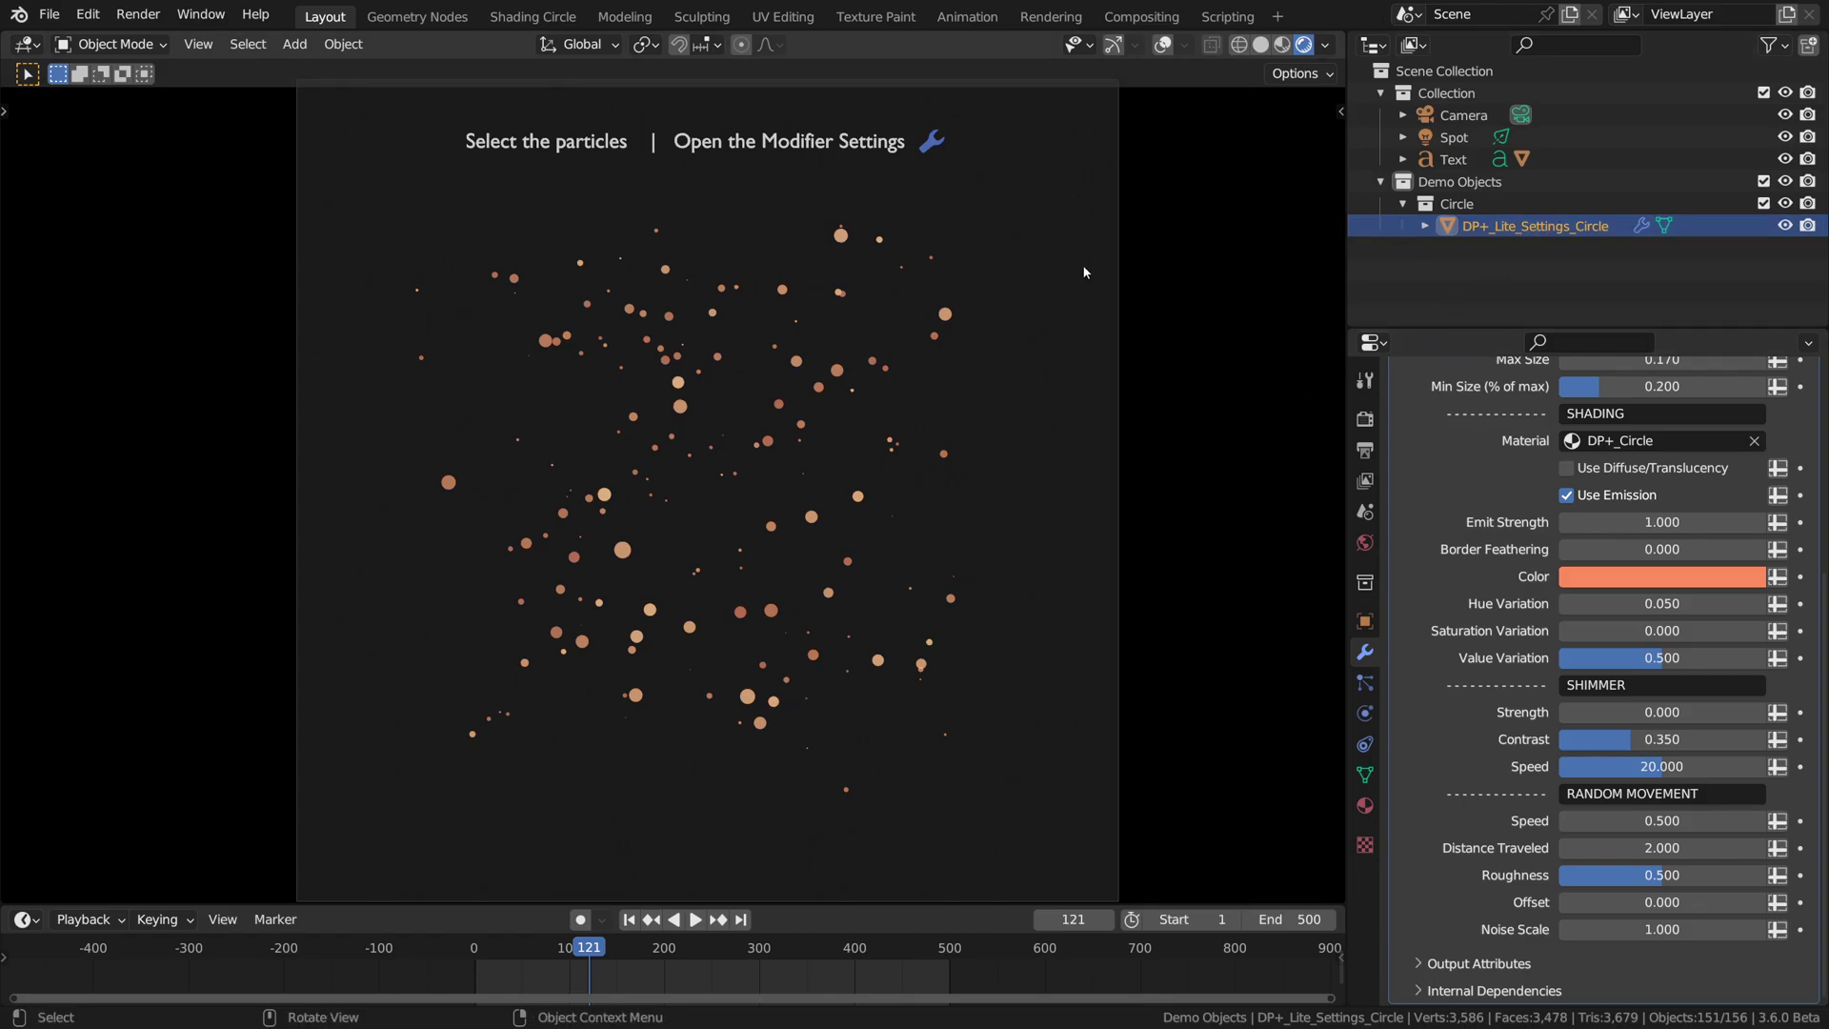
{"action": "key", "text": "ctrl+c"}
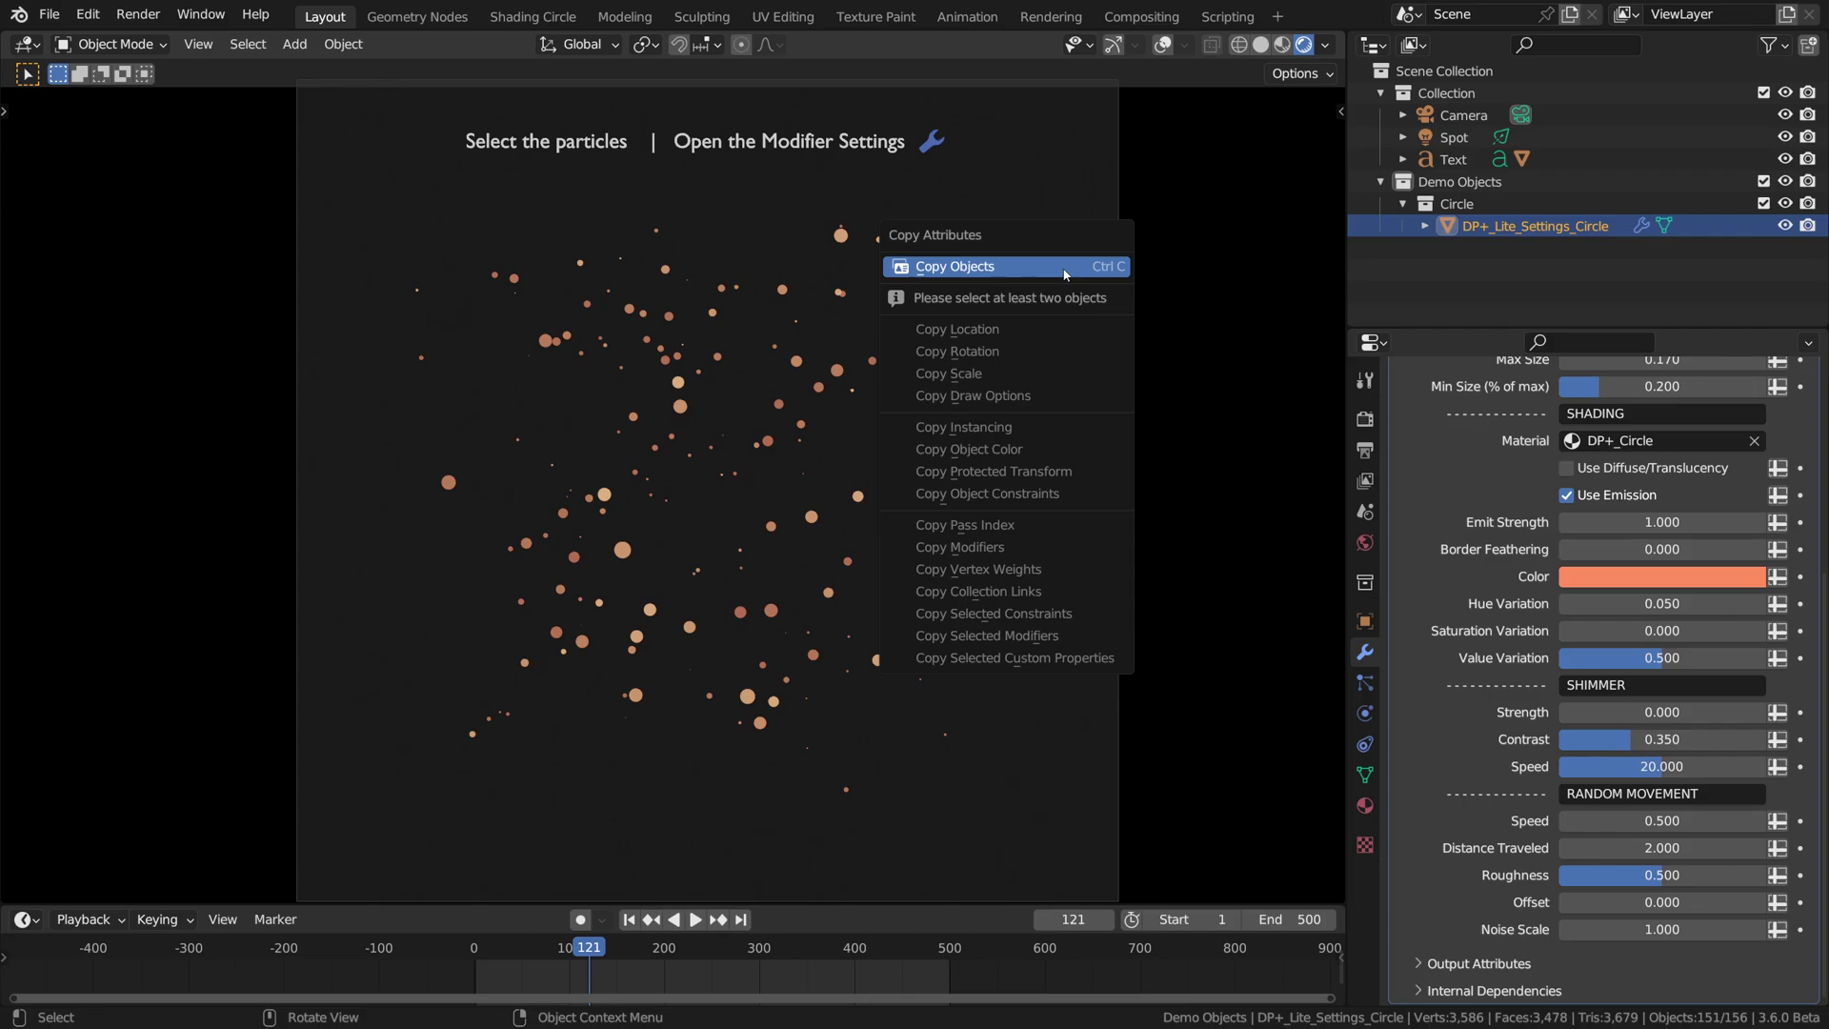
{"action": "left_click", "coordinate": [1064, 271]}
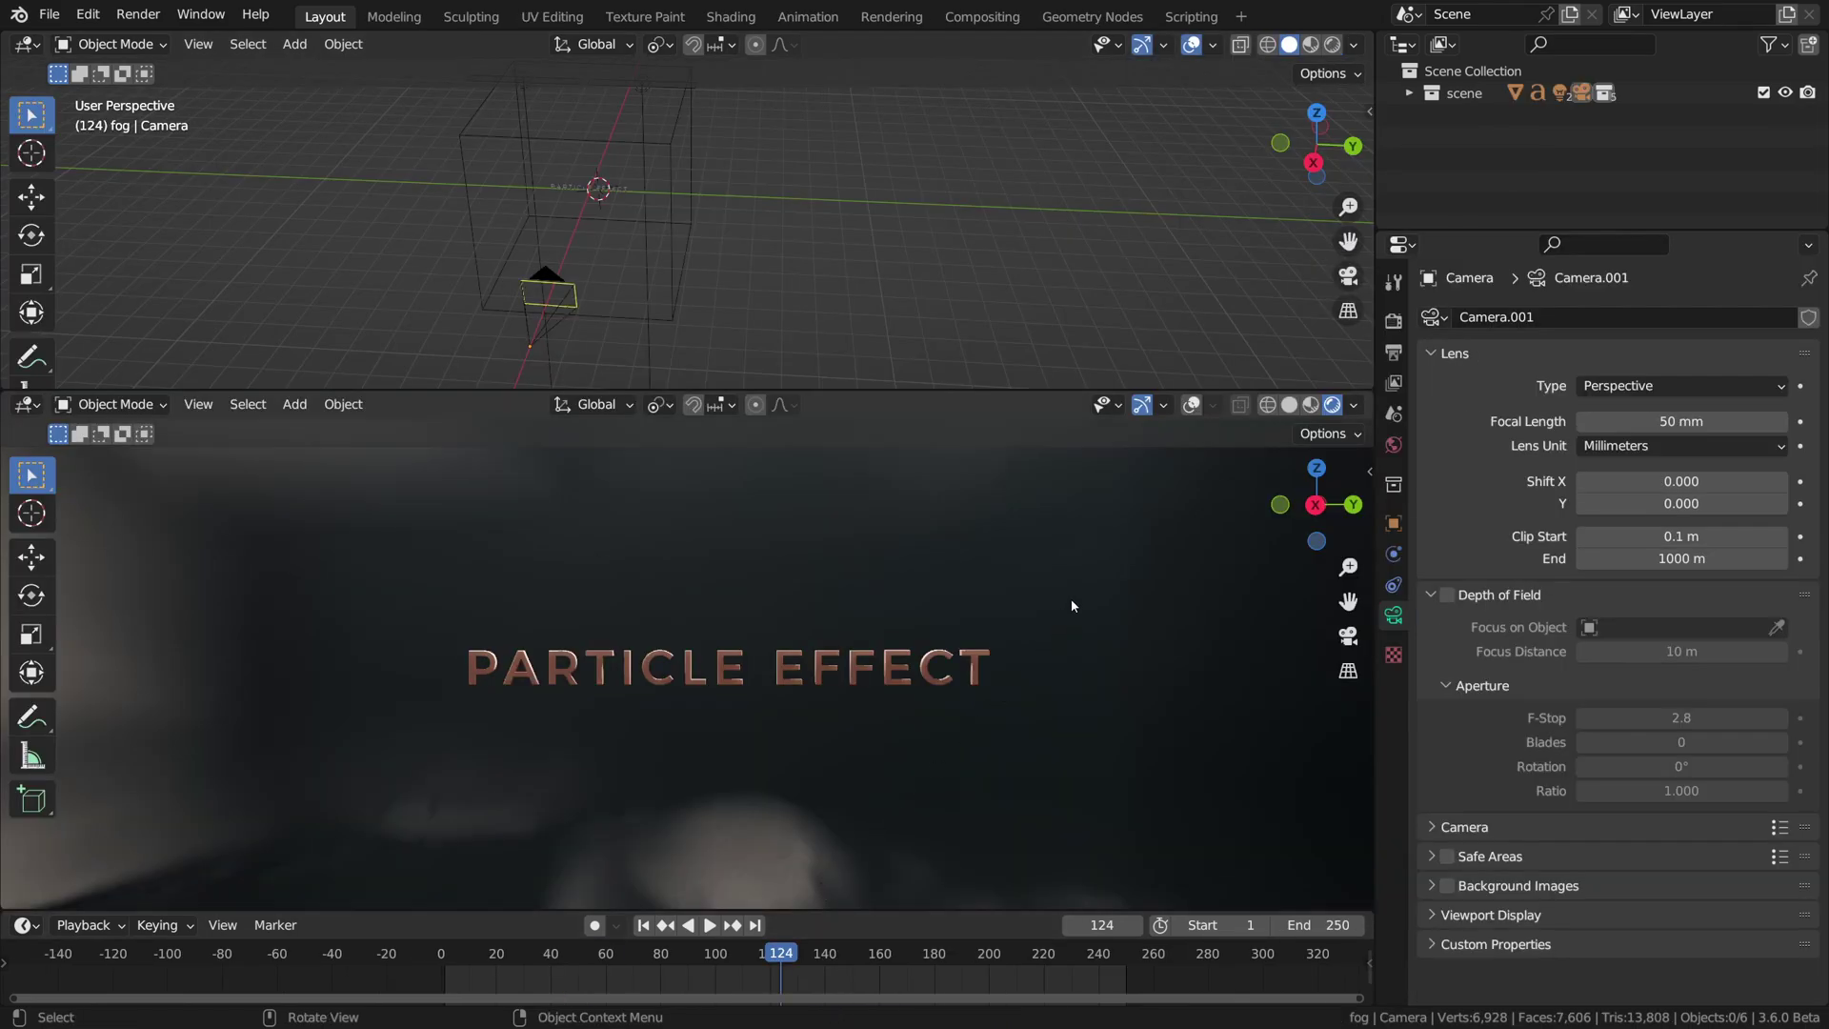
Create a new collection named particles_01 and paste the copied particle object into it
{"action": "right_click", "coordinate": [1458, 167]}
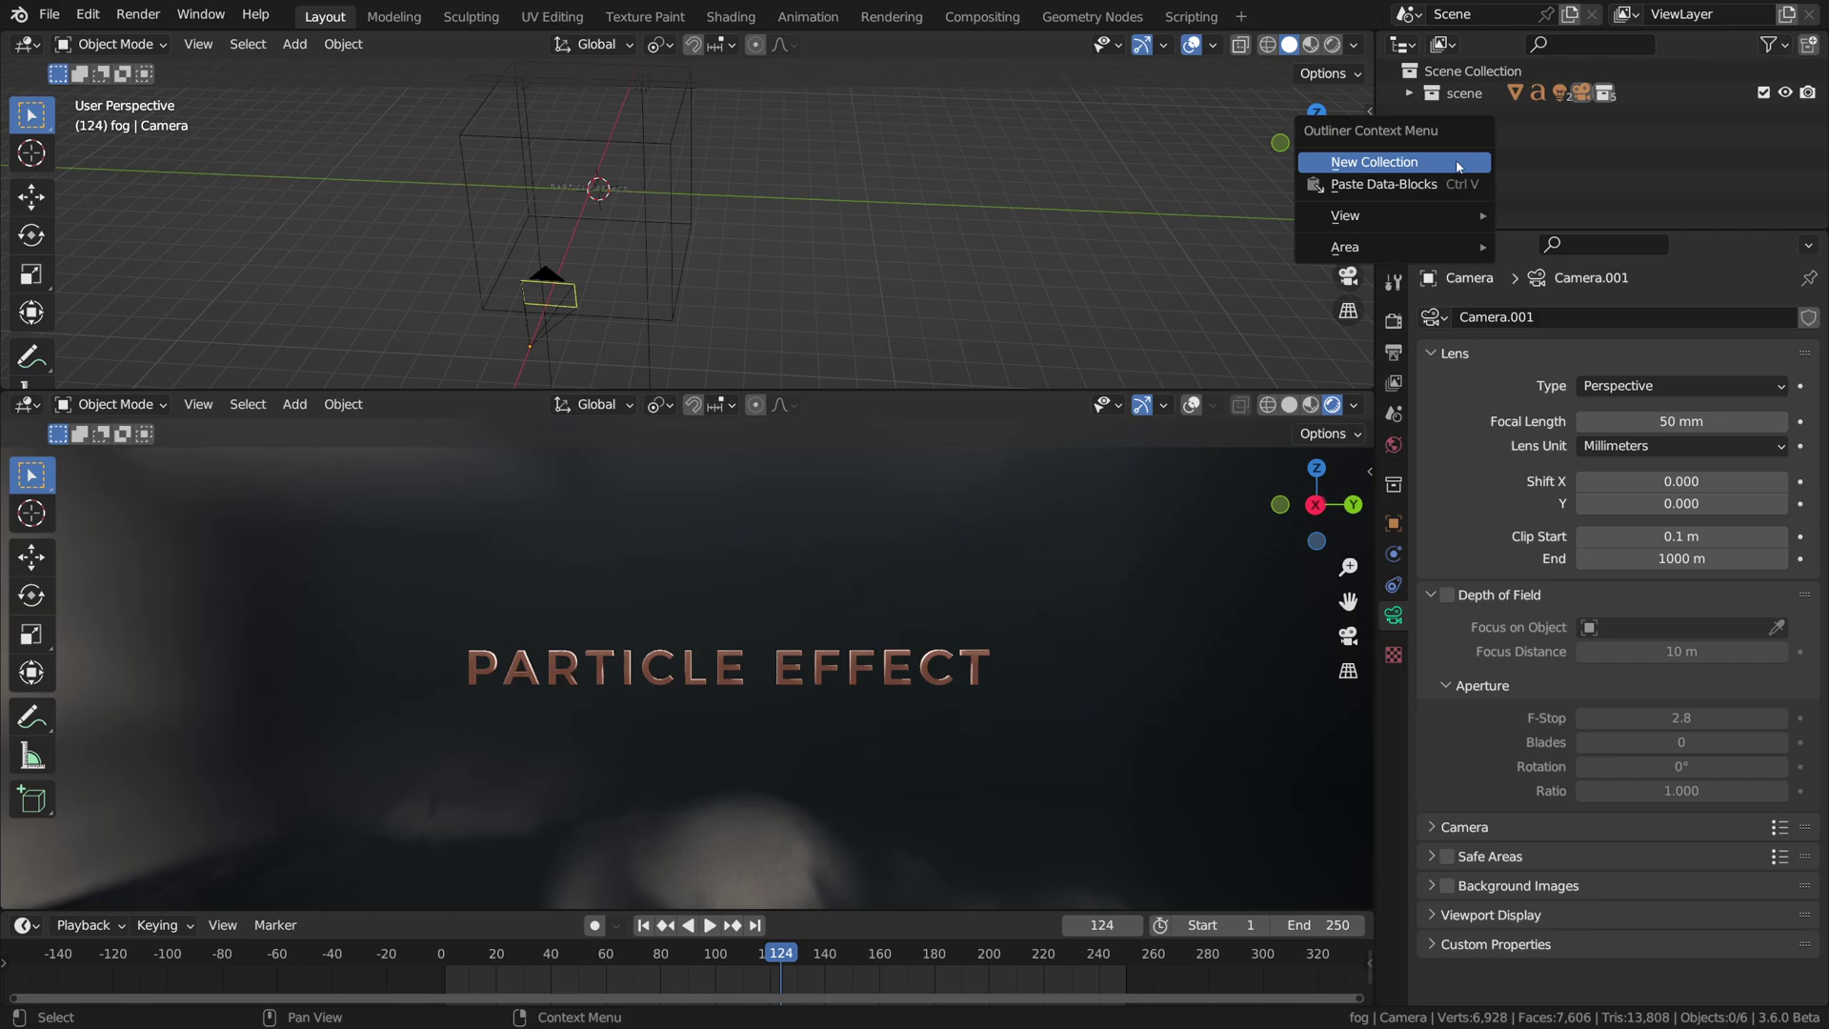
{"action": "left_click", "coordinate": [1459, 162]}
{"action": "double_click", "coordinate": [1505, 115]}
{"action": "type", "text": "particles_01"}
{"action": "key", "text": "Return"}
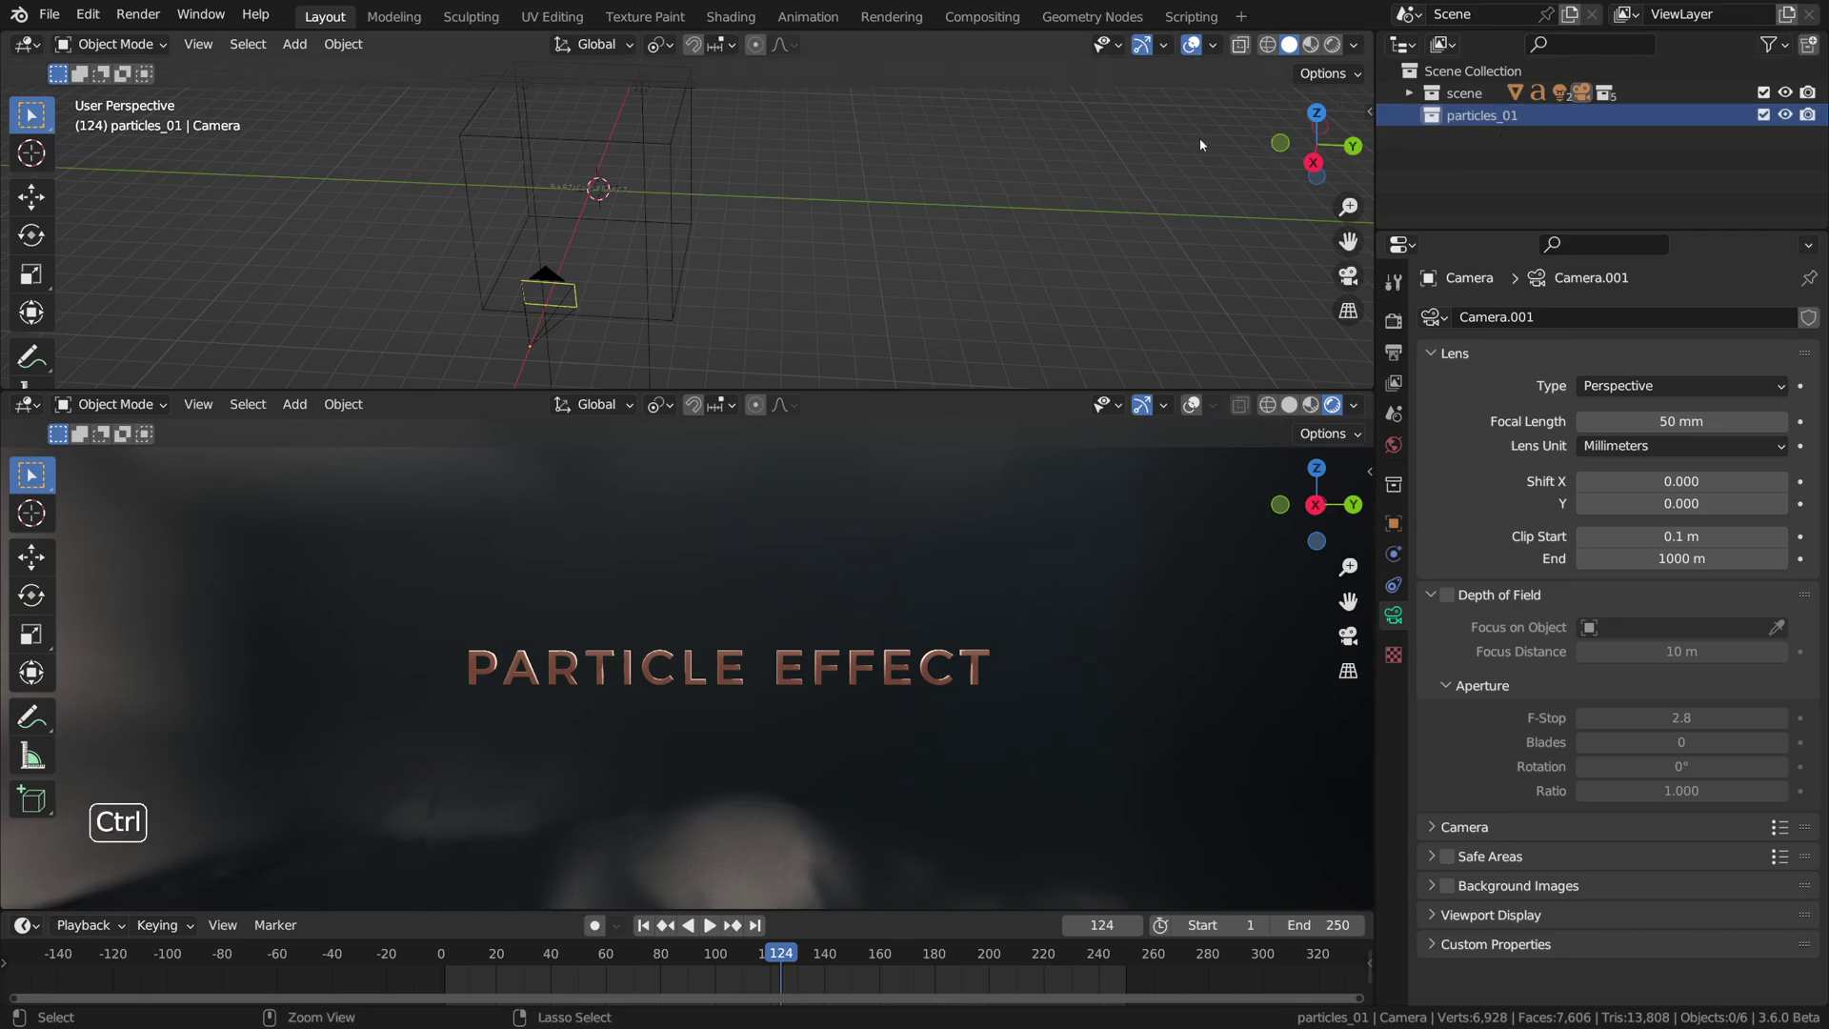
{"action": "key", "text": "ctrl+v"}
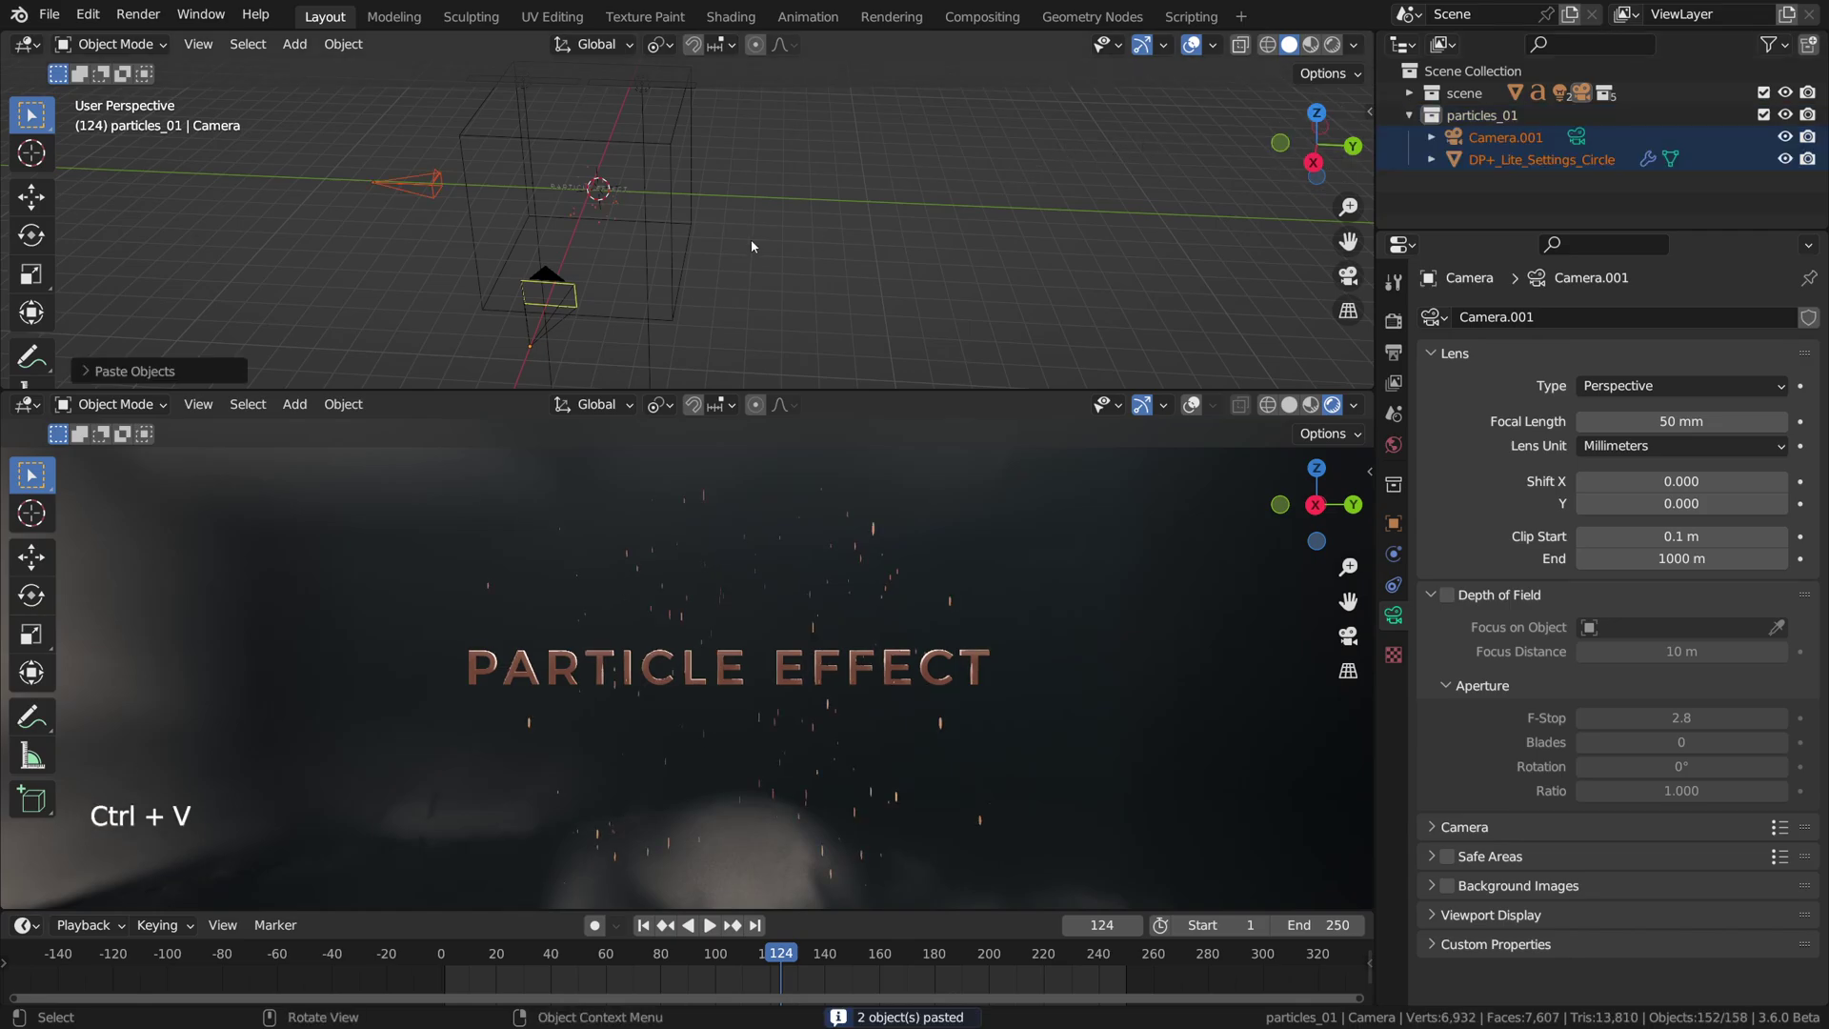
Delete the extra pasted Camera.001
{"action": "middle_click_drag", "start_coordinate": [586, 209], "coordinate": [749, 183], "text": "alt+shift"}
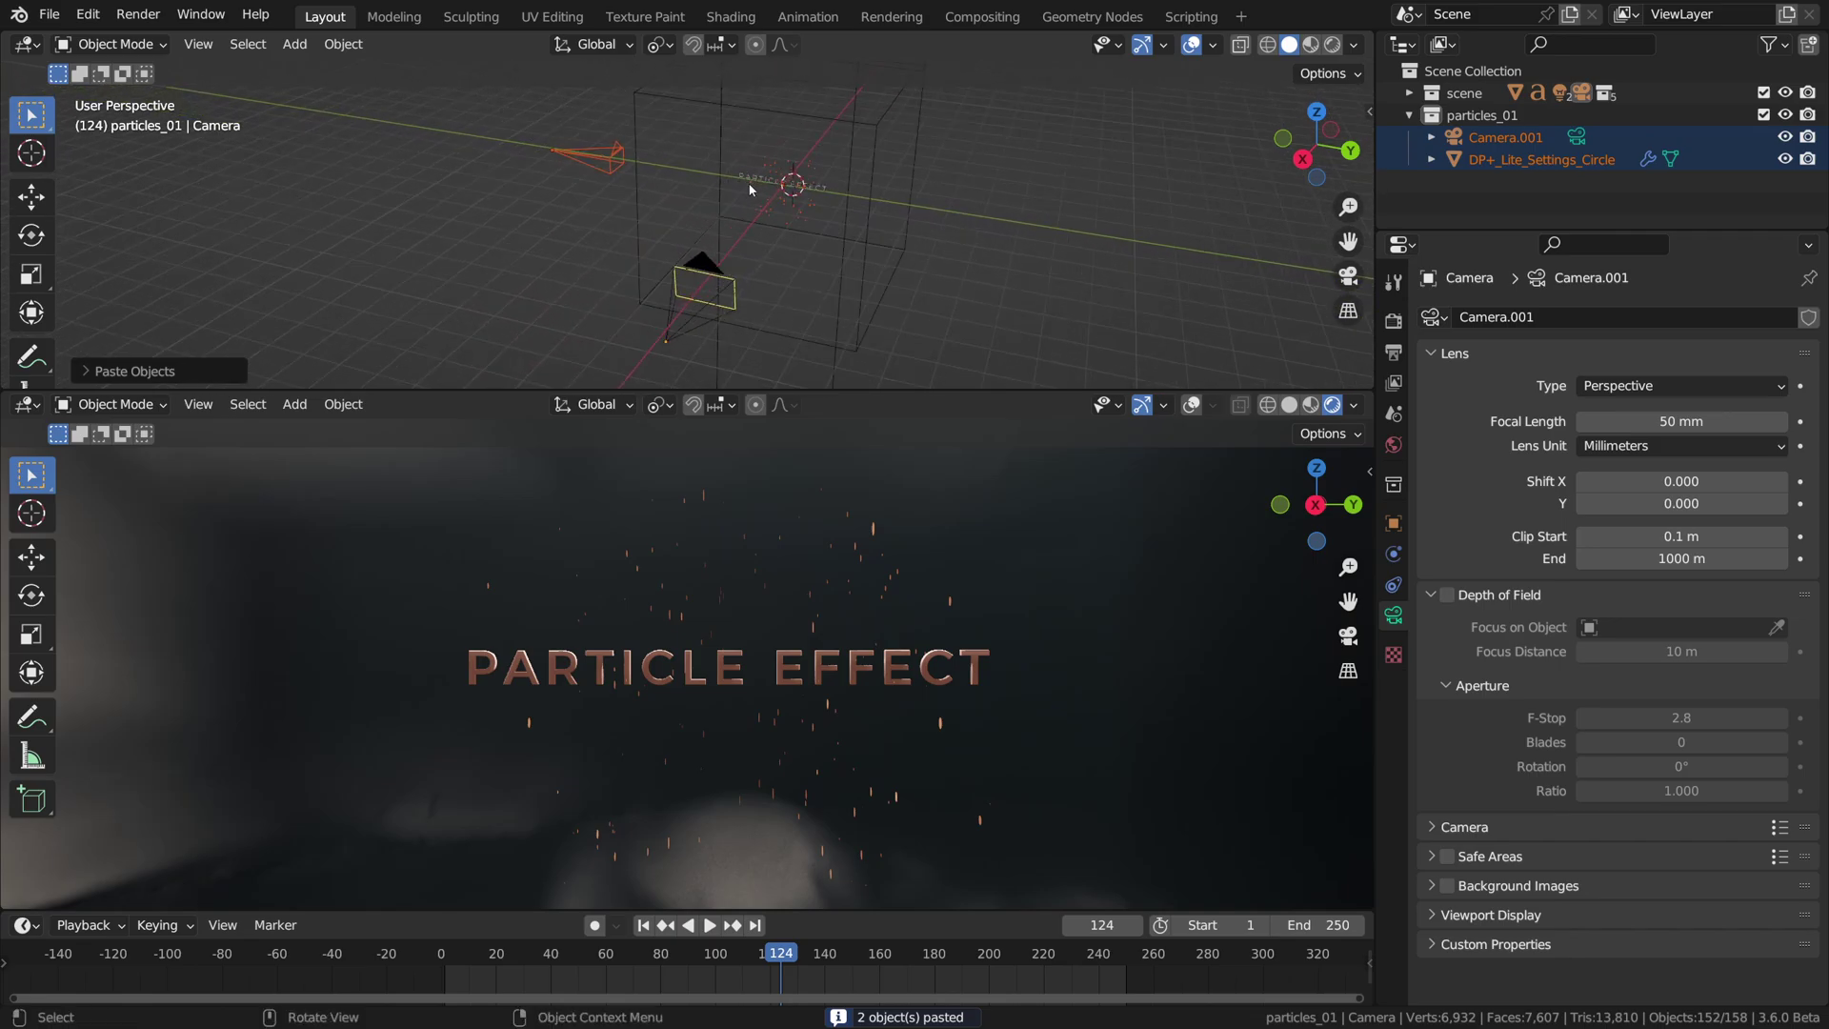
{"action": "left_click", "coordinate": [1520, 146]}
{"action": "right_click", "coordinate": [1530, 144]}
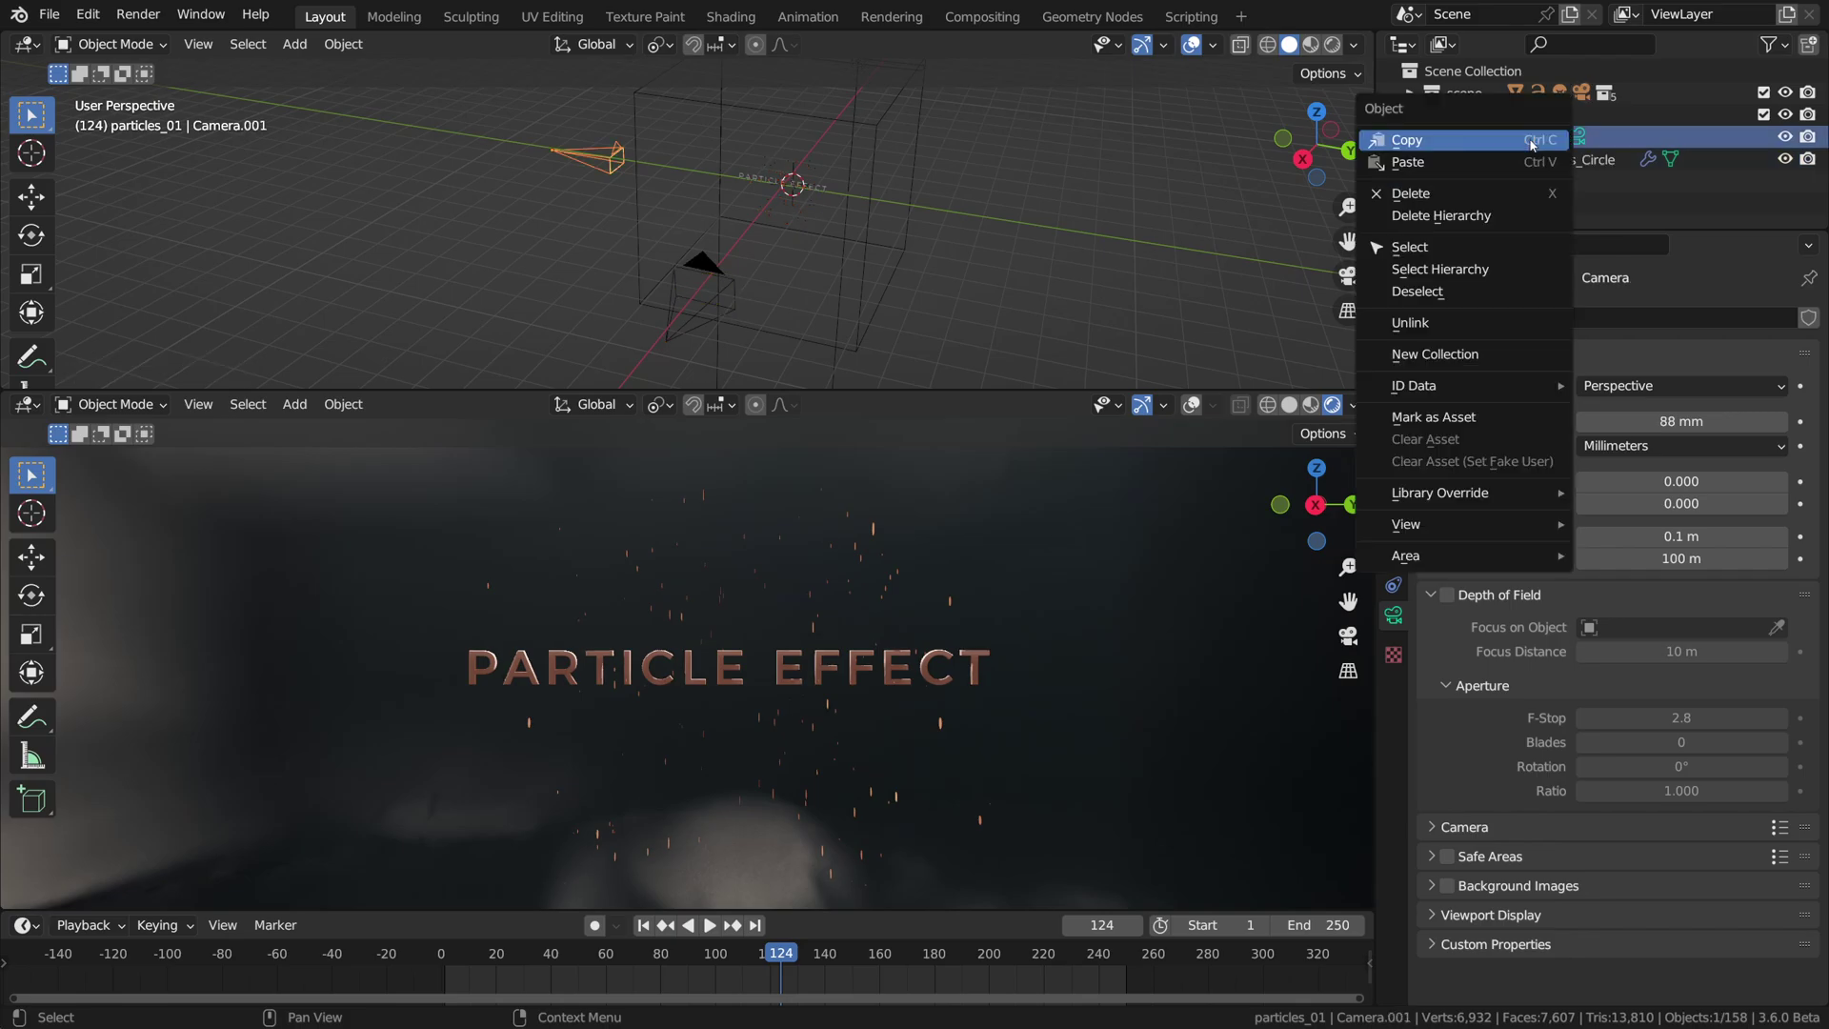
{"action": "left_click", "coordinate": [1511, 192]}
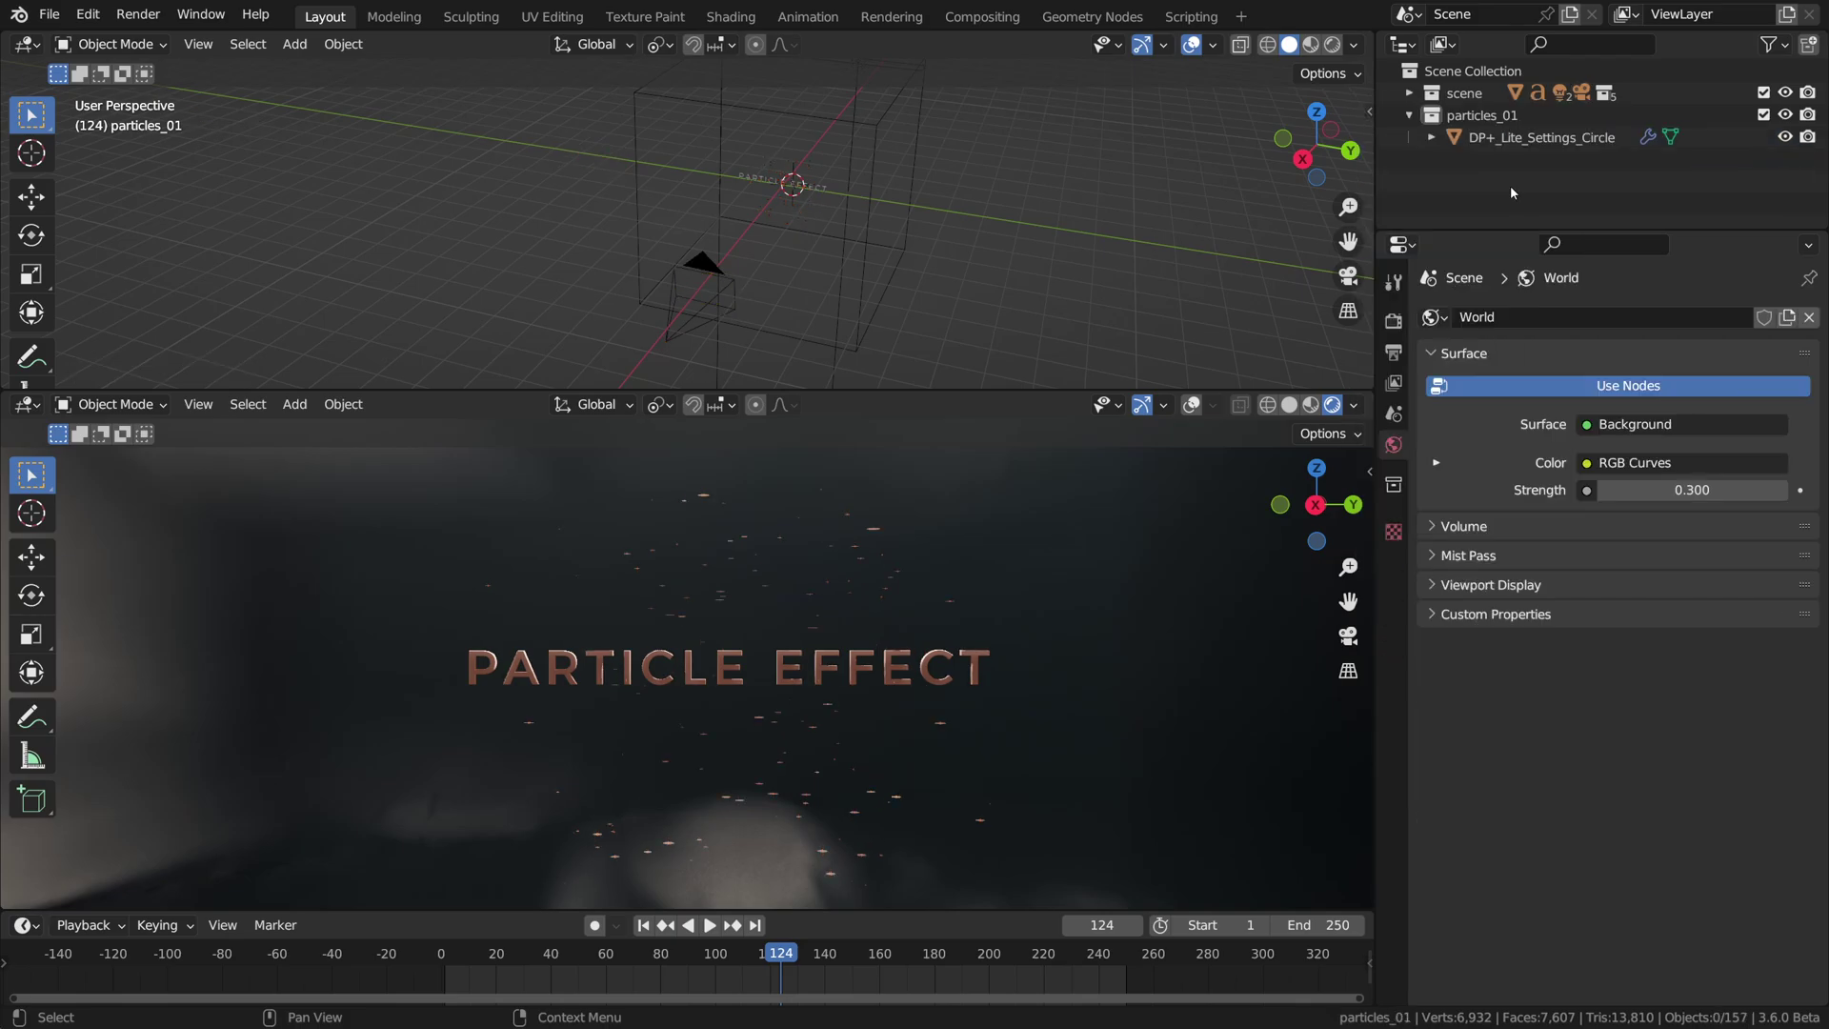
Select DP+_Lite_Settings_Circle and view its Dust Particles+ v1.0 Lite modifier in a taller Properties editor
{"action": "left_click", "coordinate": [1506, 140]}
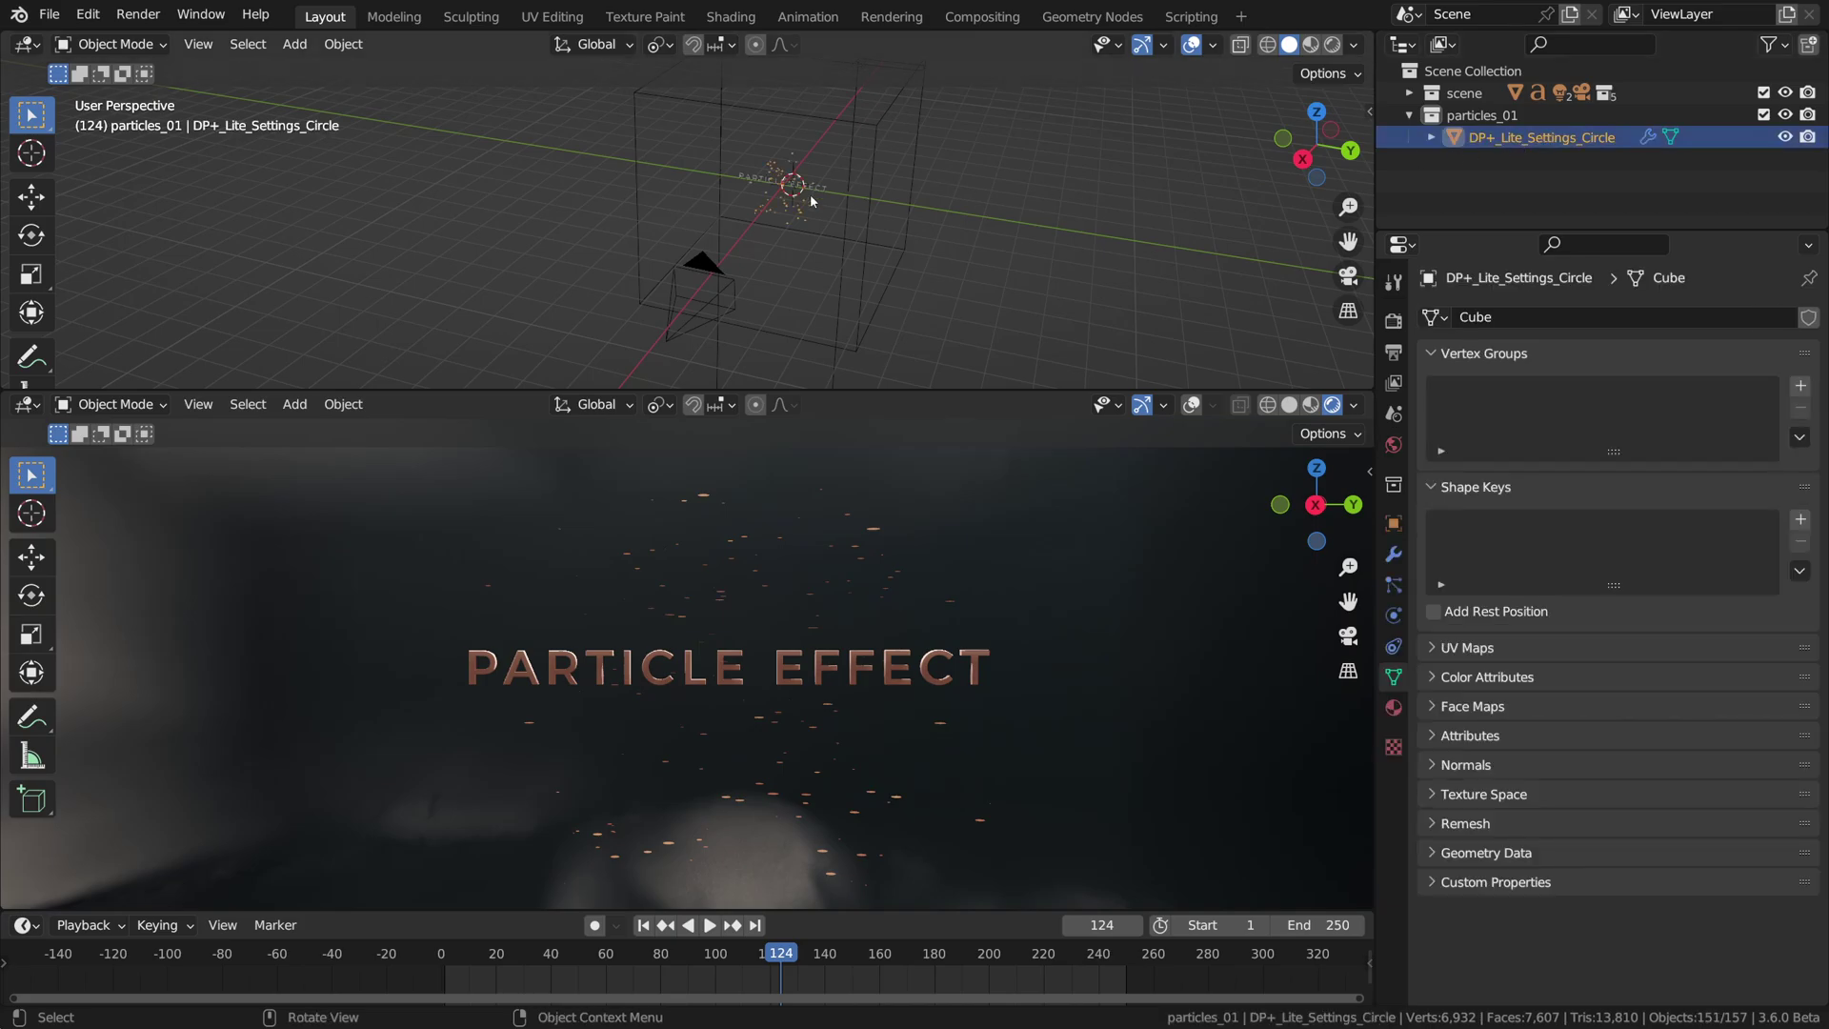
{"action": "scroll", "coordinate": [822, 191], "scroll_direction": "up", "scroll_amount": 6}
{"action": "left_click_drag", "start_coordinate": [822, 191], "coordinate": [783, 206], "text": "alt"}
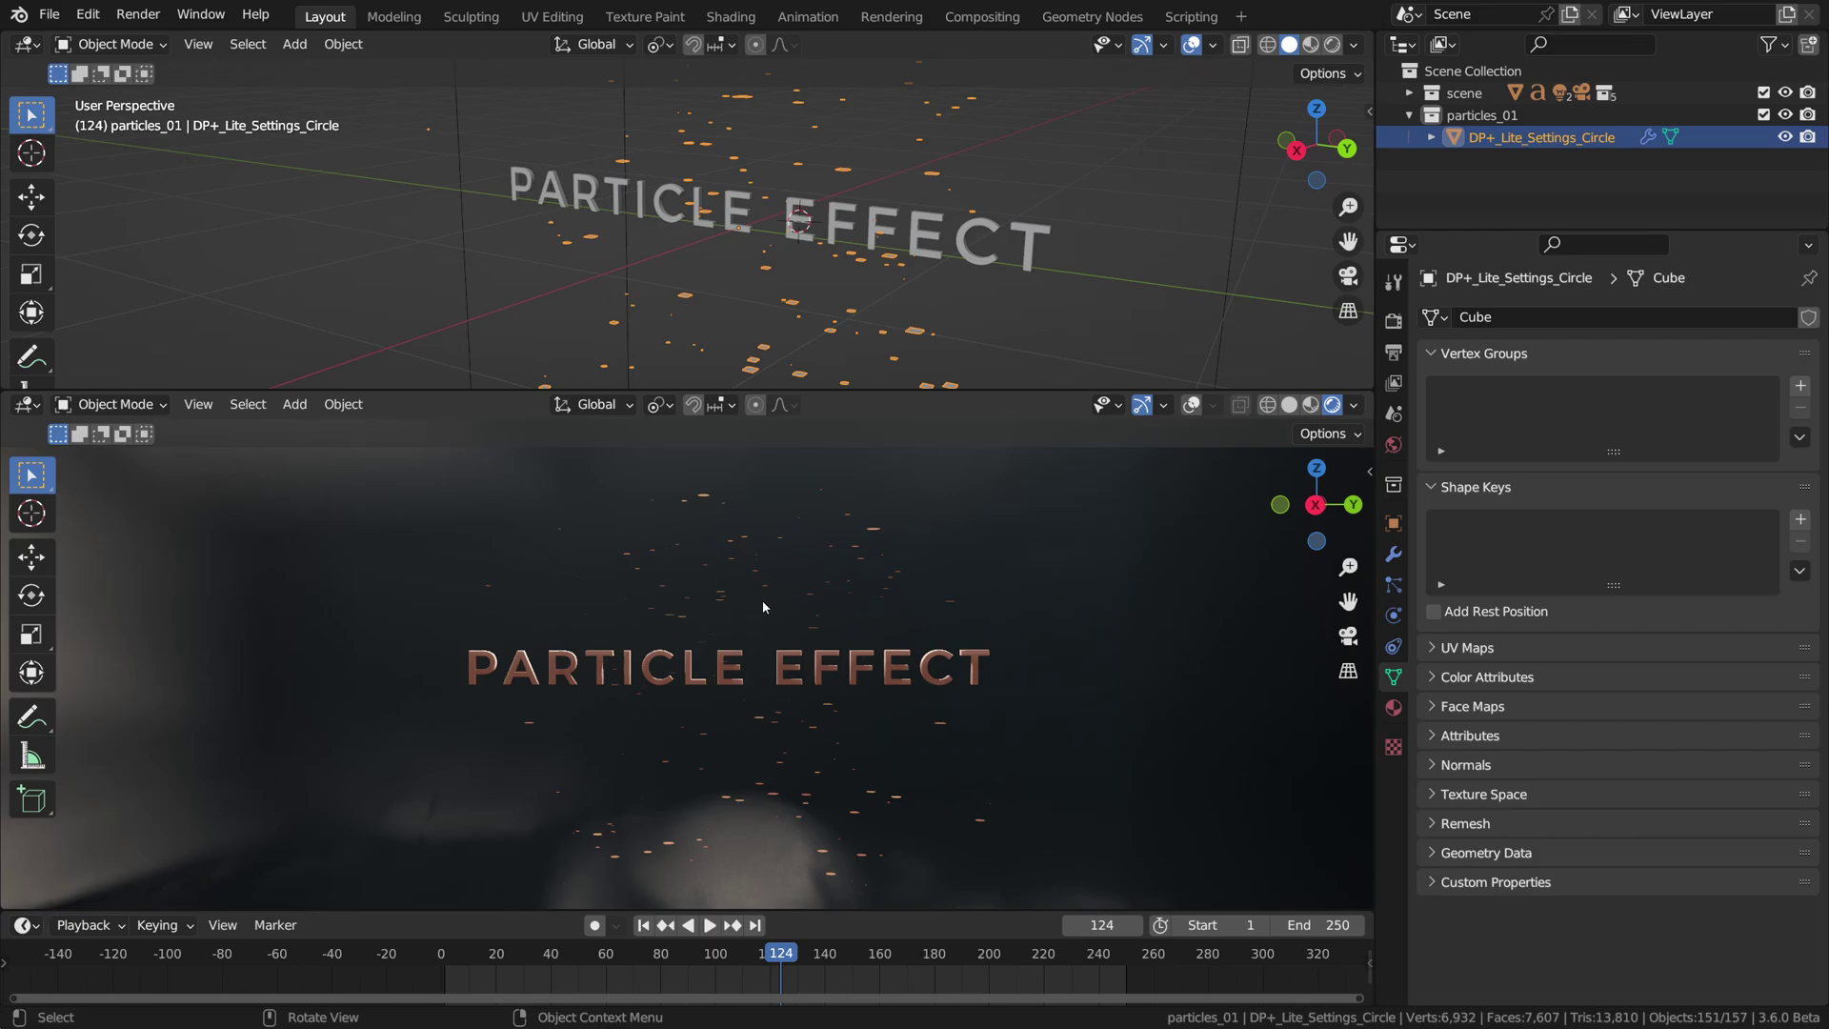
{"action": "left_click_drag", "start_coordinate": [769, 343], "coordinate": [822, 178], "text": "alt+shift"}
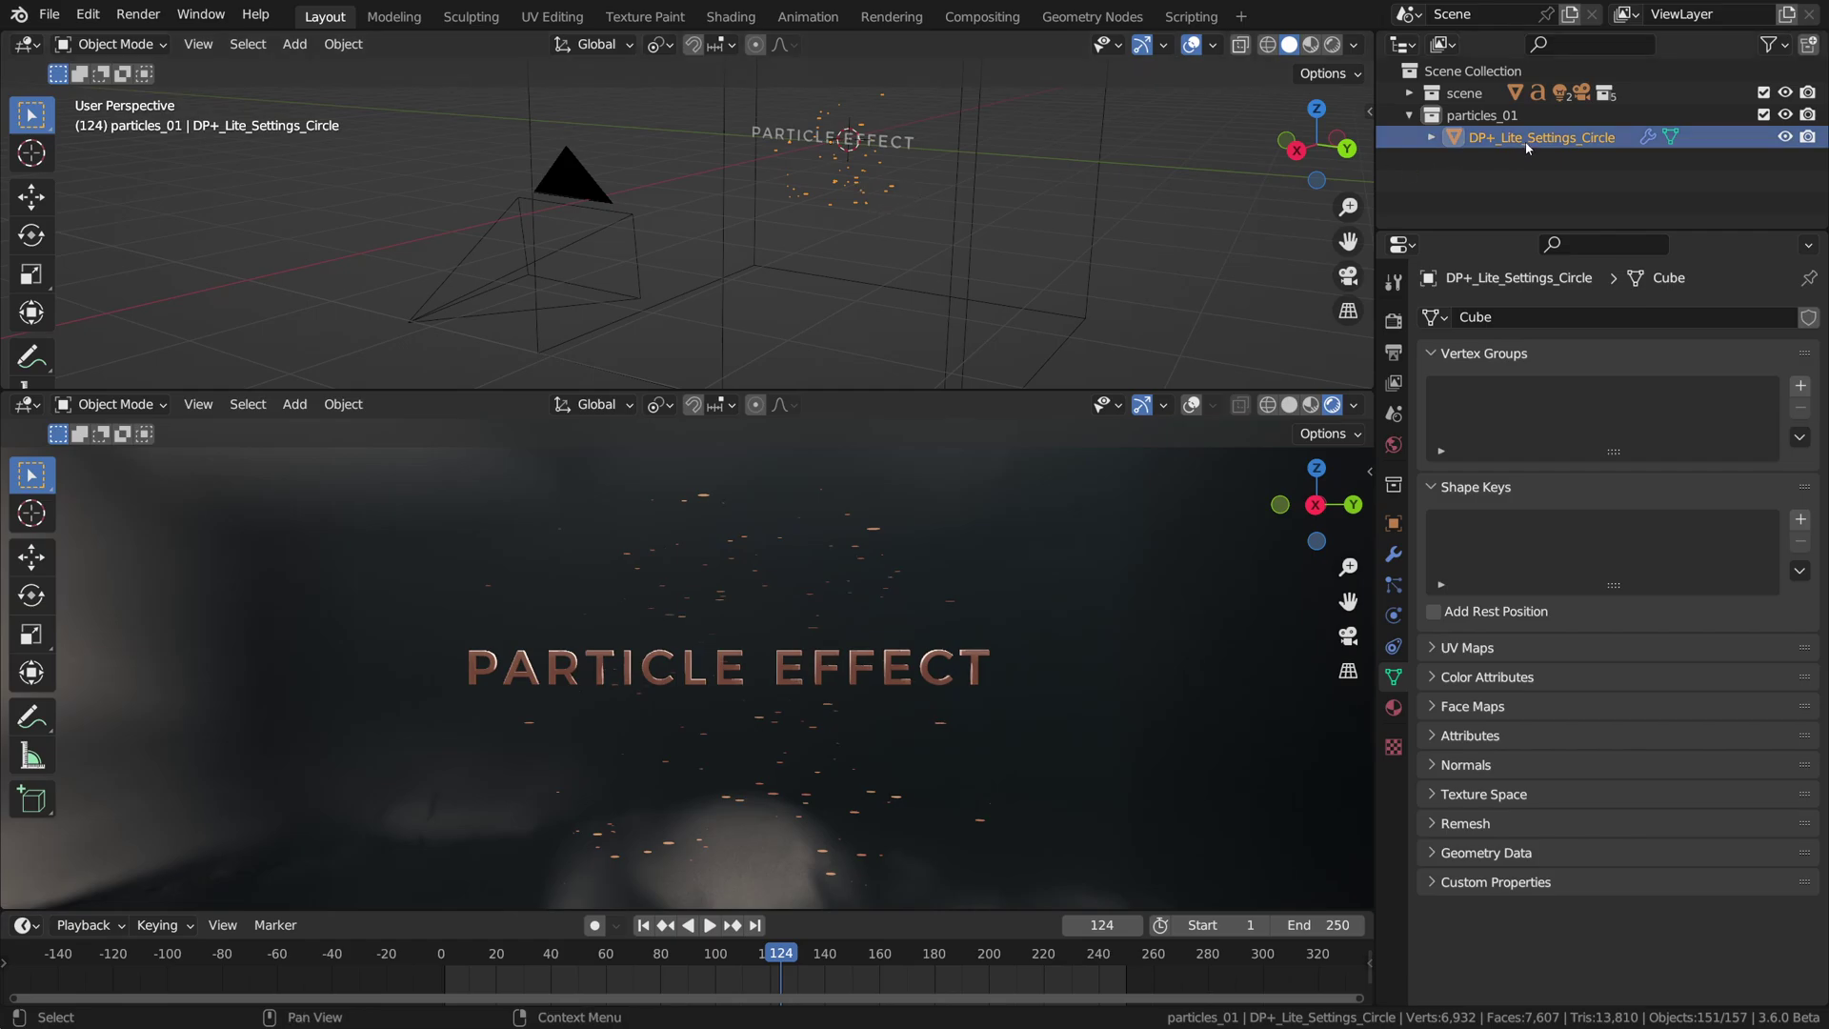
{"action": "left_click", "coordinate": [1393, 553]}
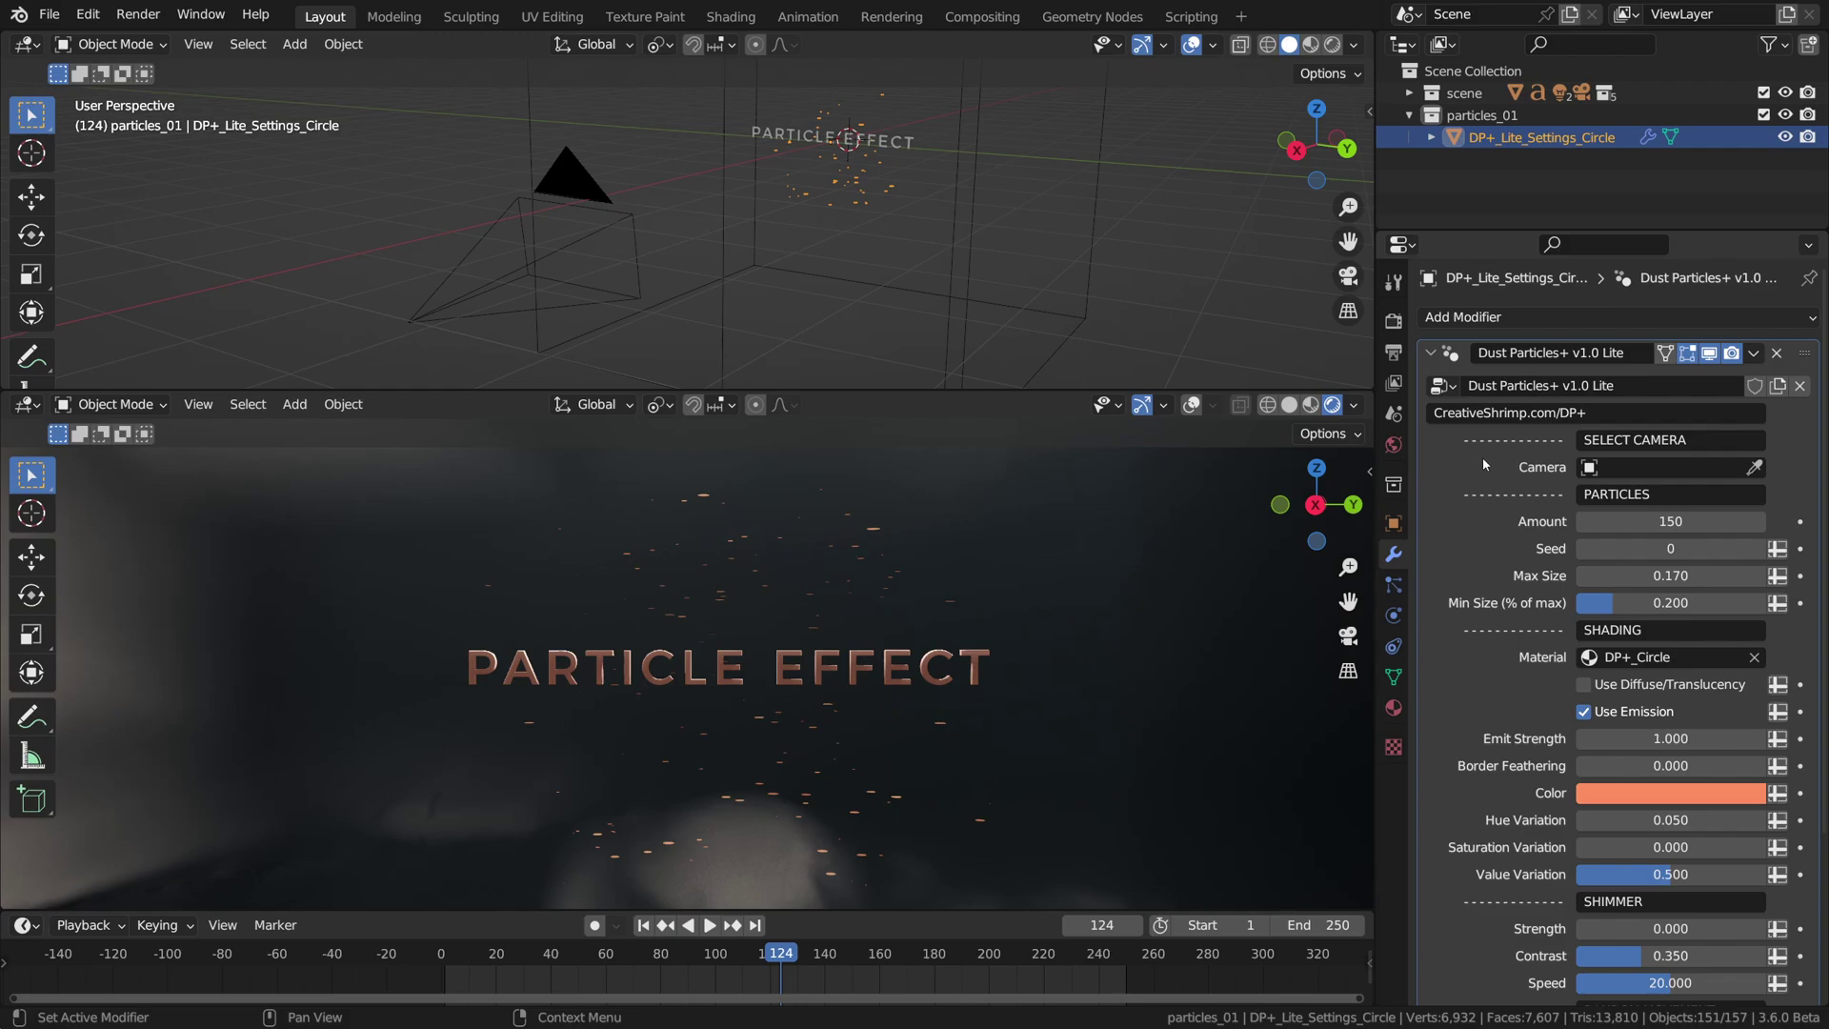
{"action": "left_click_drag", "start_coordinate": [1546, 229], "coordinate": [1538, 194]}
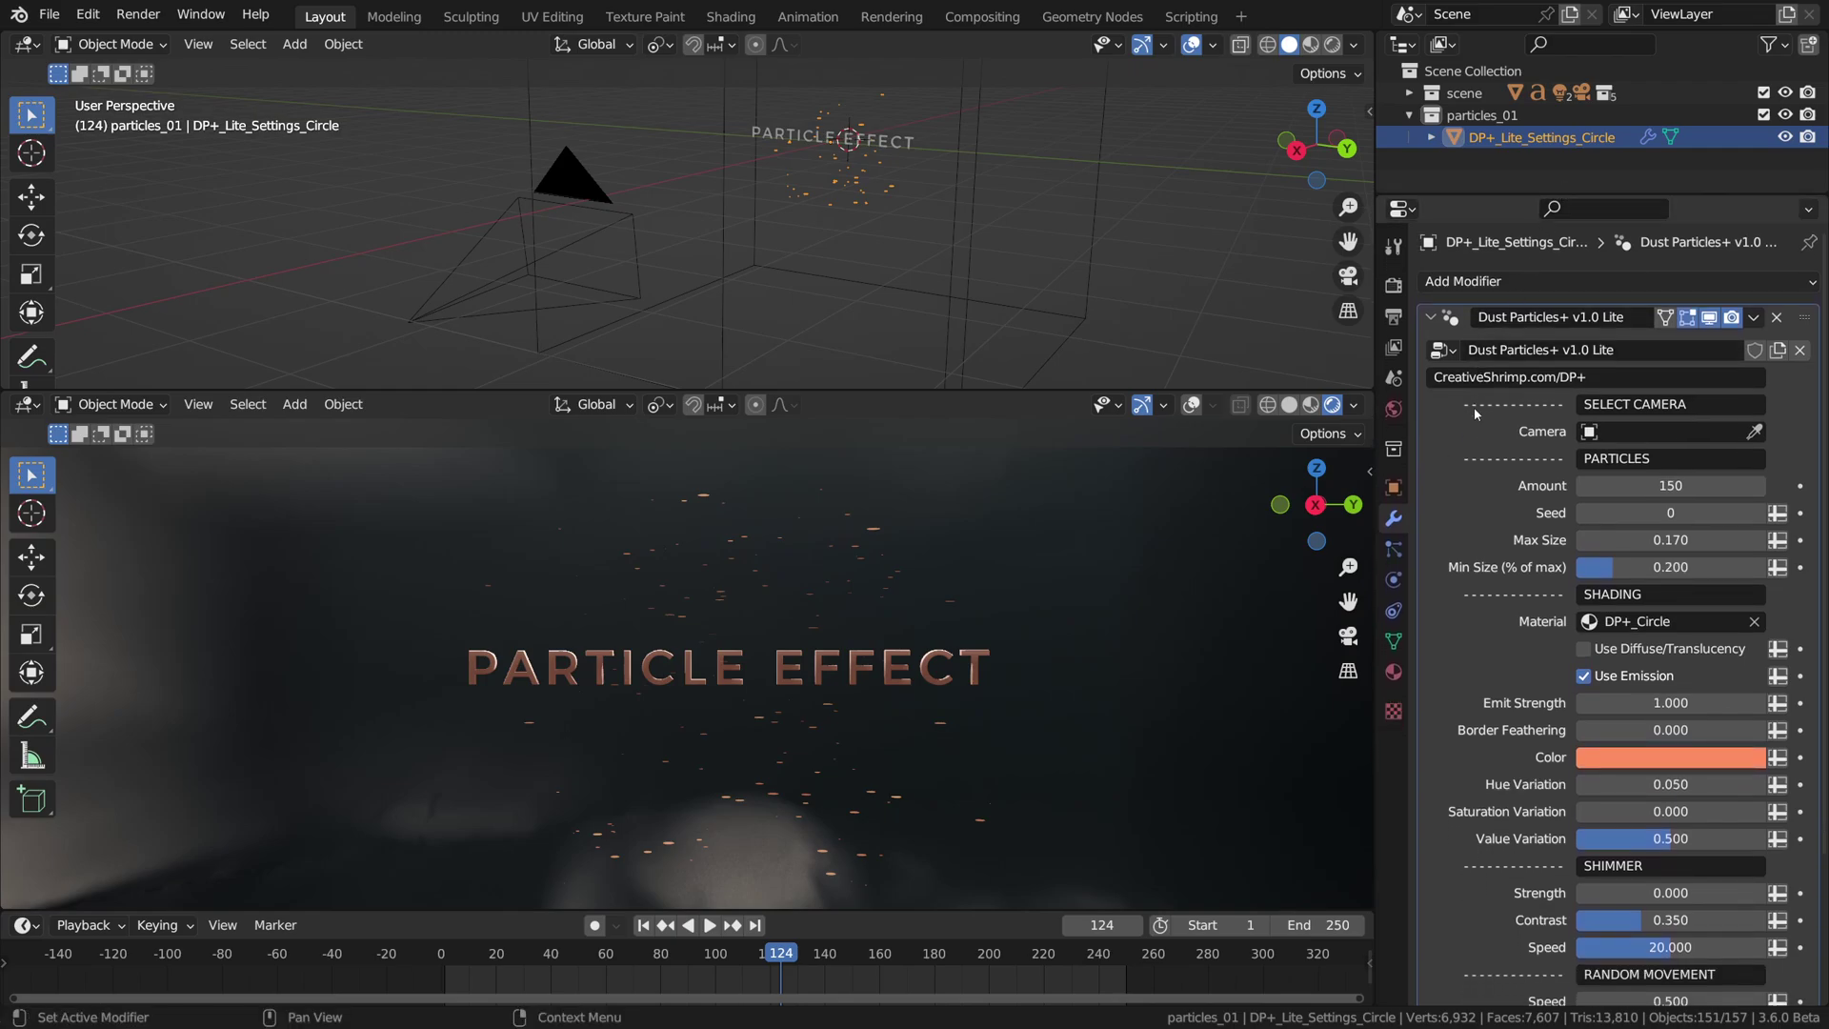
{"action": "scroll", "coordinate": [1818, 592], "scroll_direction": "down", "scroll_amount": 2}
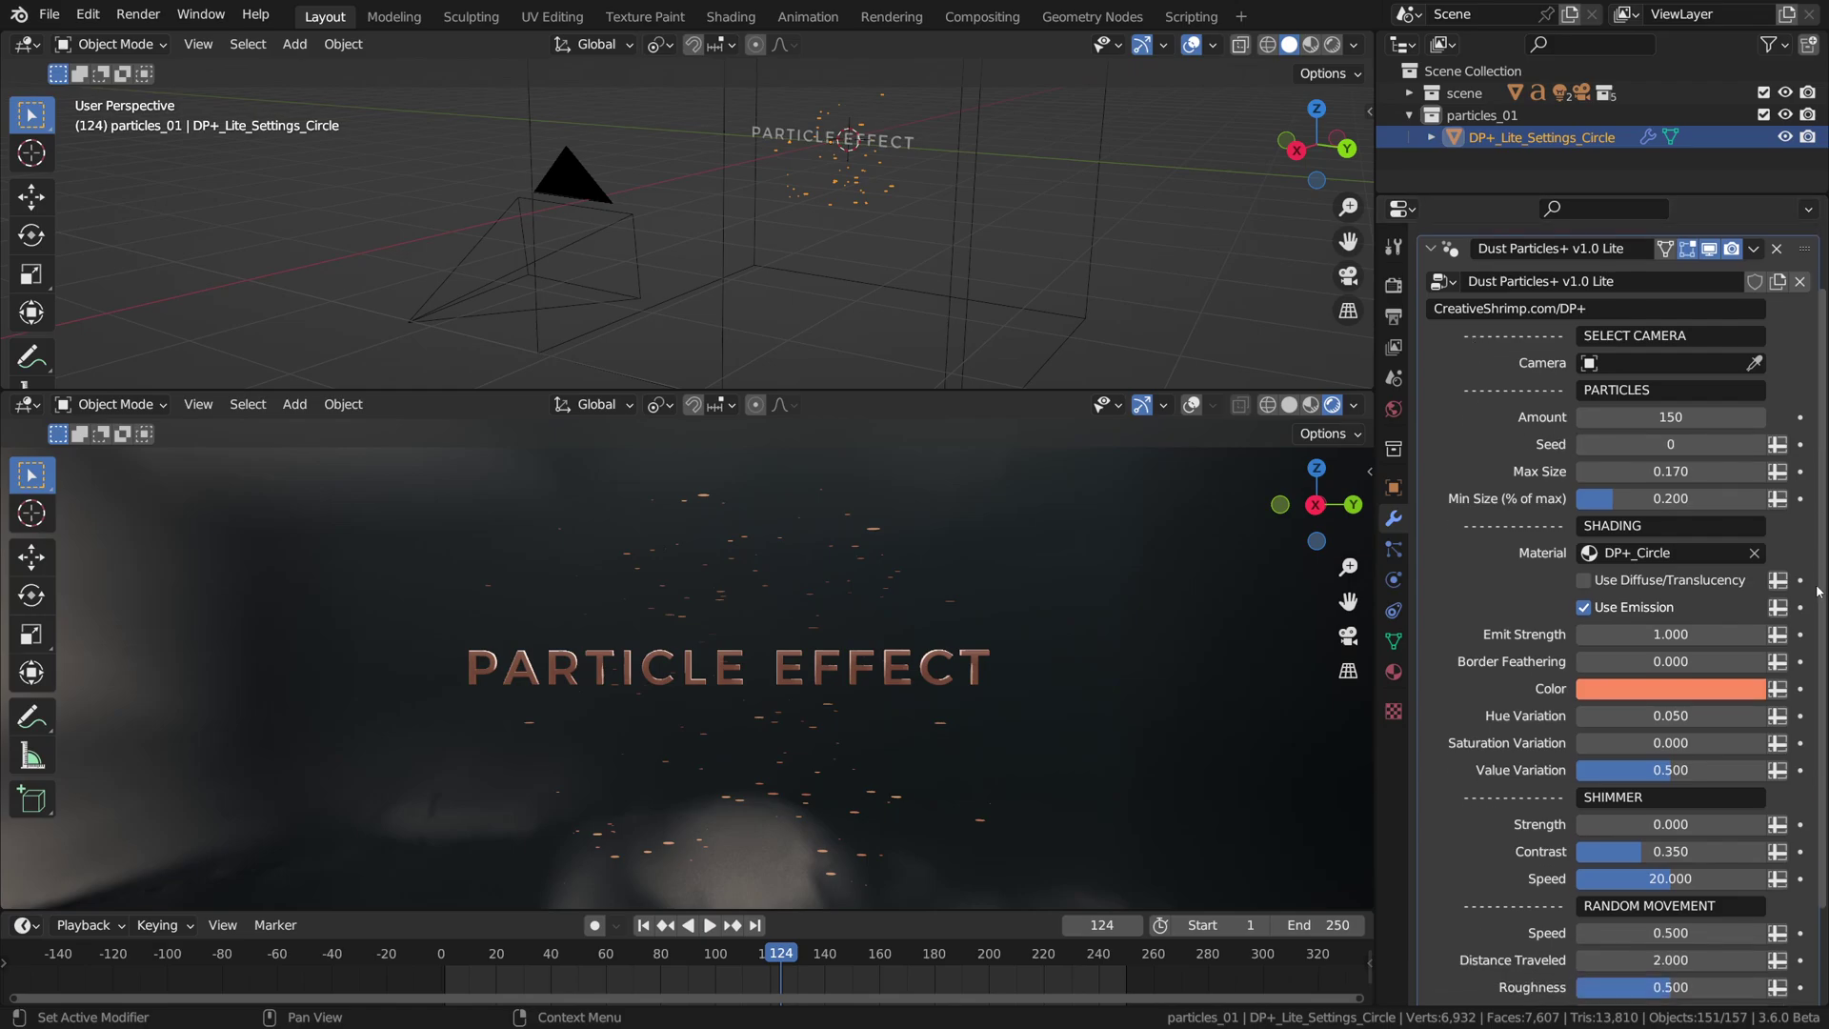
{"action": "scroll", "coordinate": [1815, 605], "scroll_direction": "down", "scroll_amount": 1}
{"action": "scroll", "coordinate": [1813, 617], "scroll_direction": "down", "scroll_amount": 3}
{"action": "scroll", "coordinate": [1813, 700], "scroll_direction": "up", "scroll_amount": 5}
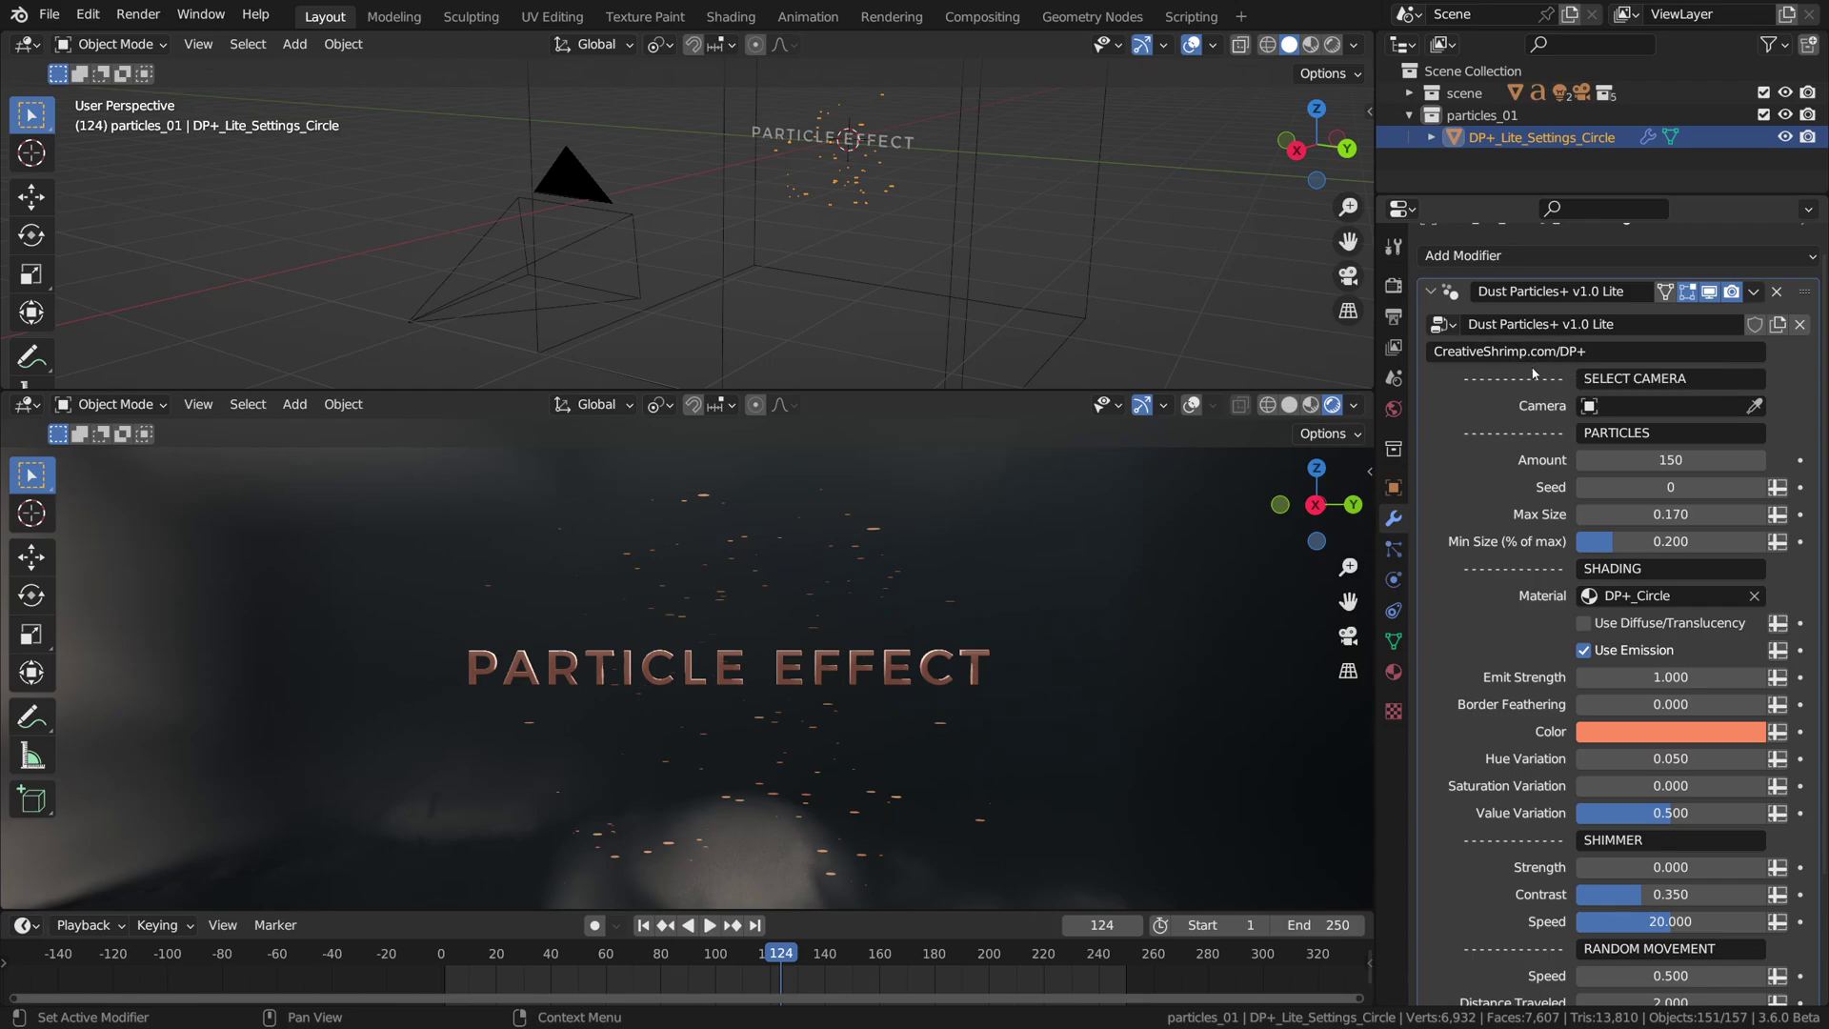
Pick the scene Camera with the eyedropper as the Dust Particles+ camera and preview the animation
{"action": "left_click", "coordinate": [1754, 406]}
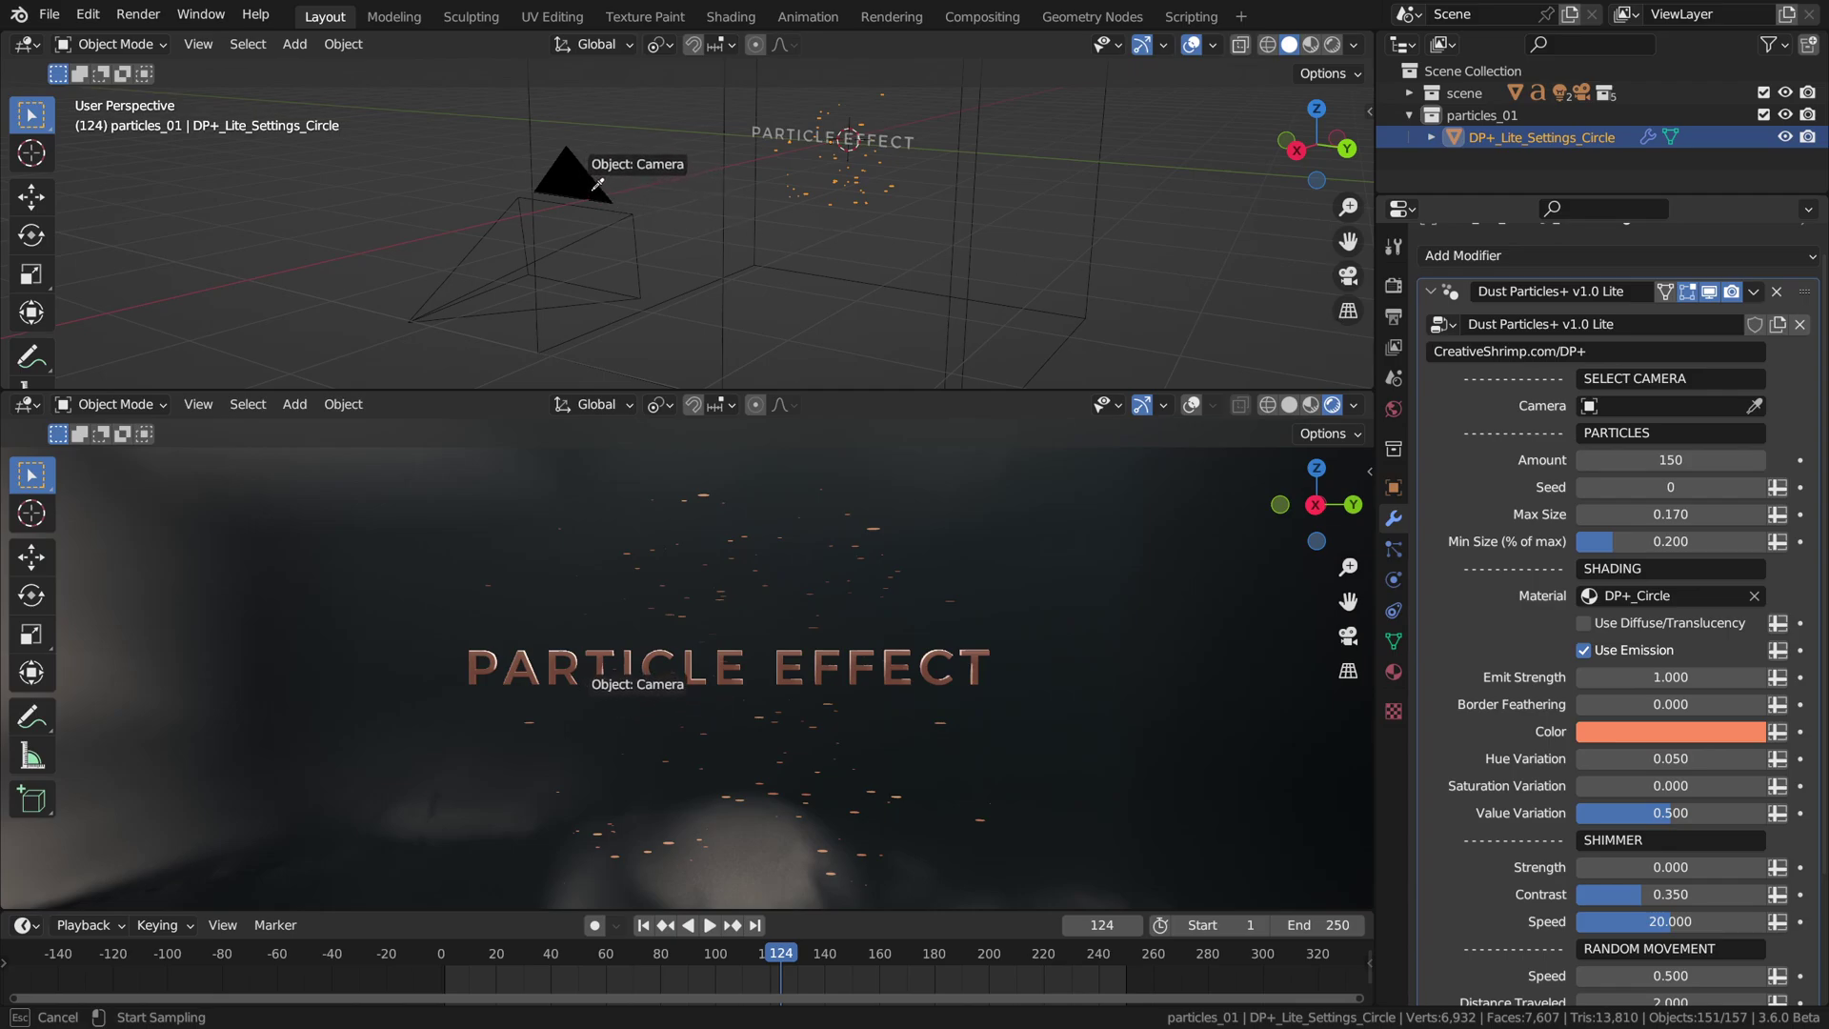
{"action": "left_click", "coordinate": [597, 184]}
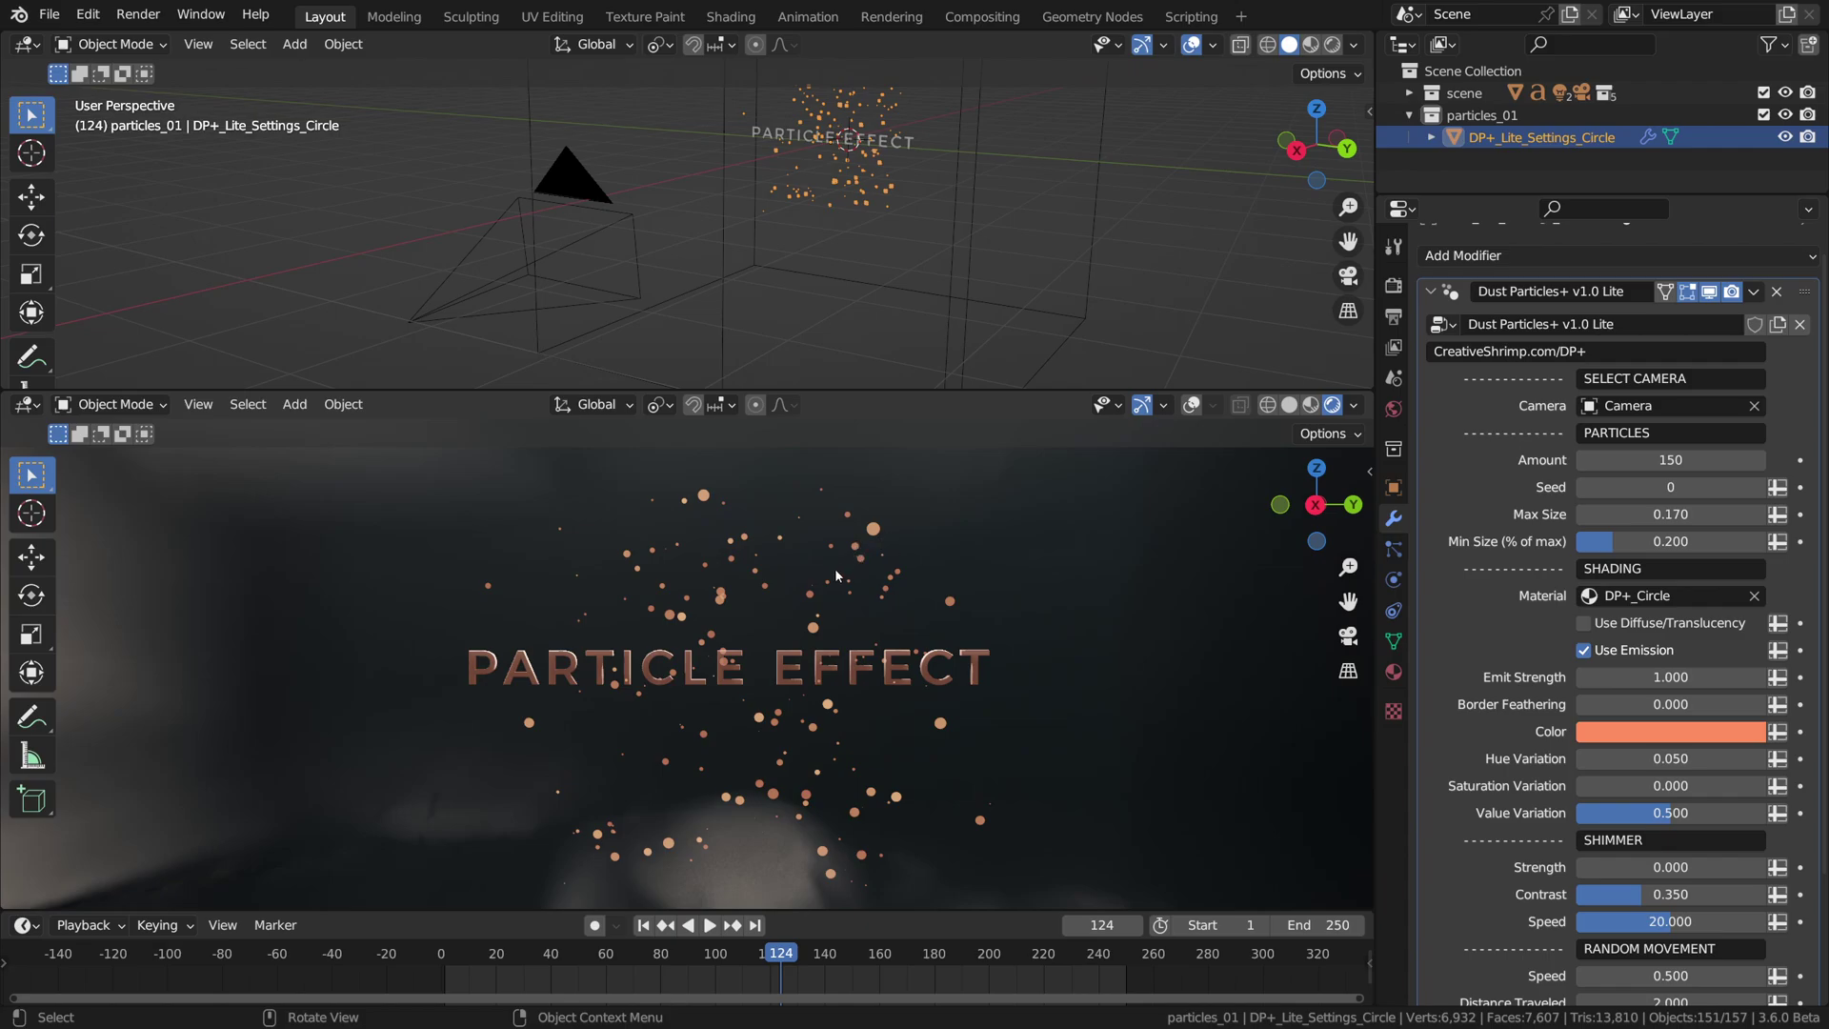
{"action": "left_click", "coordinate": [708, 926]}
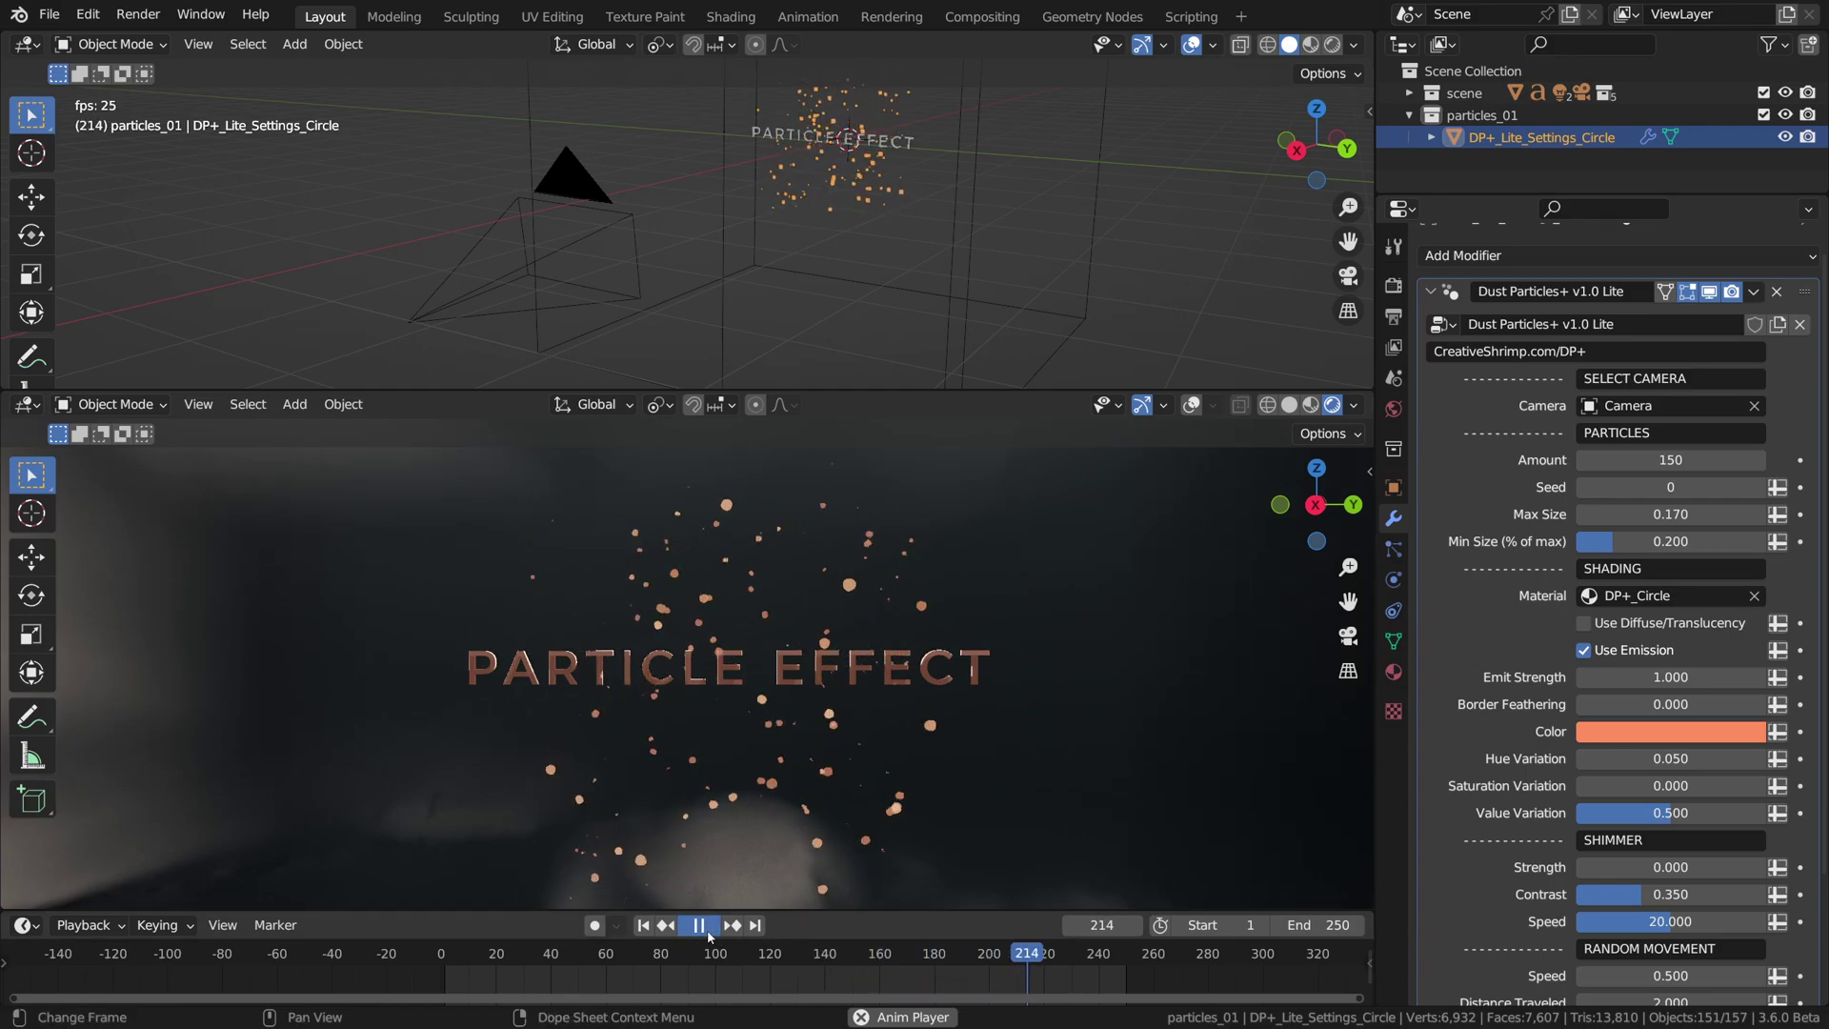
{"action": "key", "text": "space"}
{"action": "left_click_drag", "start_coordinate": [772, 958], "coordinate": [559, 953]}
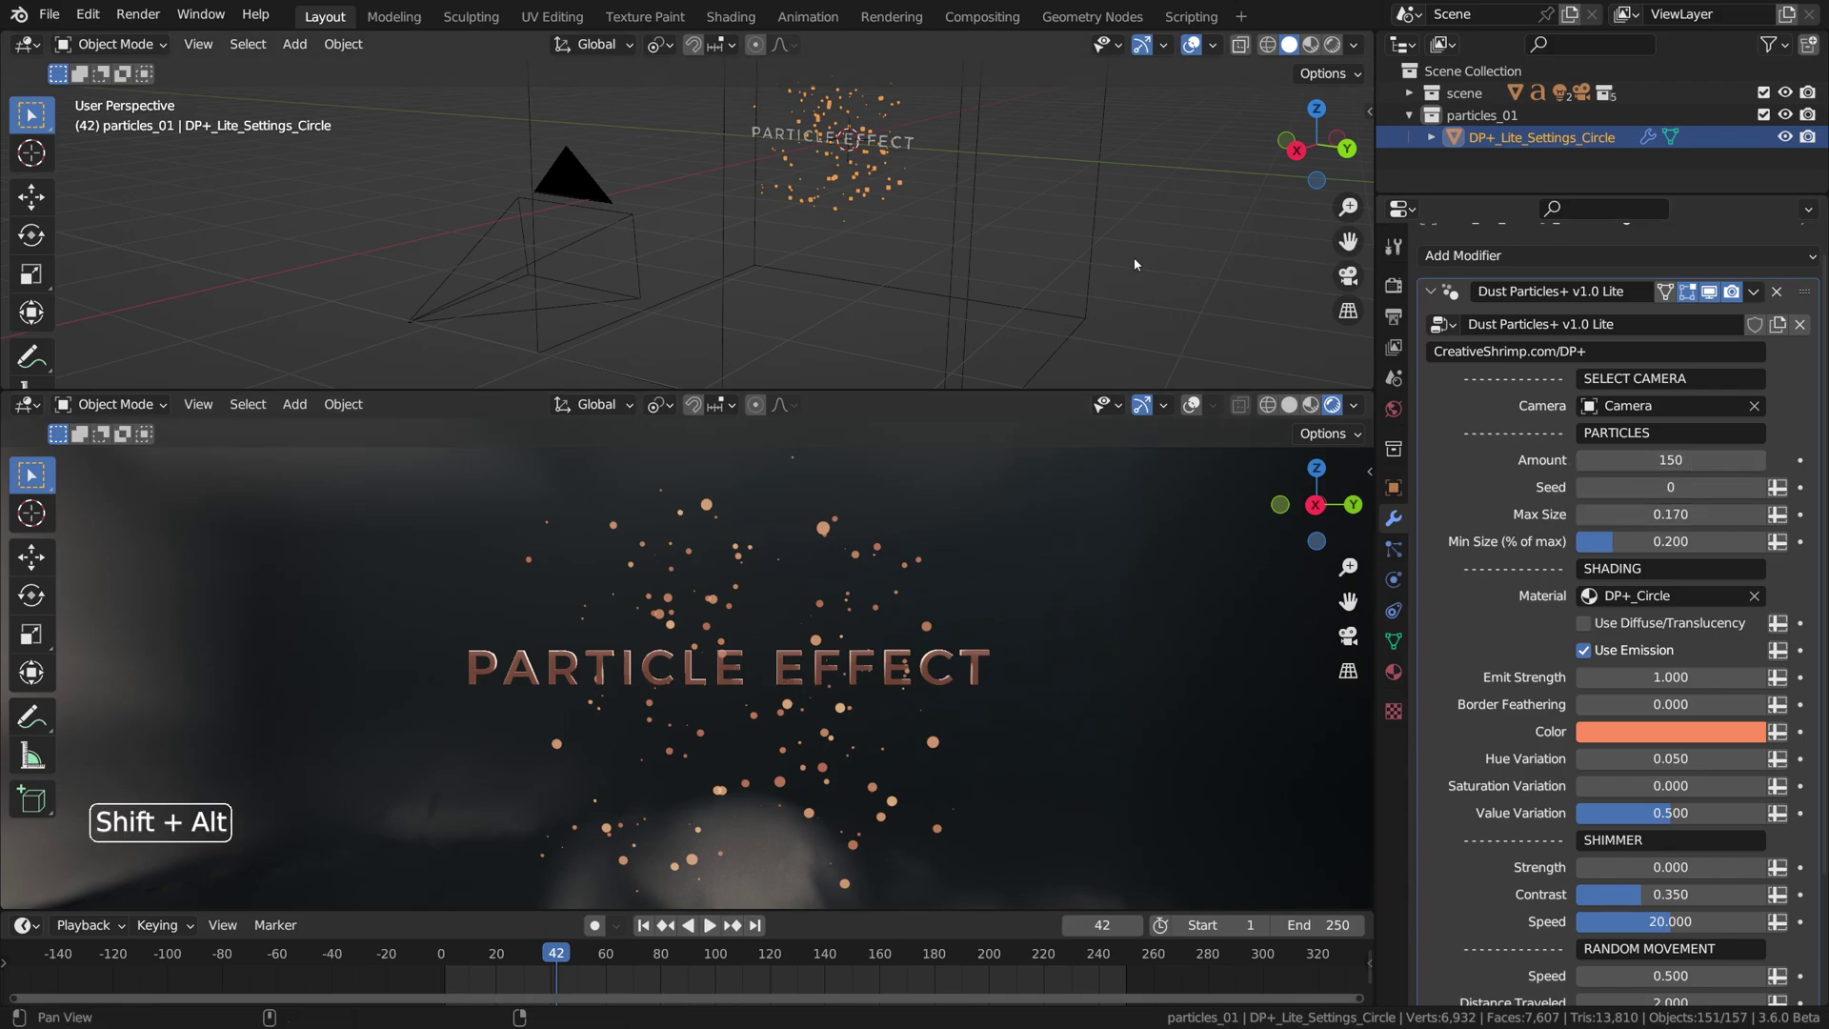
Inspect the emitter's cube mesh in Edit Mode from a near-front angle
{"action": "middle_click_drag", "start_coordinate": [1010, 227], "coordinate": [799, 212], "text": "alt"}
{"action": "key", "text": "Tab"}
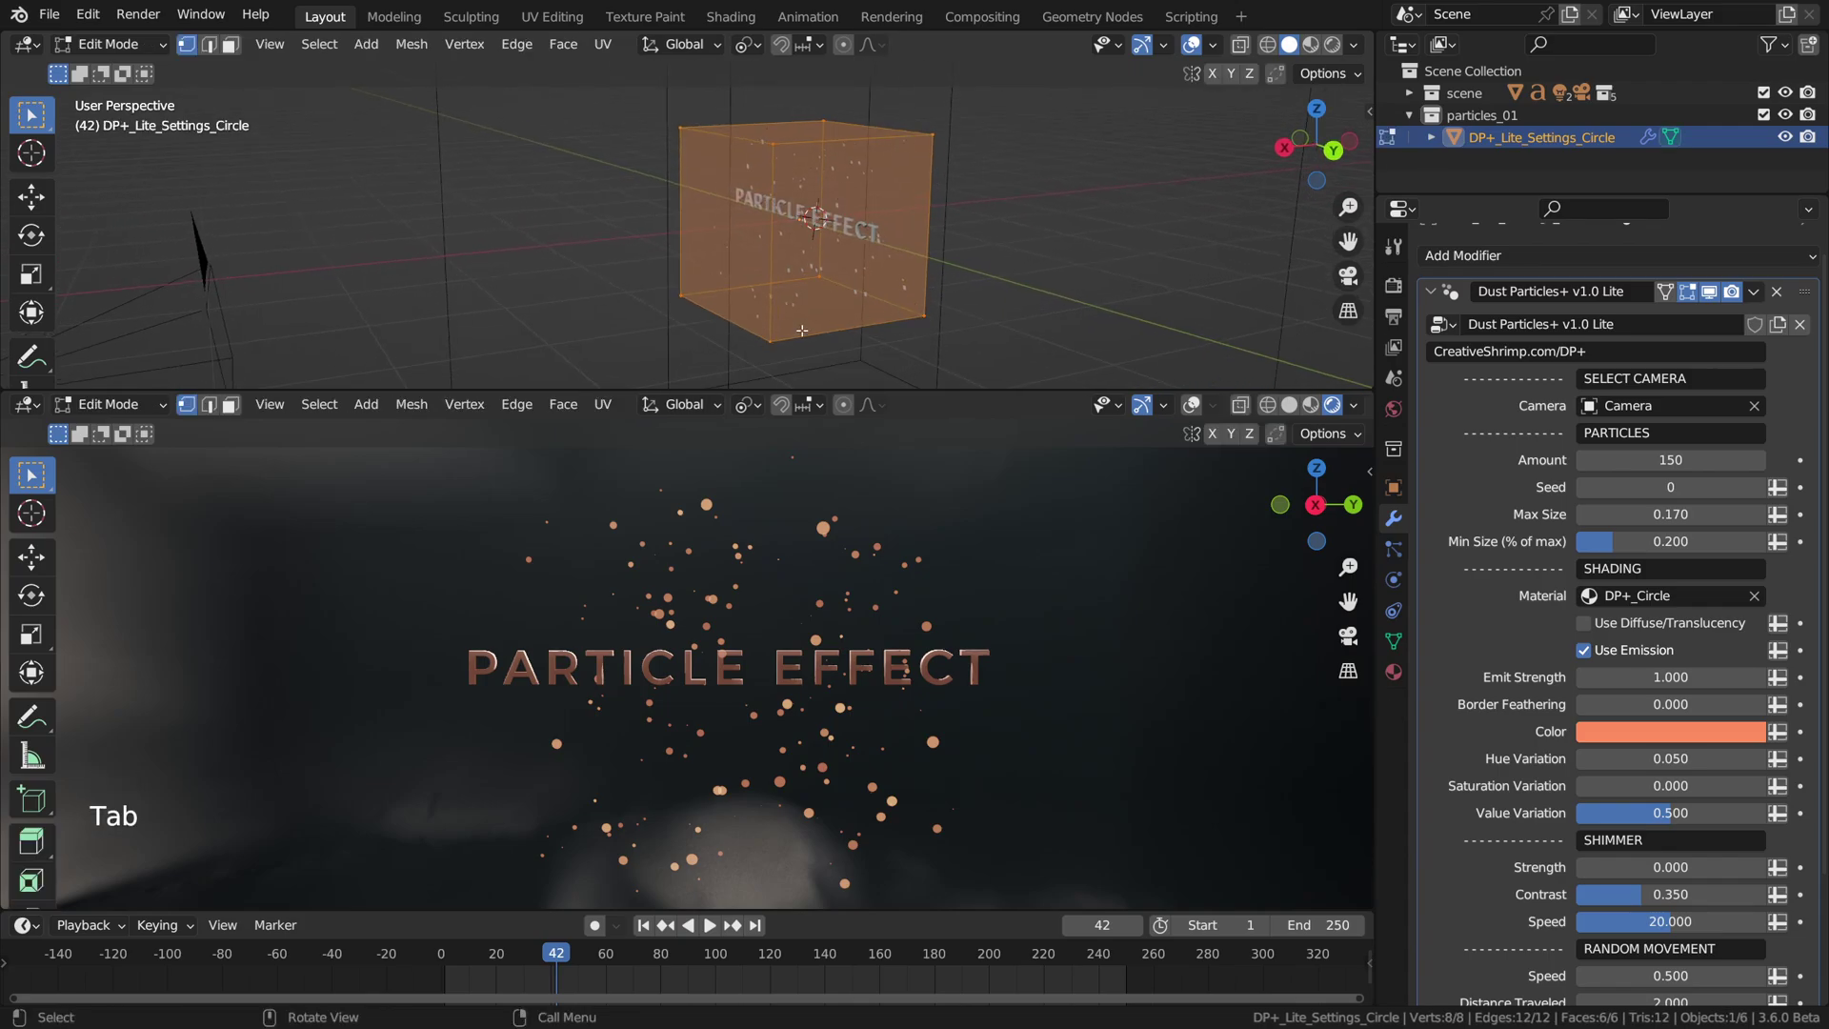
{"action": "middle_click_drag", "start_coordinate": [817, 325], "coordinate": [905, 218]}
{"action": "key", "text": "Tab"}
Scale the emitter up uniformly to widen the dust spread and apply its scale
{"action": "key", "text": "s"}
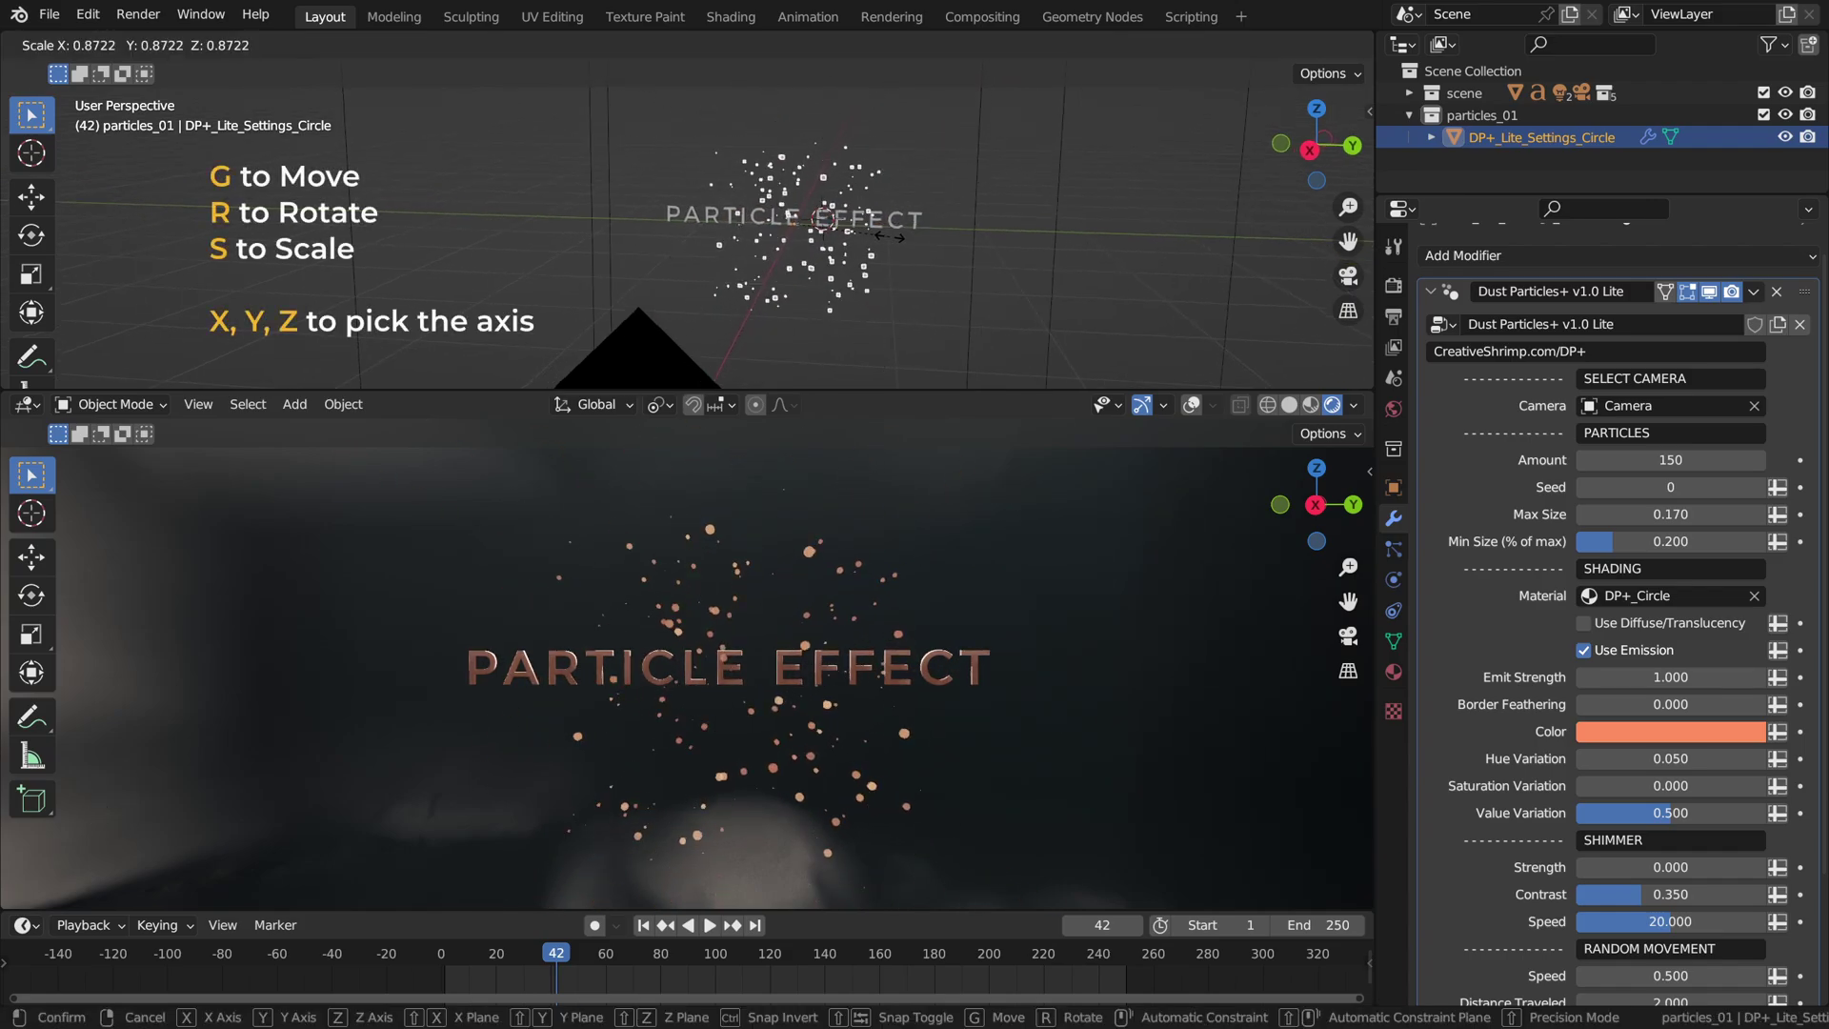
{"action": "left_click", "coordinate": [890, 242]}
{"action": "key", "text": "s"}
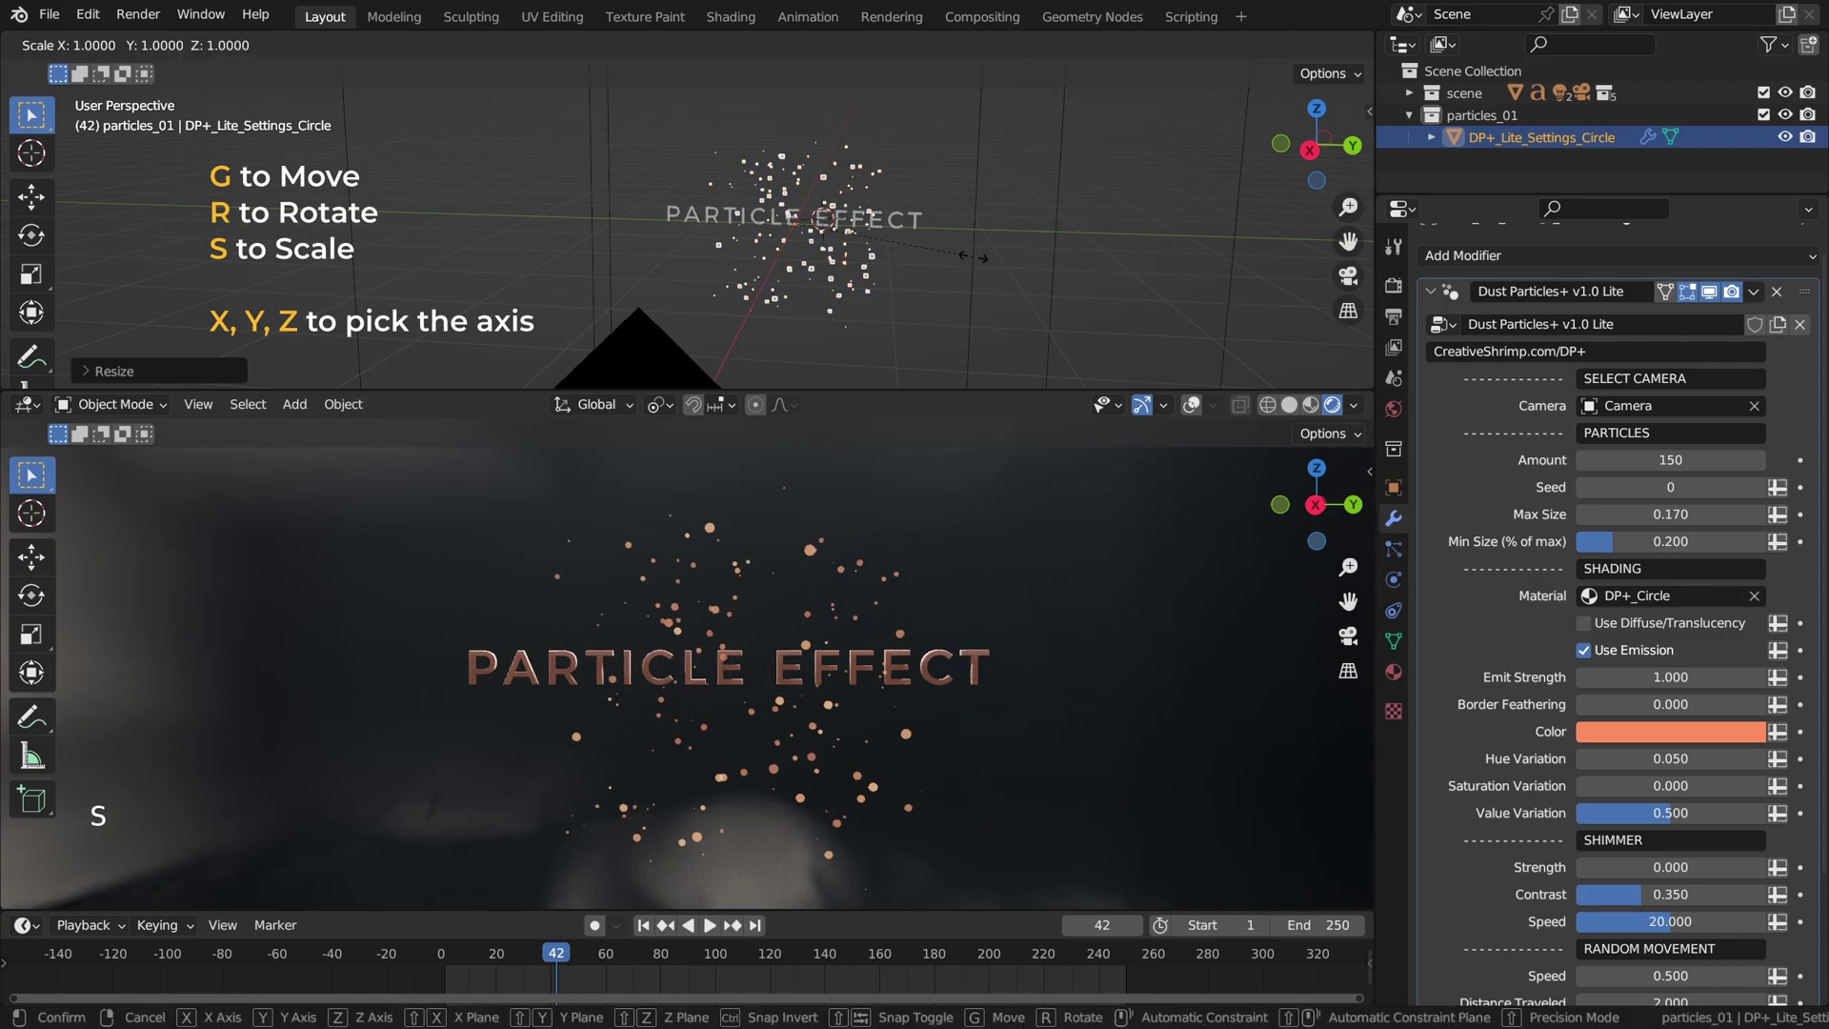
{"action": "right_click", "coordinate": [972, 257]}
{"action": "key", "text": "s"}
{"action": "key", "text": "y"}
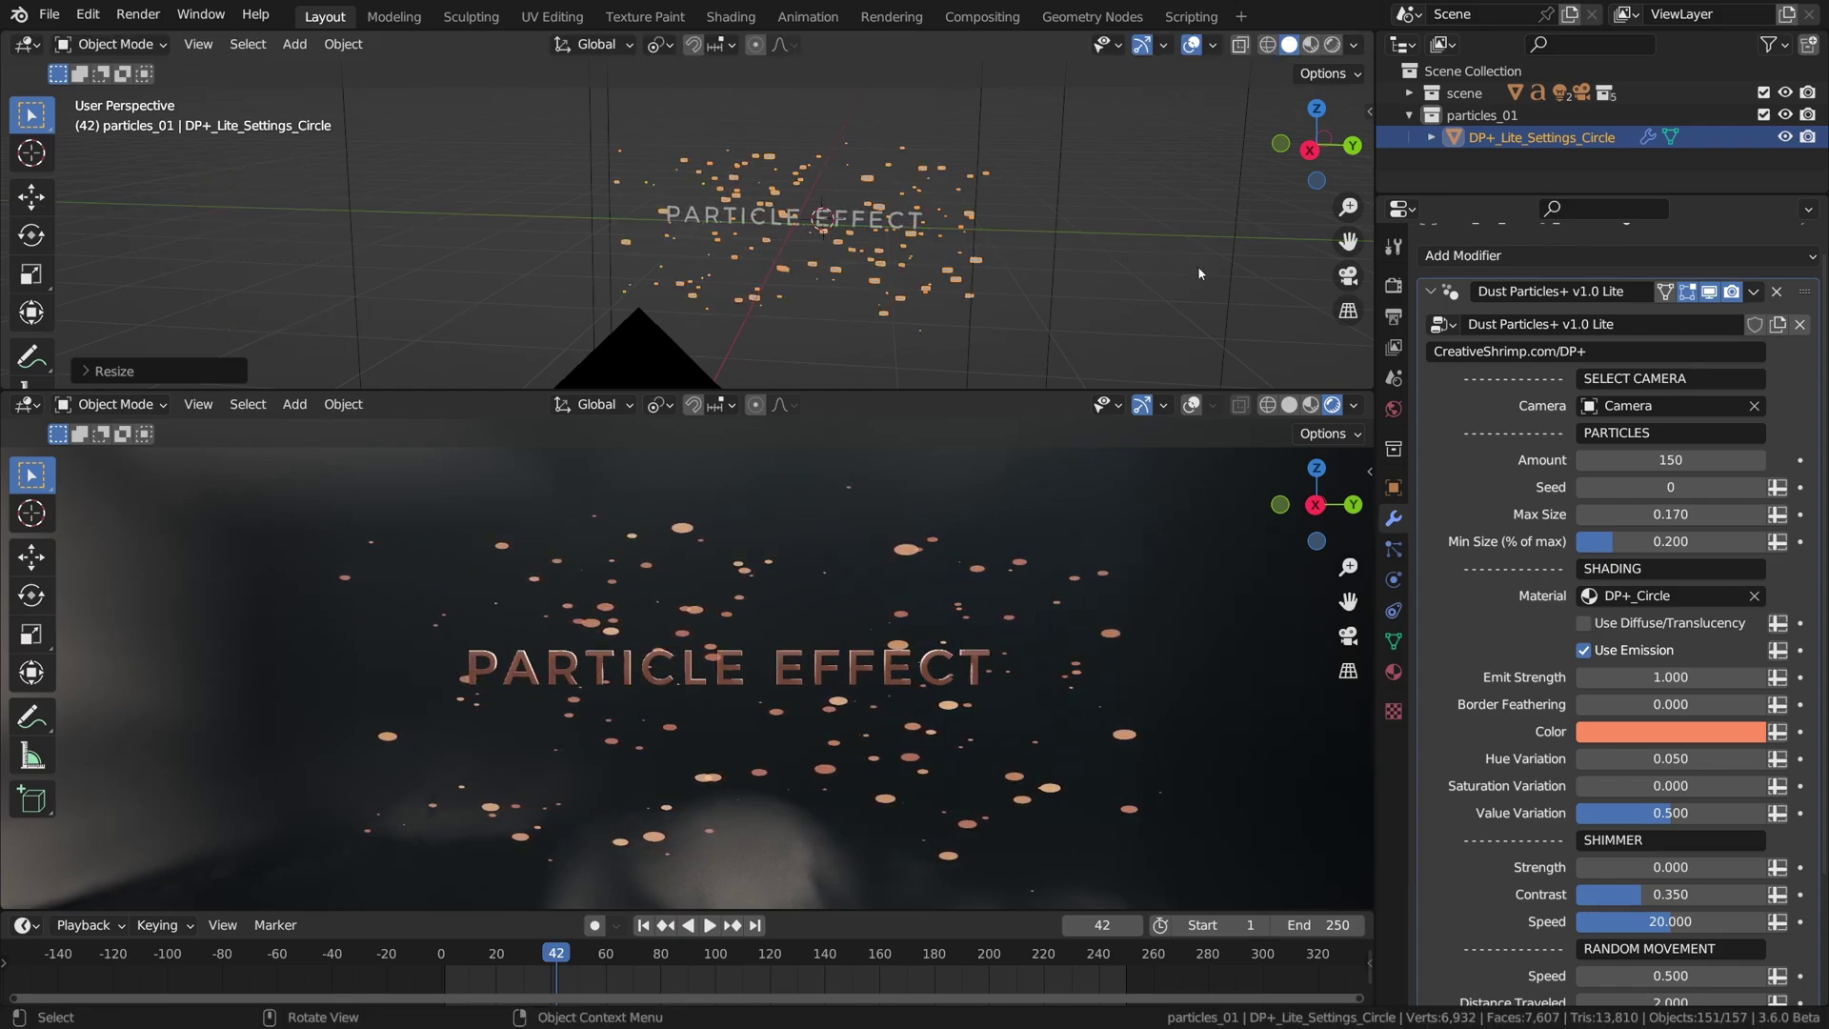
{"action": "key", "text": "s"}
{"action": "key", "text": "g"}
{"action": "left_click", "coordinate": [1048, 276]}
{"action": "key", "text": "s"}
{"action": "left_click", "coordinate": [1023, 249]}
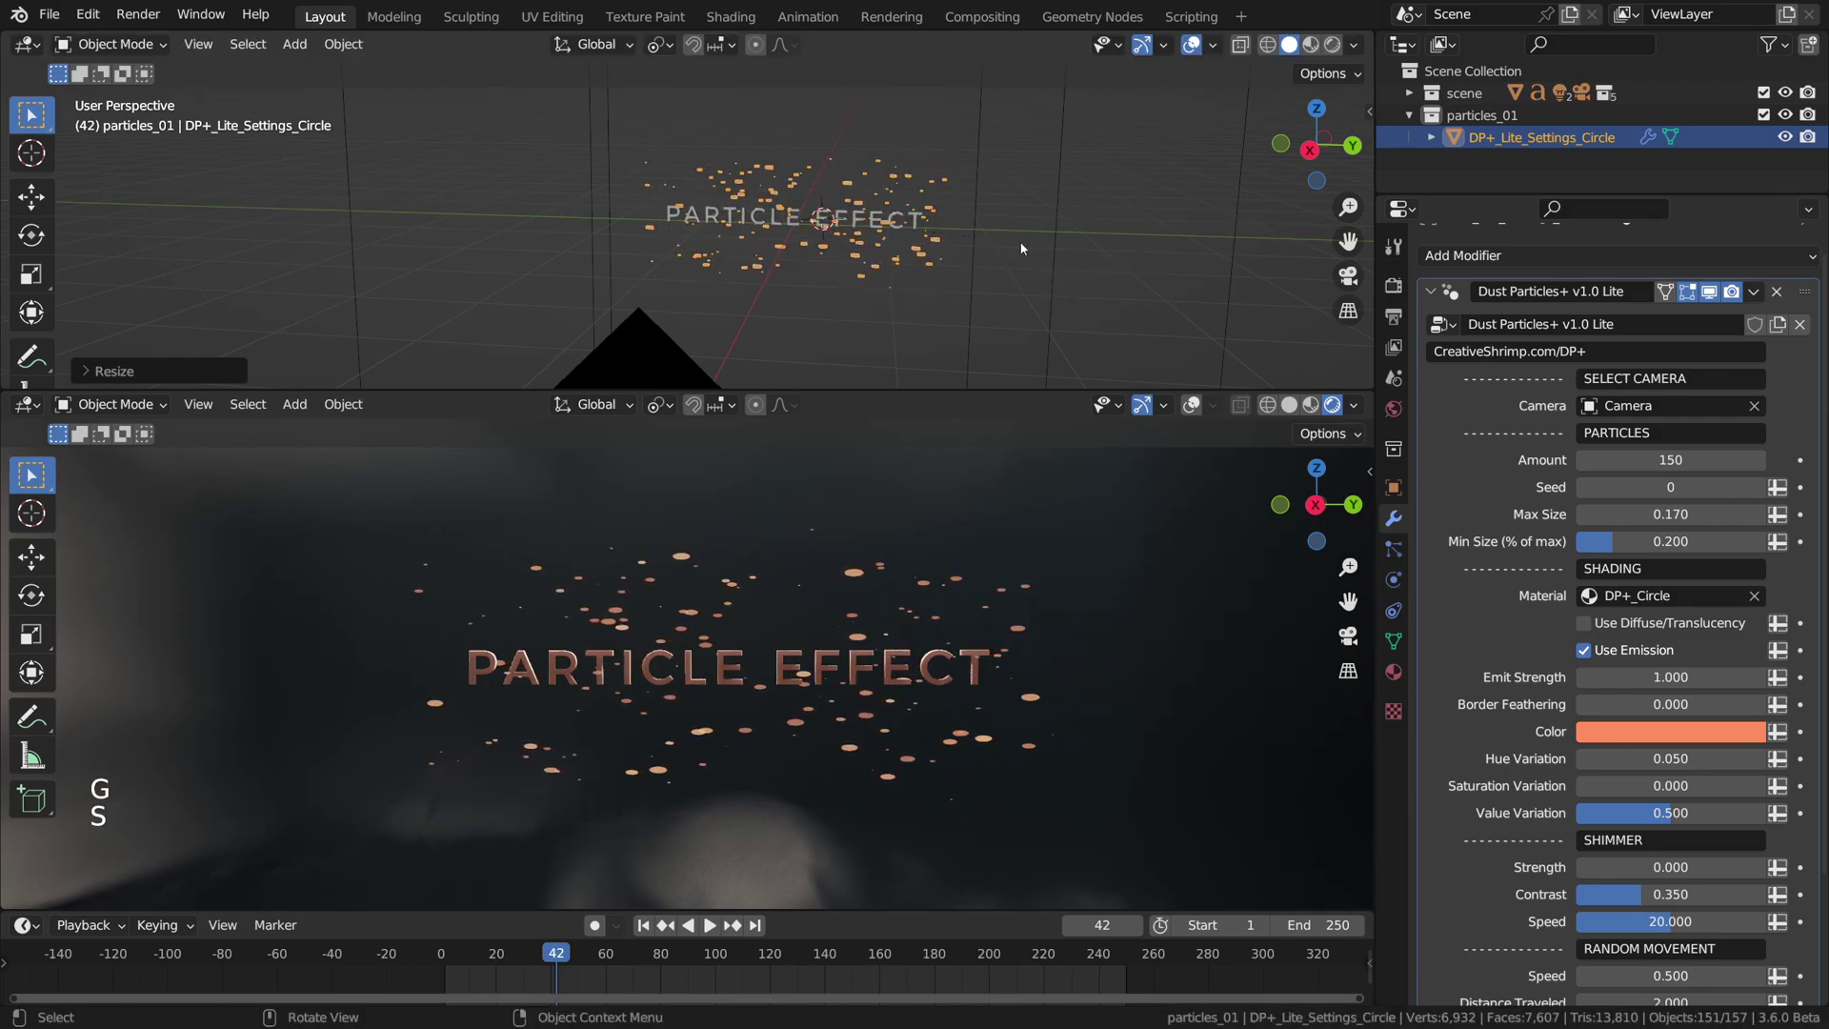
{"action": "scroll", "coordinate": [890, 565], "scroll_direction": "up", "scroll_amount": 2}
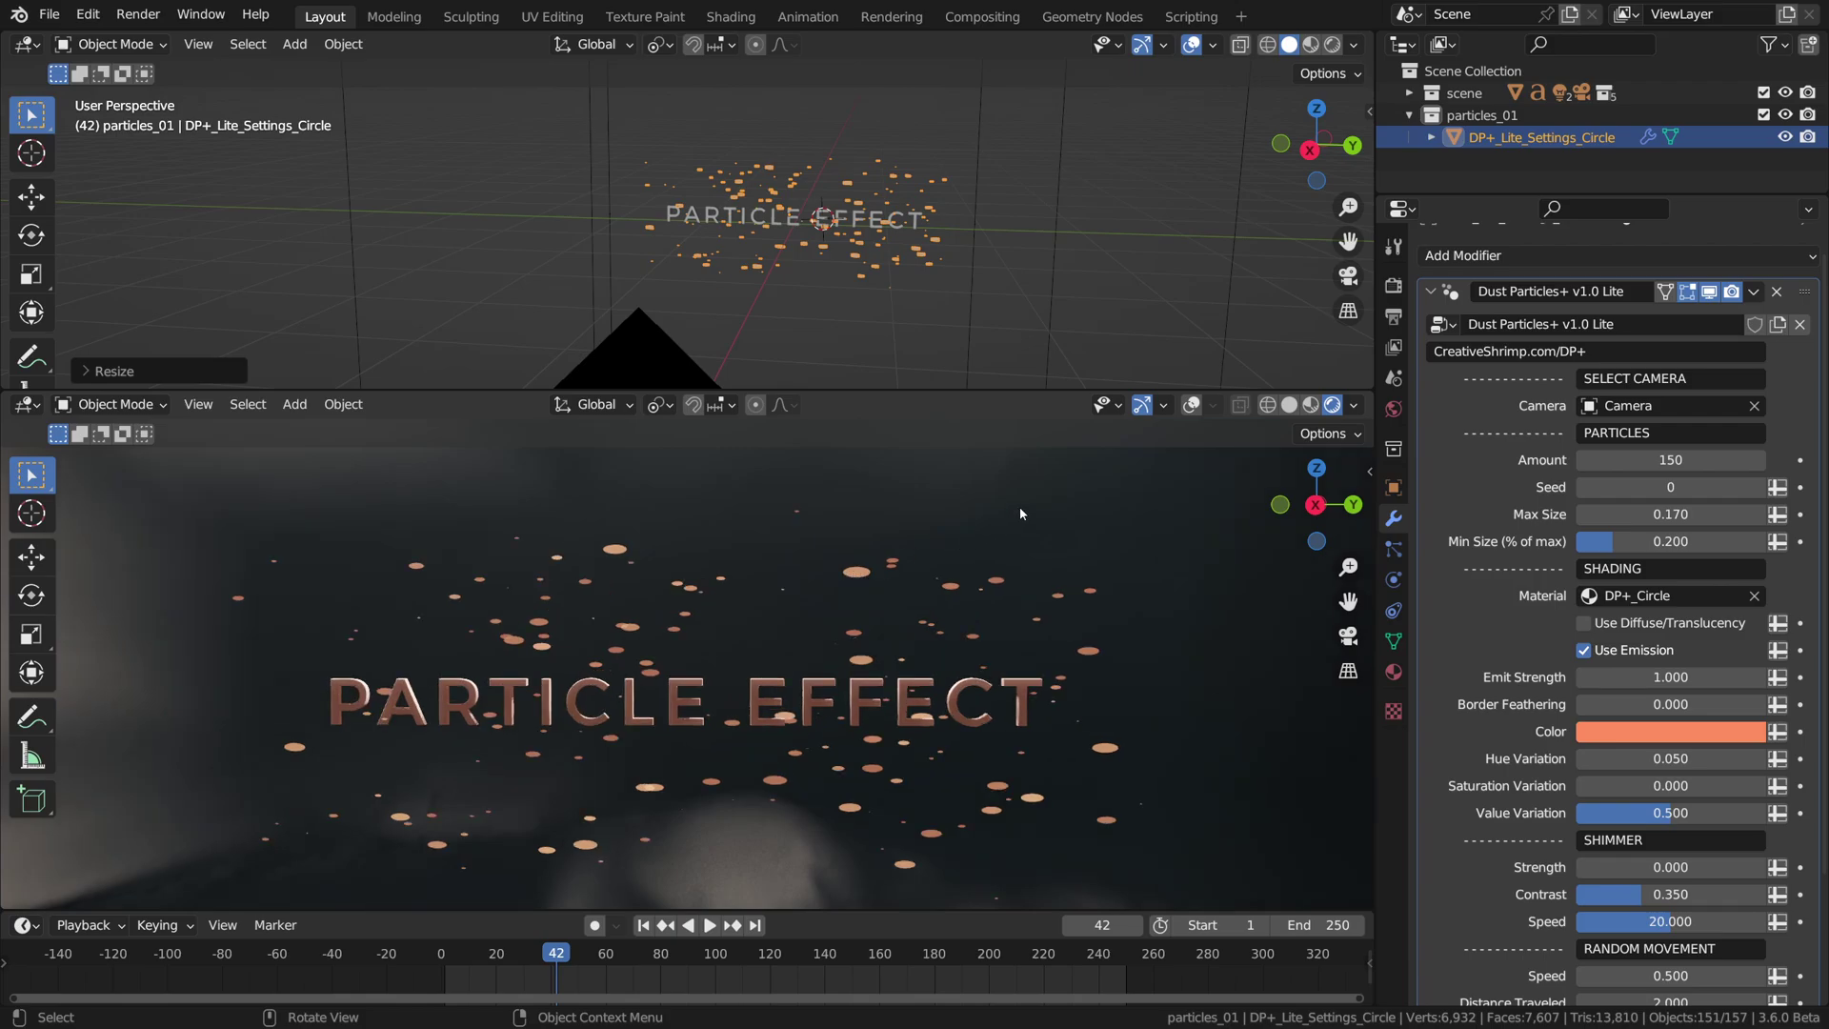
{"action": "key", "text": "ctrl+a"}
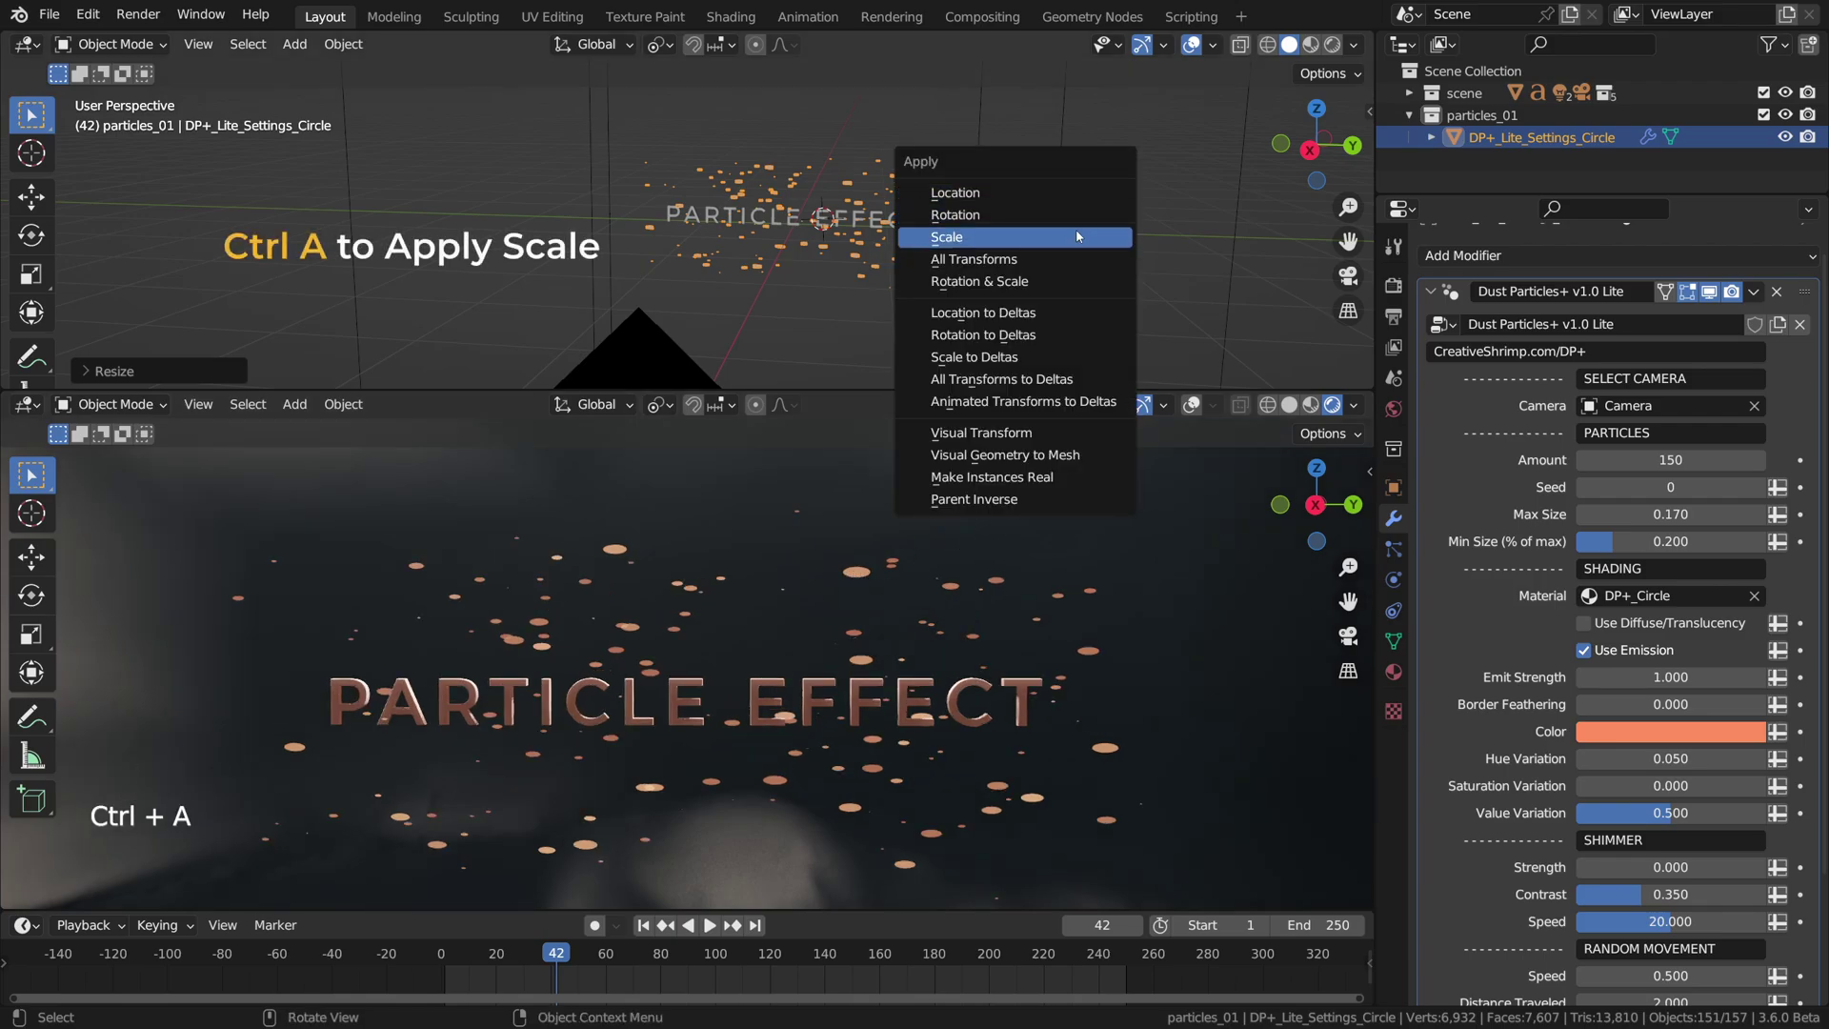
{"action": "left_click", "coordinate": [1077, 237]}
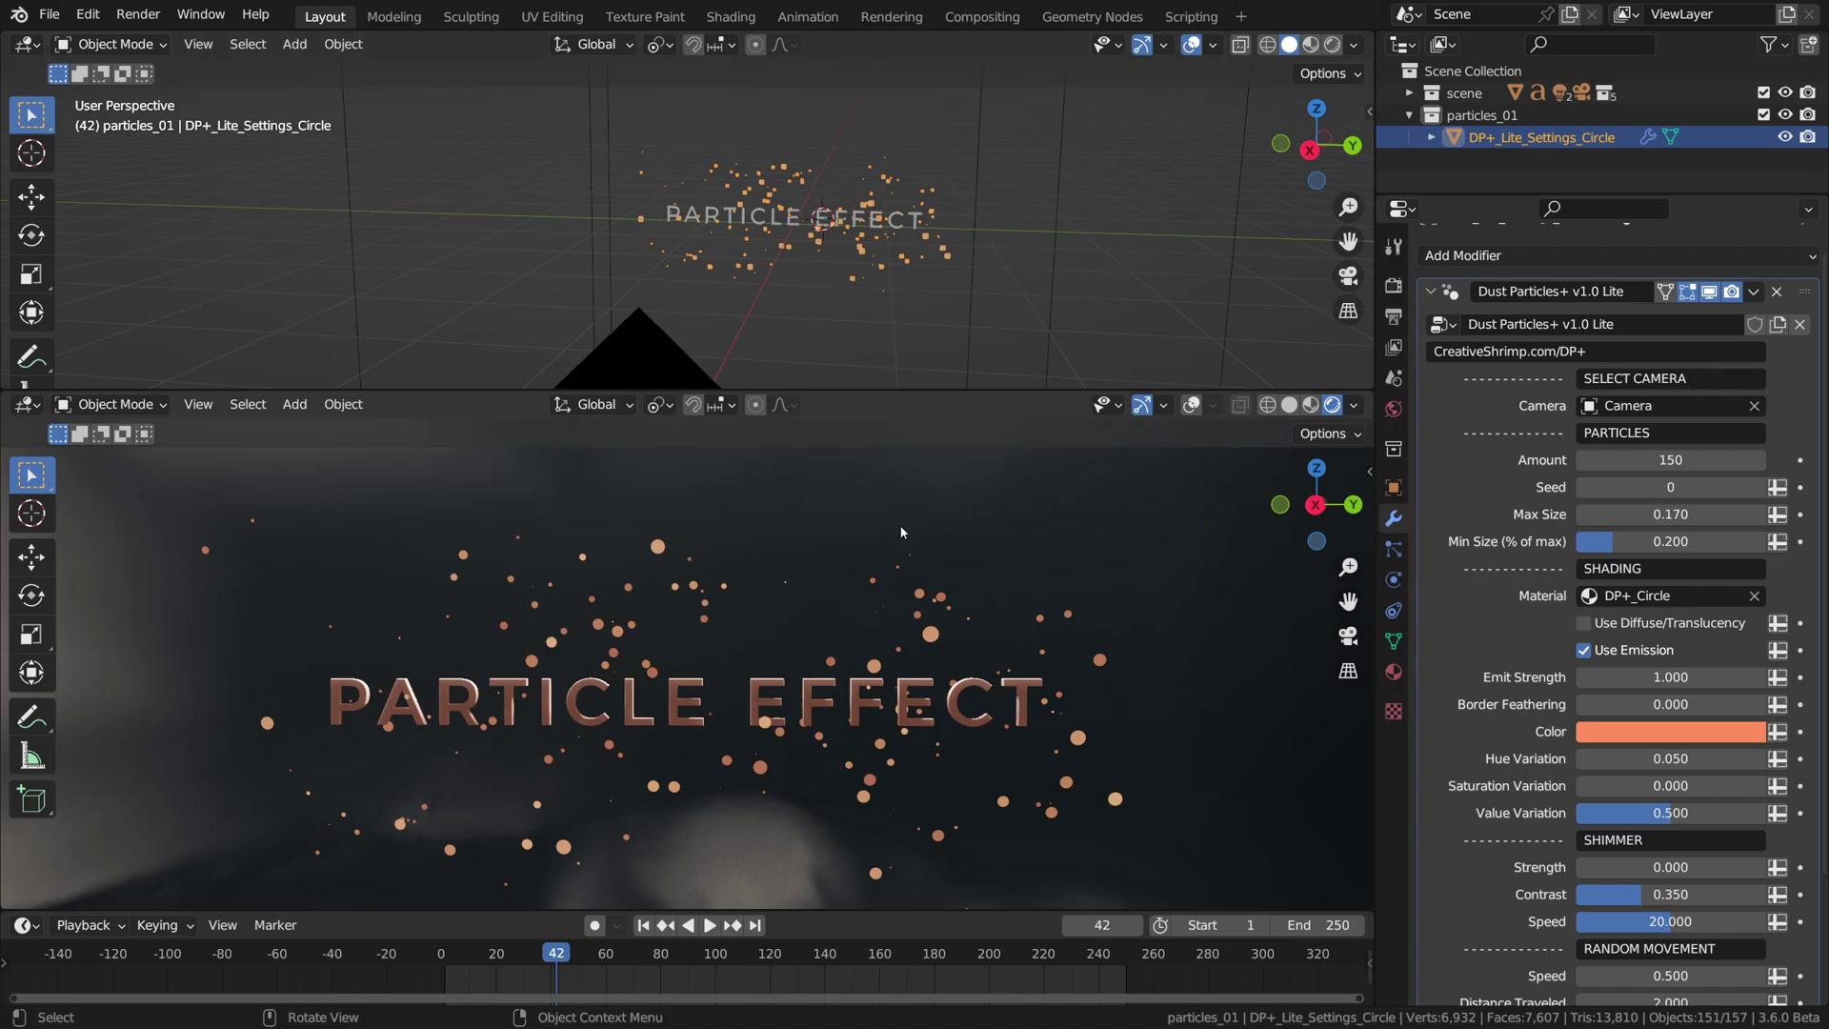
Switch to the camera view and reposition the particle object
{"action": "key", "text": "KP_0"}
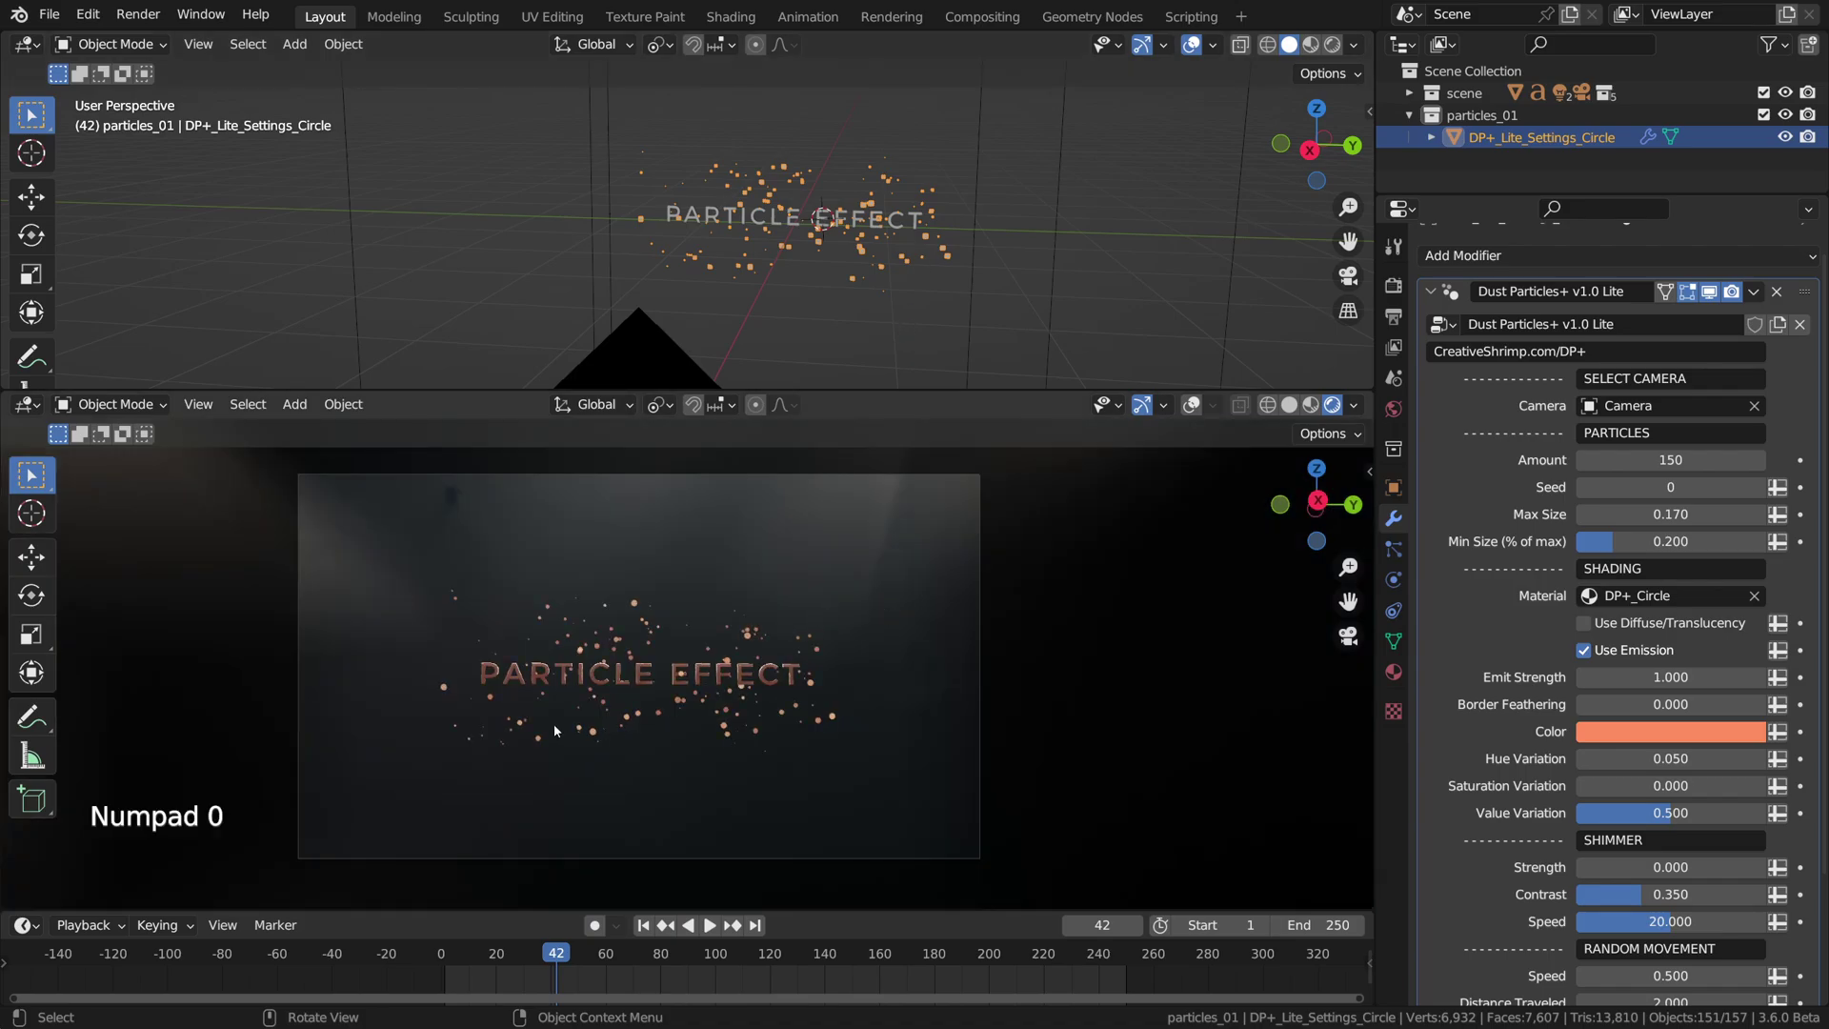
{"action": "scroll", "coordinate": [610, 722], "scroll_direction": "up", "scroll_amount": 2}
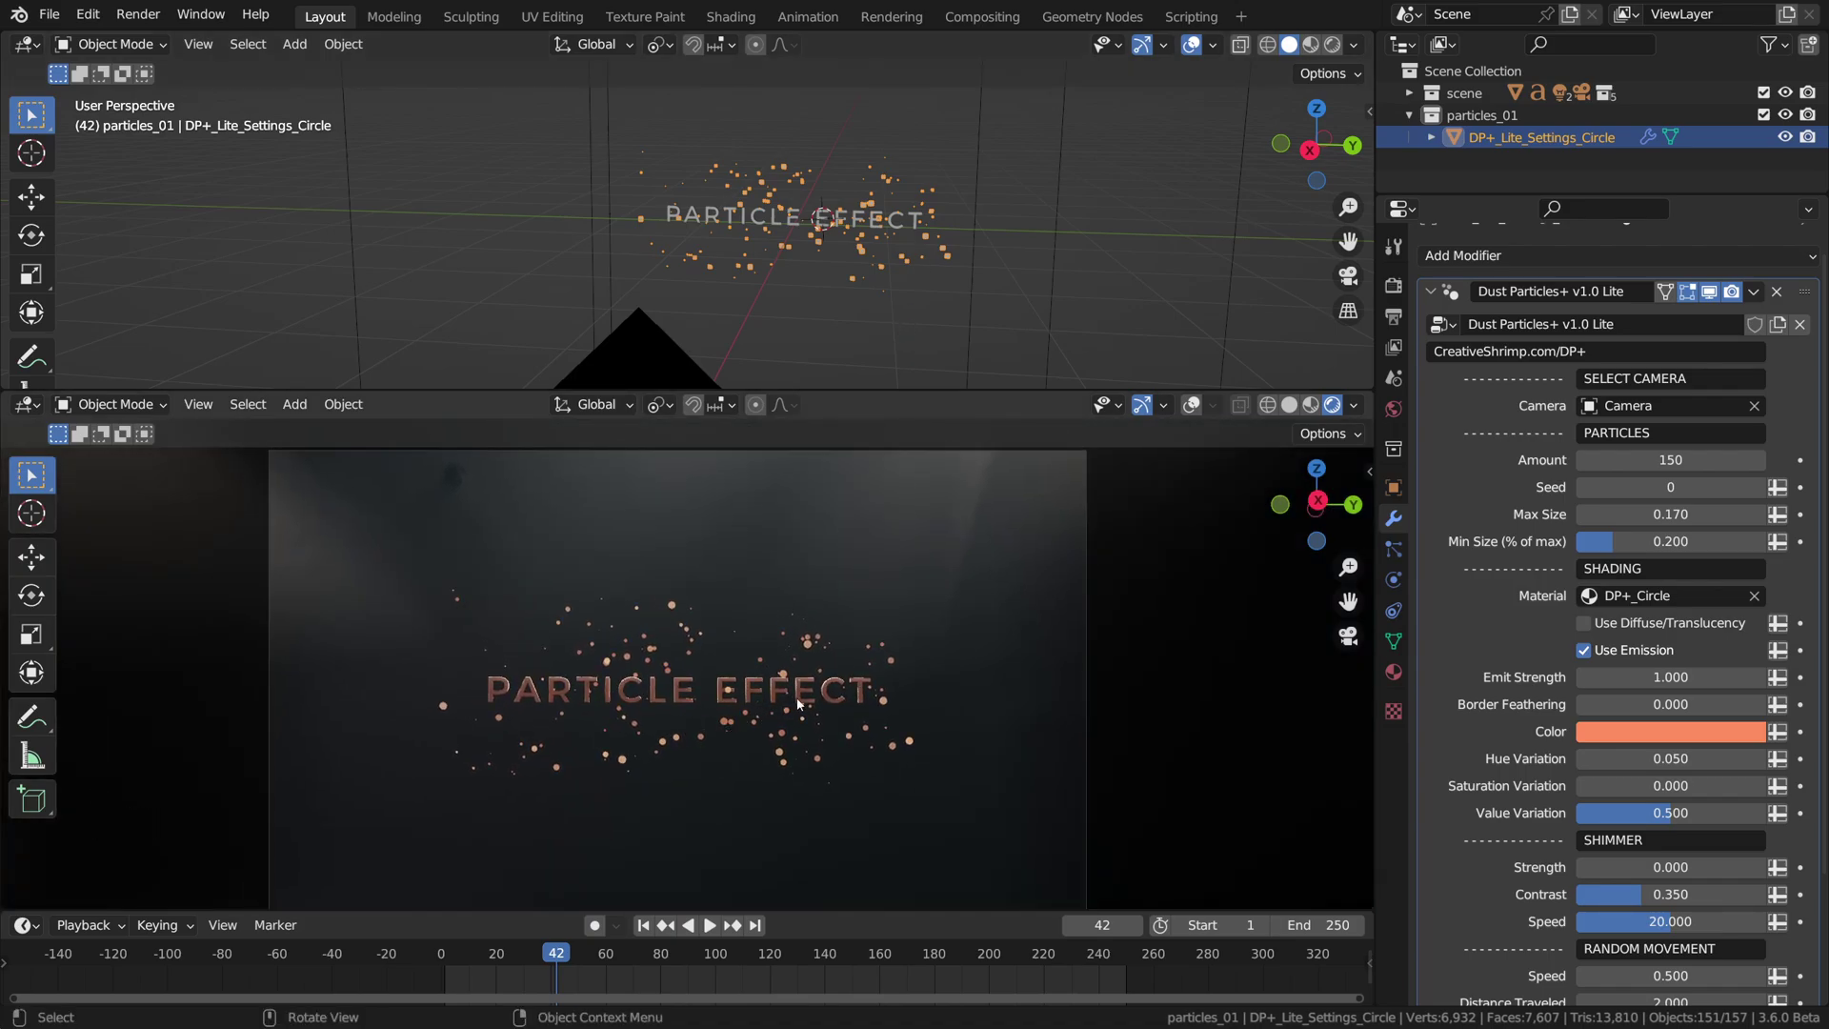
{"action": "key", "text": "g"}
{"action": "left_click", "coordinate": [886, 674]}
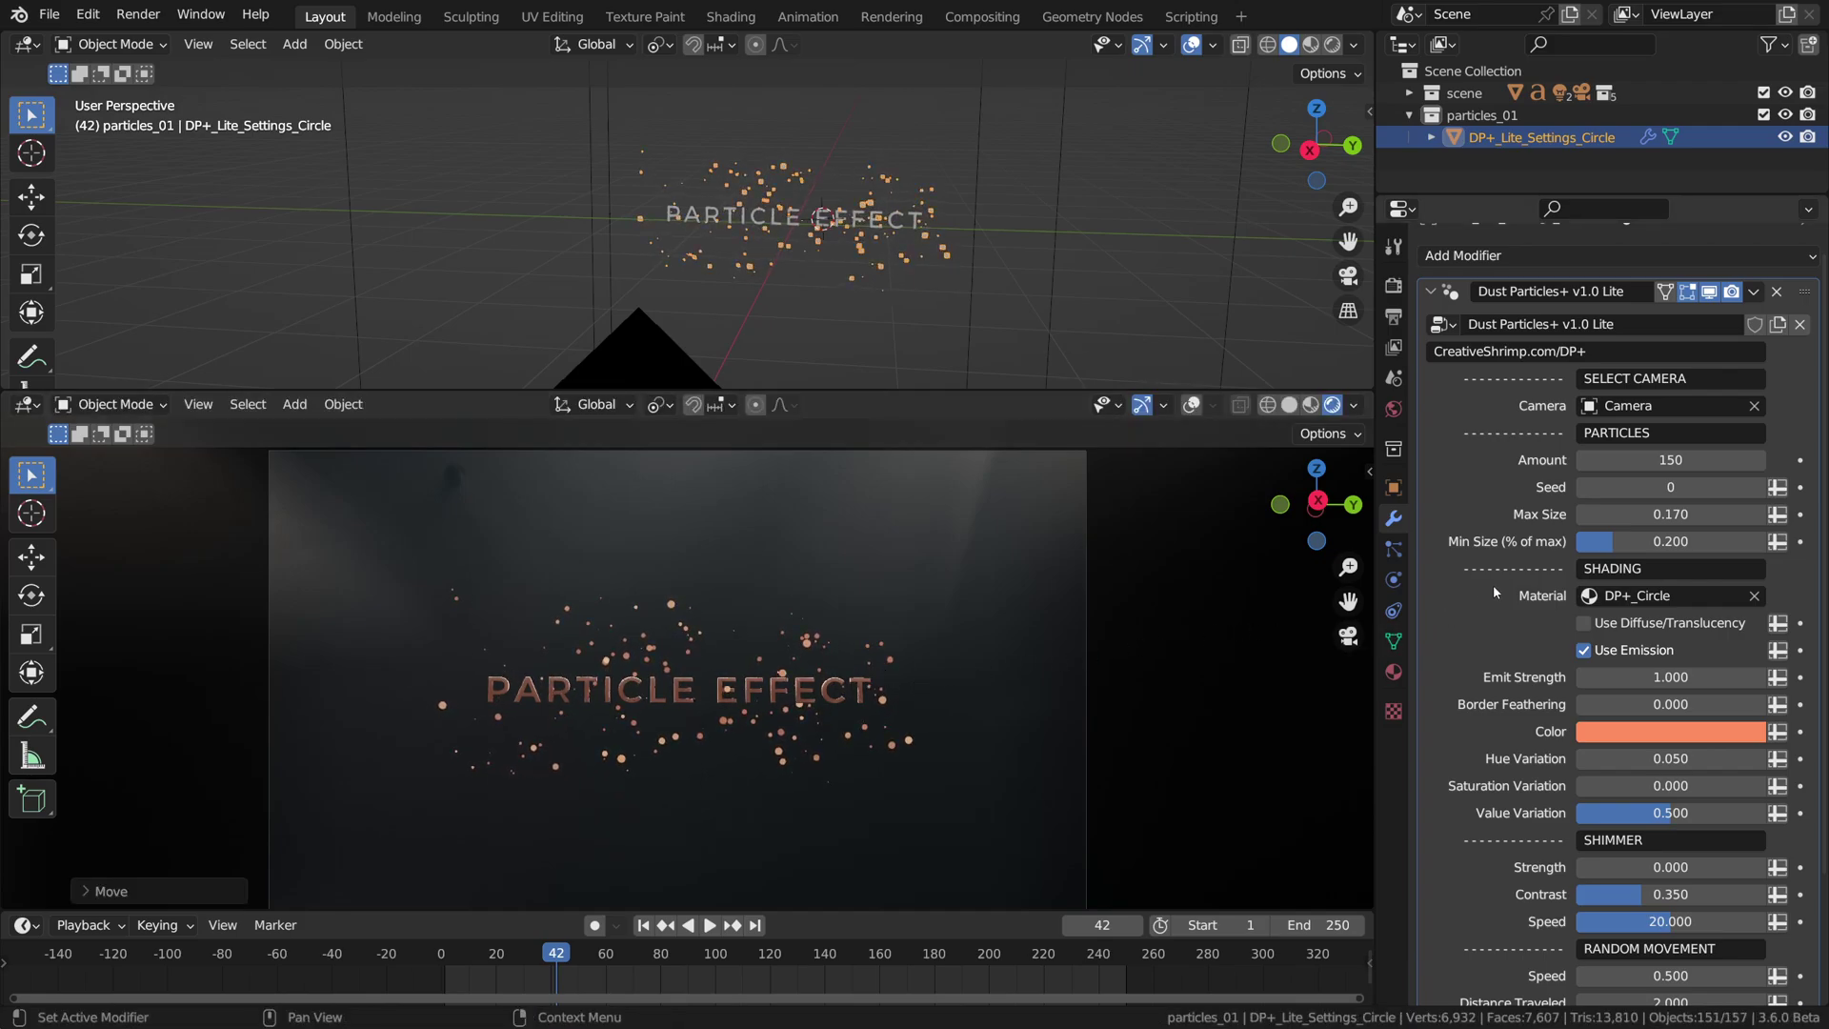
Set the particle Amount to 100 and cycle the Seed back to 0
{"action": "mouse_move", "coordinate": [1638, 460]}
{"action": "left_mouse_down"}
{"action": "mouse_move", "coordinate": [1586, 460]}
{"action": "mouse_move", "coordinate": [1670, 461]}
{"action": "left_mouse_up"}
{"action": "left_click", "coordinate": [1671, 462]}
{"action": "type", "text": "100"}
{"action": "key", "text": "Return"}
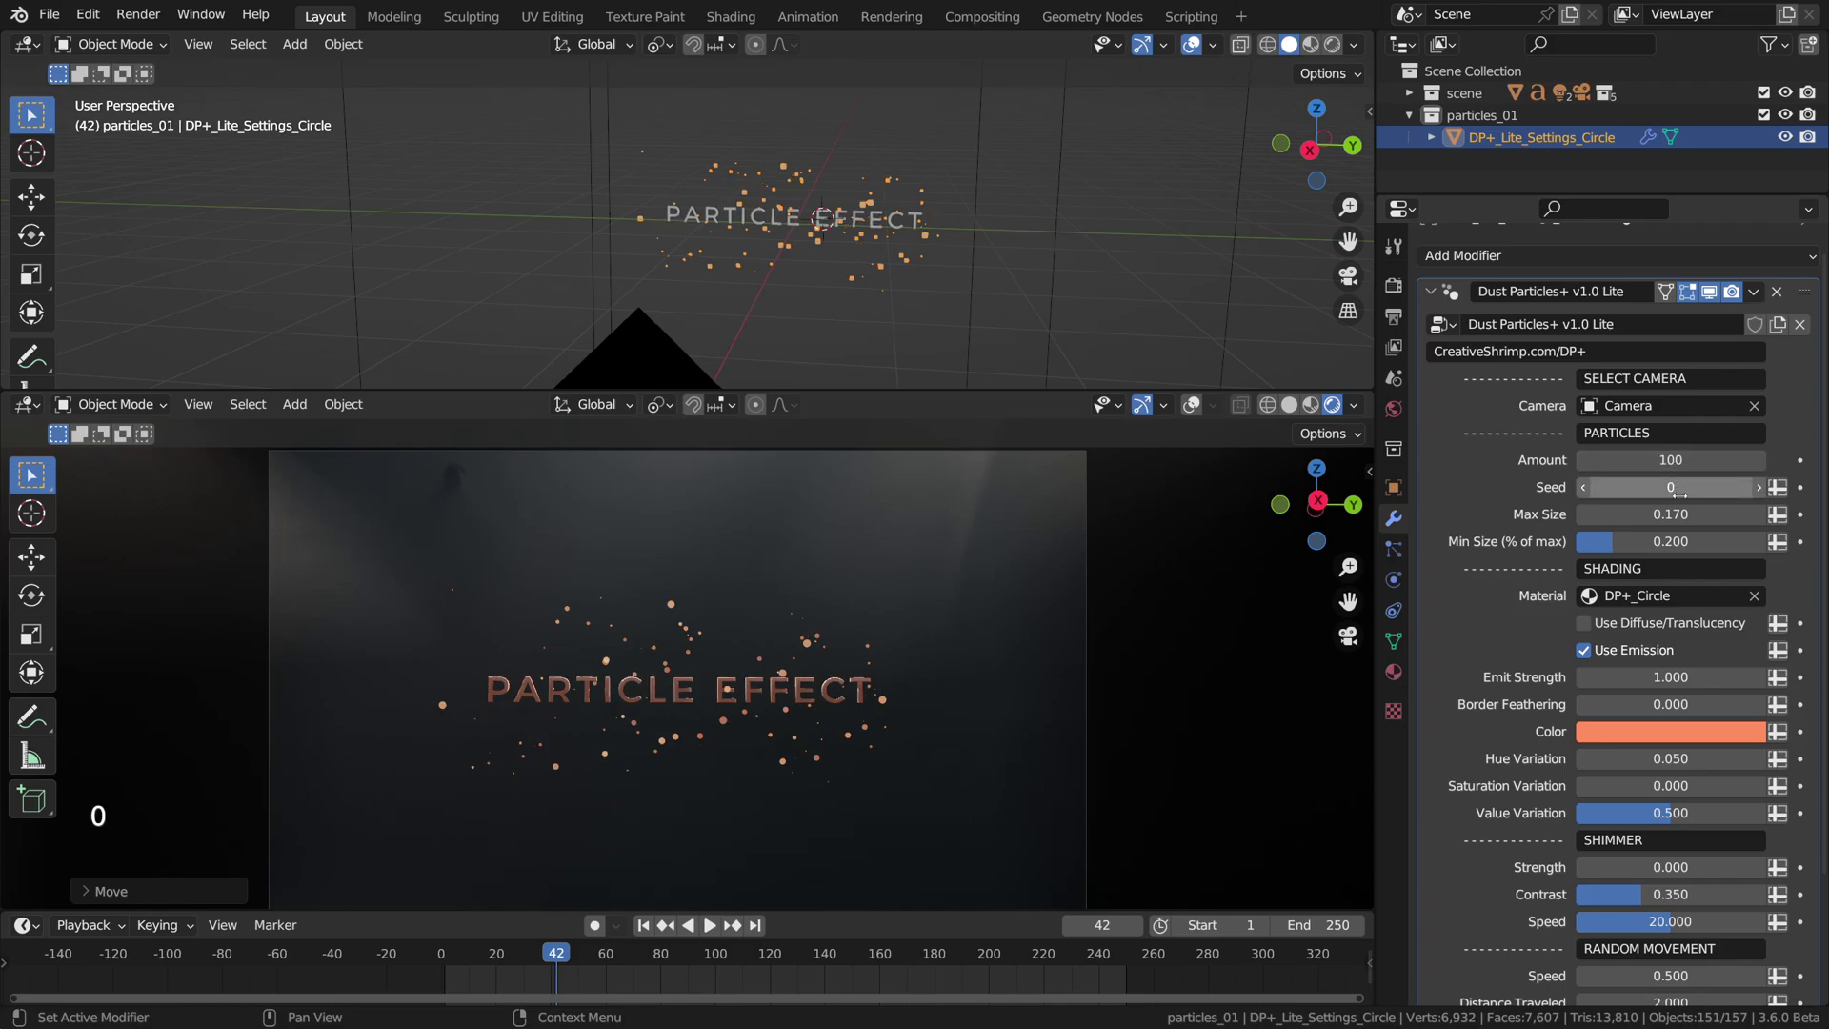
{"action": "left_click_drag", "start_coordinate": [1672, 491], "coordinate": [1756, 490]}
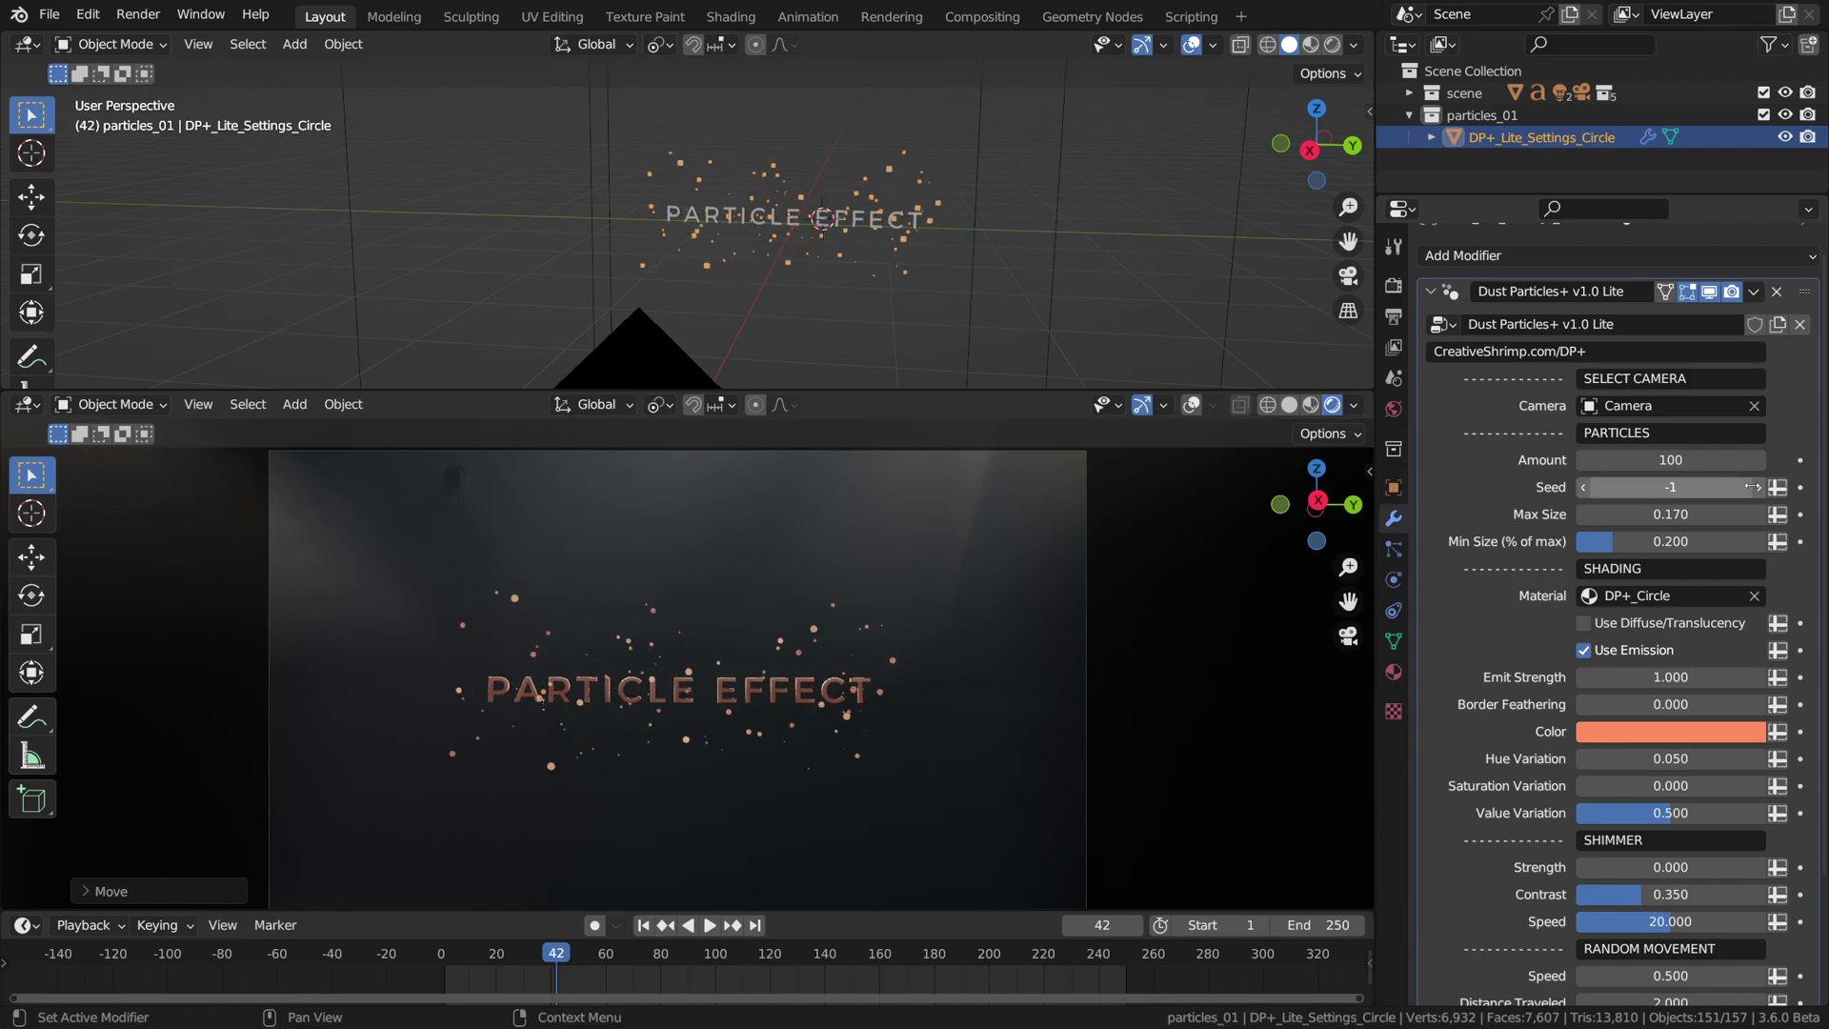
{"action": "left_click", "coordinate": [1757, 490]}
{"action": "left_click", "coordinate": [1757, 490]}
{"action": "left_click", "coordinate": [1757, 490]}
{"action": "left_click", "coordinate": [1757, 490]}
{"action": "left_click", "coordinate": [1757, 490]}
{"action": "left_click", "coordinate": [1757, 489]}
{"action": "left_click", "coordinate": [1757, 489]}
{"action": "left_click", "coordinate": [1583, 491]}
{"action": "left_click", "coordinate": [1583, 491]}
{"action": "left_click", "coordinate": [1583, 491]}
{"action": "left_click", "coordinate": [1583, 491]}
{"action": "left_click", "coordinate": [1583, 491]}
{"action": "left_click", "coordinate": [1583, 491]}
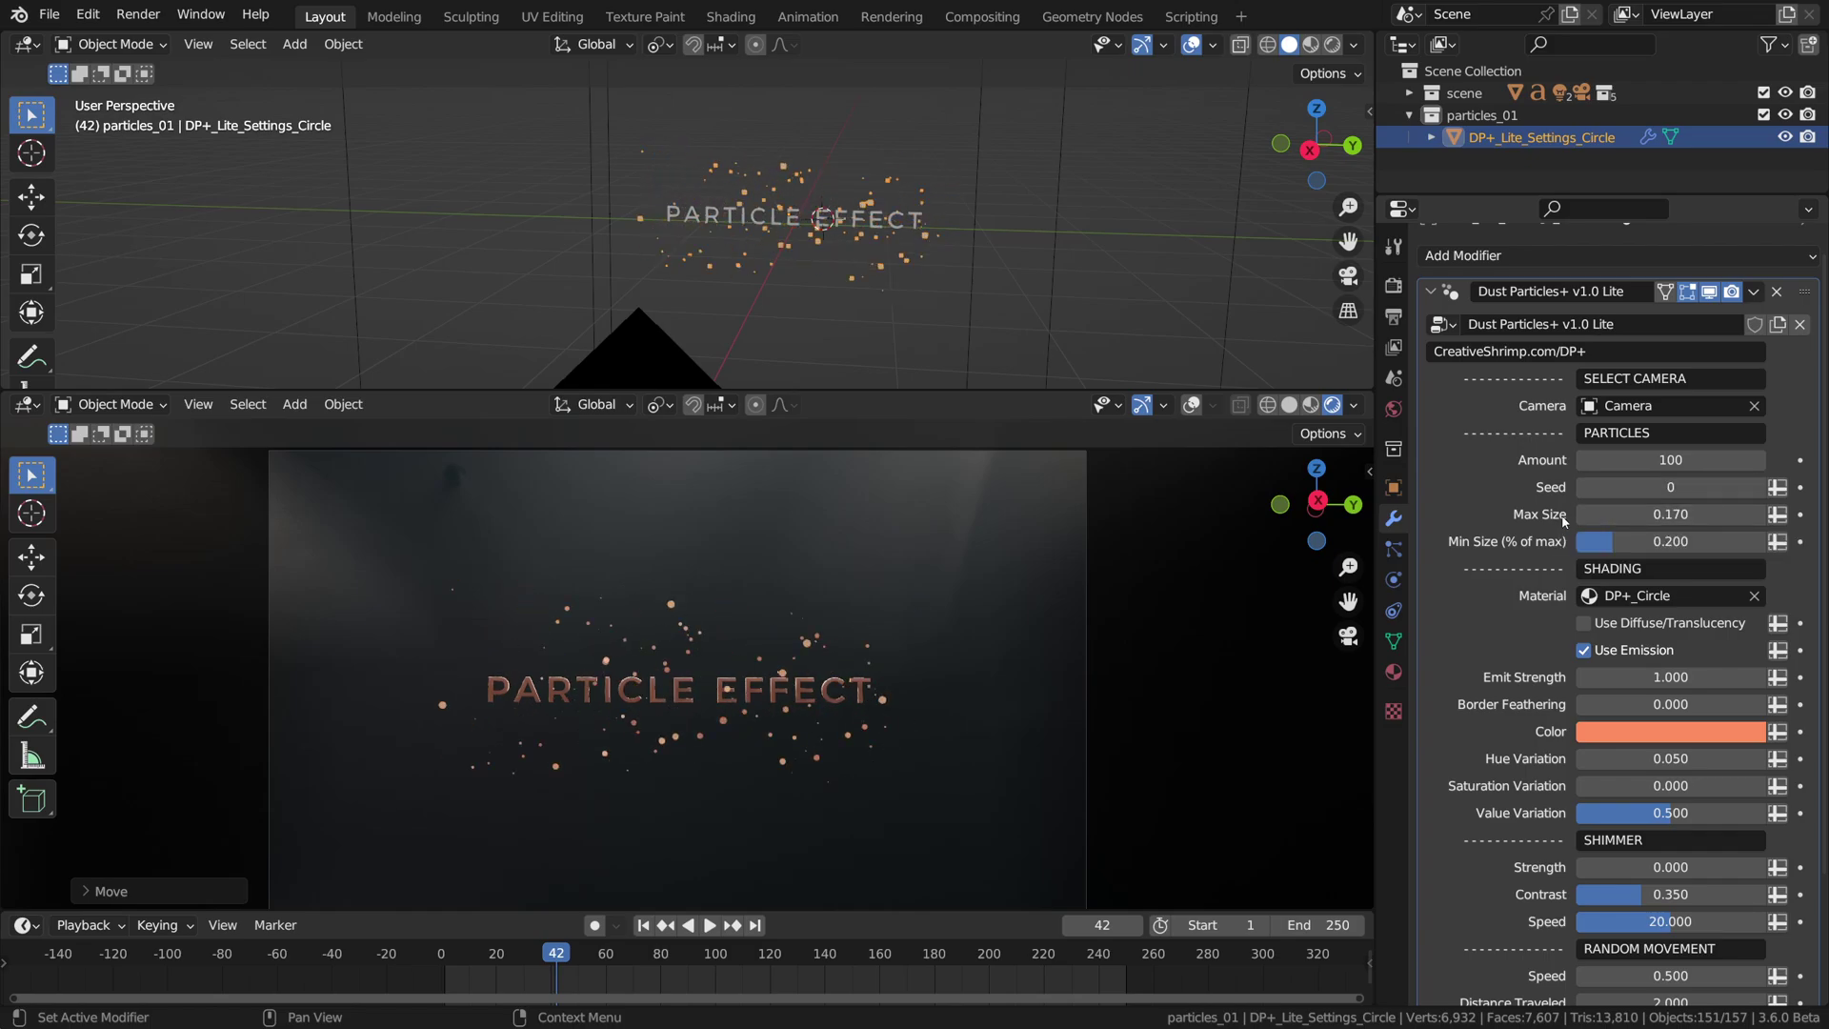
Set Max Size to 0.150 and the minimum particle size to 0.2
{"action": "mouse_move", "coordinate": [1620, 515]}
{"action": "left_mouse_down"}
{"action": "mouse_move", "coordinate": [1706, 514]}
{"action": "mouse_move", "coordinate": [1606, 514]}
{"action": "left_mouse_up"}
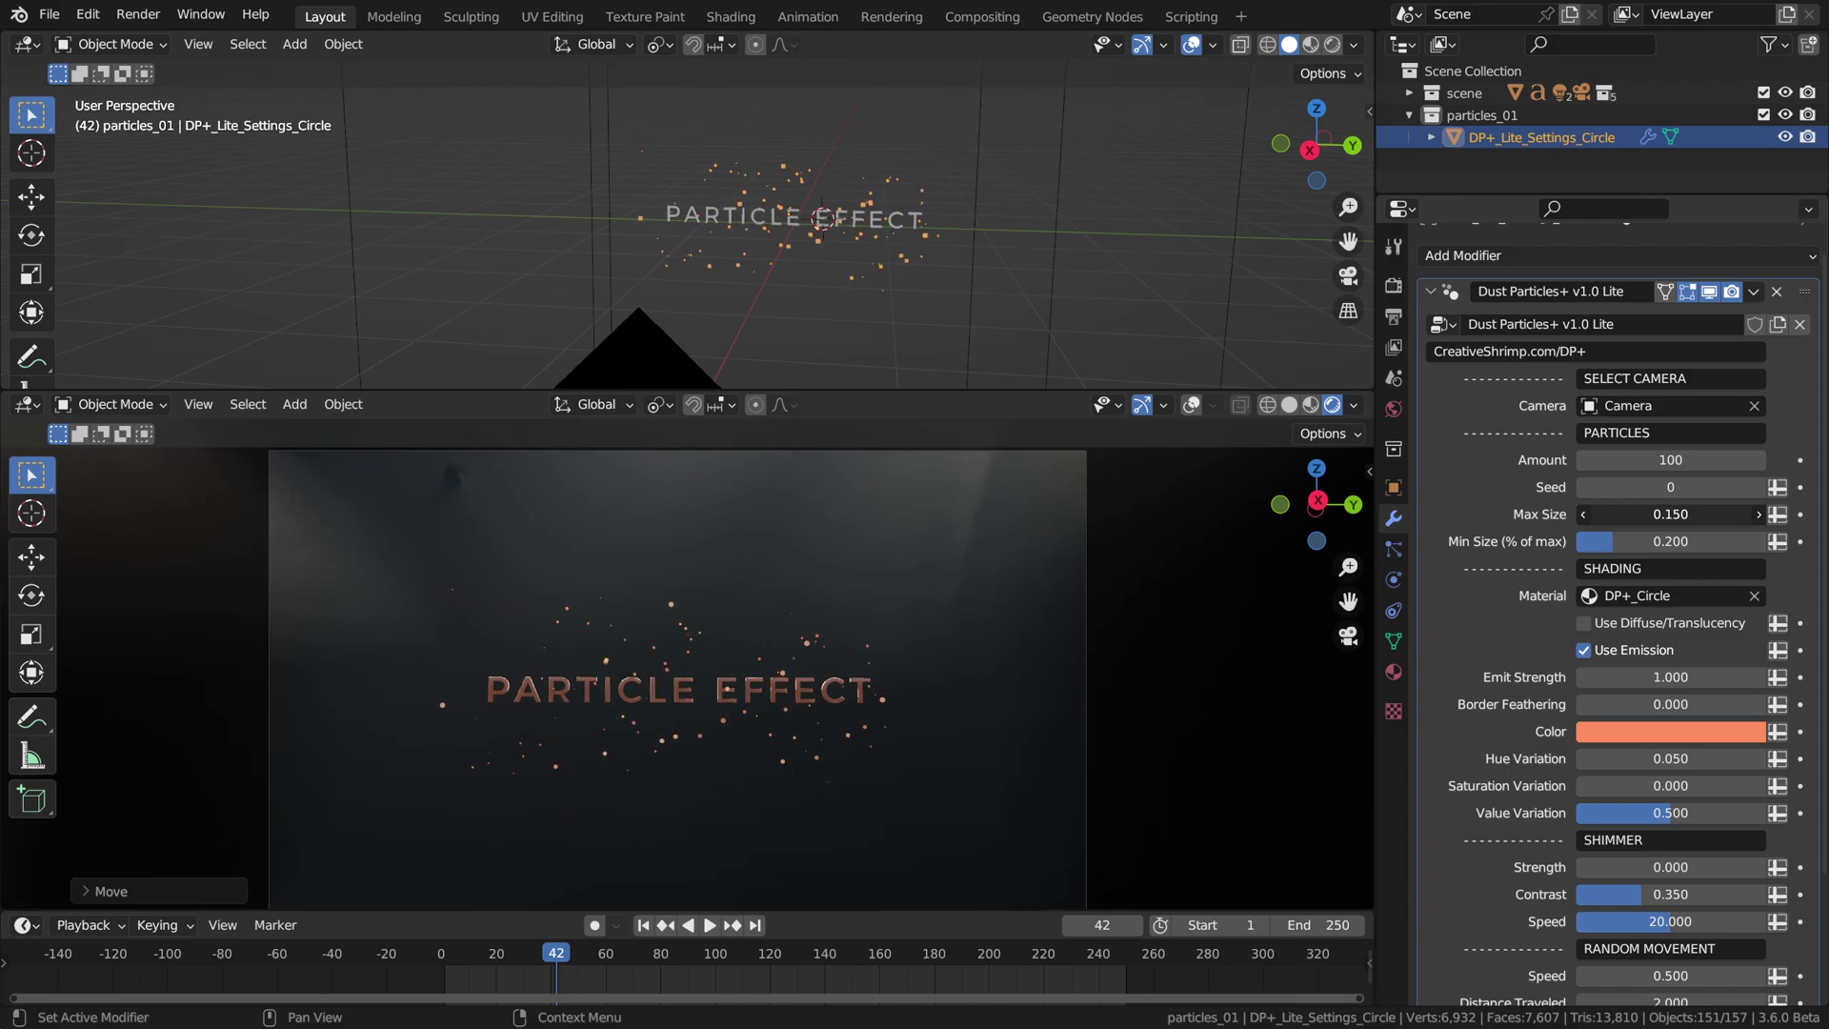
{"action": "left_click_drag", "start_coordinate": [1607, 514], "coordinate": [1624, 542]}
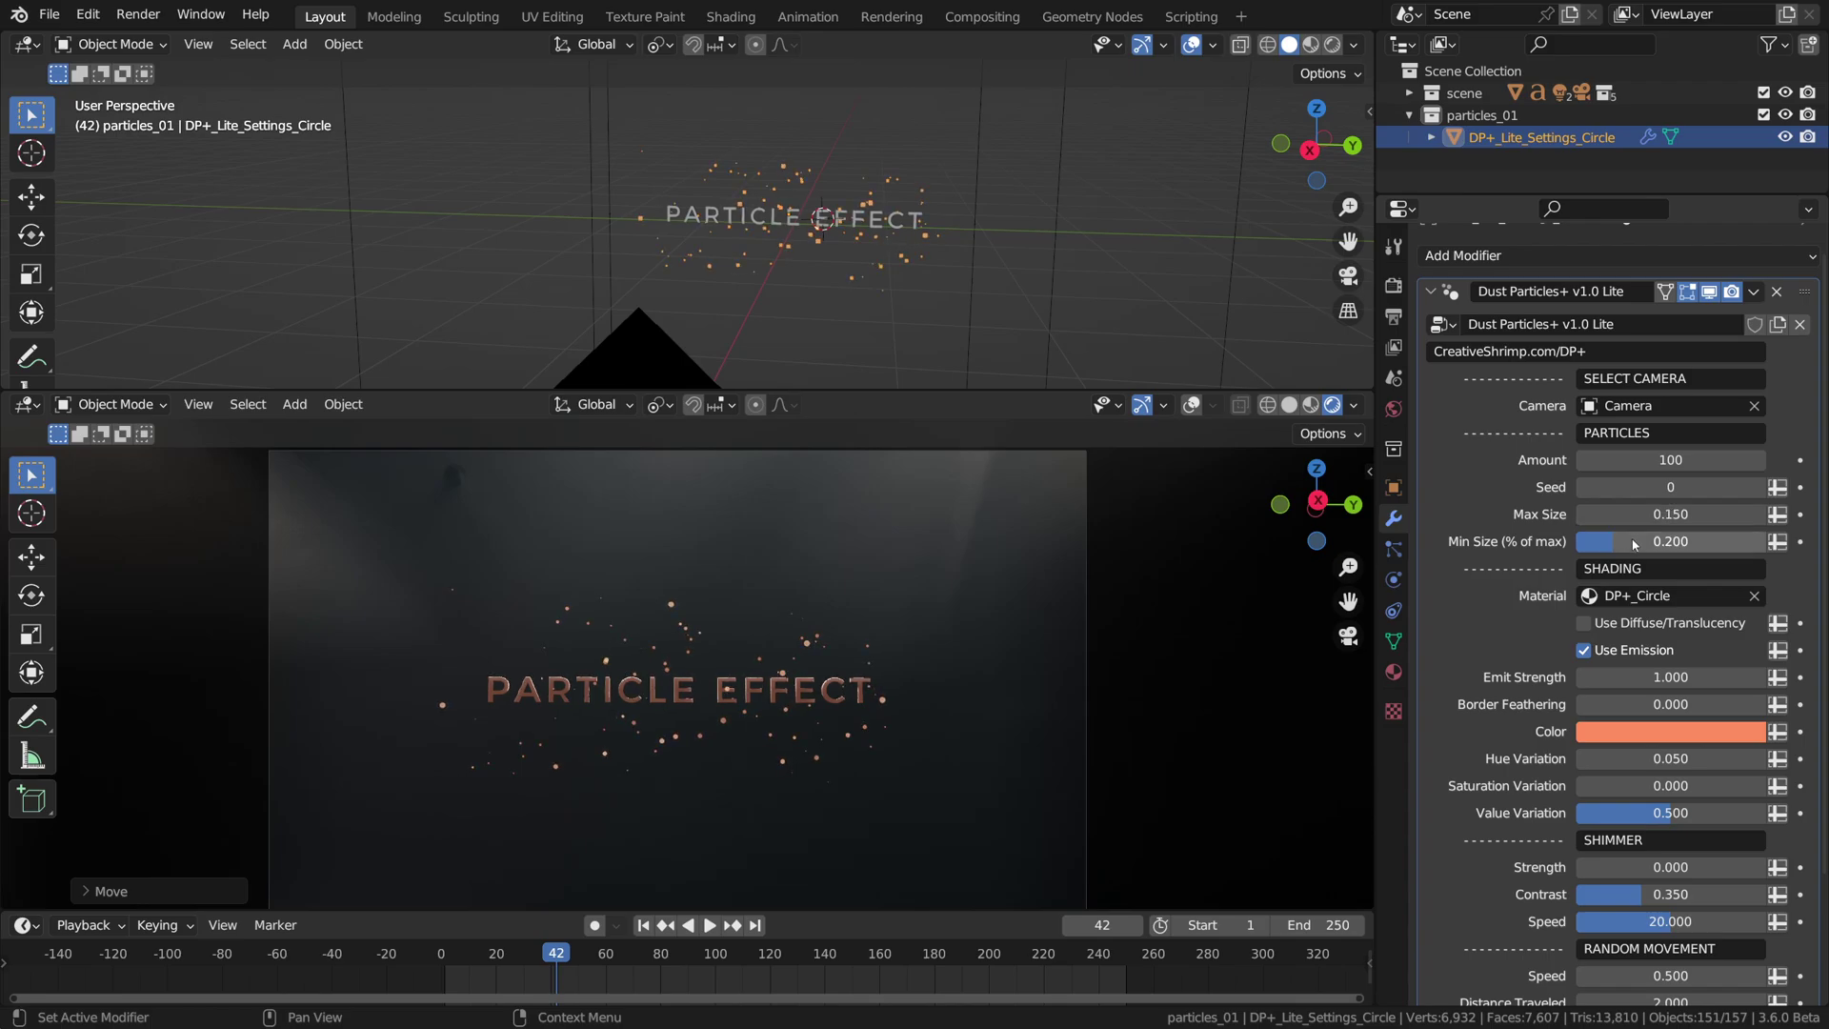
{"action": "mouse_move", "coordinate": [1627, 548]}
{"action": "left_mouse_down"}
{"action": "mouse_move", "coordinate": [1772, 548]}
{"action": "mouse_move", "coordinate": [1572, 550]}
{"action": "mouse_move", "coordinate": [1619, 550]}
{"action": "left_mouse_up"}
{"action": "left_click", "coordinate": [1620, 542]}
{"action": "type", "text": "0.2"}
{"action": "key", "text": "Return"}
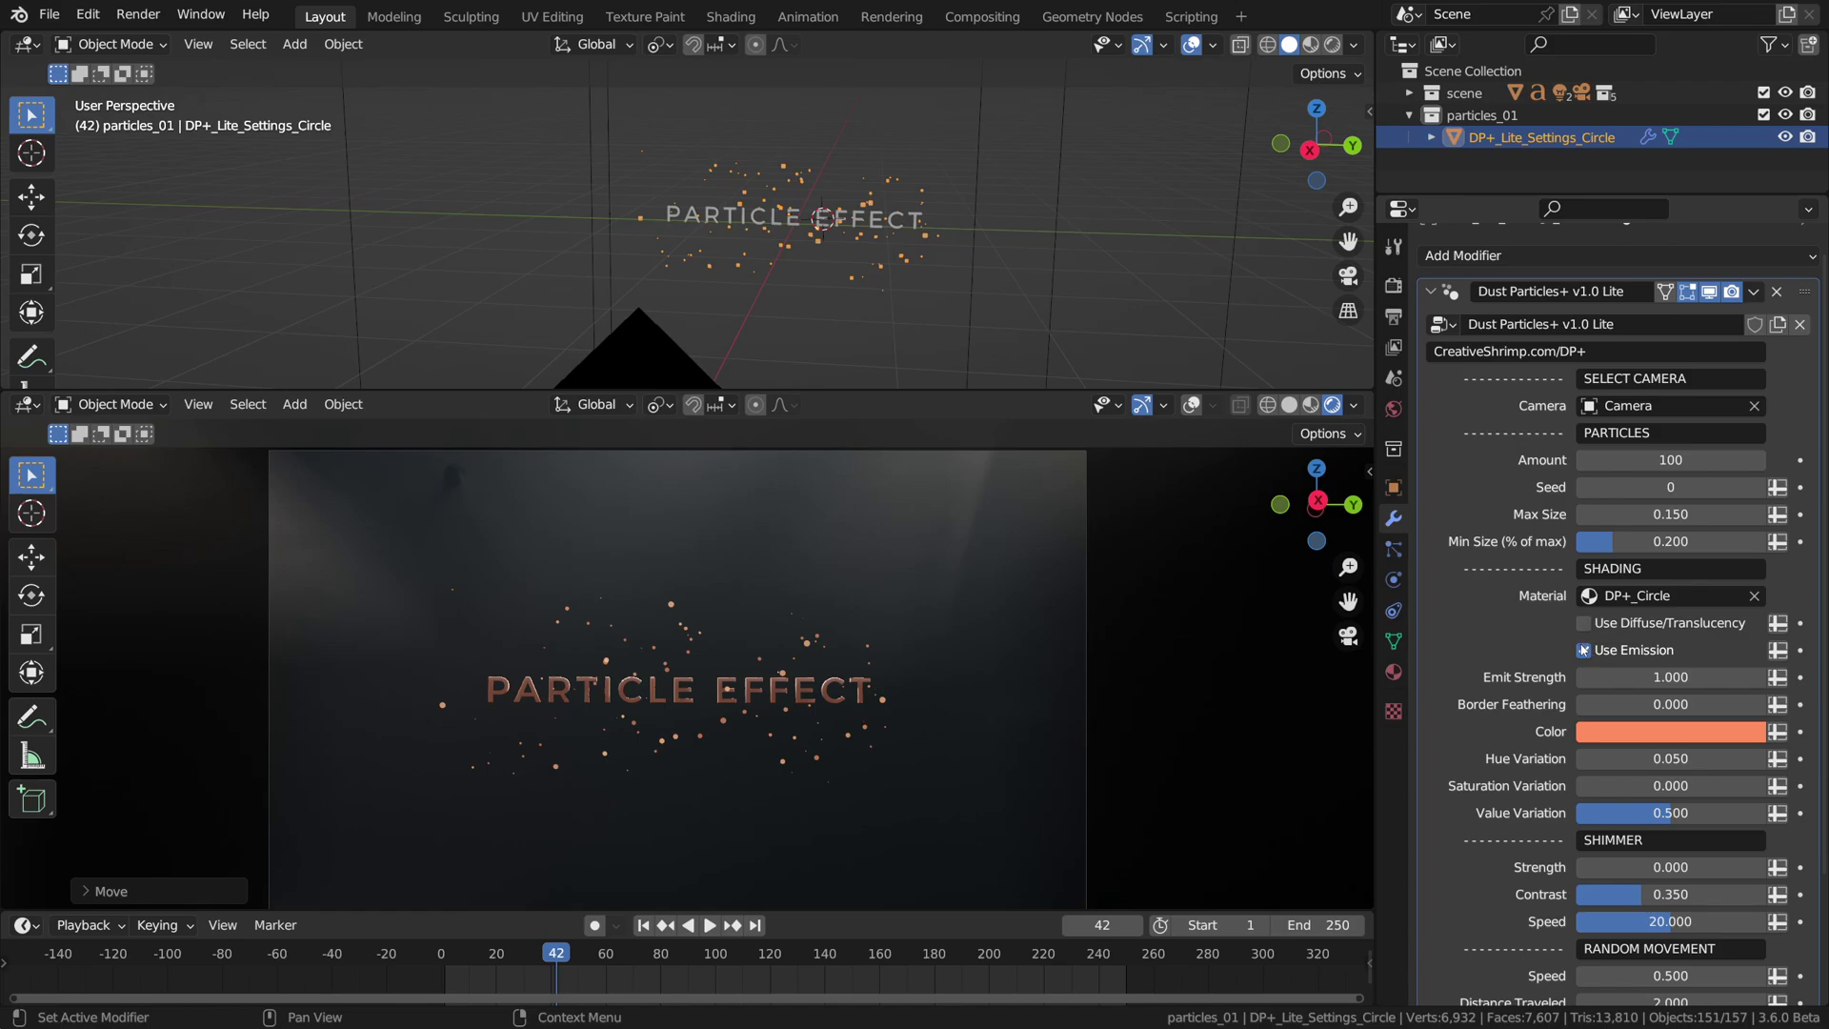
Set the particles' Emit Strength to 10
{"action": "scroll", "coordinate": [1563, 637], "scroll_direction": "down", "scroll_amount": 2}
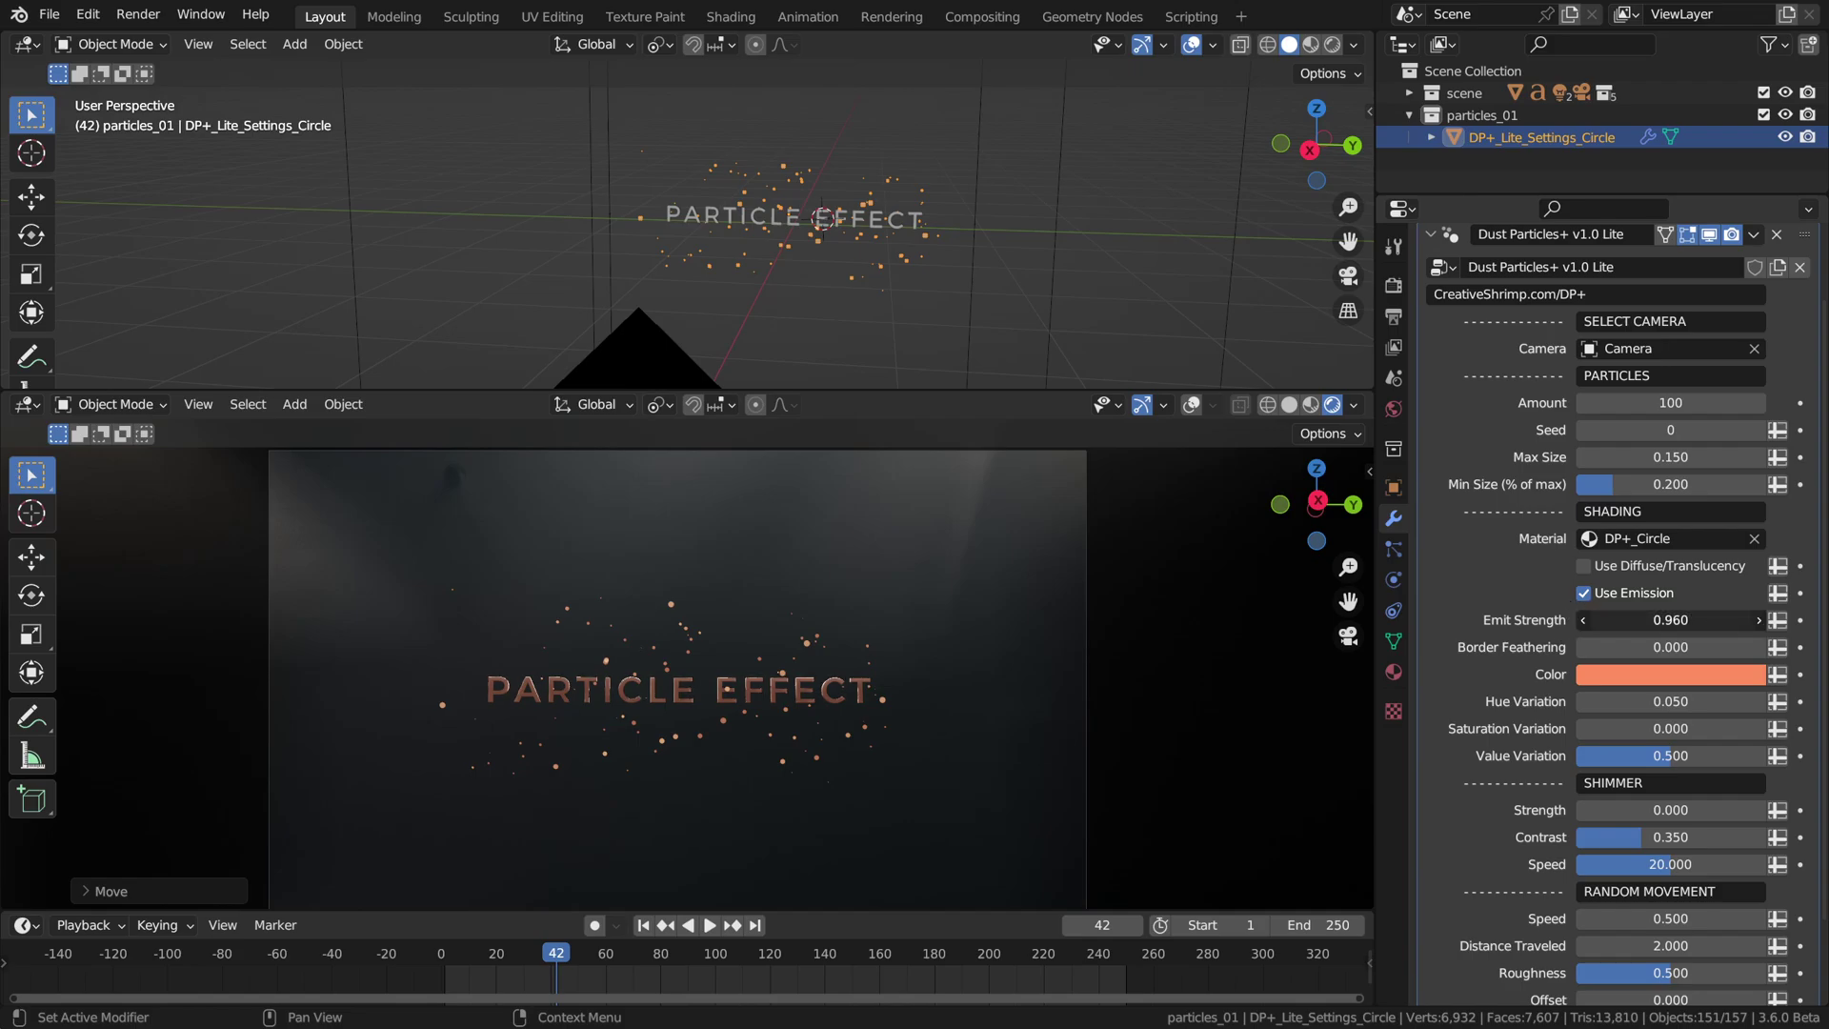
{"action": "mouse_move", "coordinate": [1671, 620]}
{"action": "left_mouse_down"}
{"action": "mouse_move", "coordinate": [1649, 620]}
{"action": "mouse_move", "coordinate": [1700, 620]}
{"action": "left_mouse_up"}
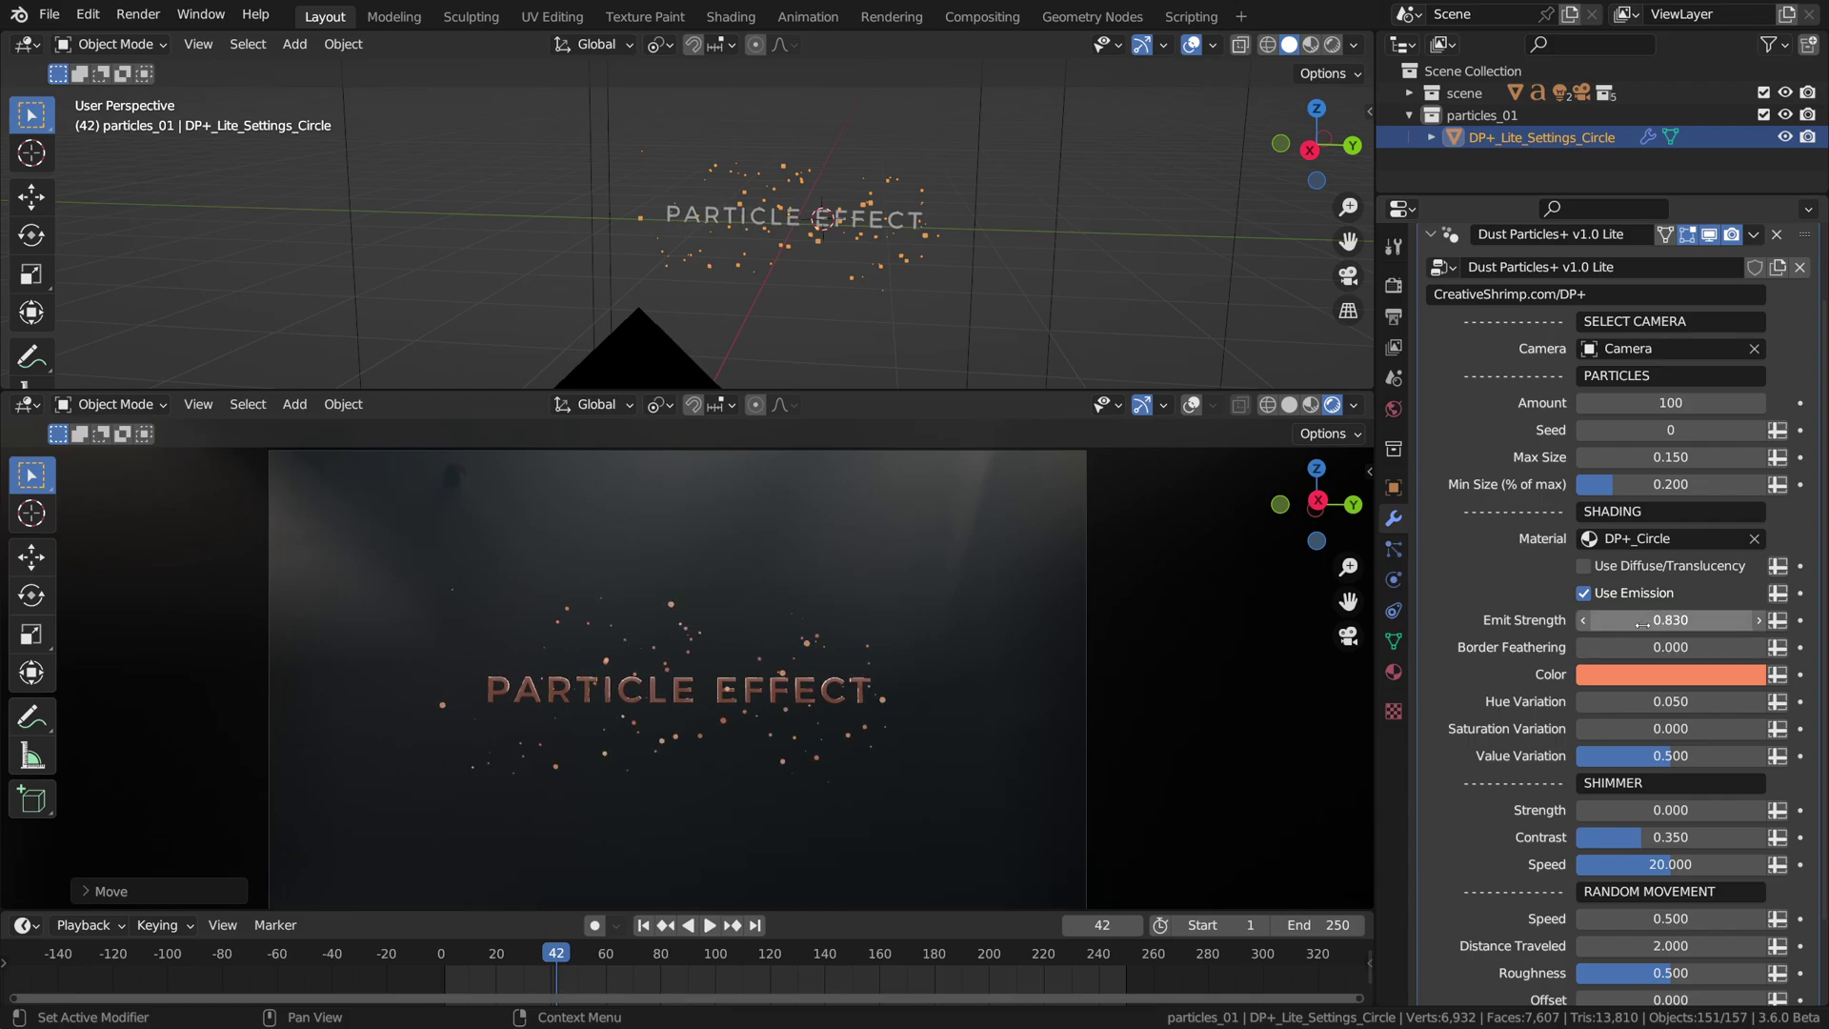
{"action": "left_click", "coordinate": [1656, 624]}
{"action": "type", "text": "10"}
{"action": "key", "text": "Return"}
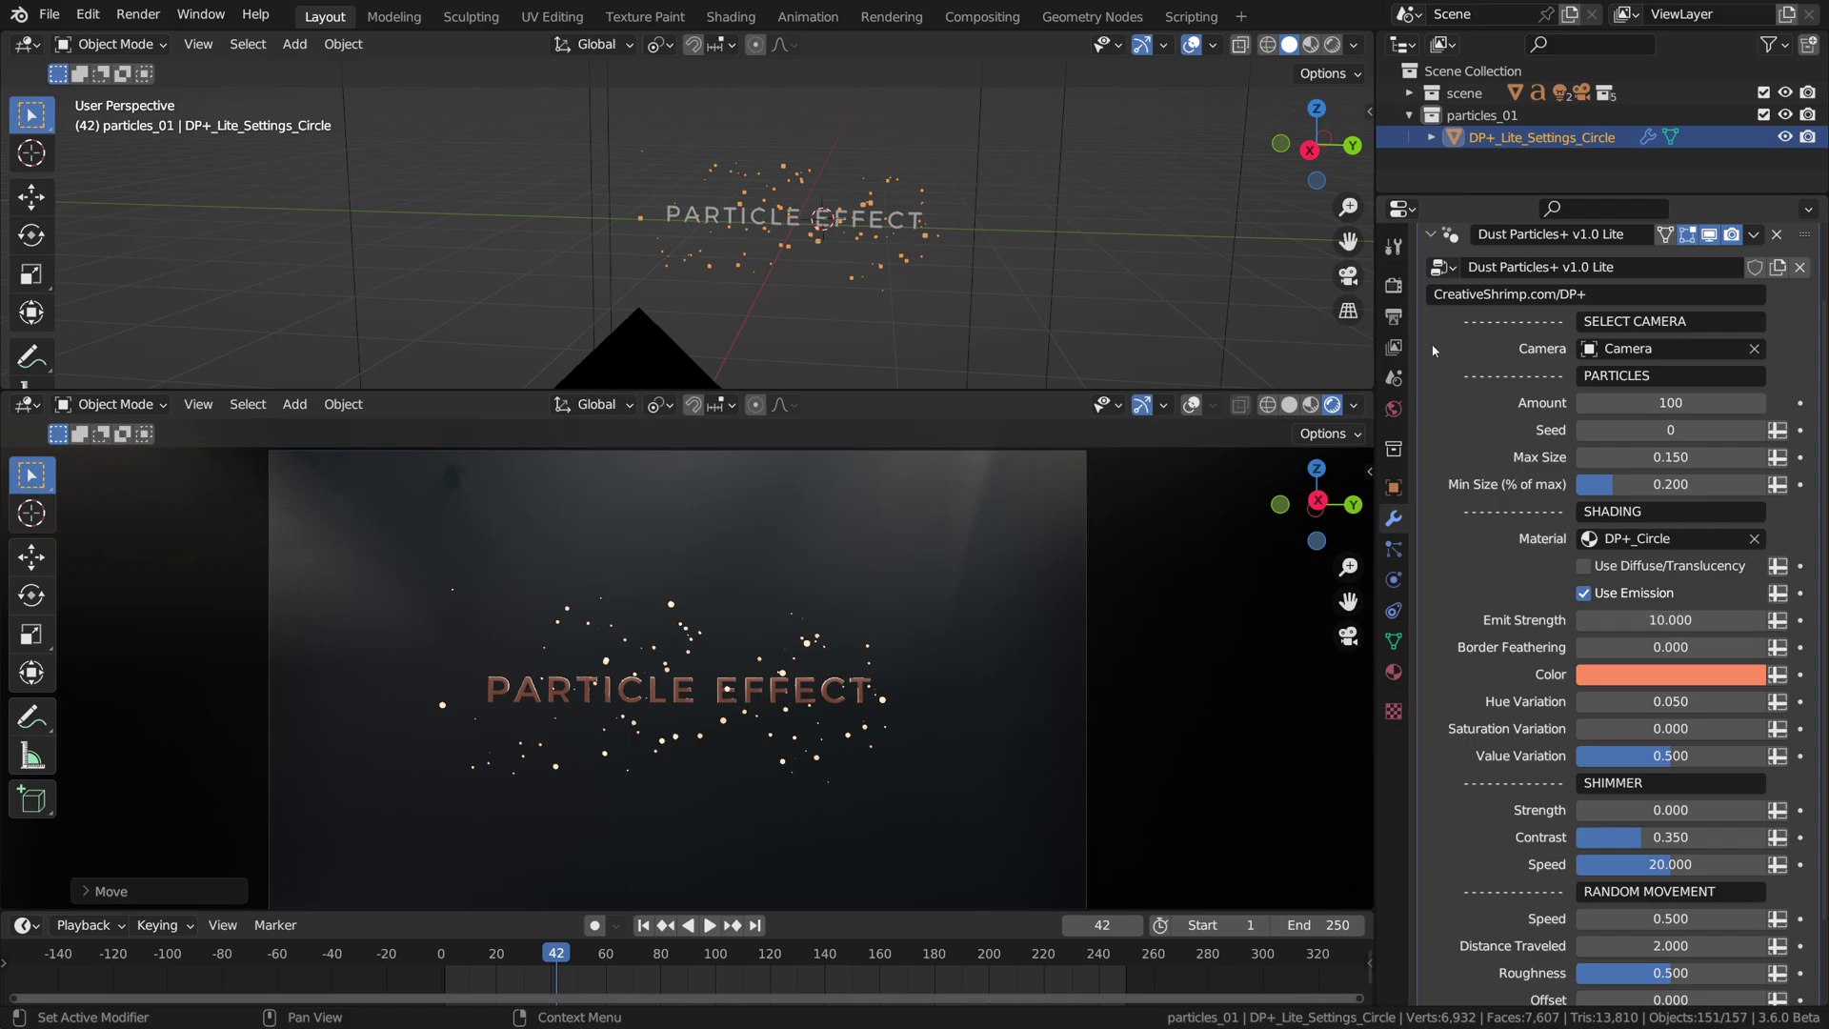
Enable Bloom in the render settings, then return to the modifier settings
{"action": "left_click", "coordinate": [1393, 285]}
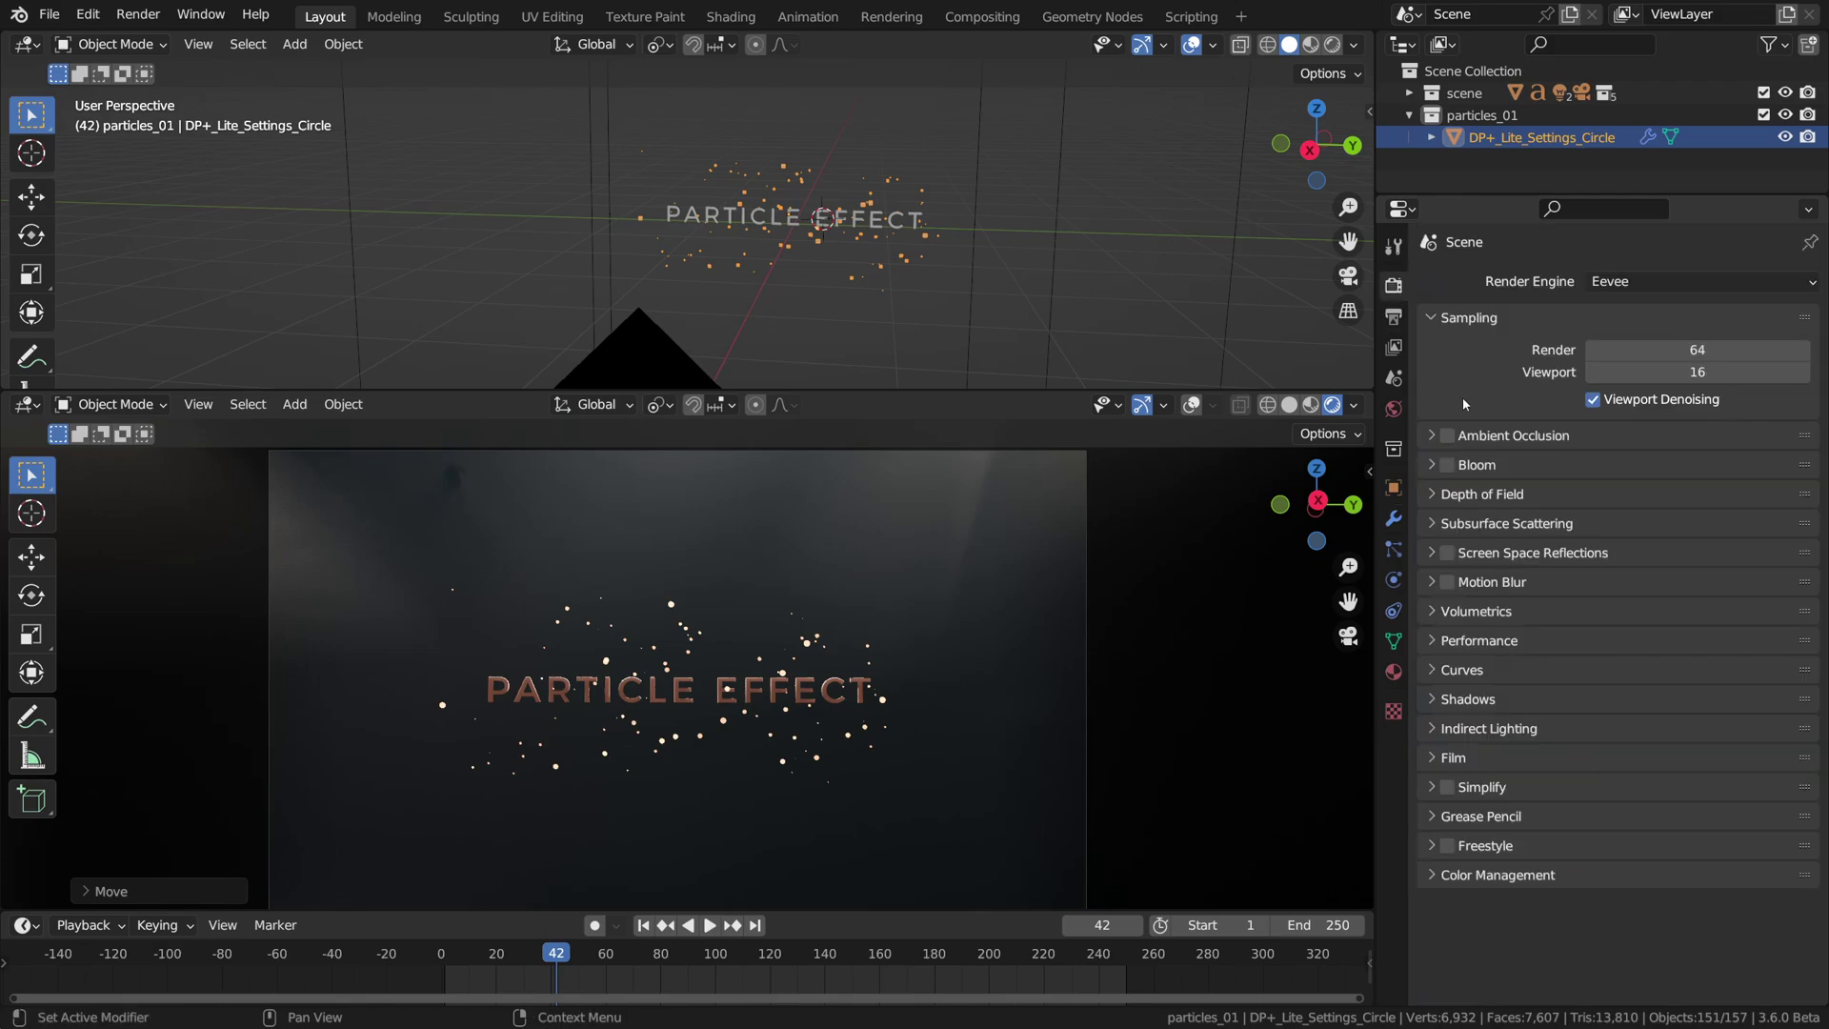
{"action": "left_click", "coordinate": [1448, 465]}
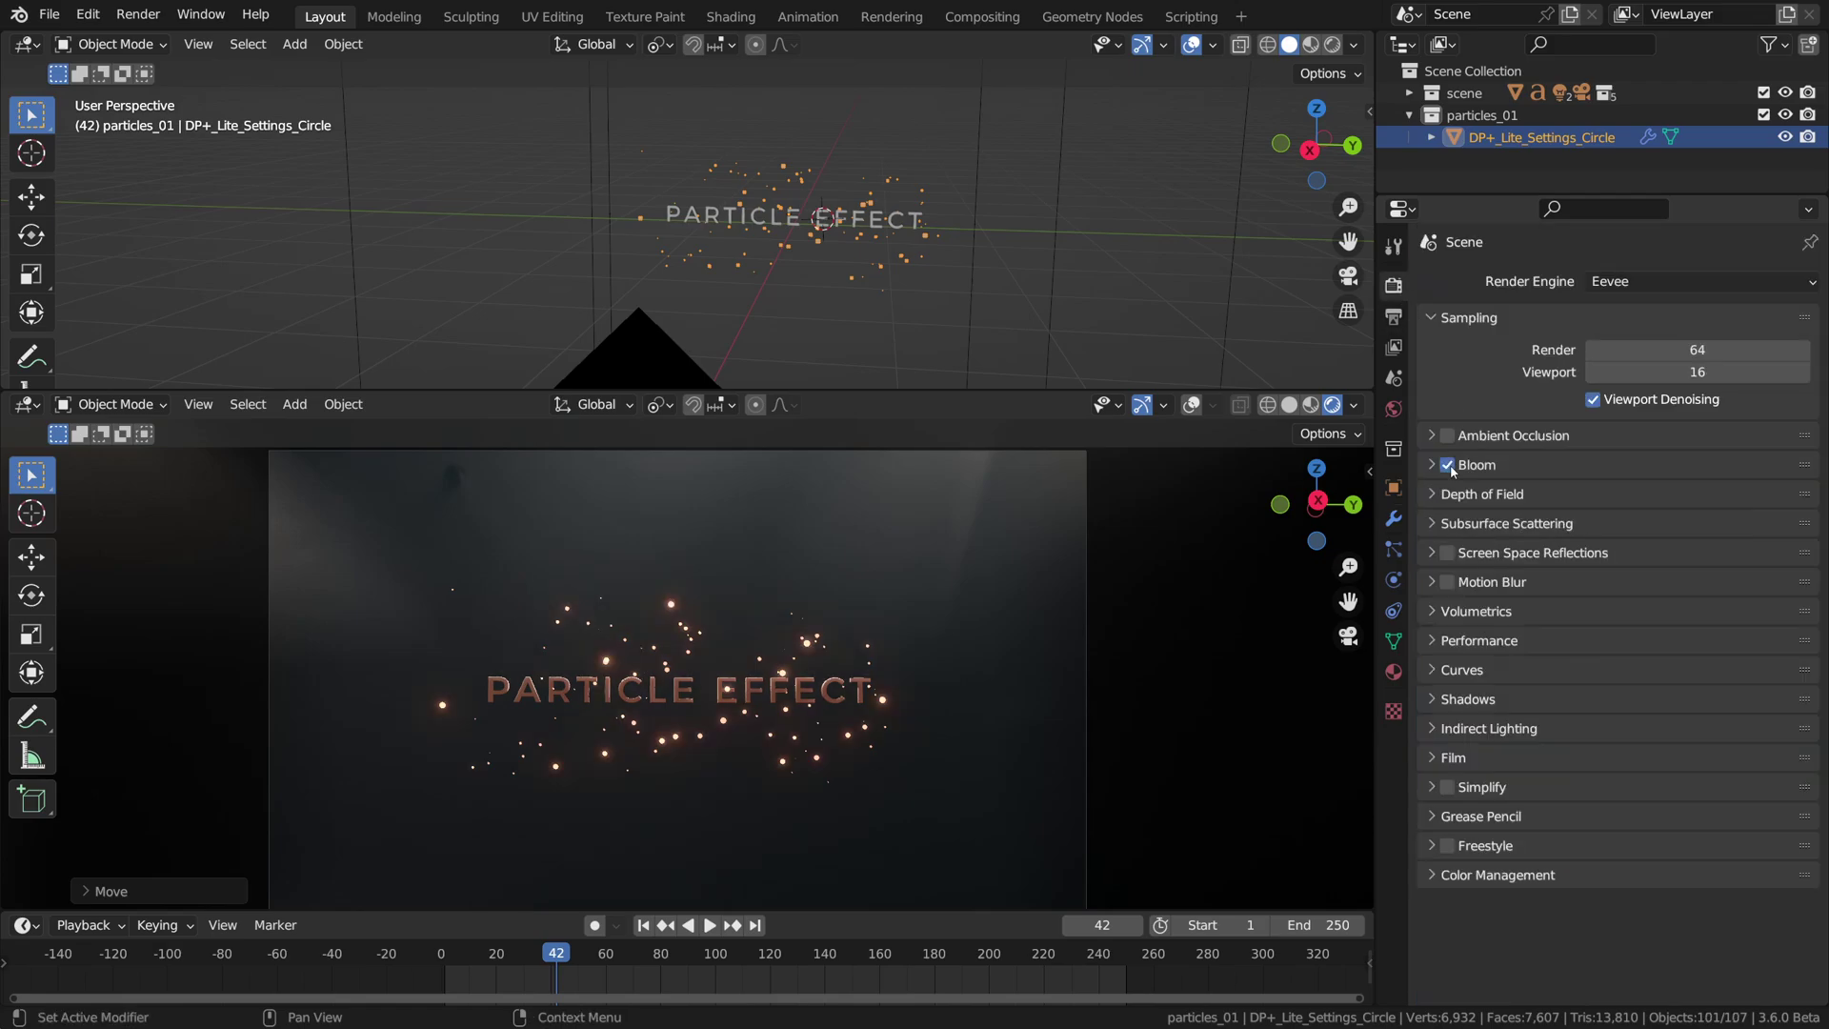
{"action": "left_click", "coordinate": [1393, 519]}
Try Emit Strength values 1 and 10, settling on 50
{"action": "double_click", "coordinate": [1619, 702]}
{"action": "type", "text": "1"}
{"action": "key", "text": "Return"}
{"action": "double_click", "coordinate": [1685, 702]}
{"action": "type", "text": "10"}
{"action": "key", "text": "Return"}
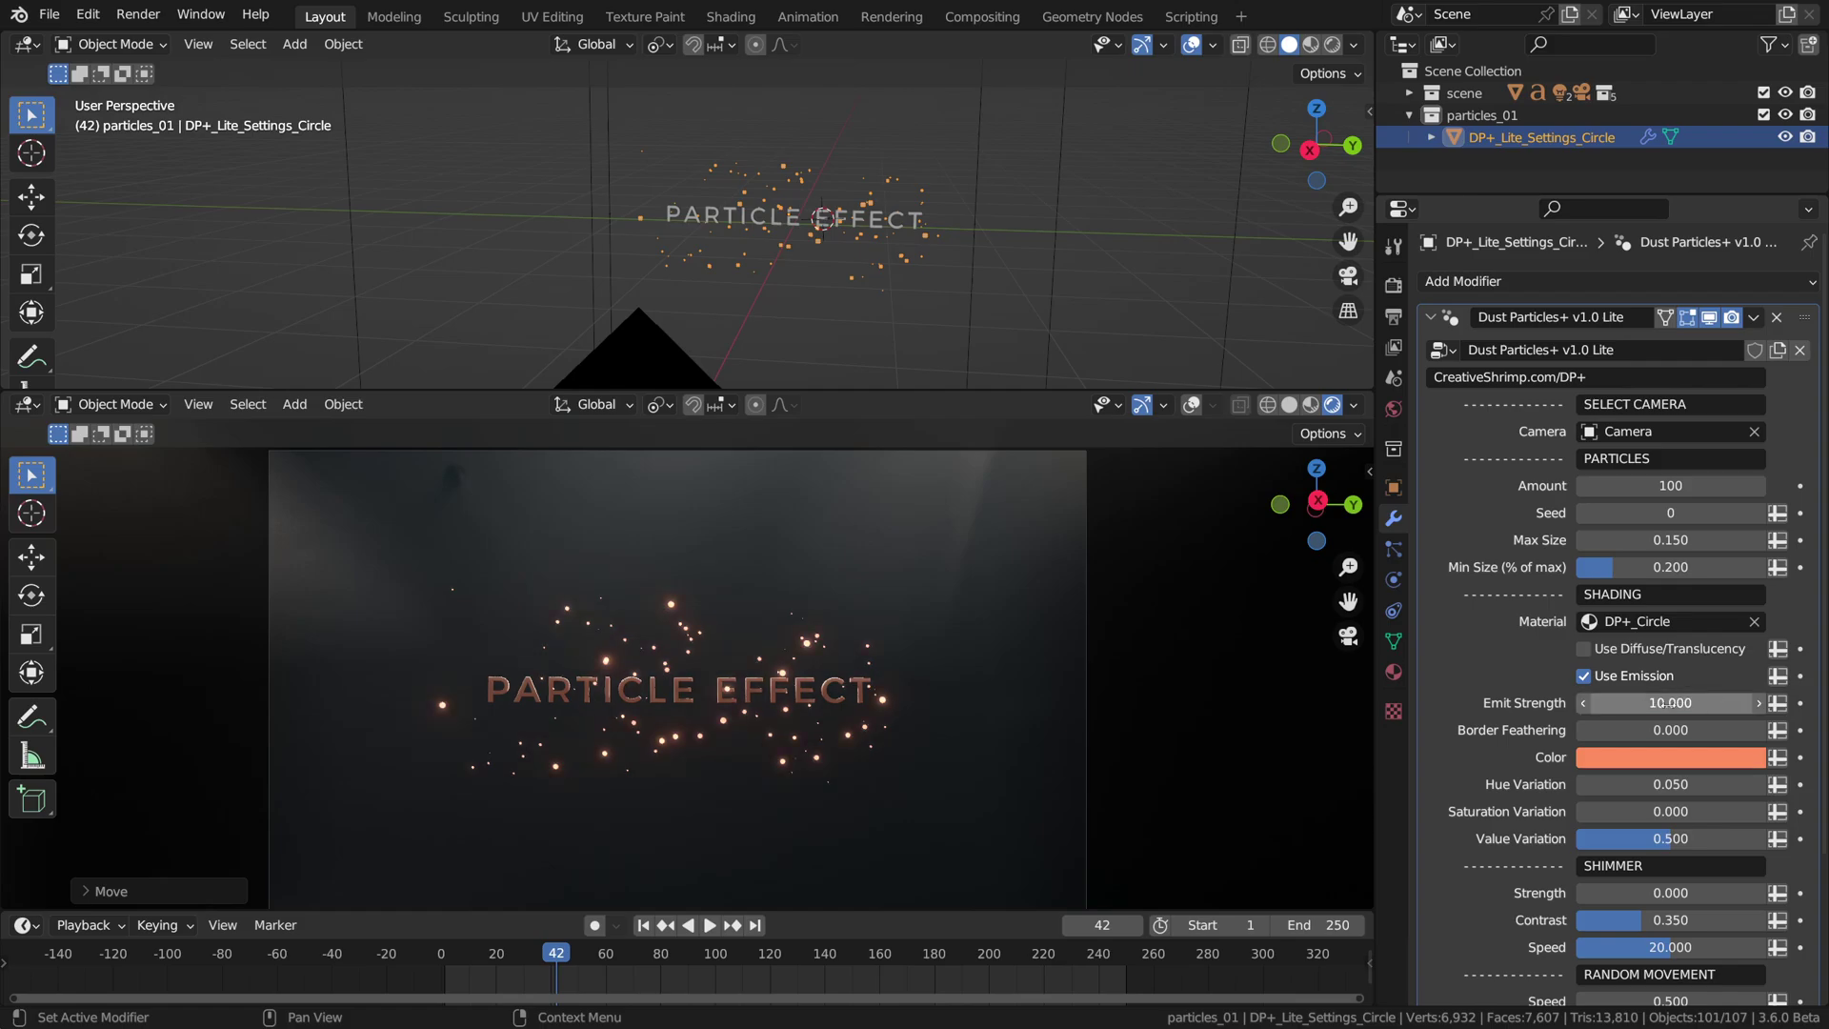
{"action": "double_click", "coordinate": [1671, 702]}
{"action": "type", "text": "50"}
{"action": "key", "text": "Return"}
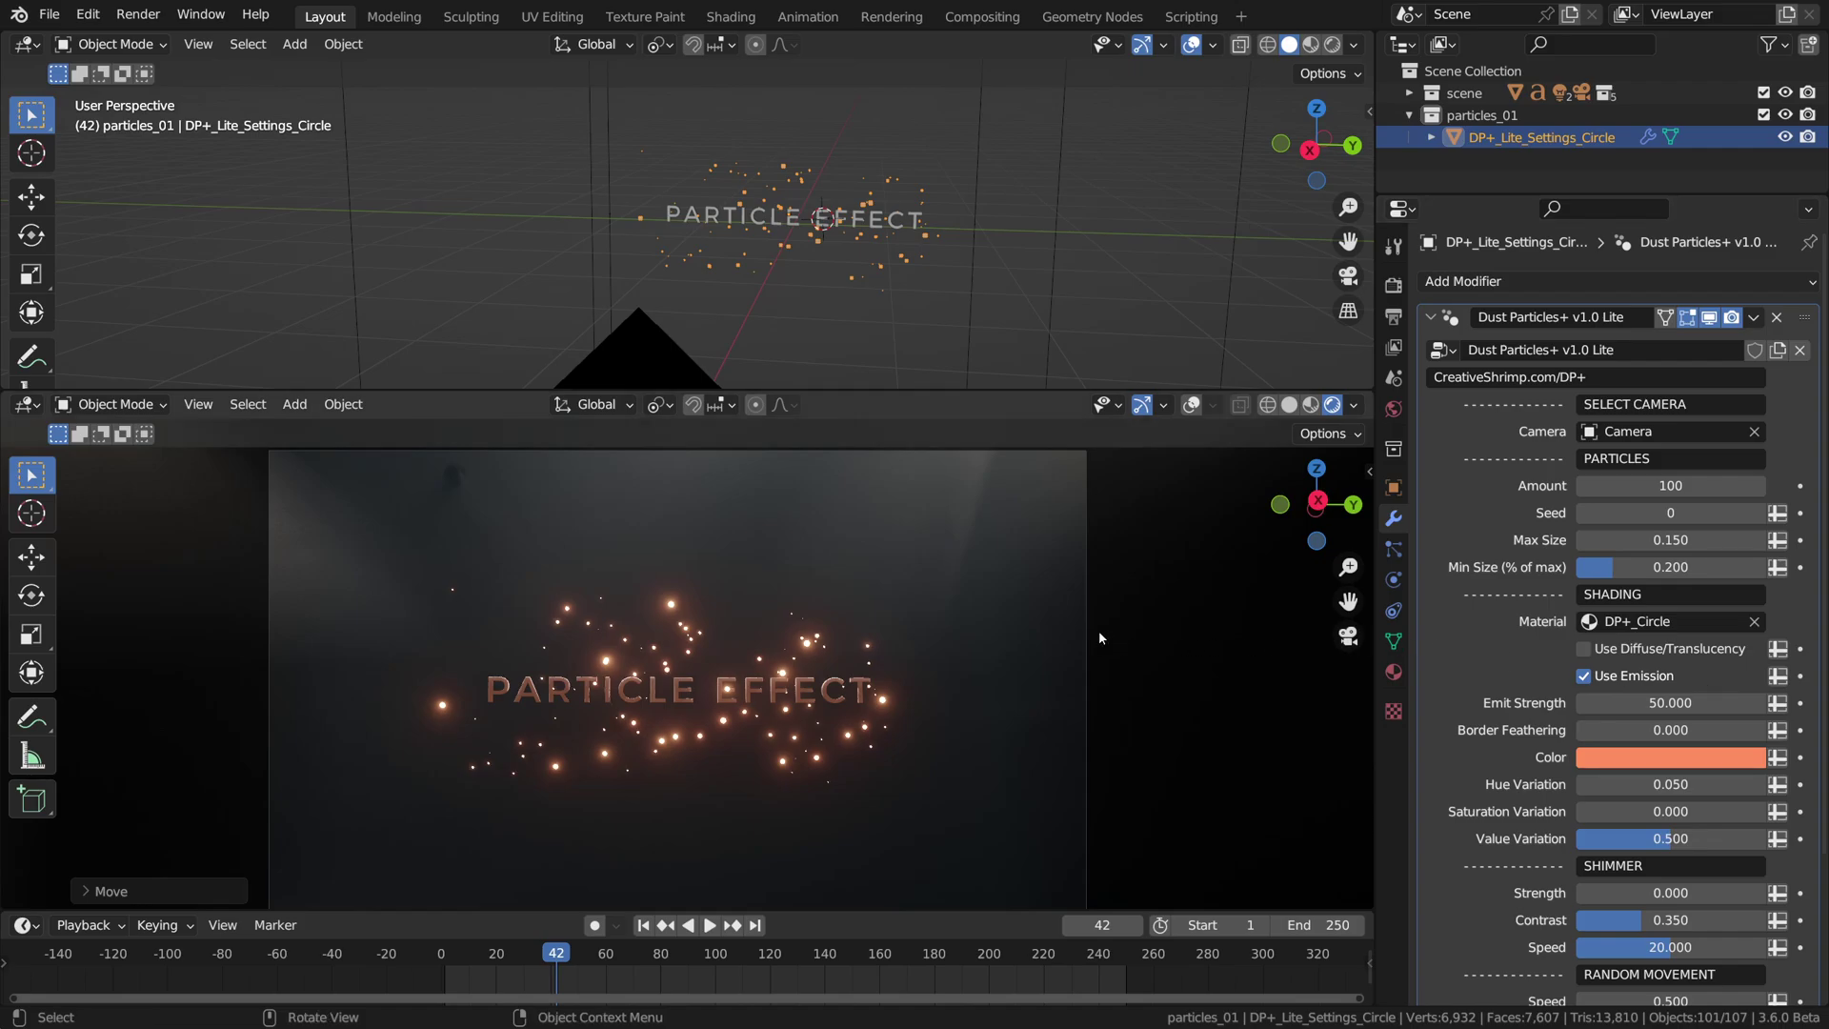
Play the animation with Shift+Space to preview the strong glow
{"action": "key", "text": "shift+space"}
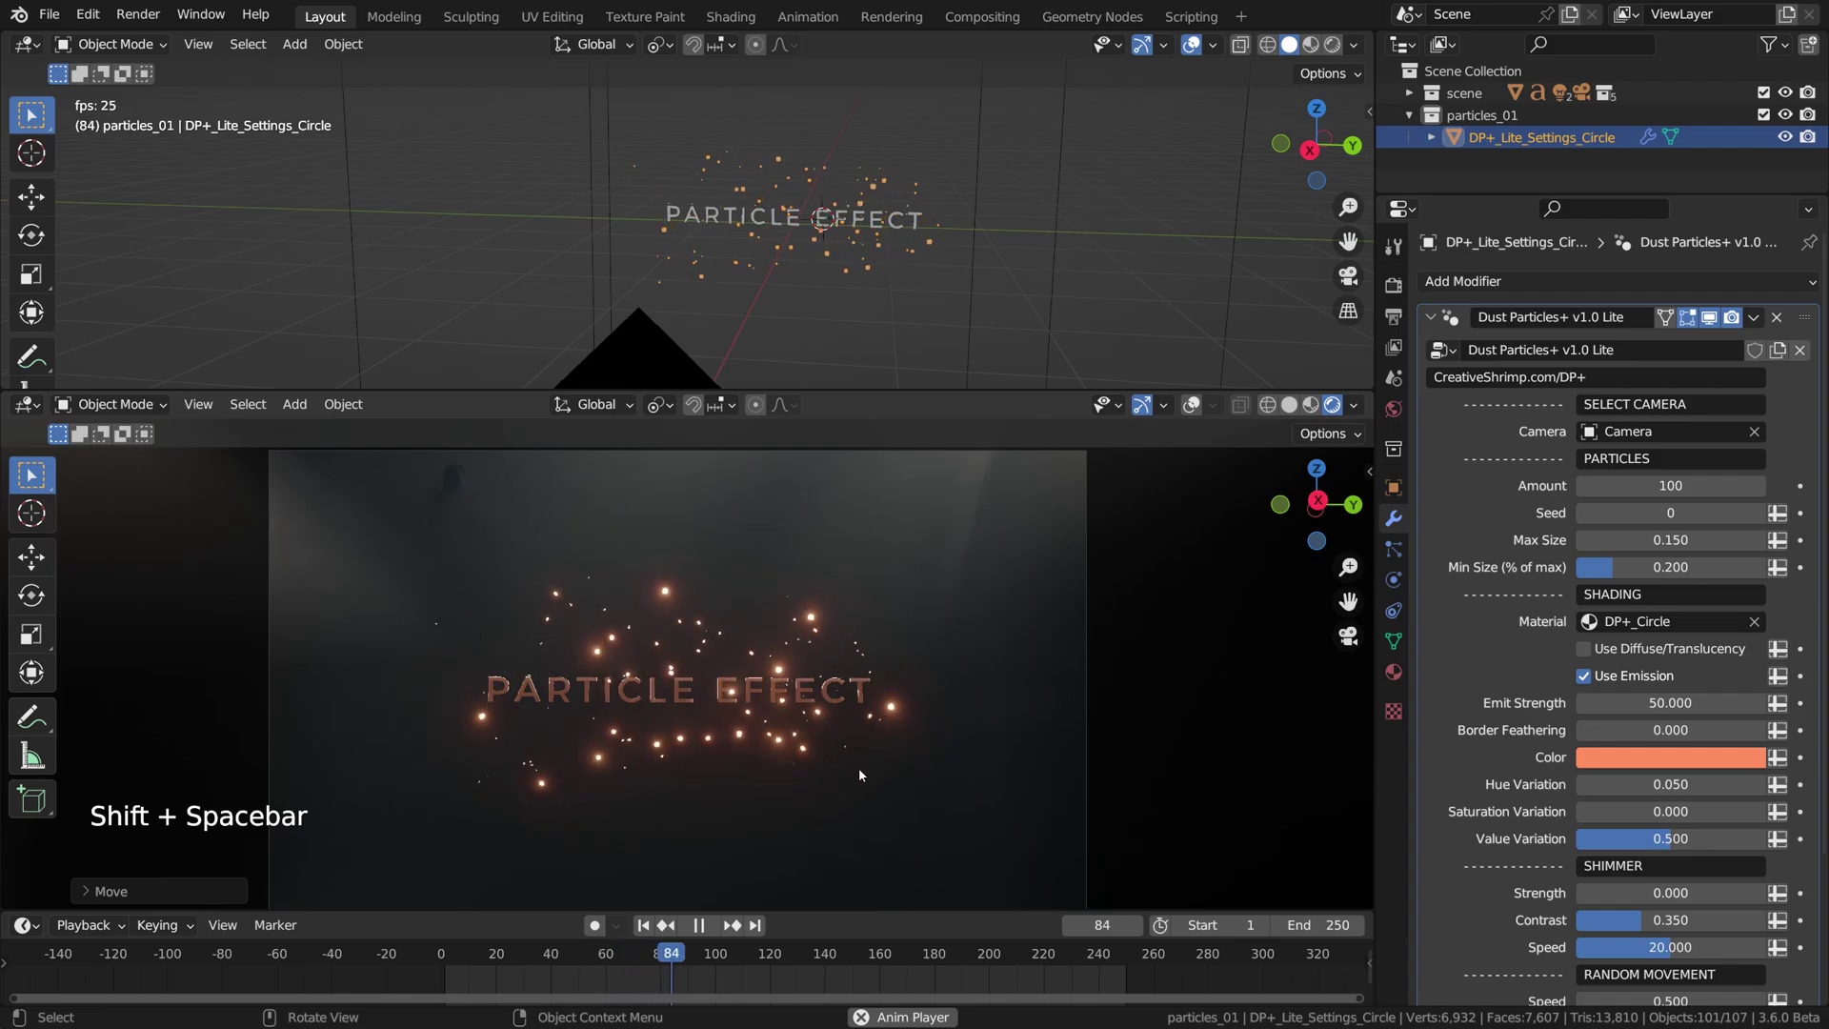
{"action": "scroll", "coordinate": [827, 747], "scroll_direction": "up", "scroll_amount": 1}
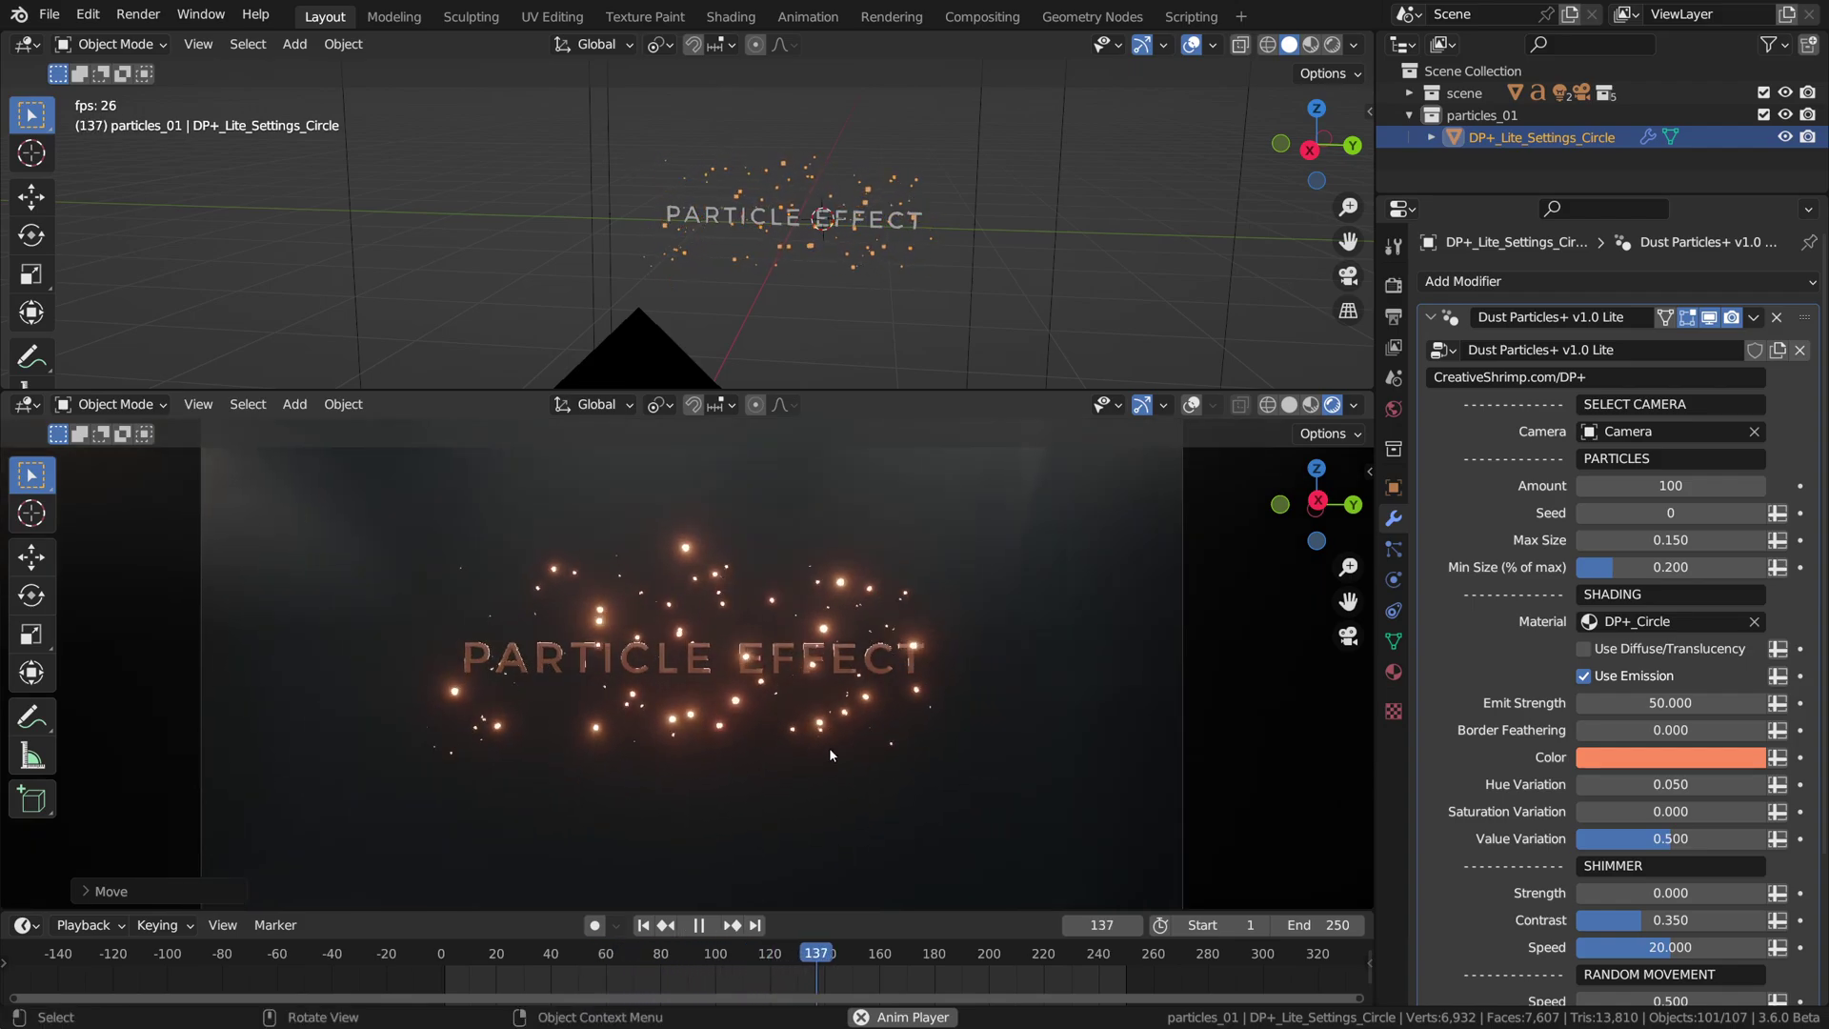
{"action": "key", "text": "shift+space"}
{"action": "key", "text": "shift+space"}
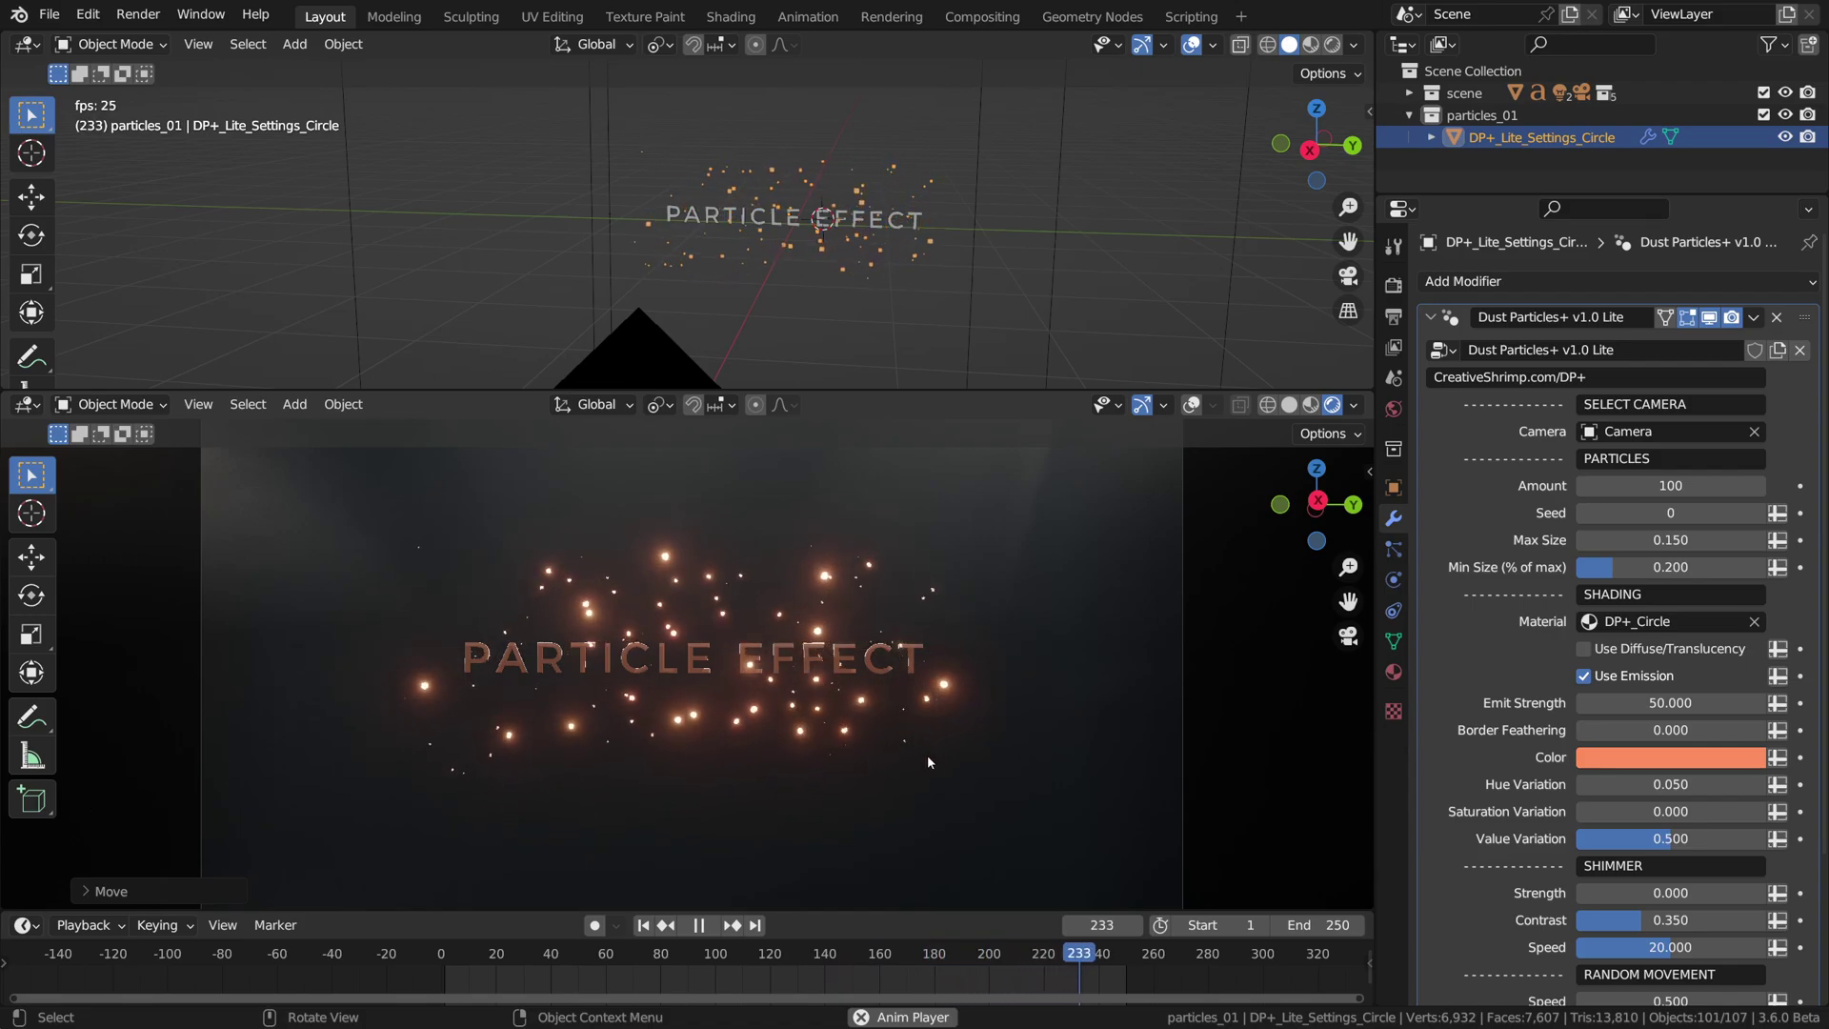
{"action": "key", "text": "shift+space"}
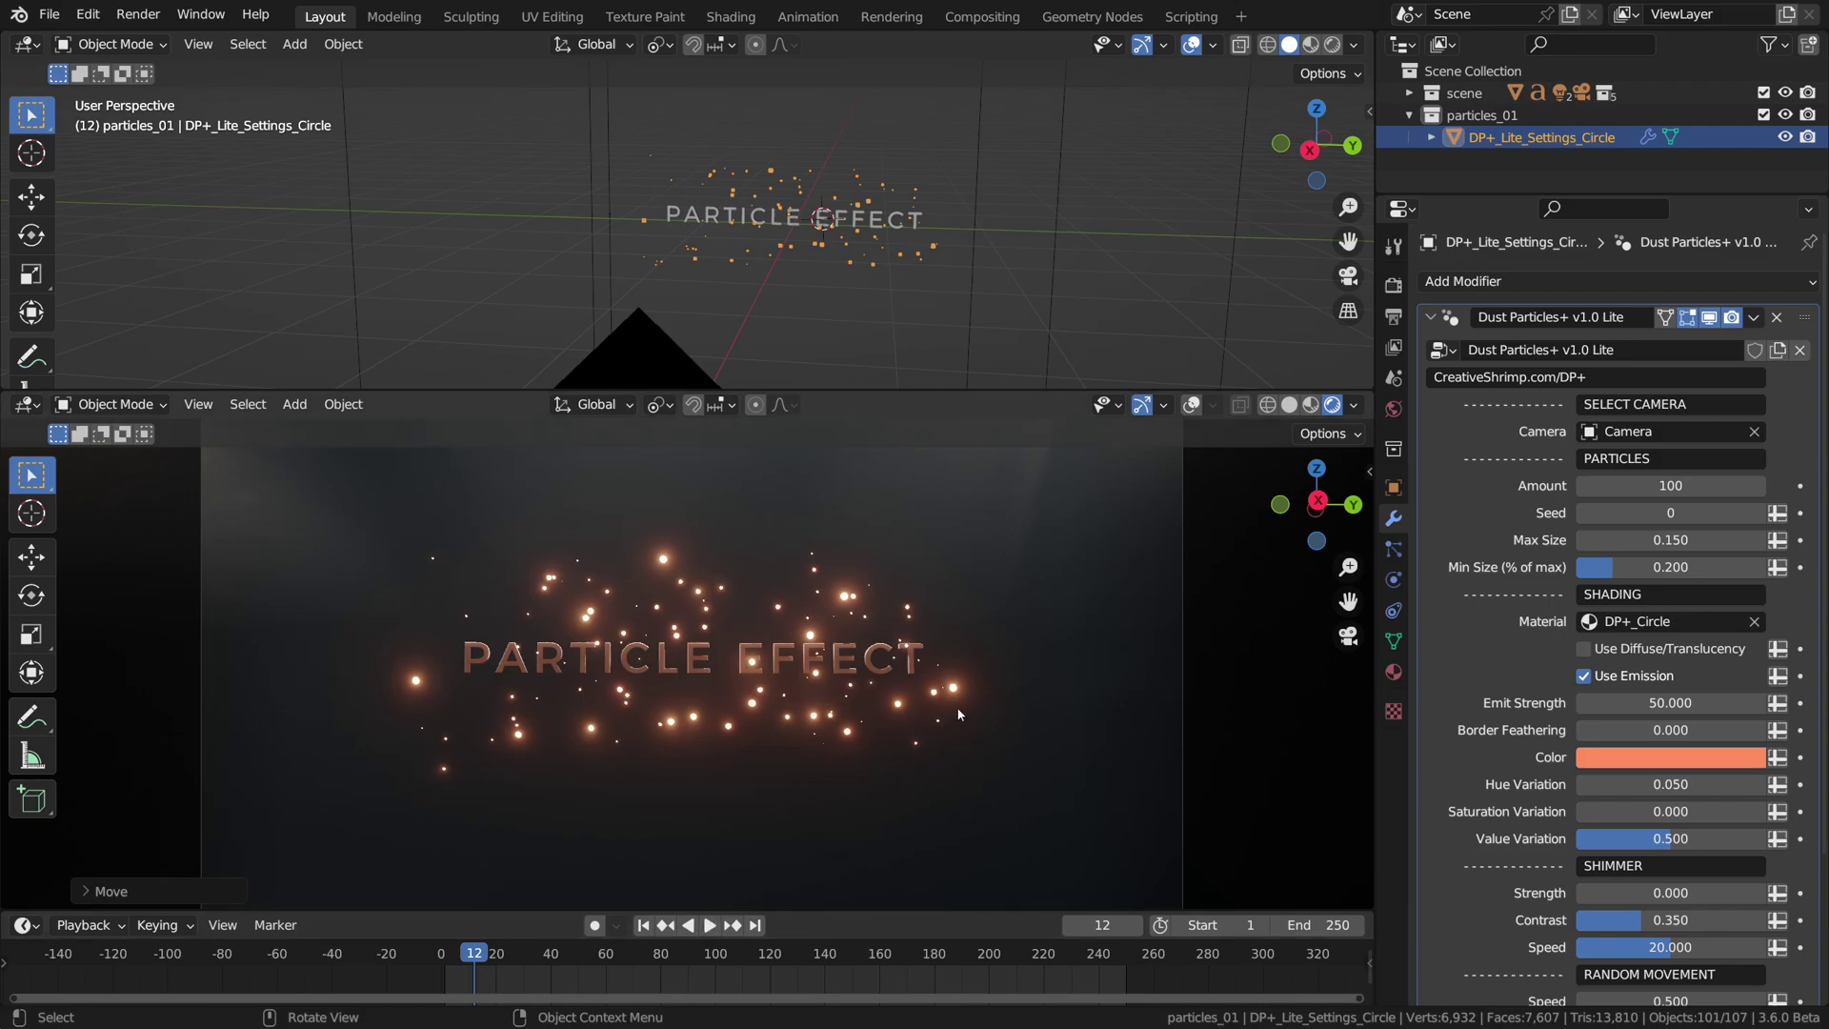
{"action": "left_click", "coordinate": [1662, 710]}
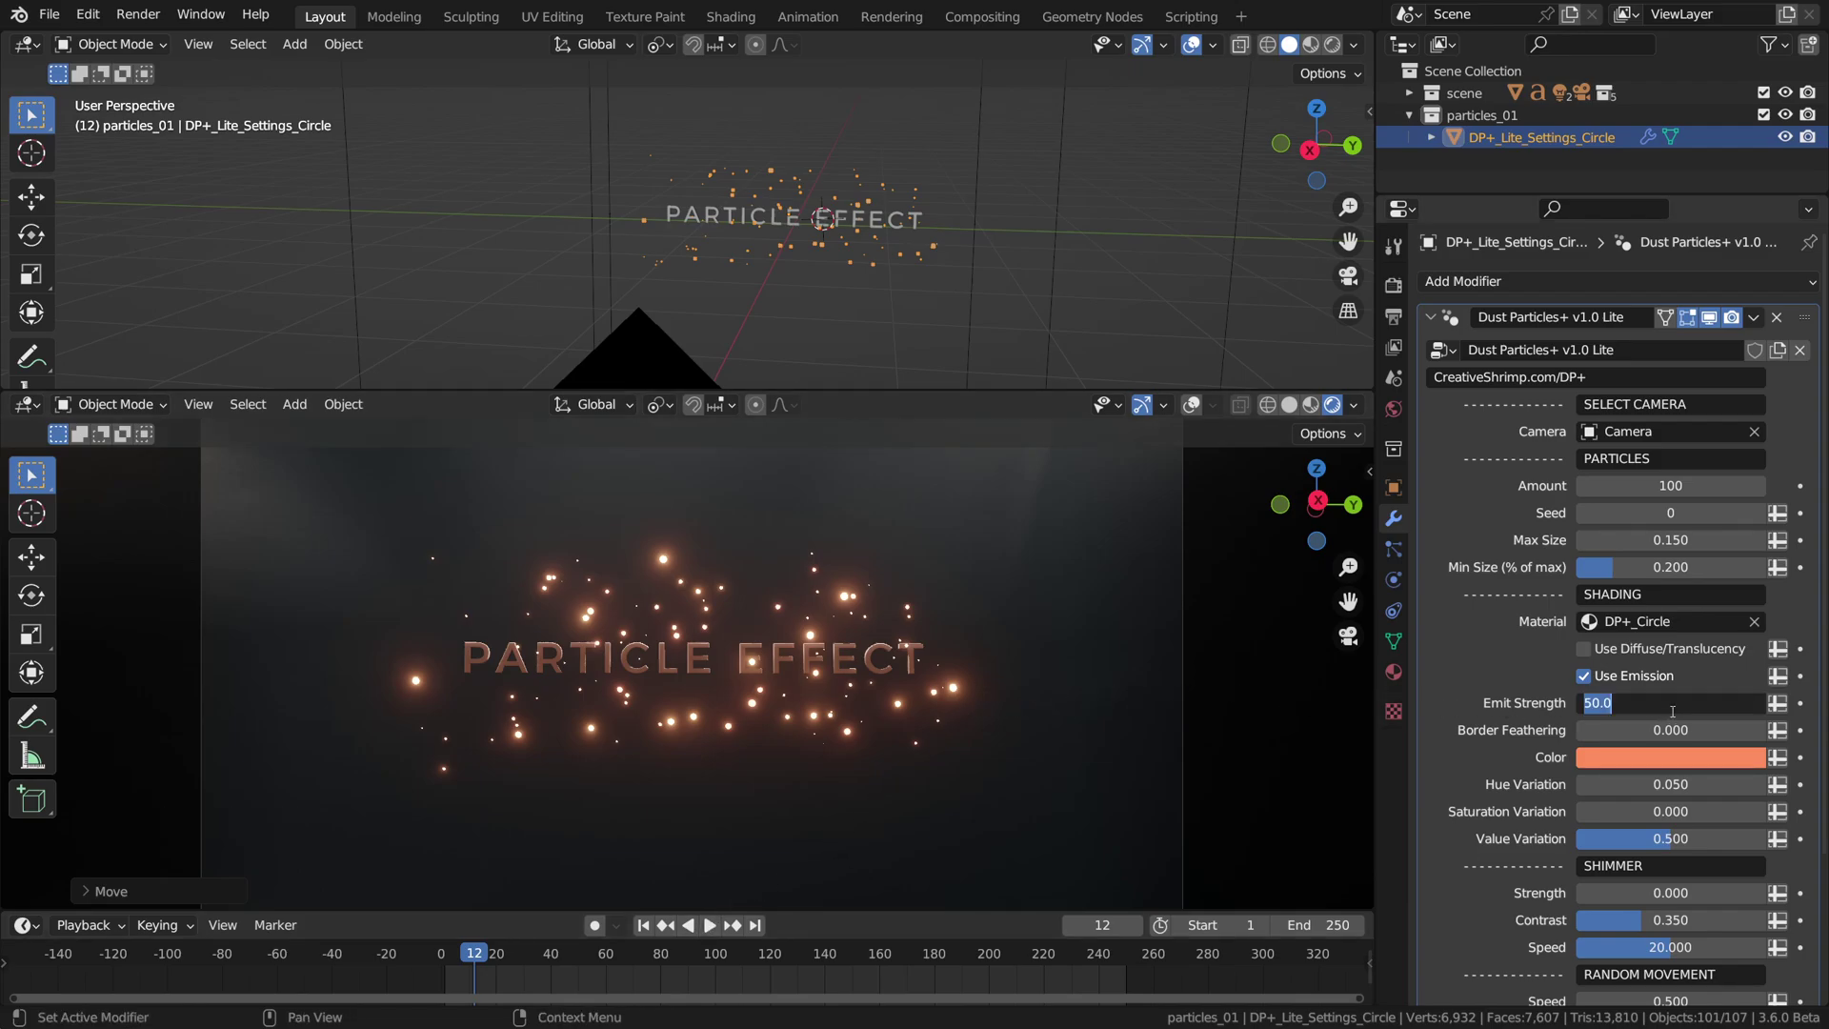
Lower Emit Strength to 5 and drag Border Feathering up to 1.000
{"action": "type", "text": "5"}
{"action": "key", "text": "Return"}
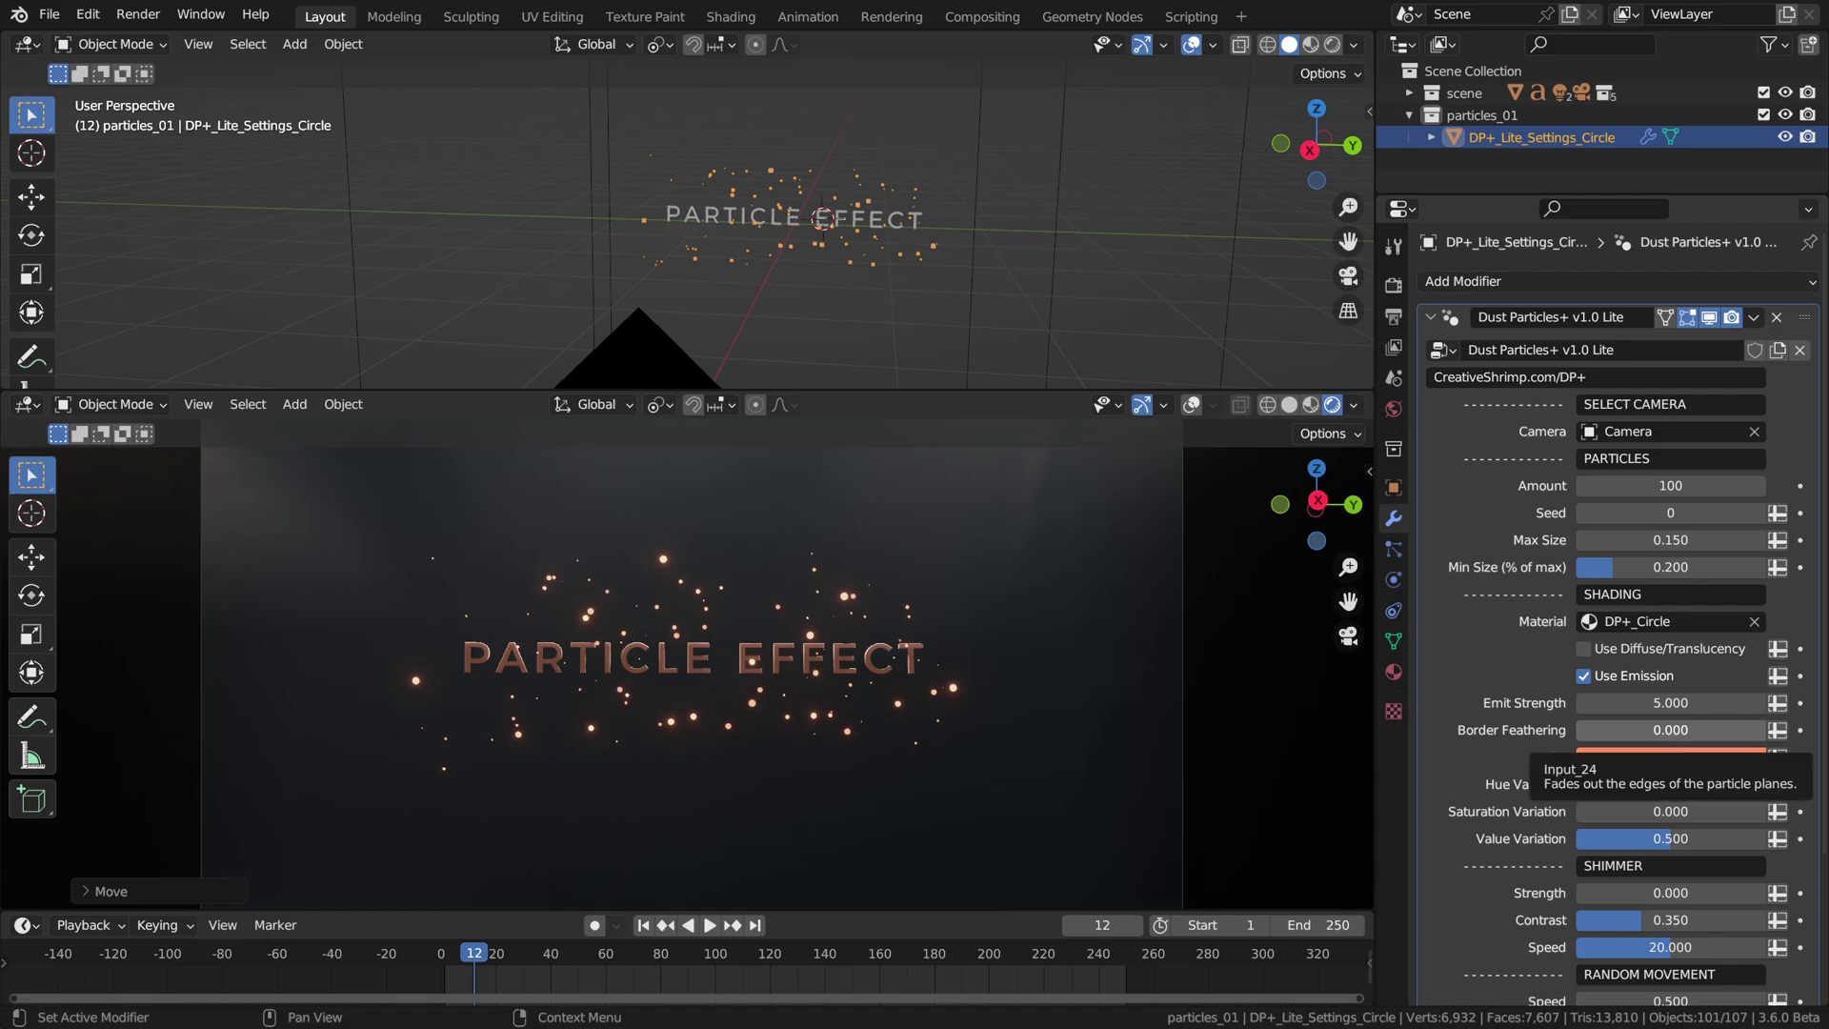
{"action": "left_click", "coordinate": [1678, 737]}
{"action": "left_click_drag", "start_coordinate": [1678, 736], "coordinate": [1767, 730]}
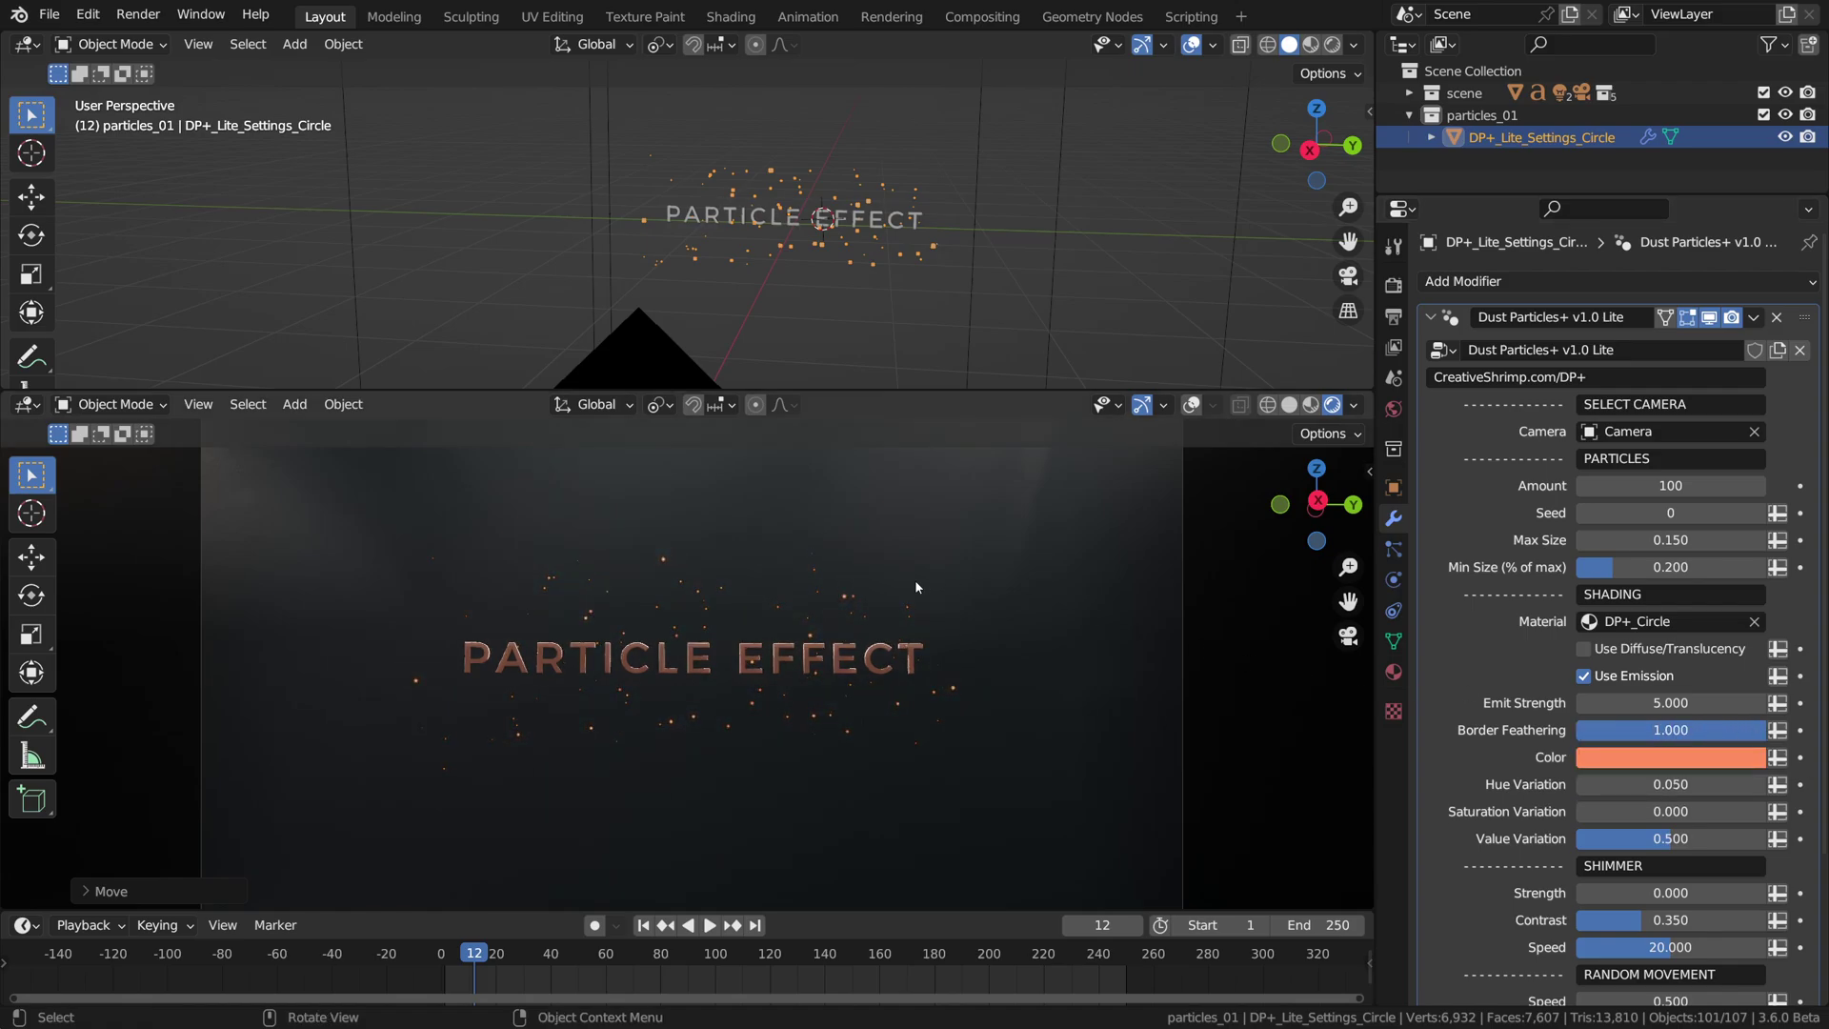
{"action": "scroll", "coordinate": [890, 597], "scroll_direction": "up", "scroll_amount": 10}
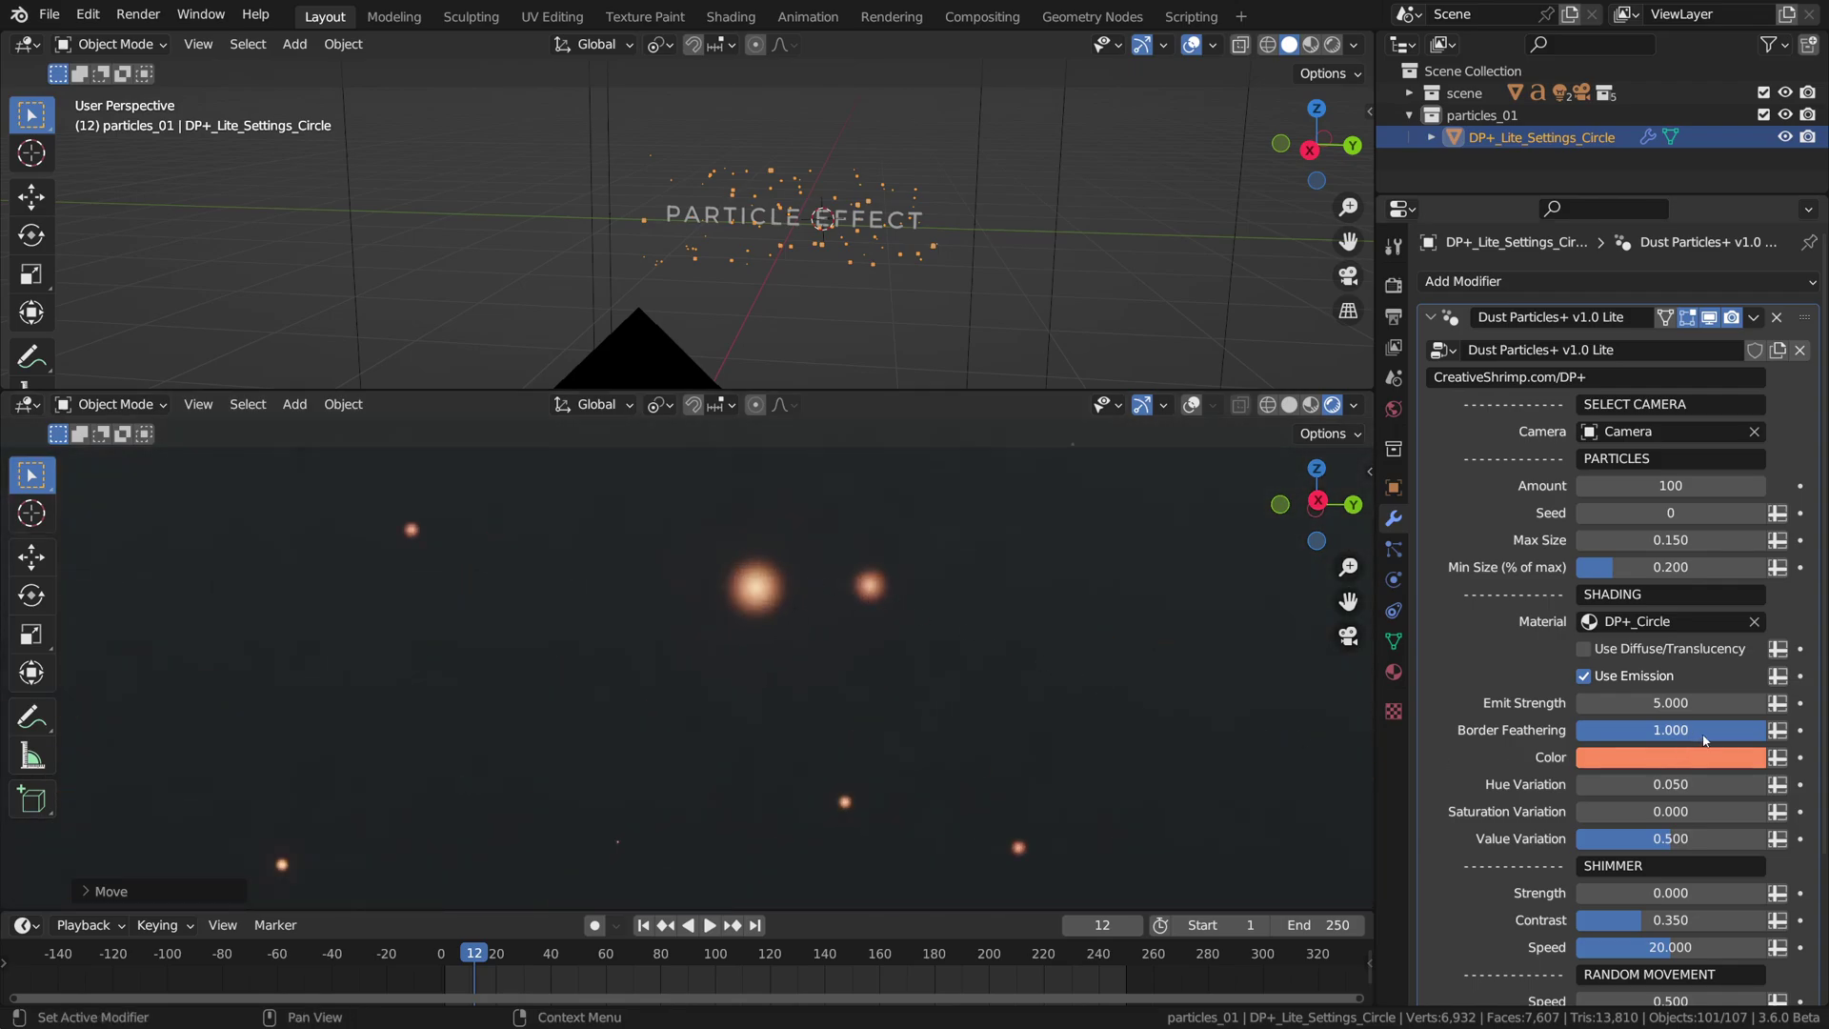
{"action": "mouse_move", "coordinate": [1761, 730]}
{"action": "left_mouse_down"}
{"action": "mouse_move", "coordinate": [1610, 730]}
{"action": "mouse_move", "coordinate": [1764, 730]}
{"action": "left_mouse_up"}
{"action": "left_click_drag", "start_coordinate": [1149, 683], "coordinate": [1069, 577], "text": "alt+shift"}
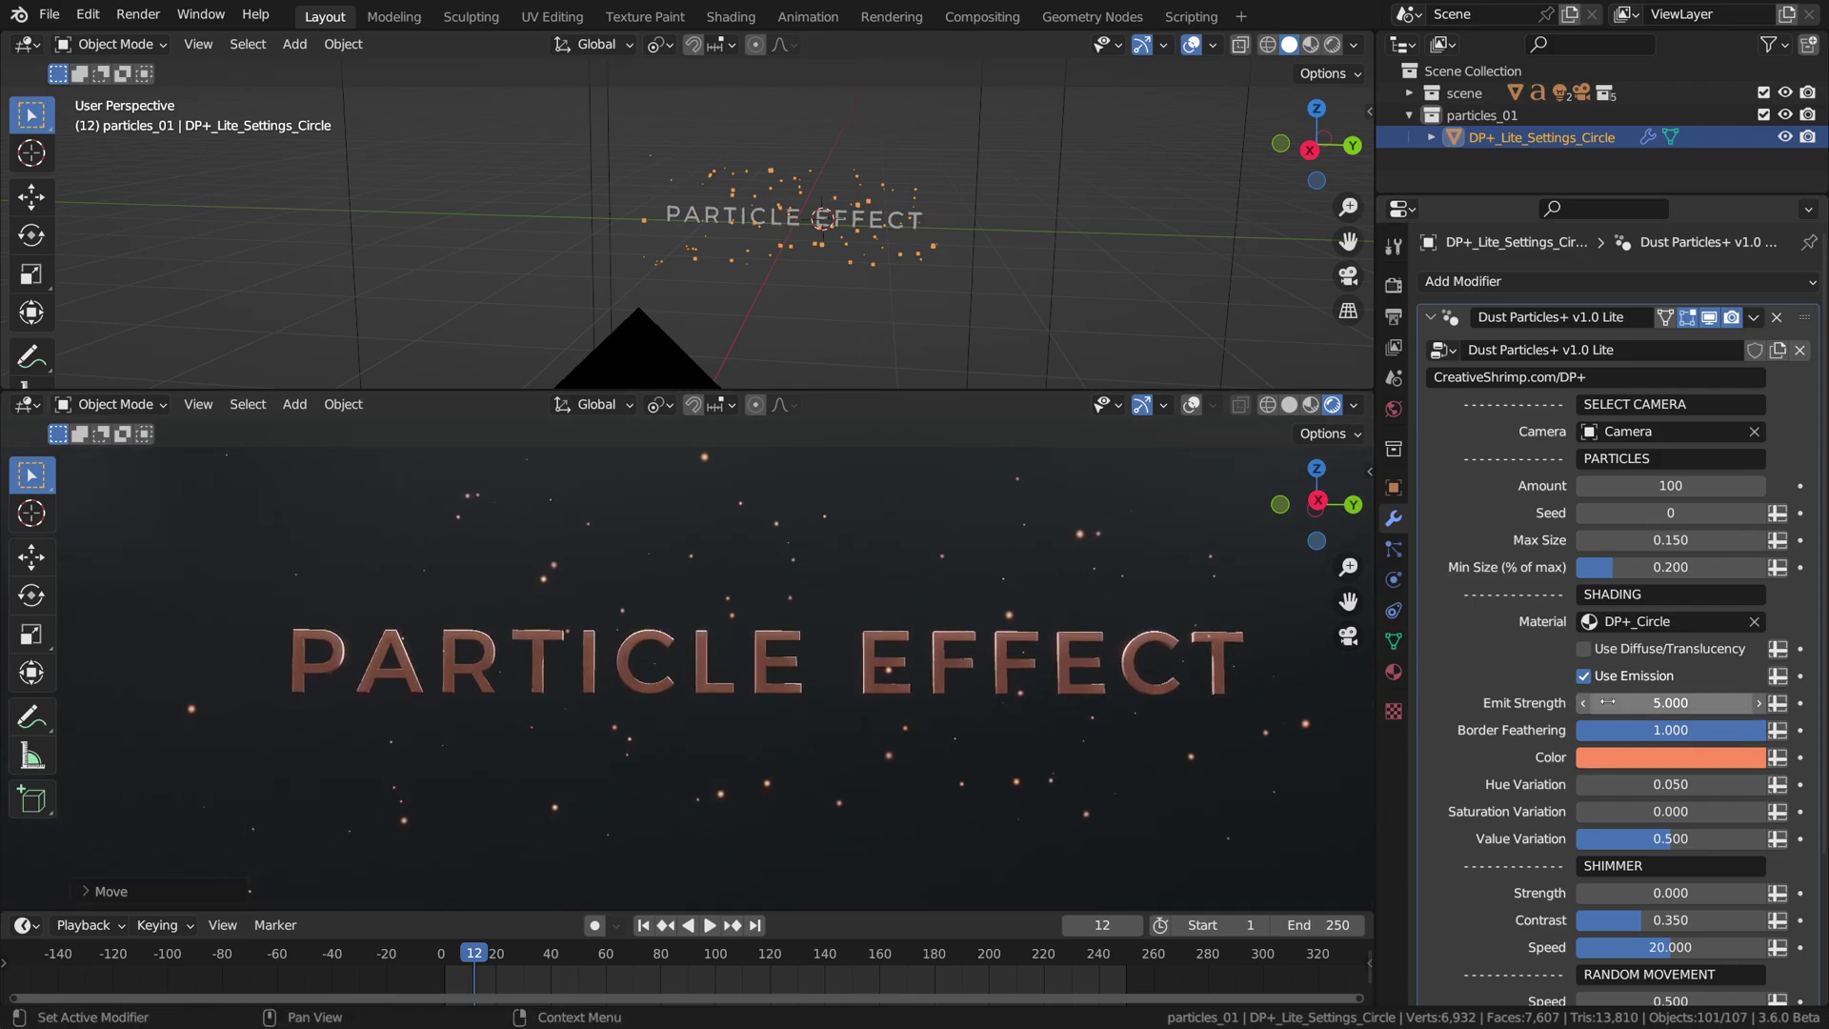
Raise the particles' Emit Strength to 25
{"action": "left_click", "coordinate": [1682, 702]}
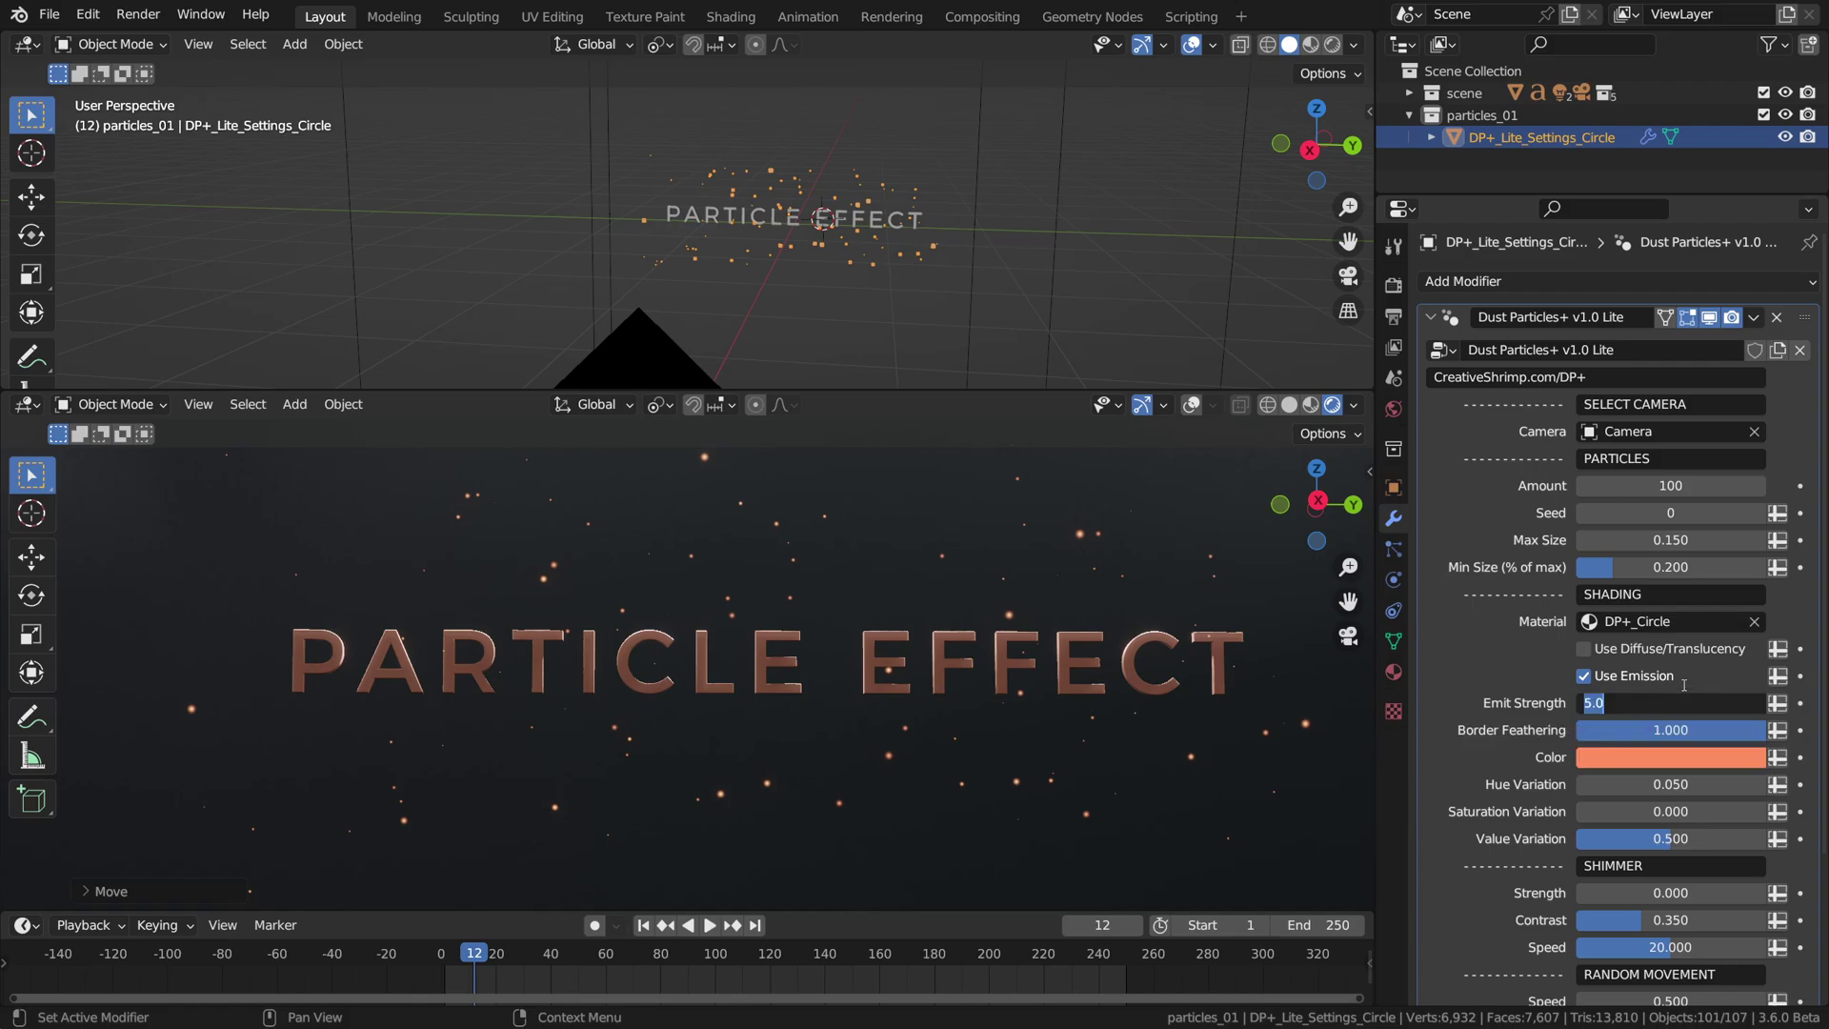
{"action": "key", "text": "Return"}
{"action": "left_click_drag", "start_coordinate": [1682, 701], "coordinate": [1749, 701]}
{"action": "left_click", "coordinate": [1687, 702]}
{"action": "type", "text": "25"}
{"action": "key", "text": "Return"}
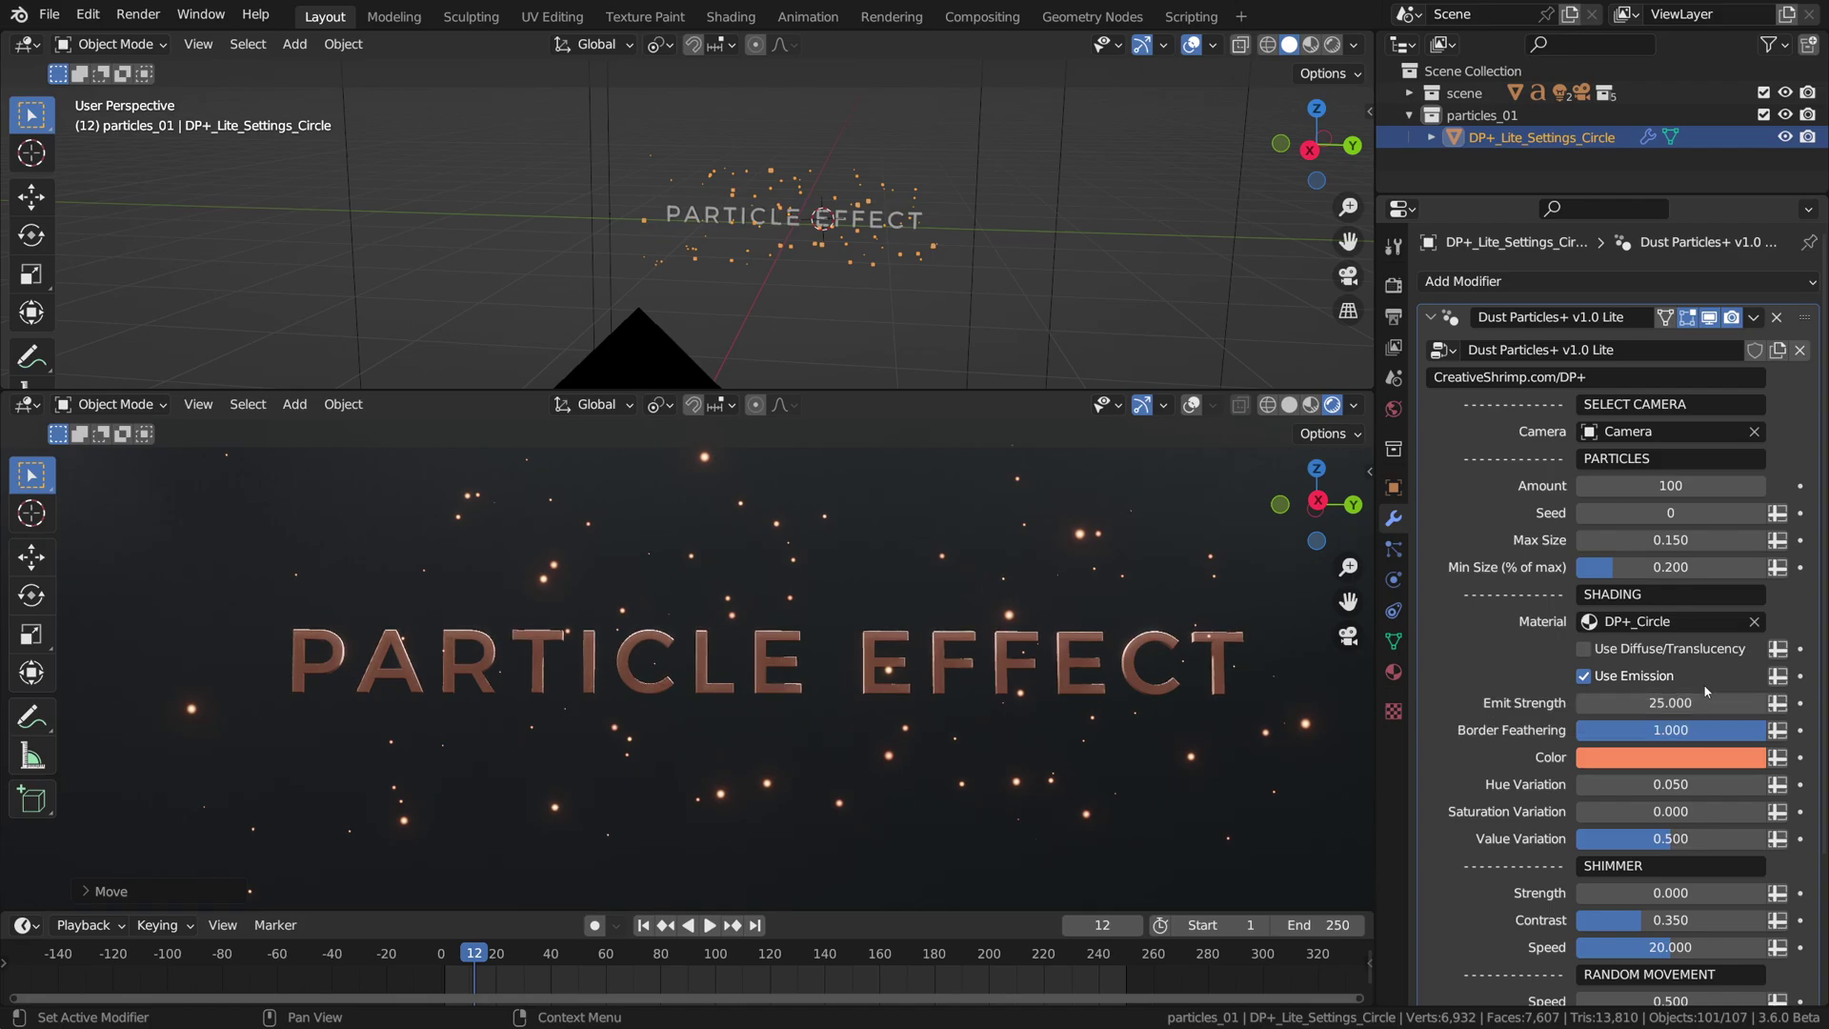
Change the particle colour from orange to a pale light blue
{"action": "left_click", "coordinate": [1705, 759]}
{"action": "mouse_move", "coordinate": [1643, 578]}
{"action": "left_mouse_down"}
{"action": "mouse_move", "coordinate": [1617, 509]}
{"action": "mouse_move", "coordinate": [1606, 530]}
{"action": "left_mouse_up"}
{"action": "scroll", "coordinate": [1038, 675], "scroll_direction": "down", "scroll_amount": 2}
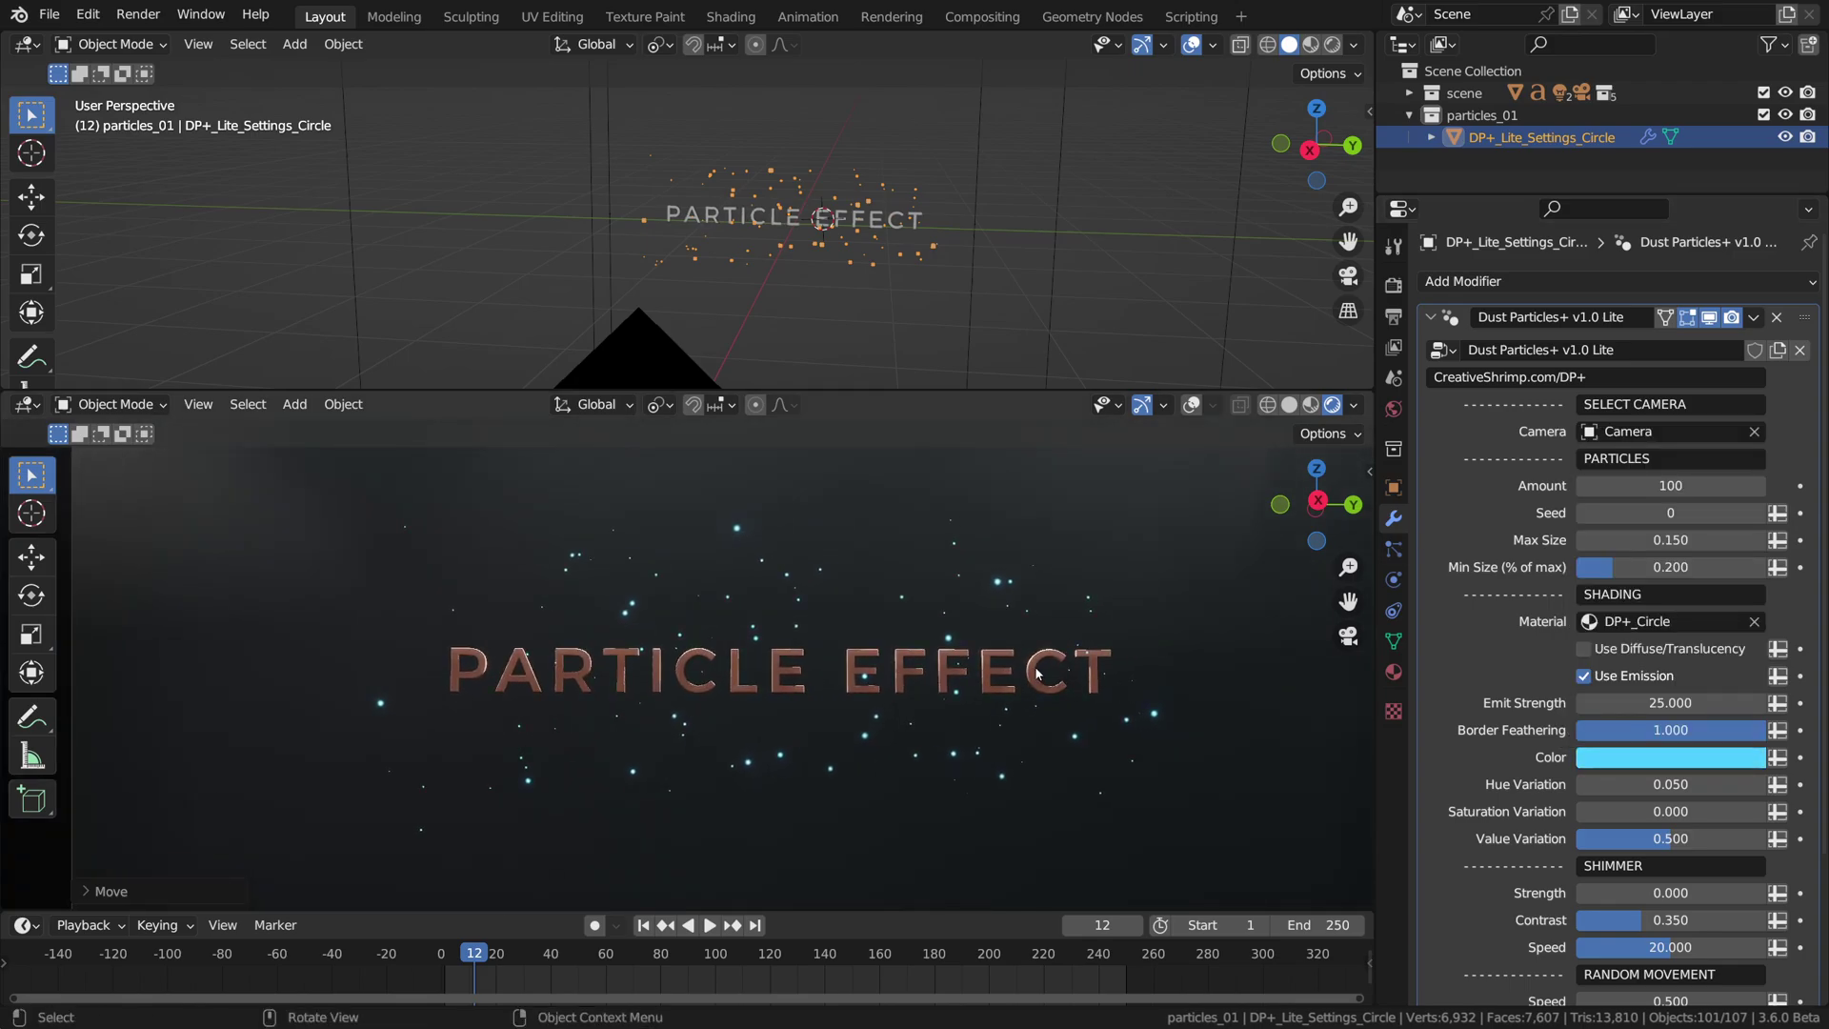
{"action": "middle_click_drag", "start_coordinate": [995, 626], "coordinate": [982, 638], "text": "shift"}
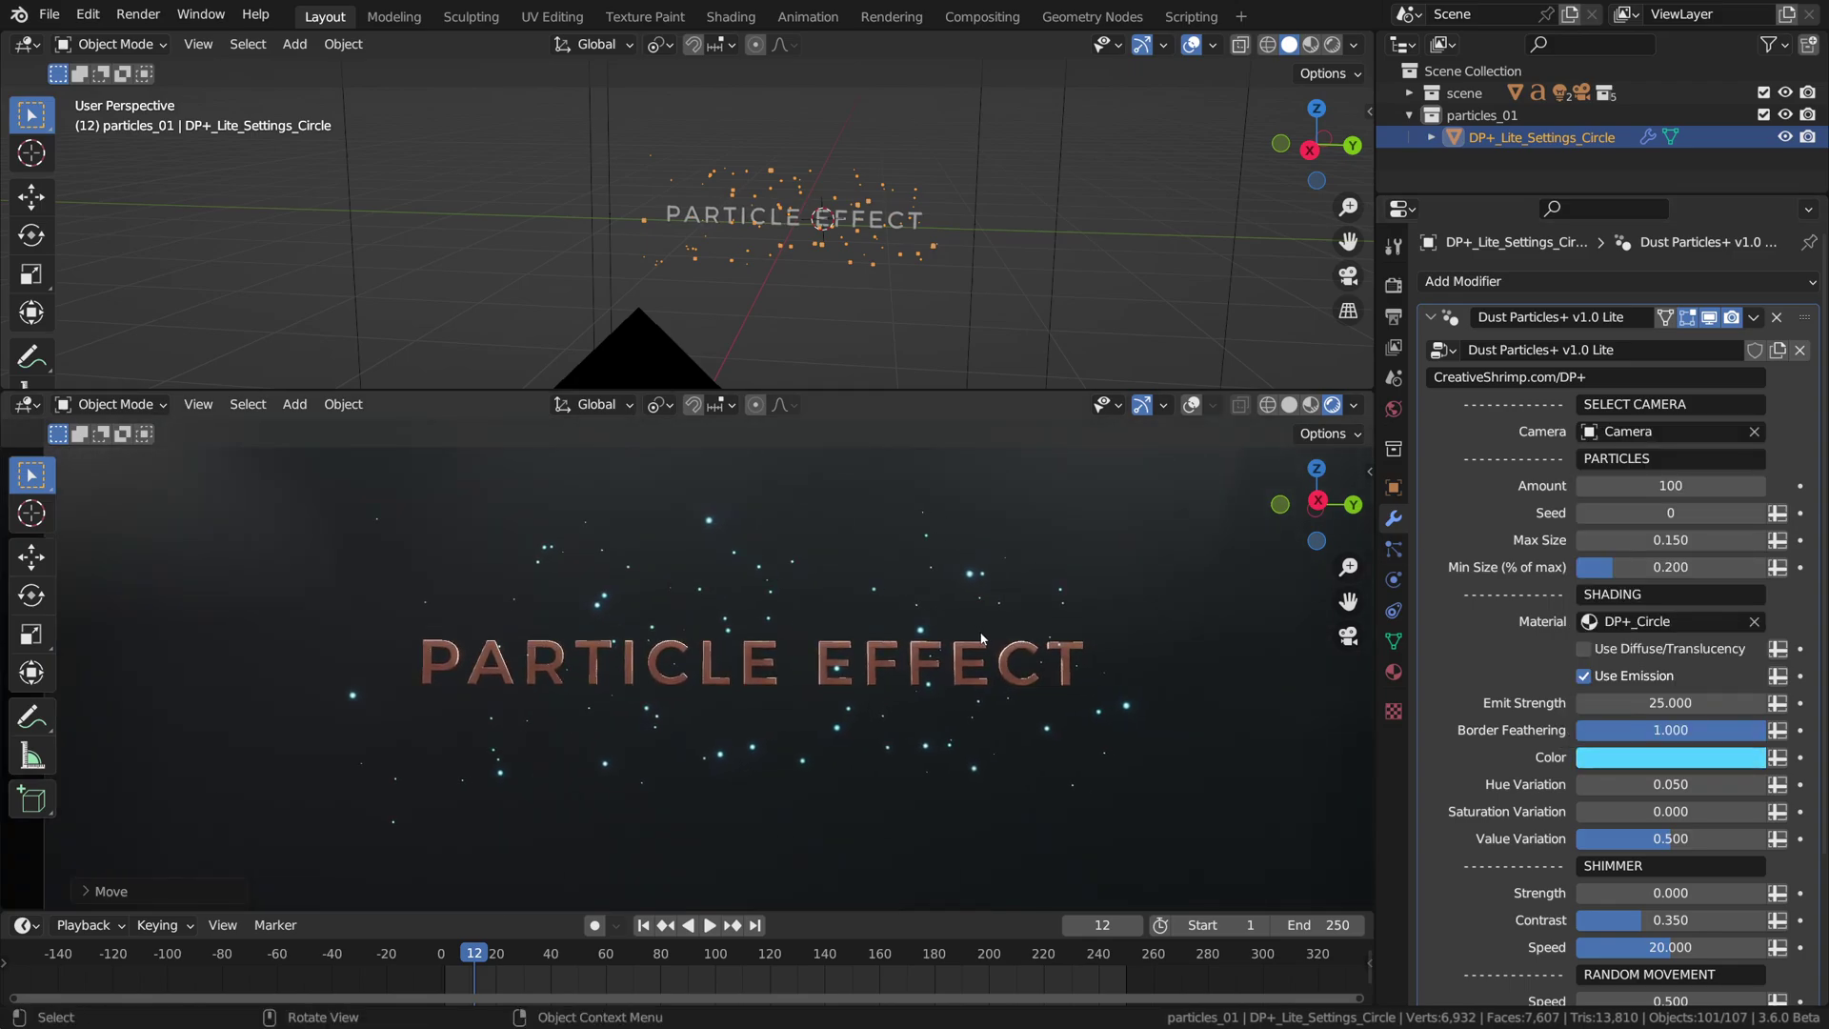
{"action": "left_click", "coordinate": [1629, 759]}
{"action": "left_click_drag", "start_coordinate": [1667, 501], "coordinate": [1673, 475]}
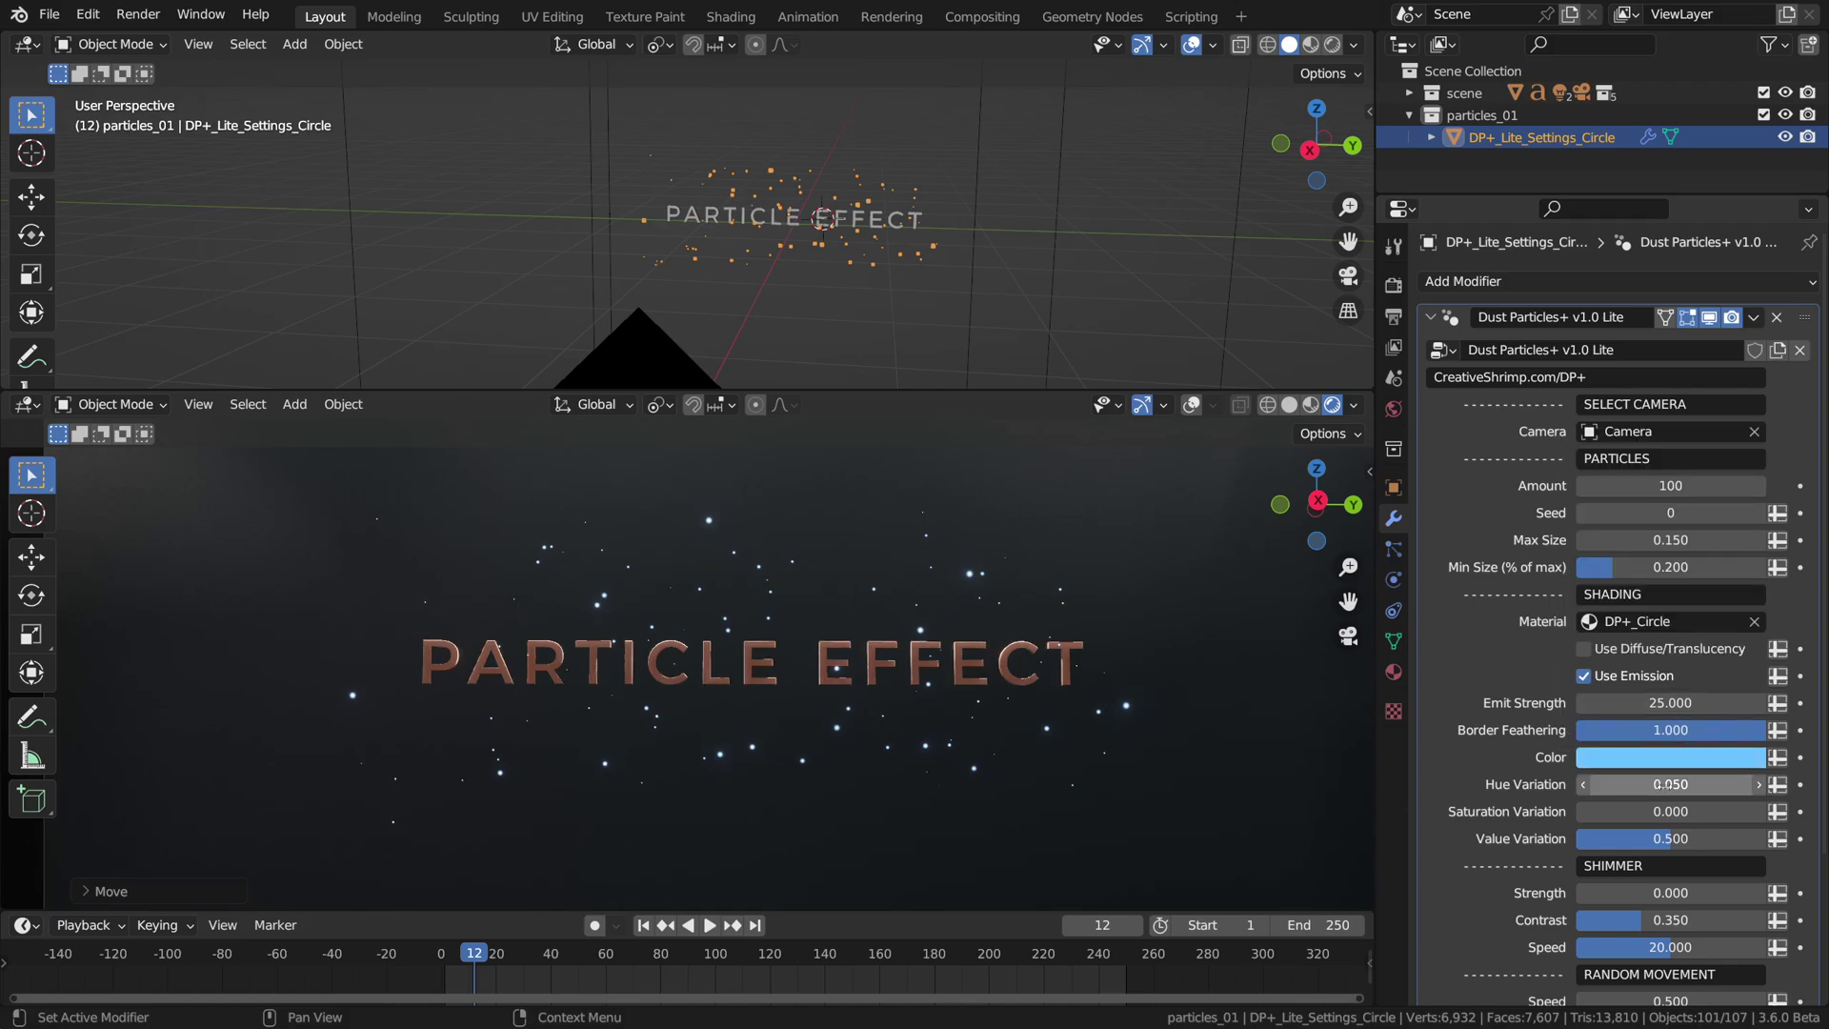
Set hue variation 0.150, saturation variation 0.250, value variation 0.800, then save the file
{"action": "mouse_move", "coordinate": [1670, 783]}
{"action": "left_mouse_down"}
{"action": "mouse_move", "coordinate": [1635, 784]}
{"action": "mouse_move", "coordinate": [1701, 784]}
{"action": "mouse_move", "coordinate": [1668, 793]}
{"action": "left_mouse_up"}
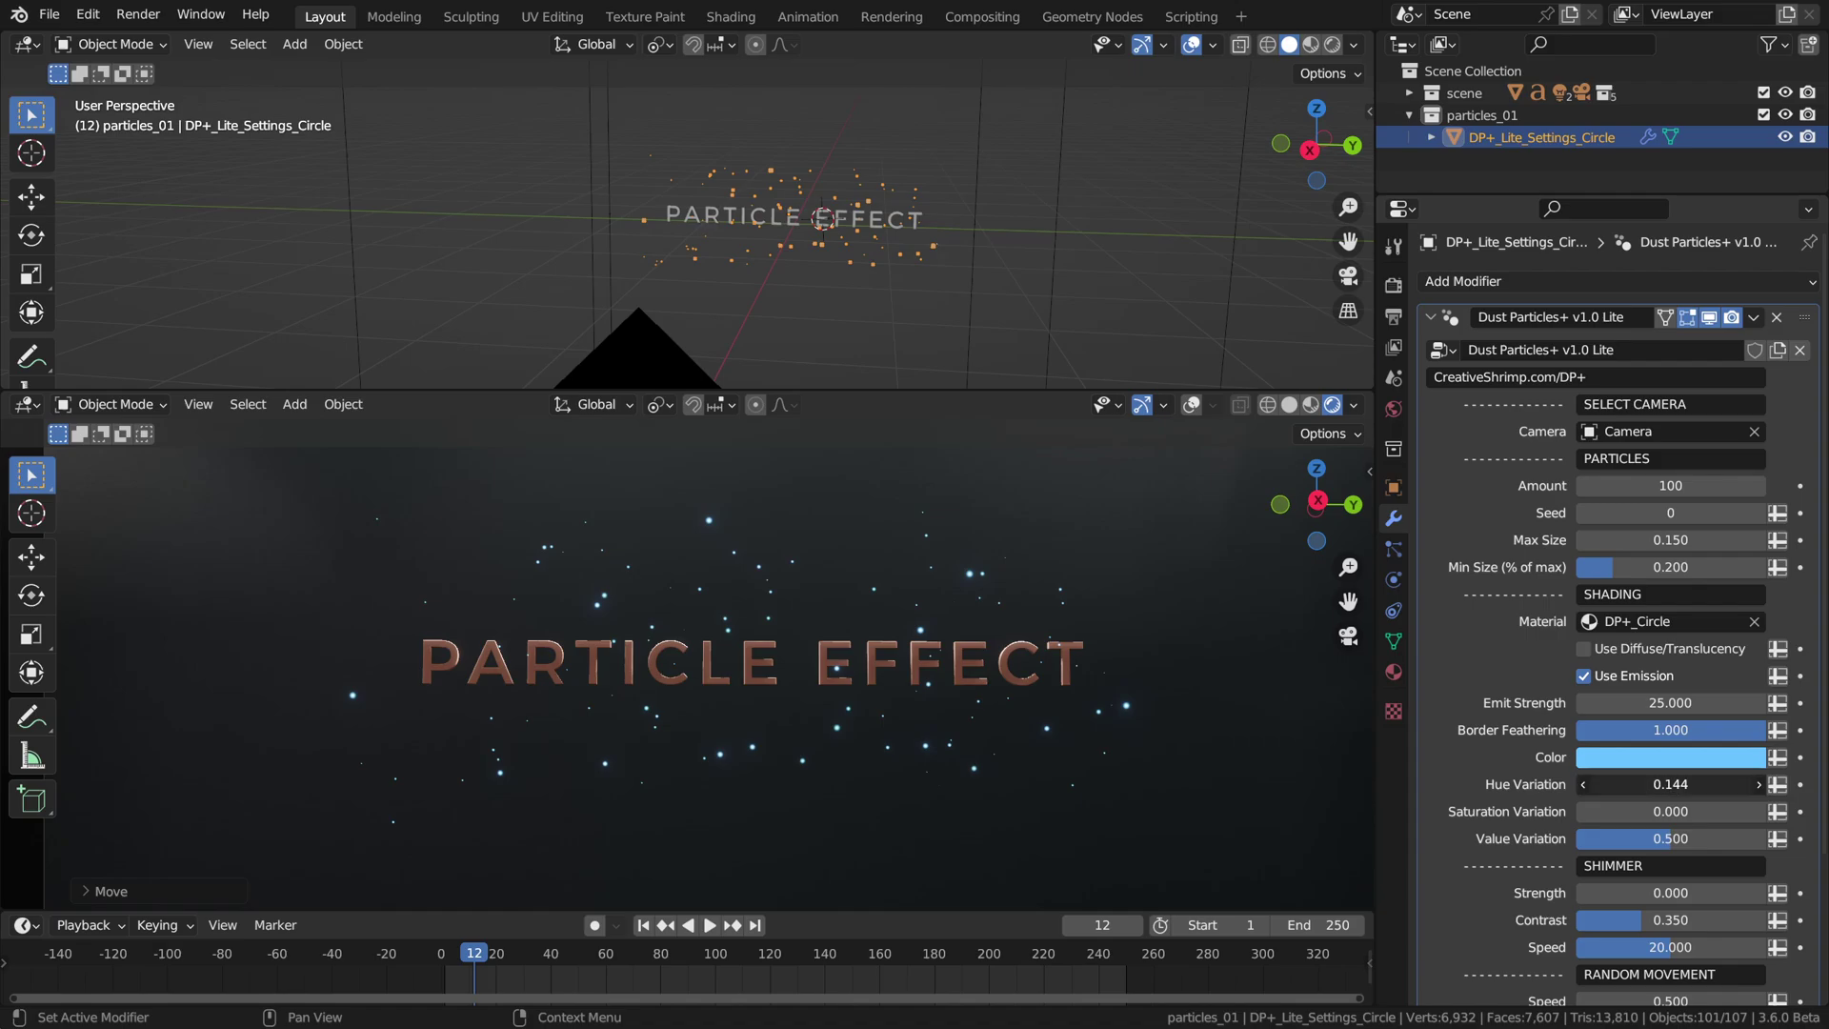
{"action": "type", "text": "5"}
{"action": "key", "text": "Return"}
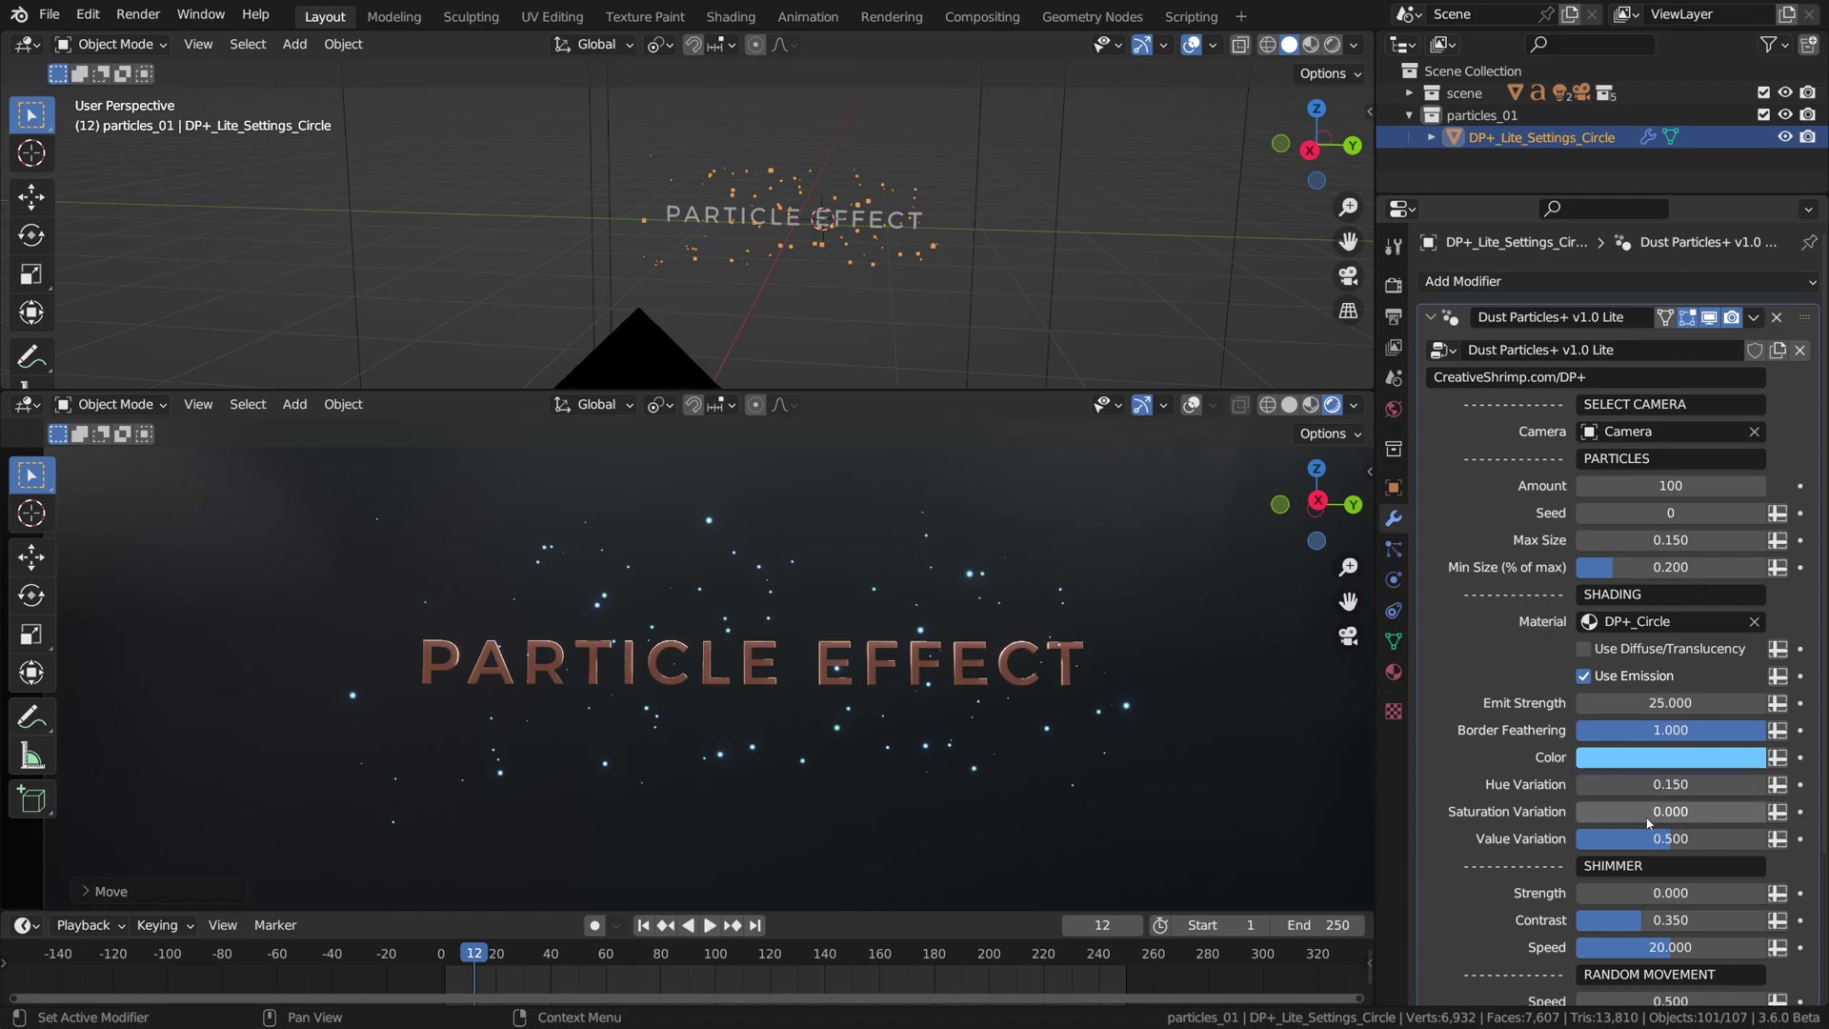
{"action": "mouse_move", "coordinate": [1640, 819]}
{"action": "left_mouse_down"}
{"action": "mouse_move", "coordinate": [1769, 812]}
{"action": "mouse_move", "coordinate": [1634, 818]}
{"action": "left_mouse_up"}
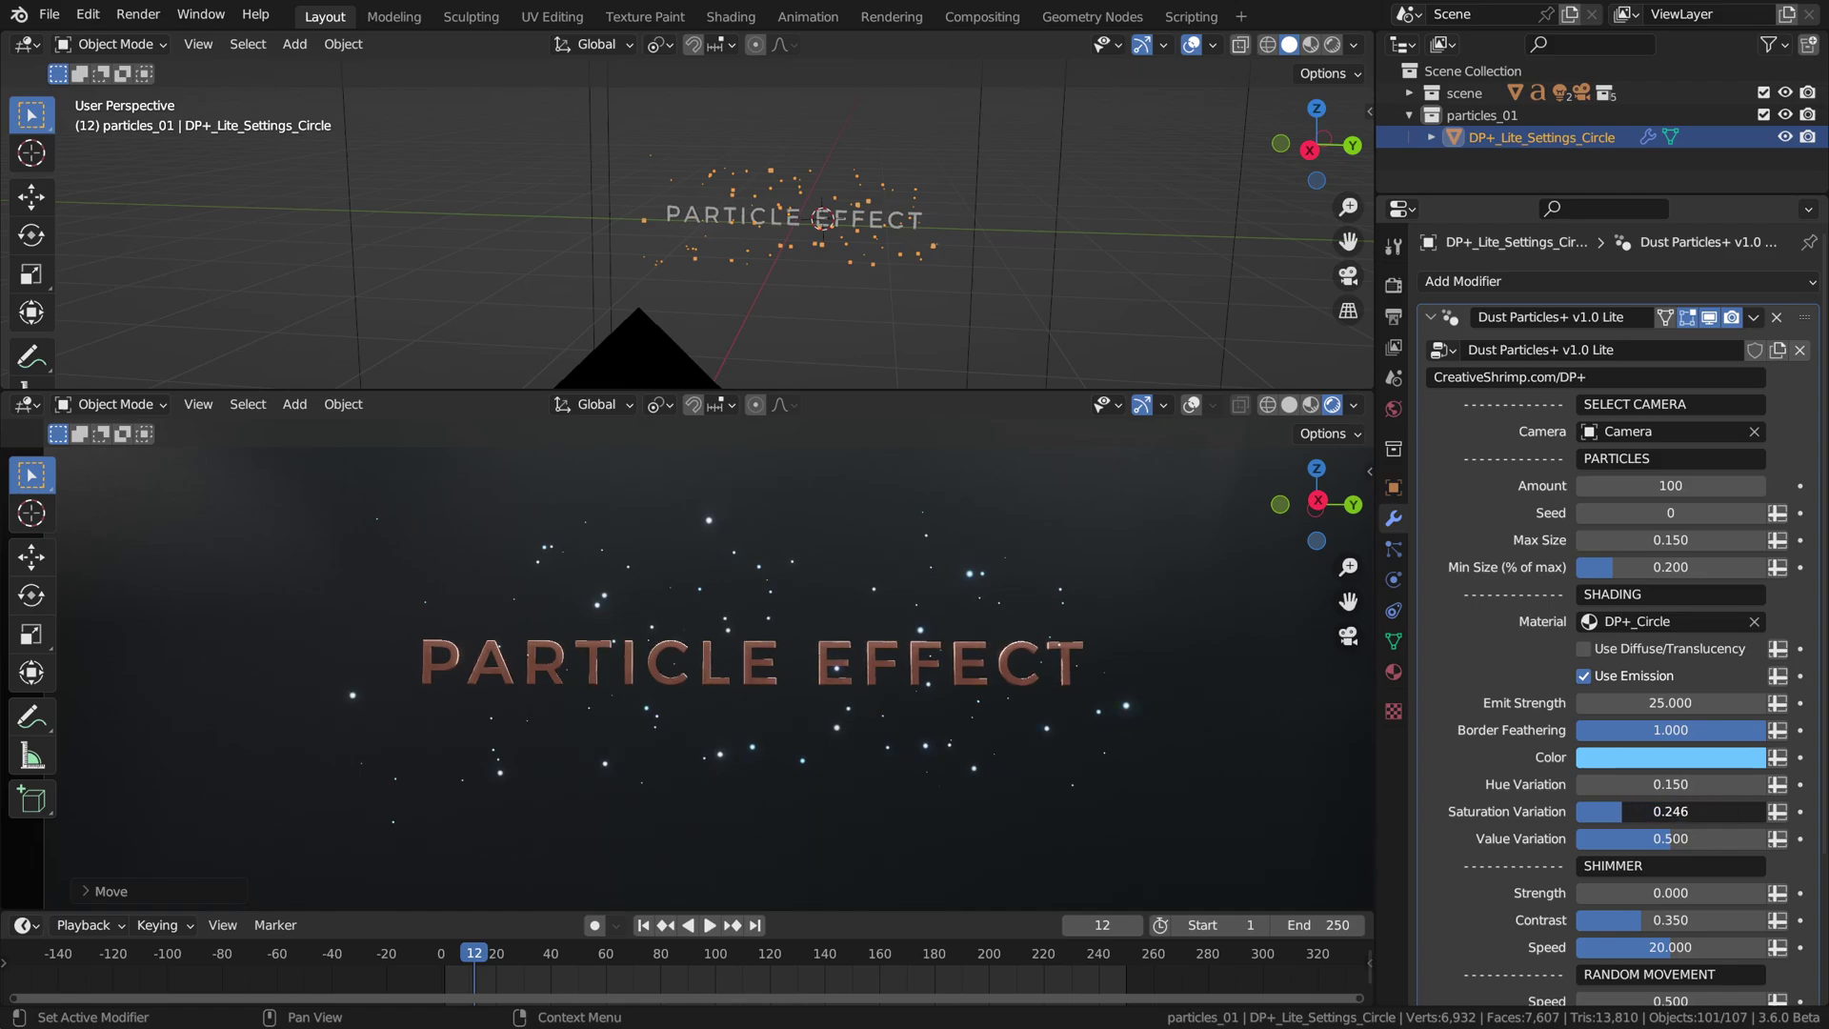
{"action": "left_click_drag", "start_coordinate": [1634, 812], "coordinate": [1733, 839]}
{"action": "left_click", "coordinate": [1740, 844]}
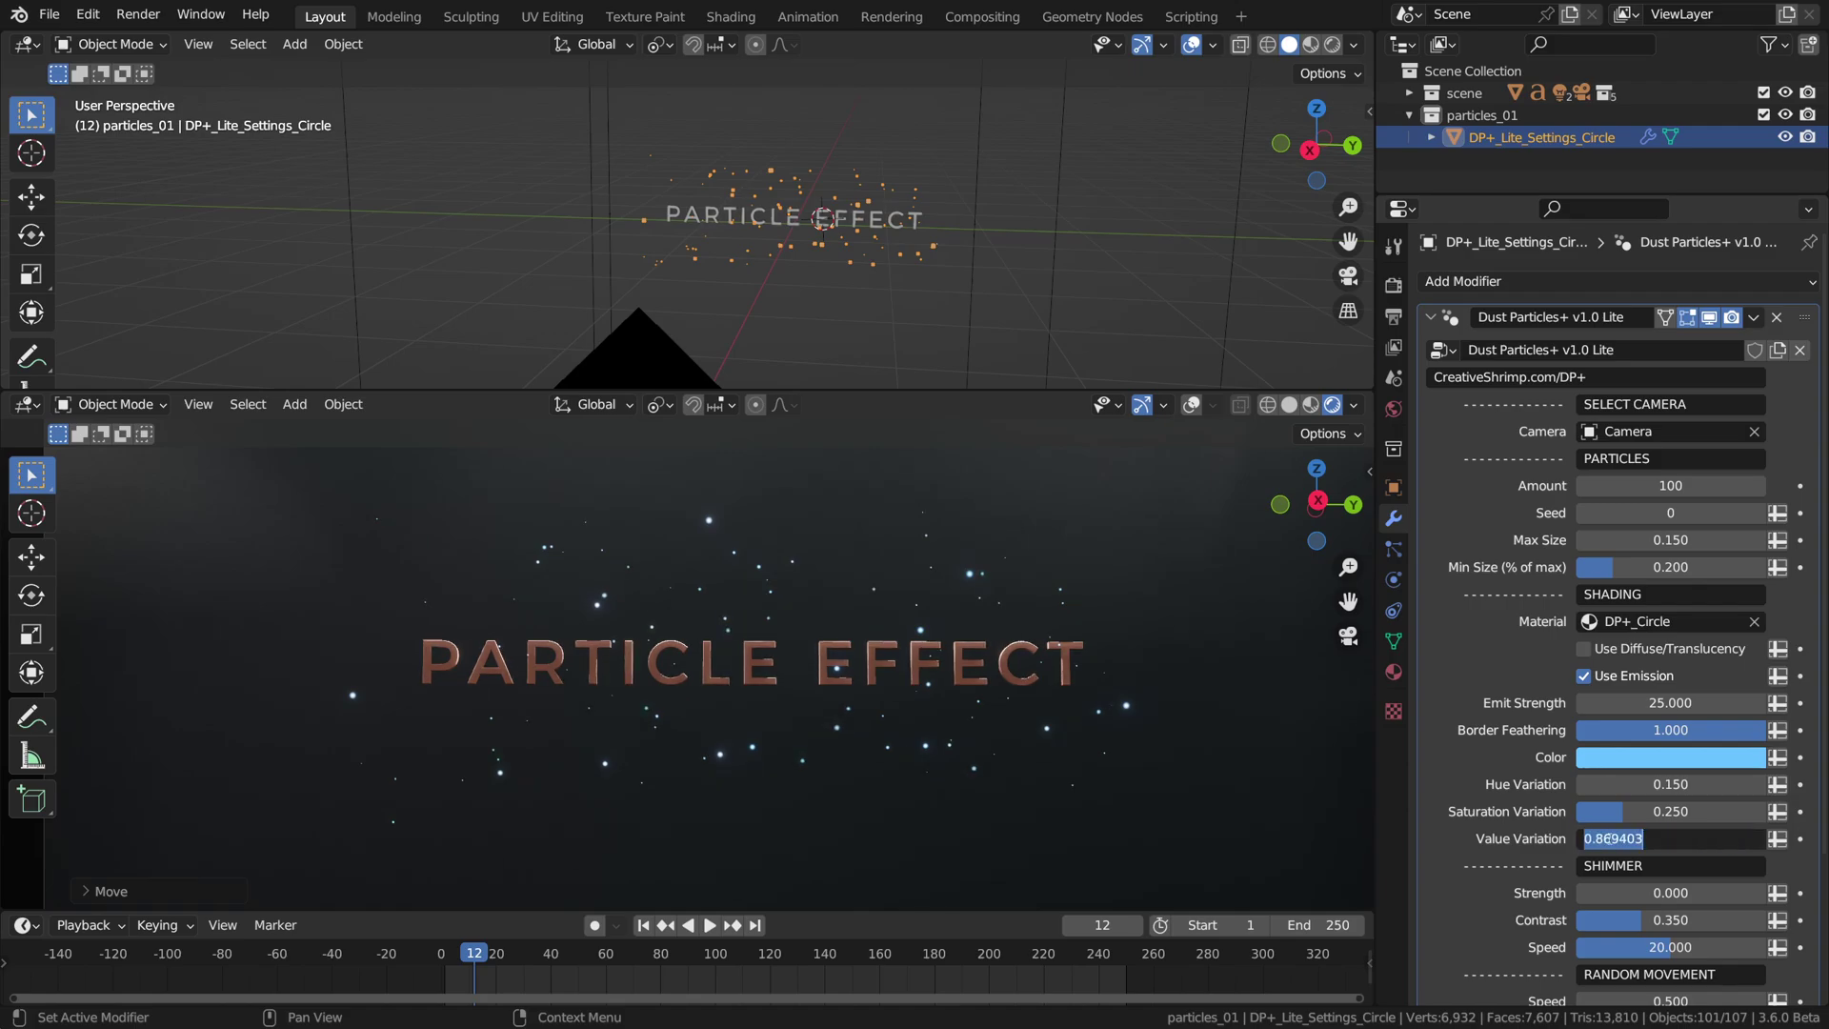
{"action": "type", "text": "8"}
{"action": "key", "text": "Return"}
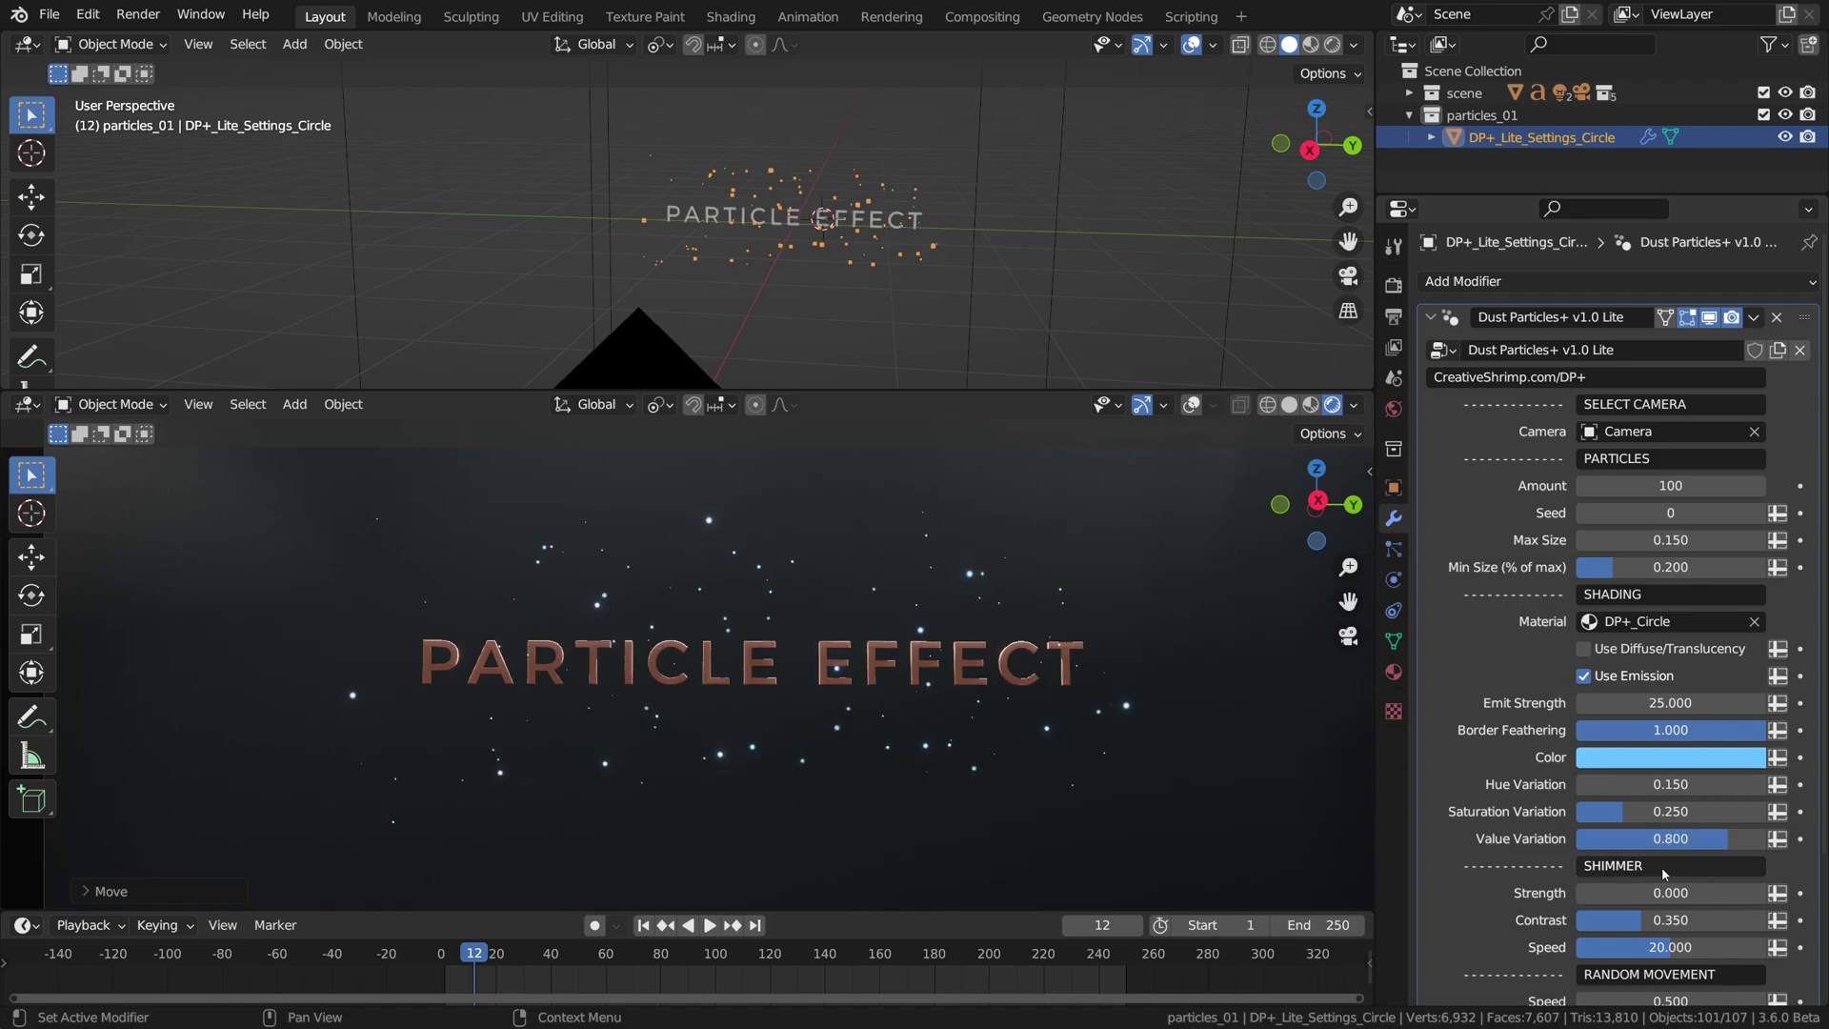
{"action": "key", "text": "ctrl+s"}
Set Random Movement Speed to 0.000 and play the animation to preview the particles
{"action": "scroll", "coordinate": [1503, 805], "scroll_direction": "down", "scroll_amount": 2}
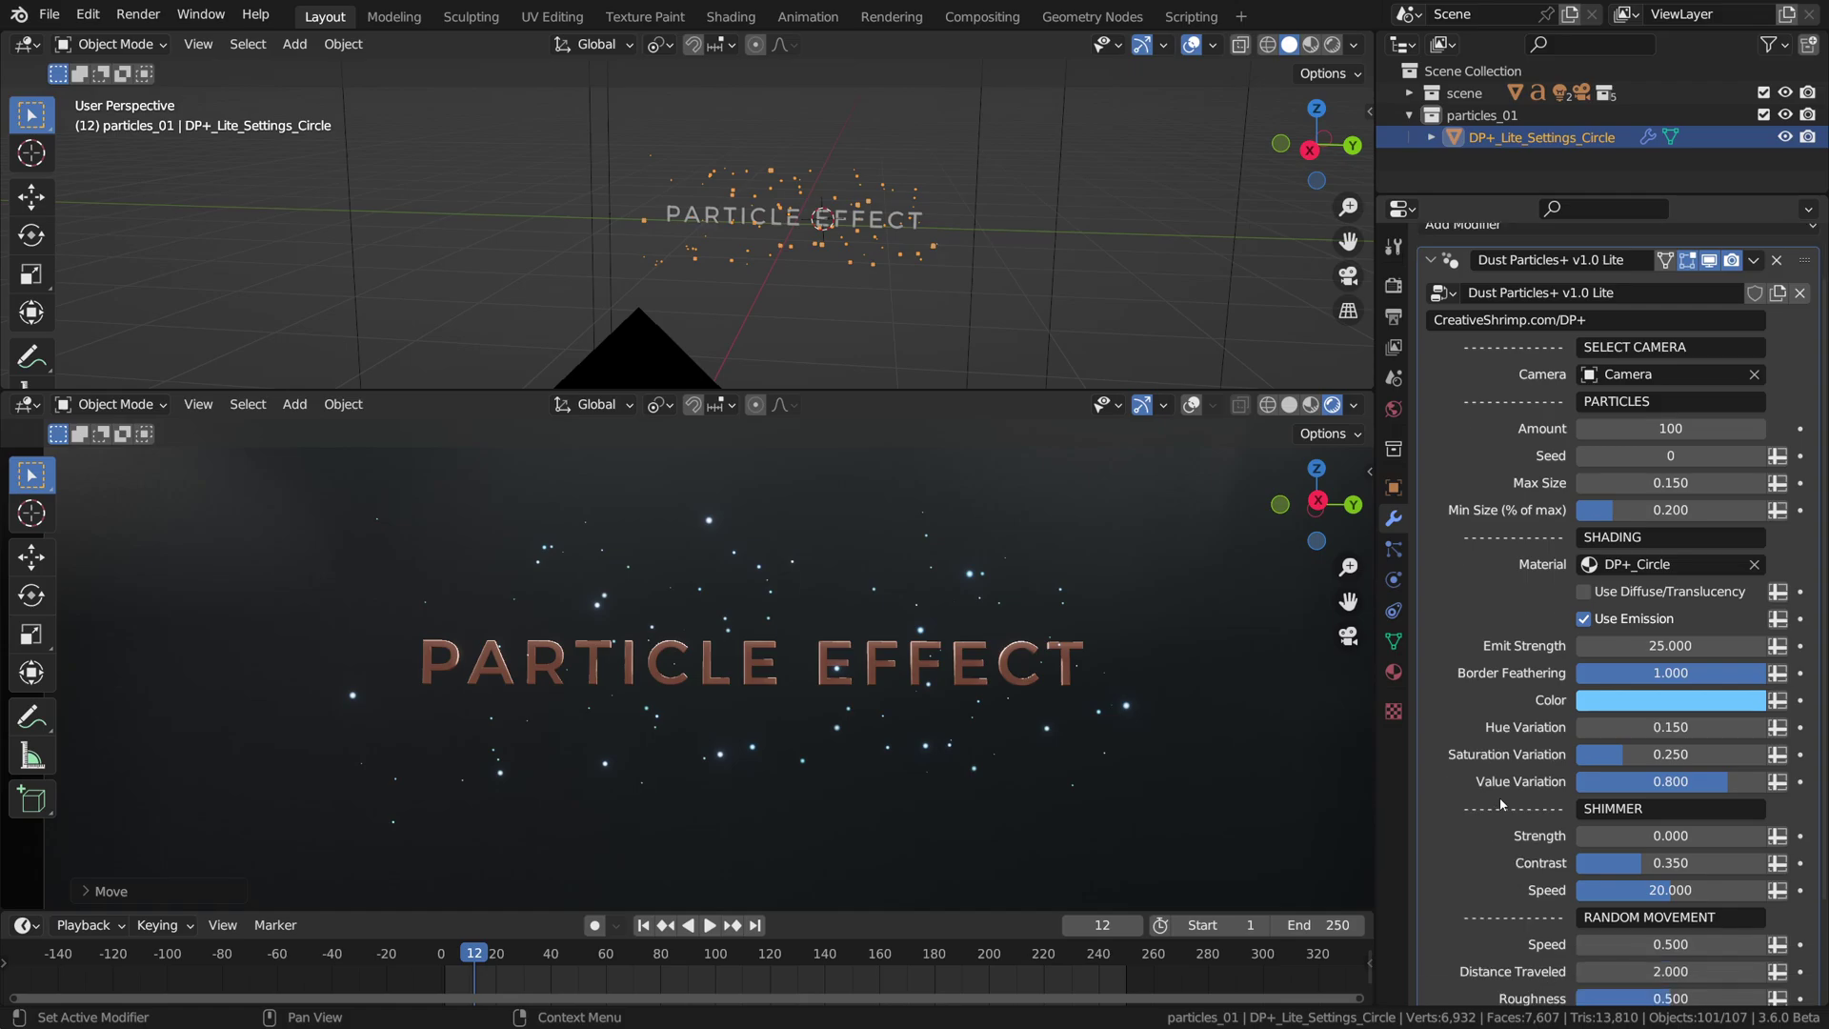
{"action": "scroll", "coordinate": [1503, 805], "scroll_direction": "down", "scroll_amount": 4}
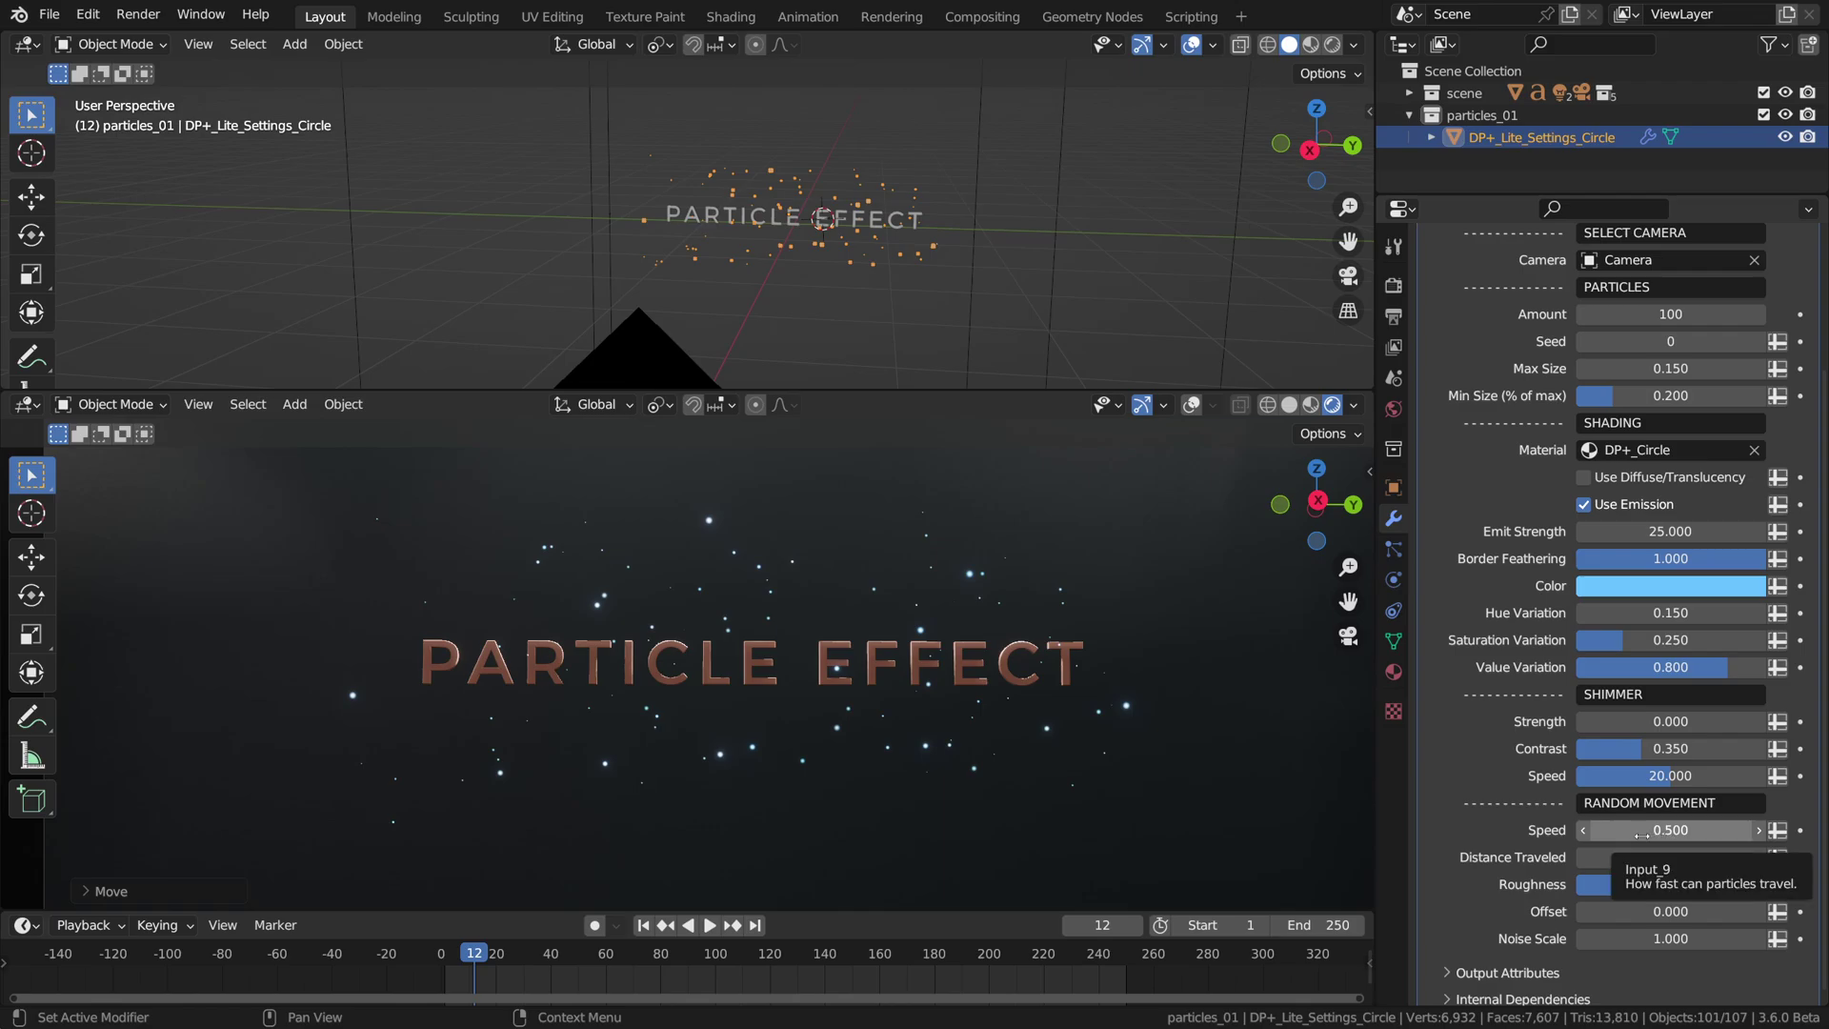
{"action": "left_click_drag", "start_coordinate": [1666, 832], "coordinate": [1714, 826]}
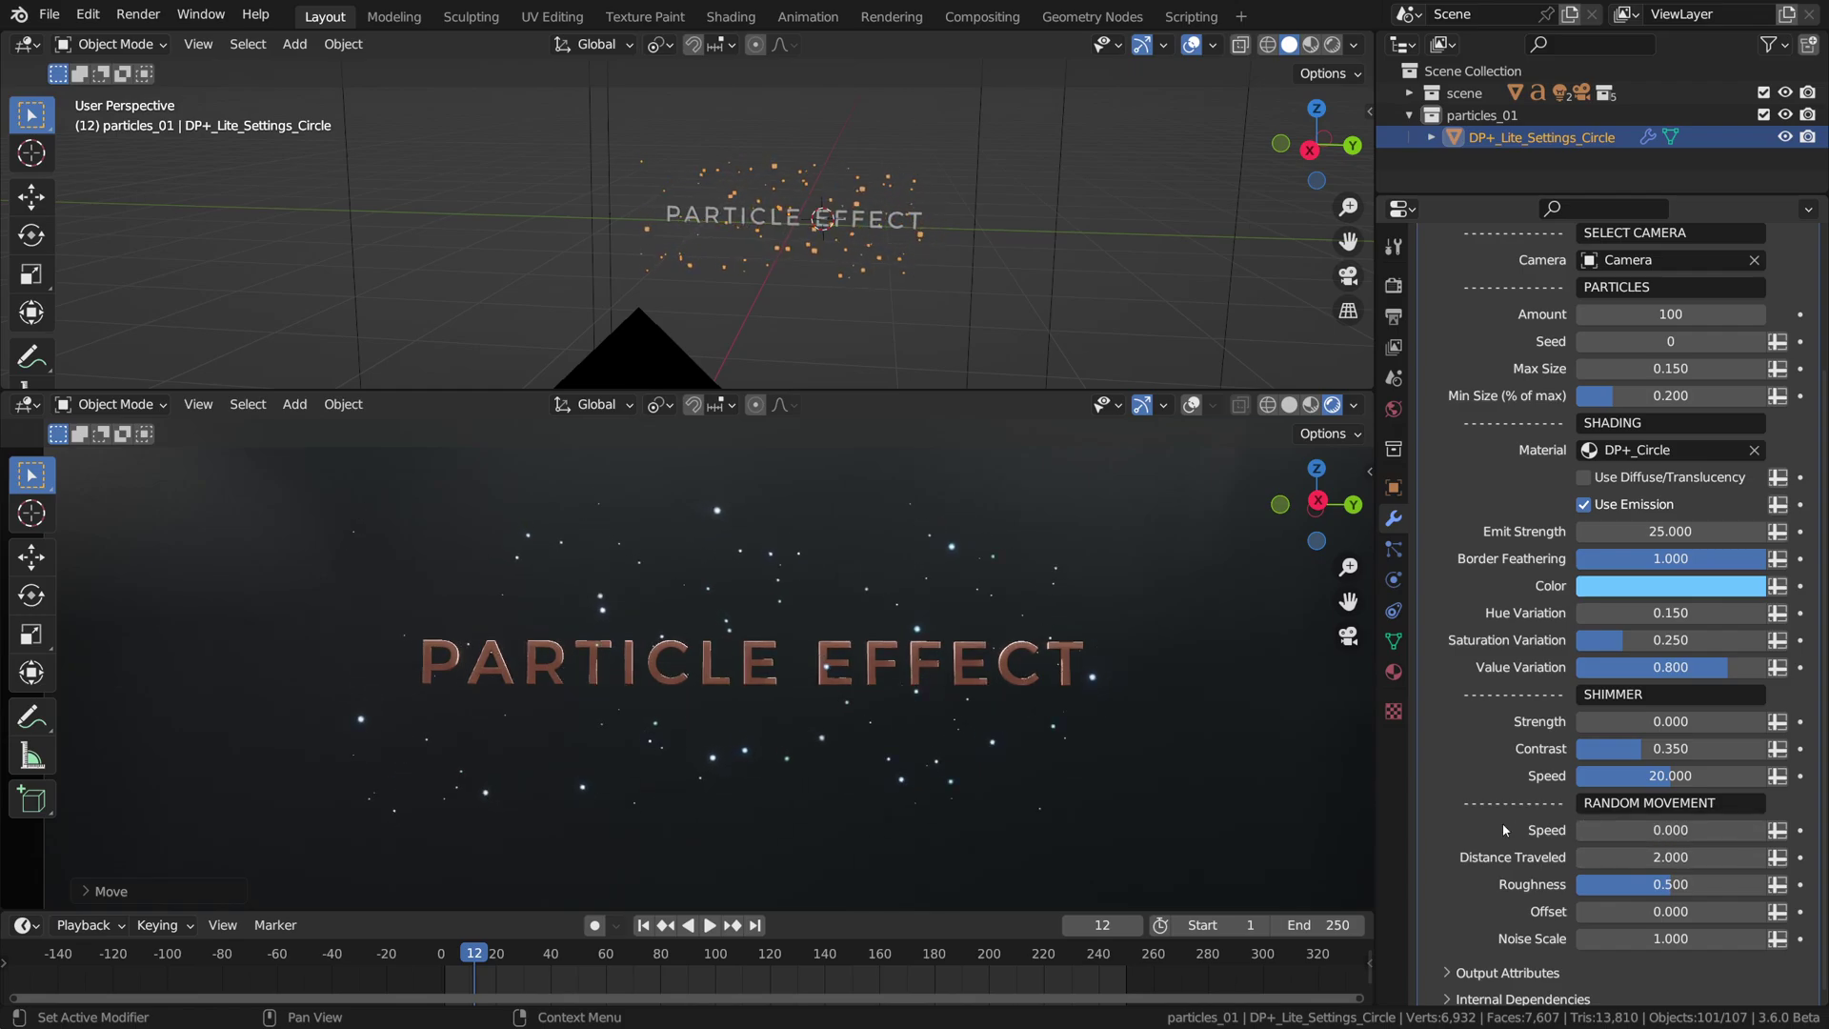
{"action": "left_click", "coordinate": [711, 925]}
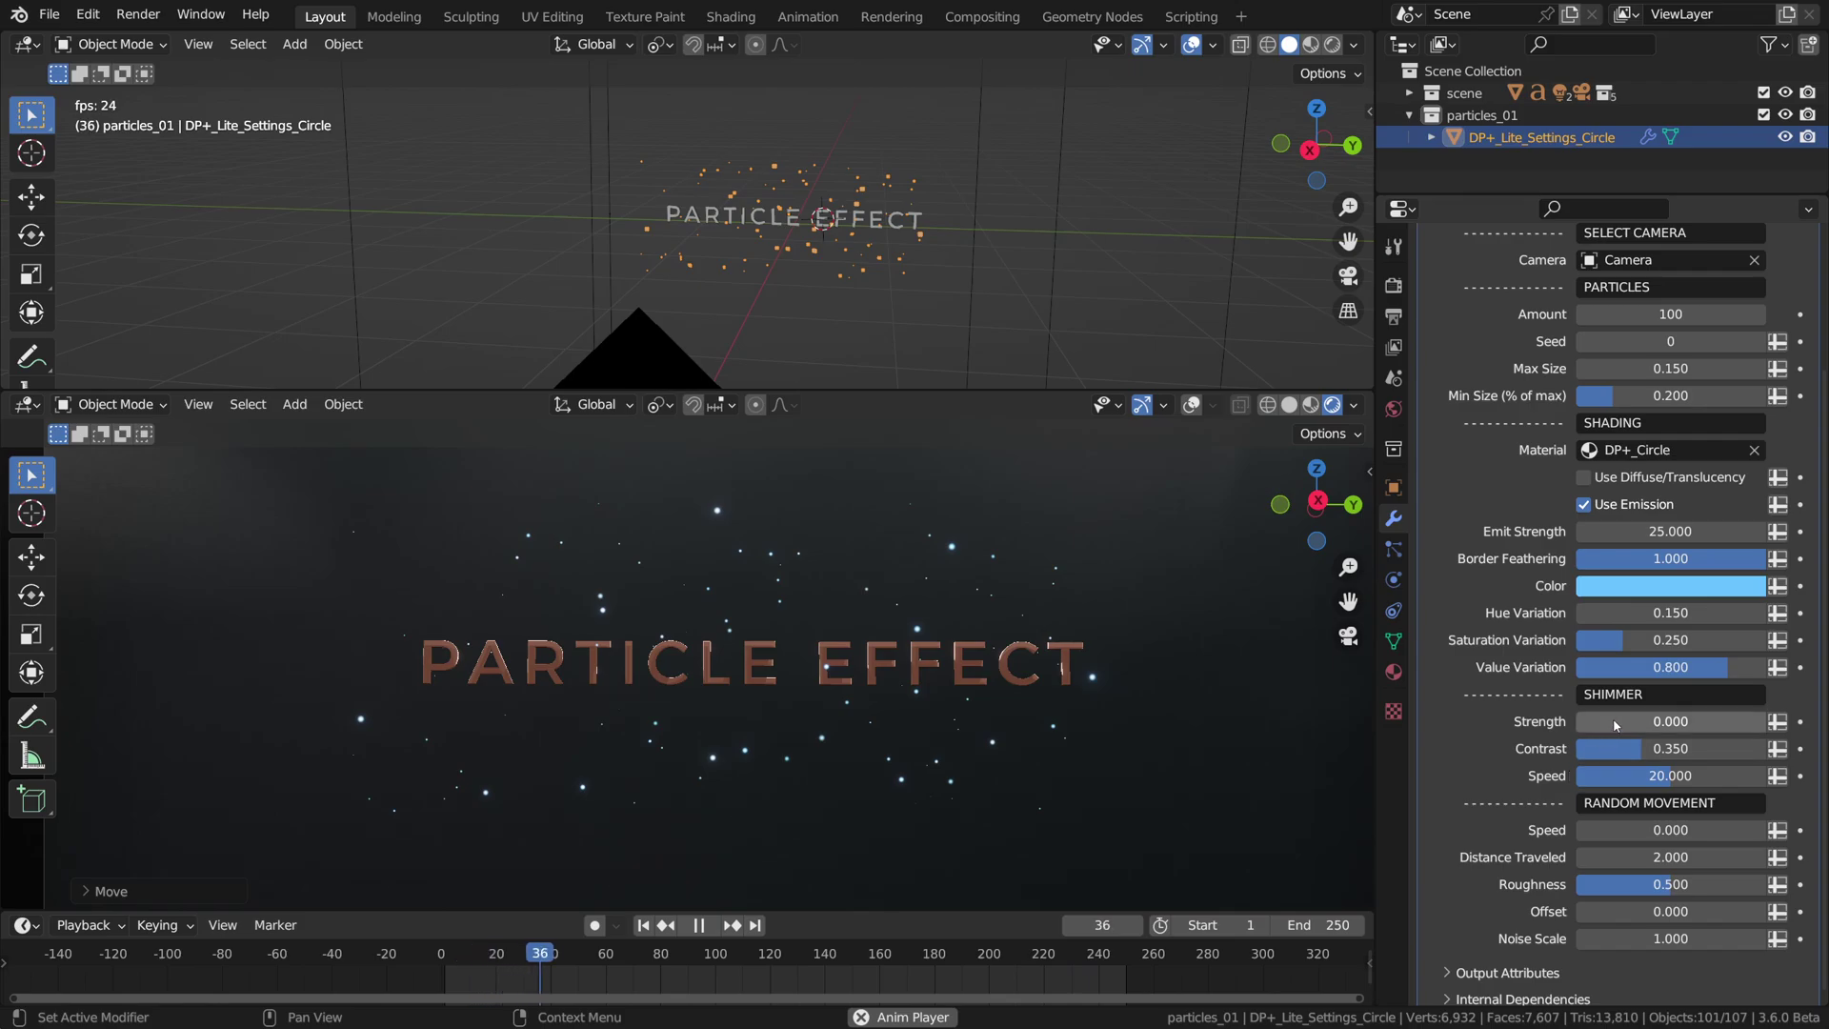
Set Shimmer Strength to about 0.981, Shimmer Speed to 5 and Contrast to 0.977
{"action": "left_click_drag", "start_coordinate": [1613, 730], "coordinate": [1766, 730]}
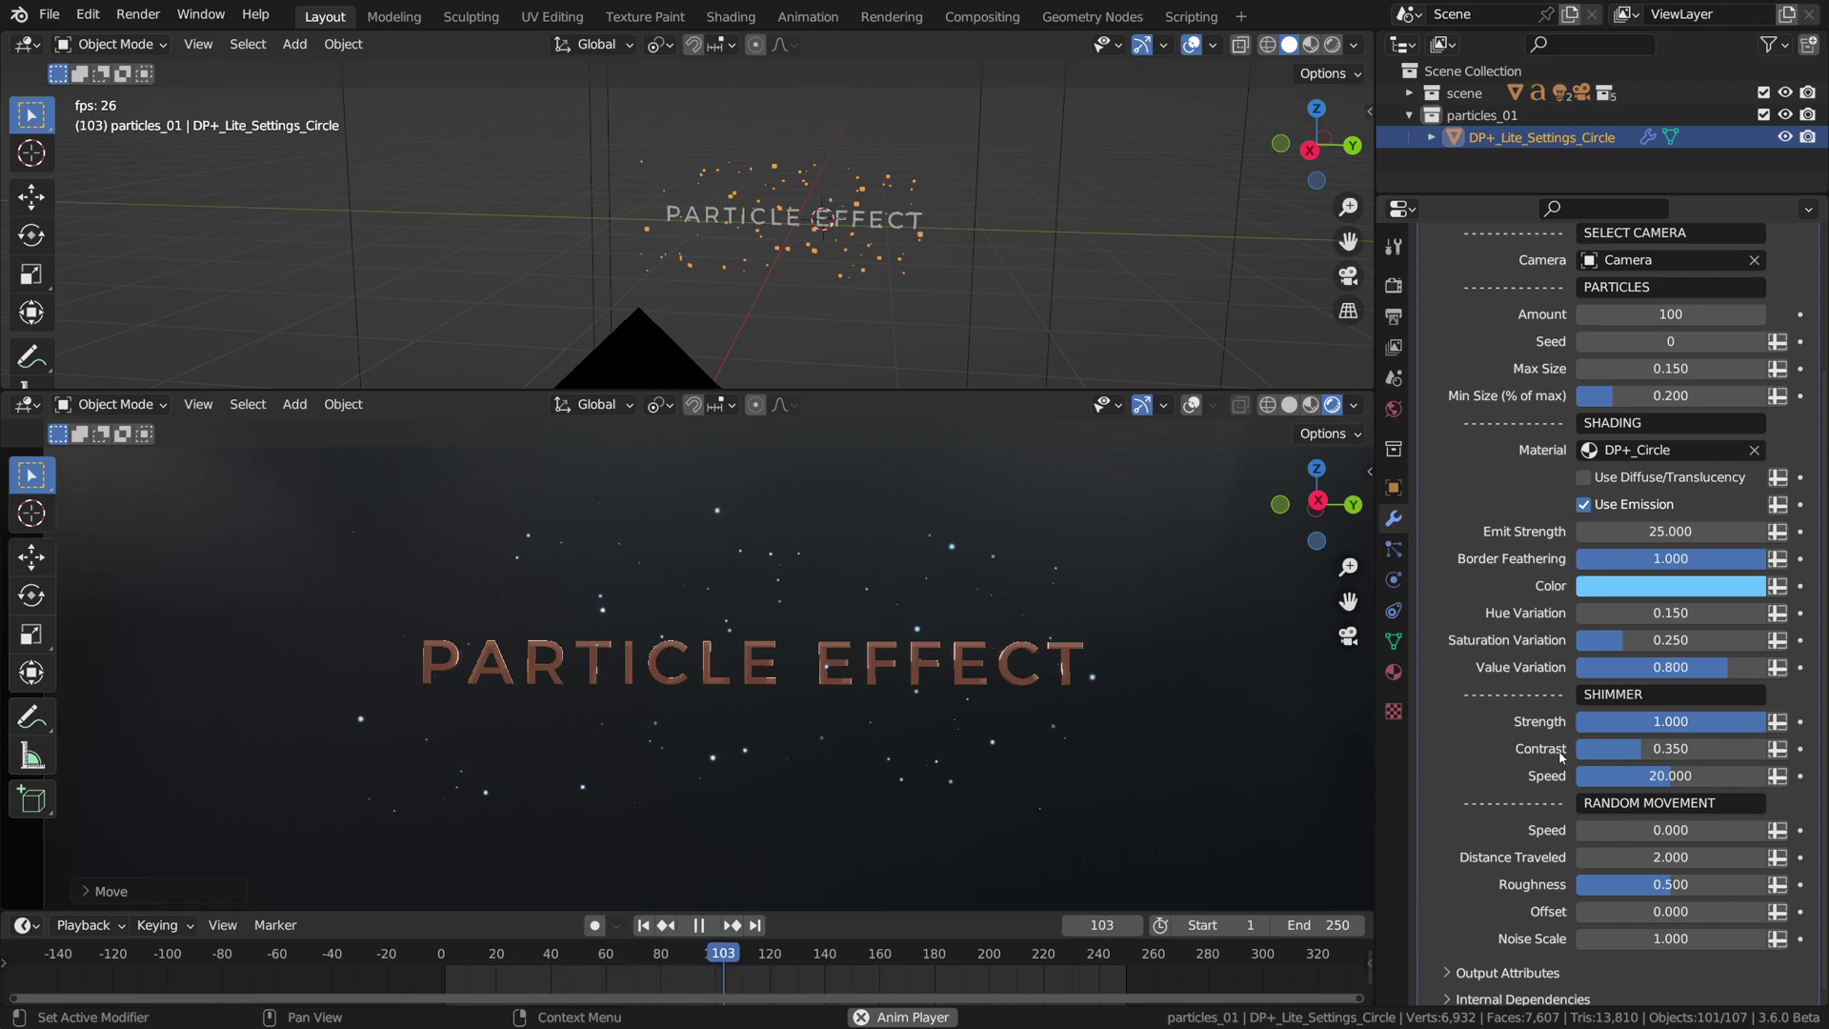
{"action": "left_click_drag", "start_coordinate": [1639, 775], "coordinate": [1559, 775]}
{"action": "left_click", "coordinate": [1639, 775]}
{"action": "type", "text": "5"}
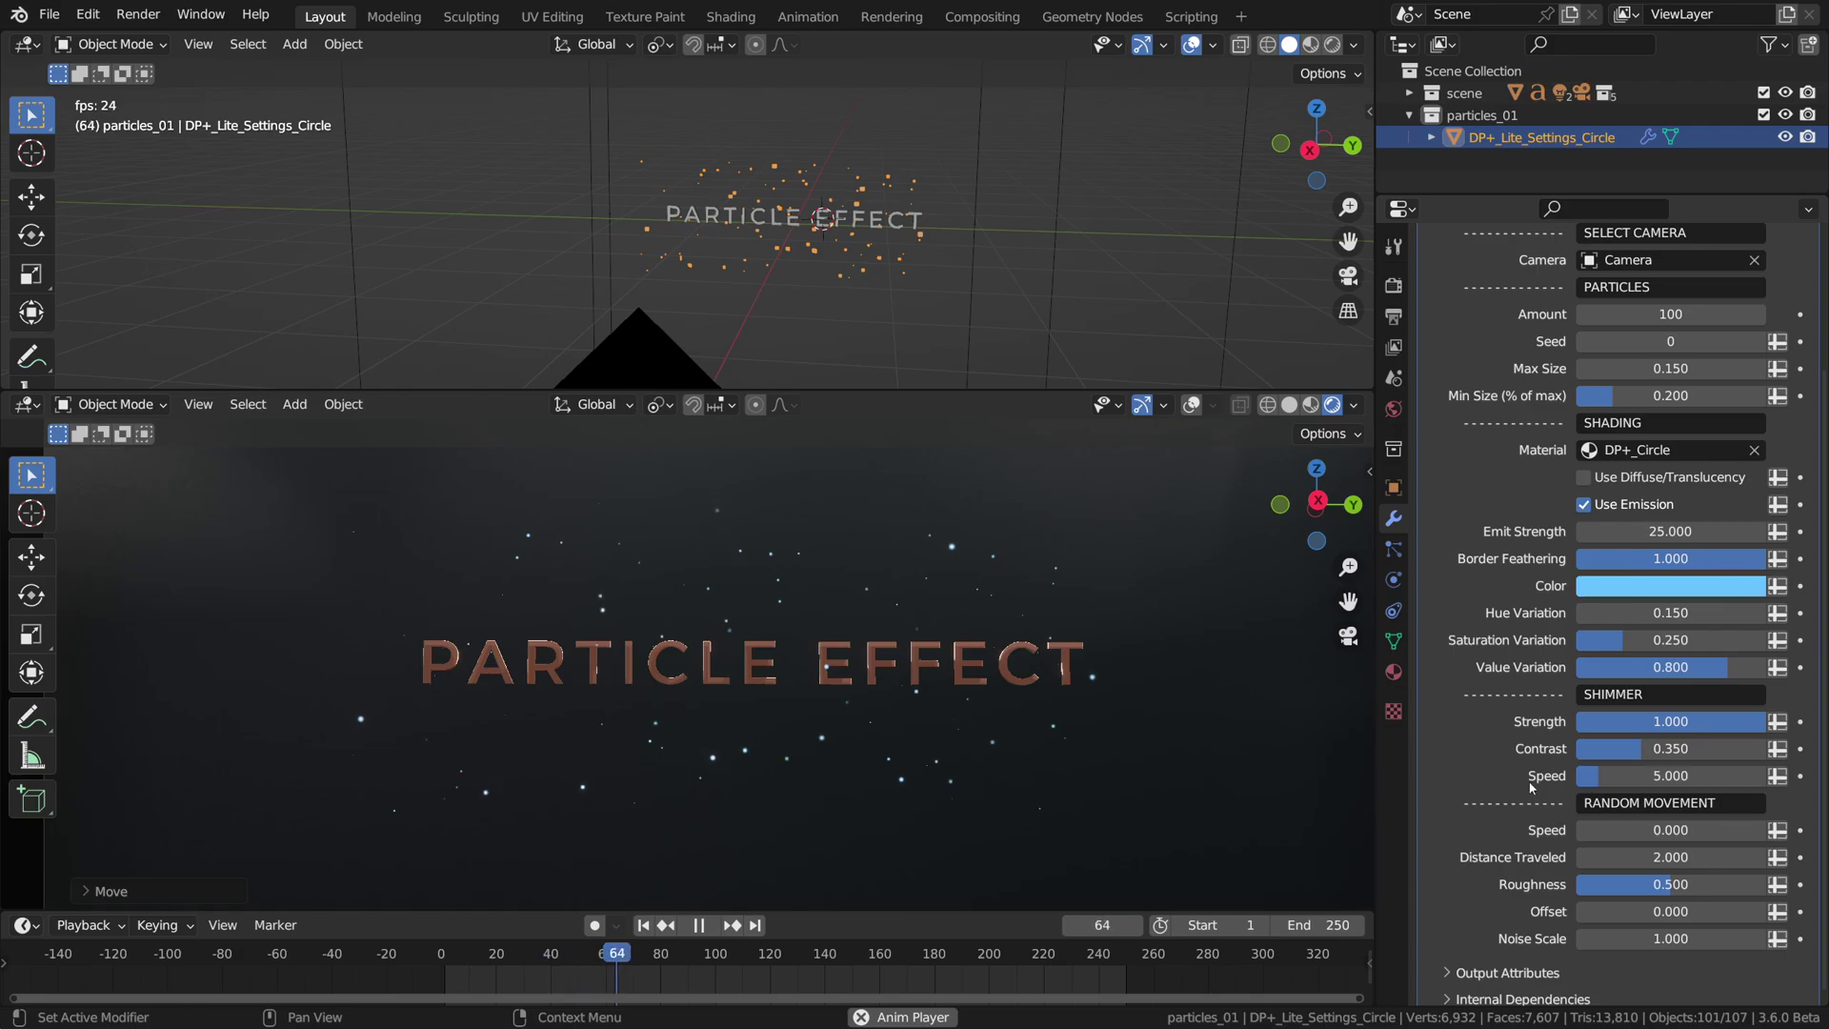
{"action": "key", "text": "Return"}
{"action": "left_click_drag", "start_coordinate": [1639, 749], "coordinate": [1739, 749]}
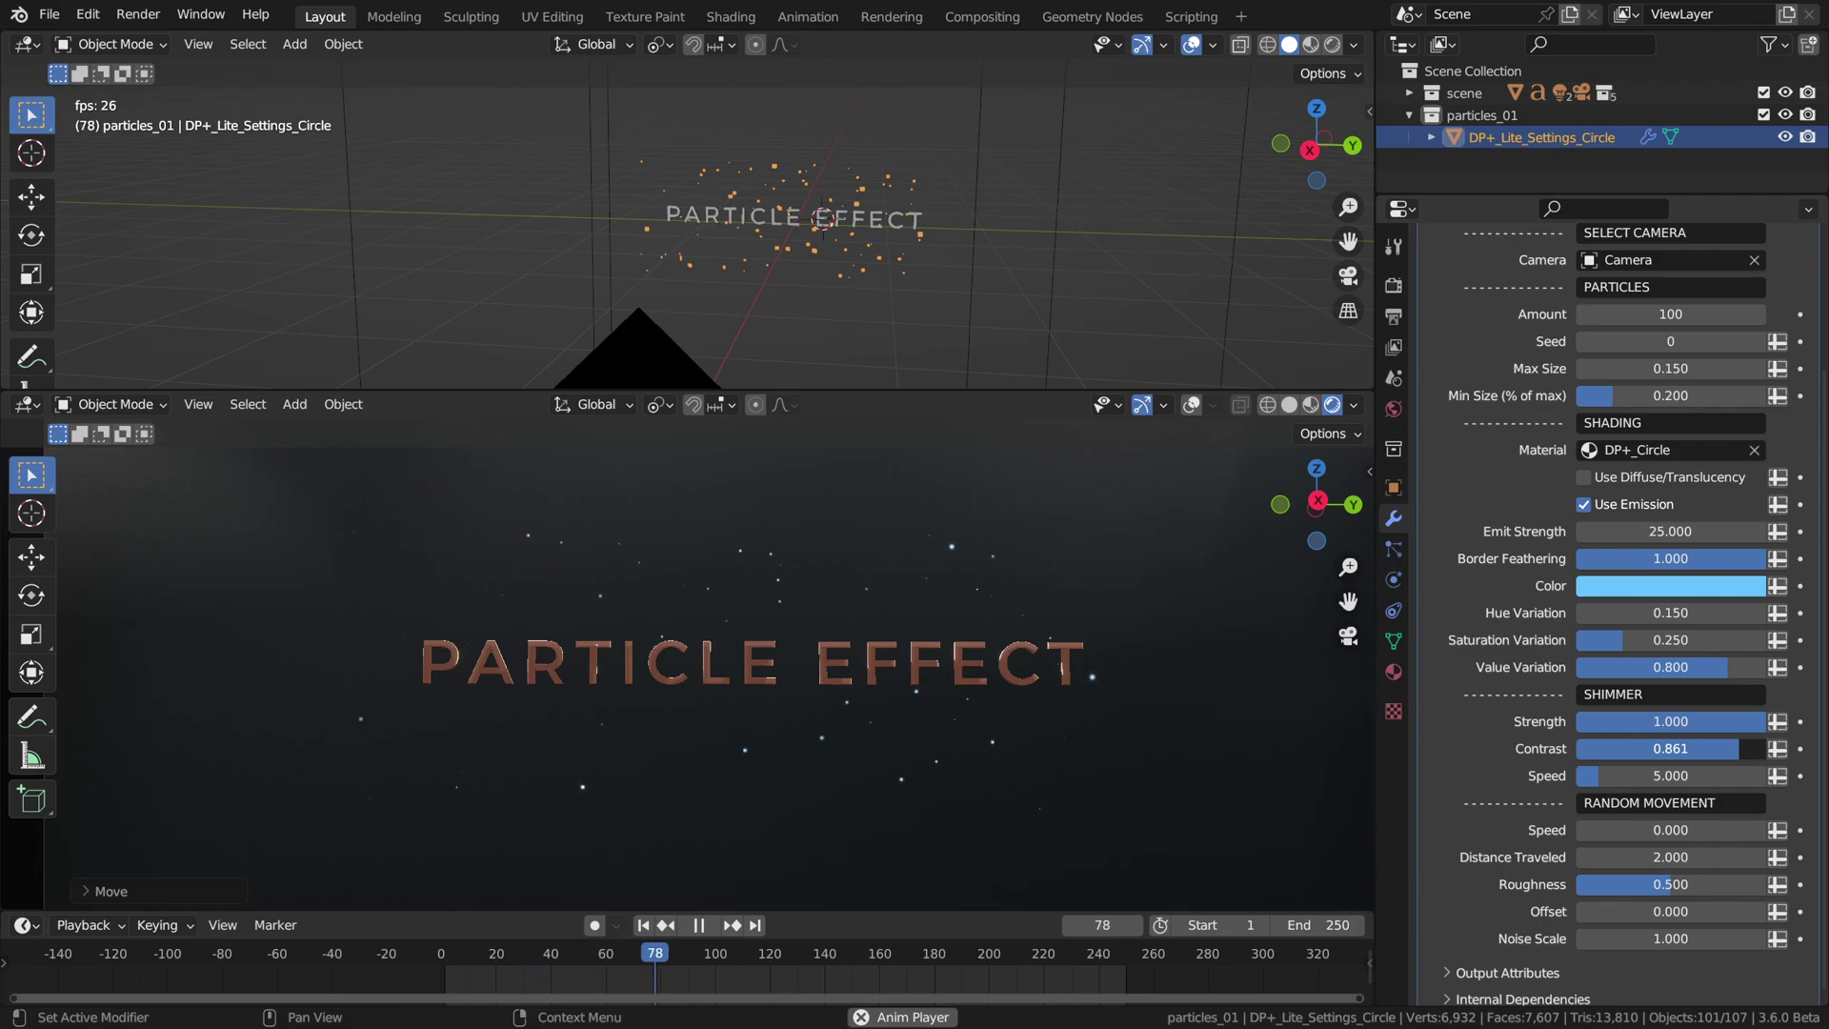
{"action": "left_click_drag", "start_coordinate": [1738, 749], "coordinate": [1766, 749]}
{"action": "key", "text": "ctrl+z"}
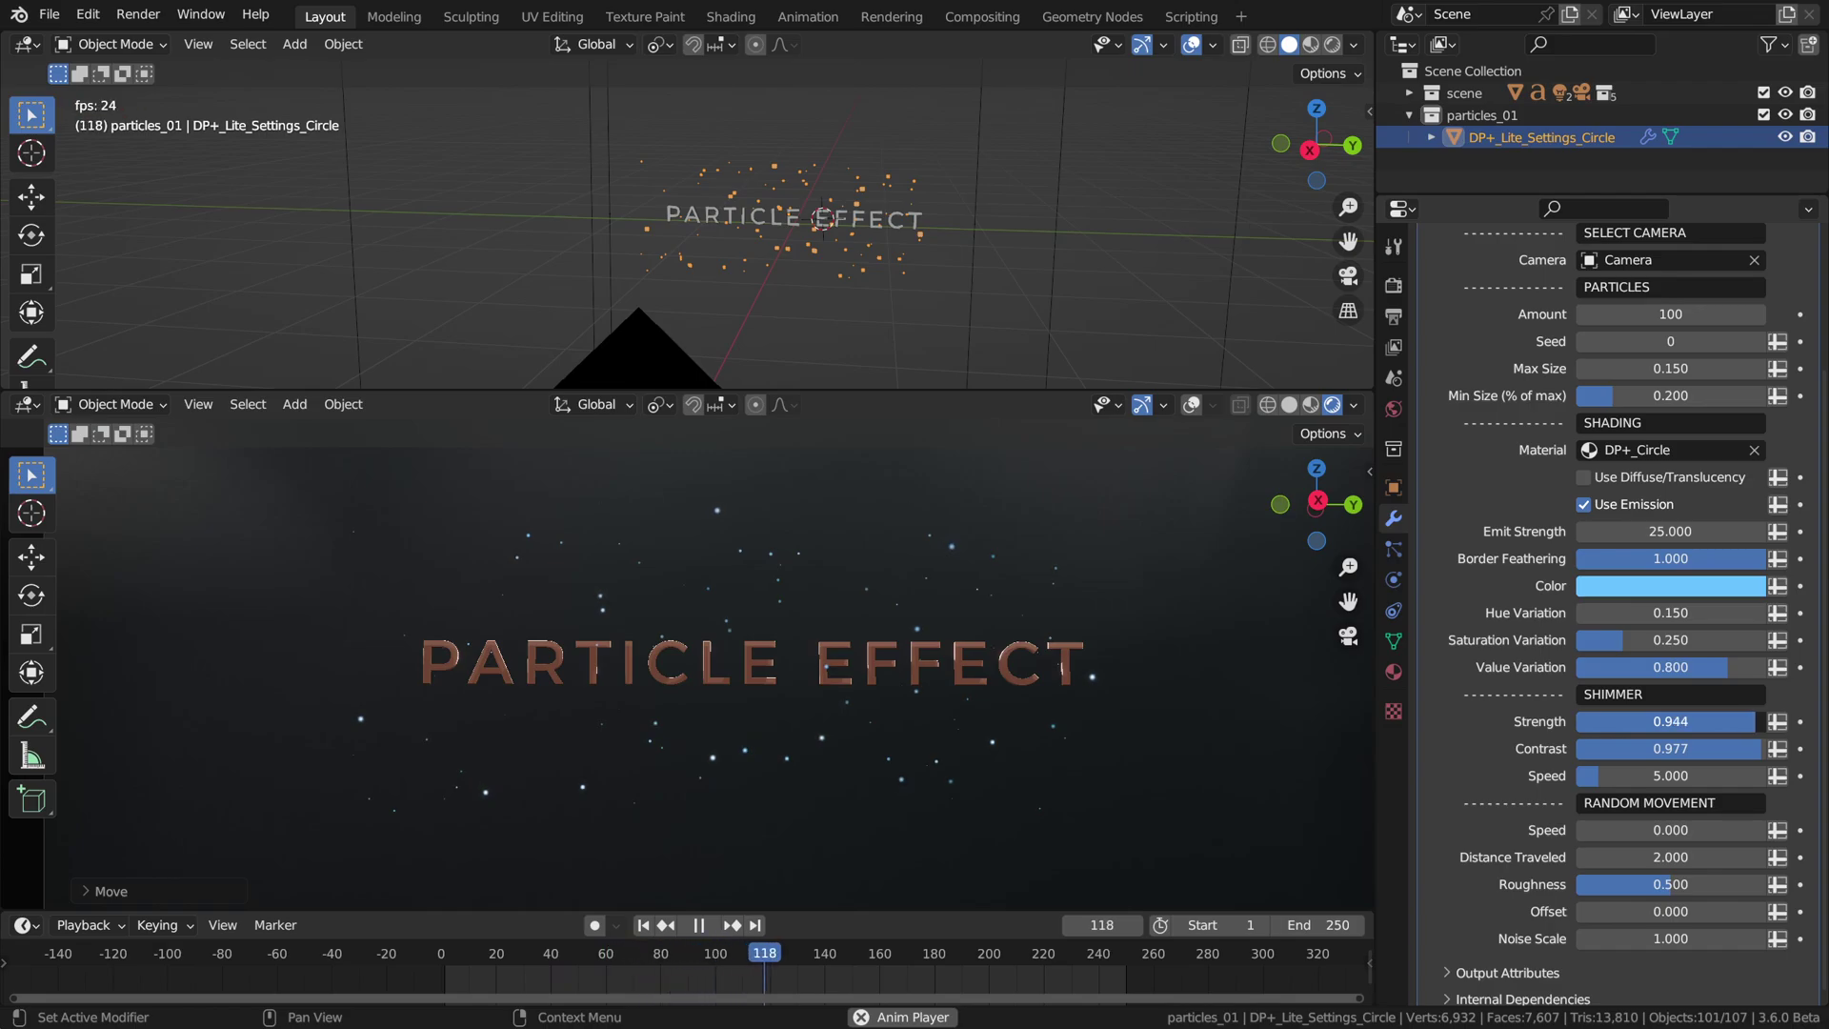
{"action": "left_click_drag", "start_coordinate": [1756, 722], "coordinate": [1764, 726]}
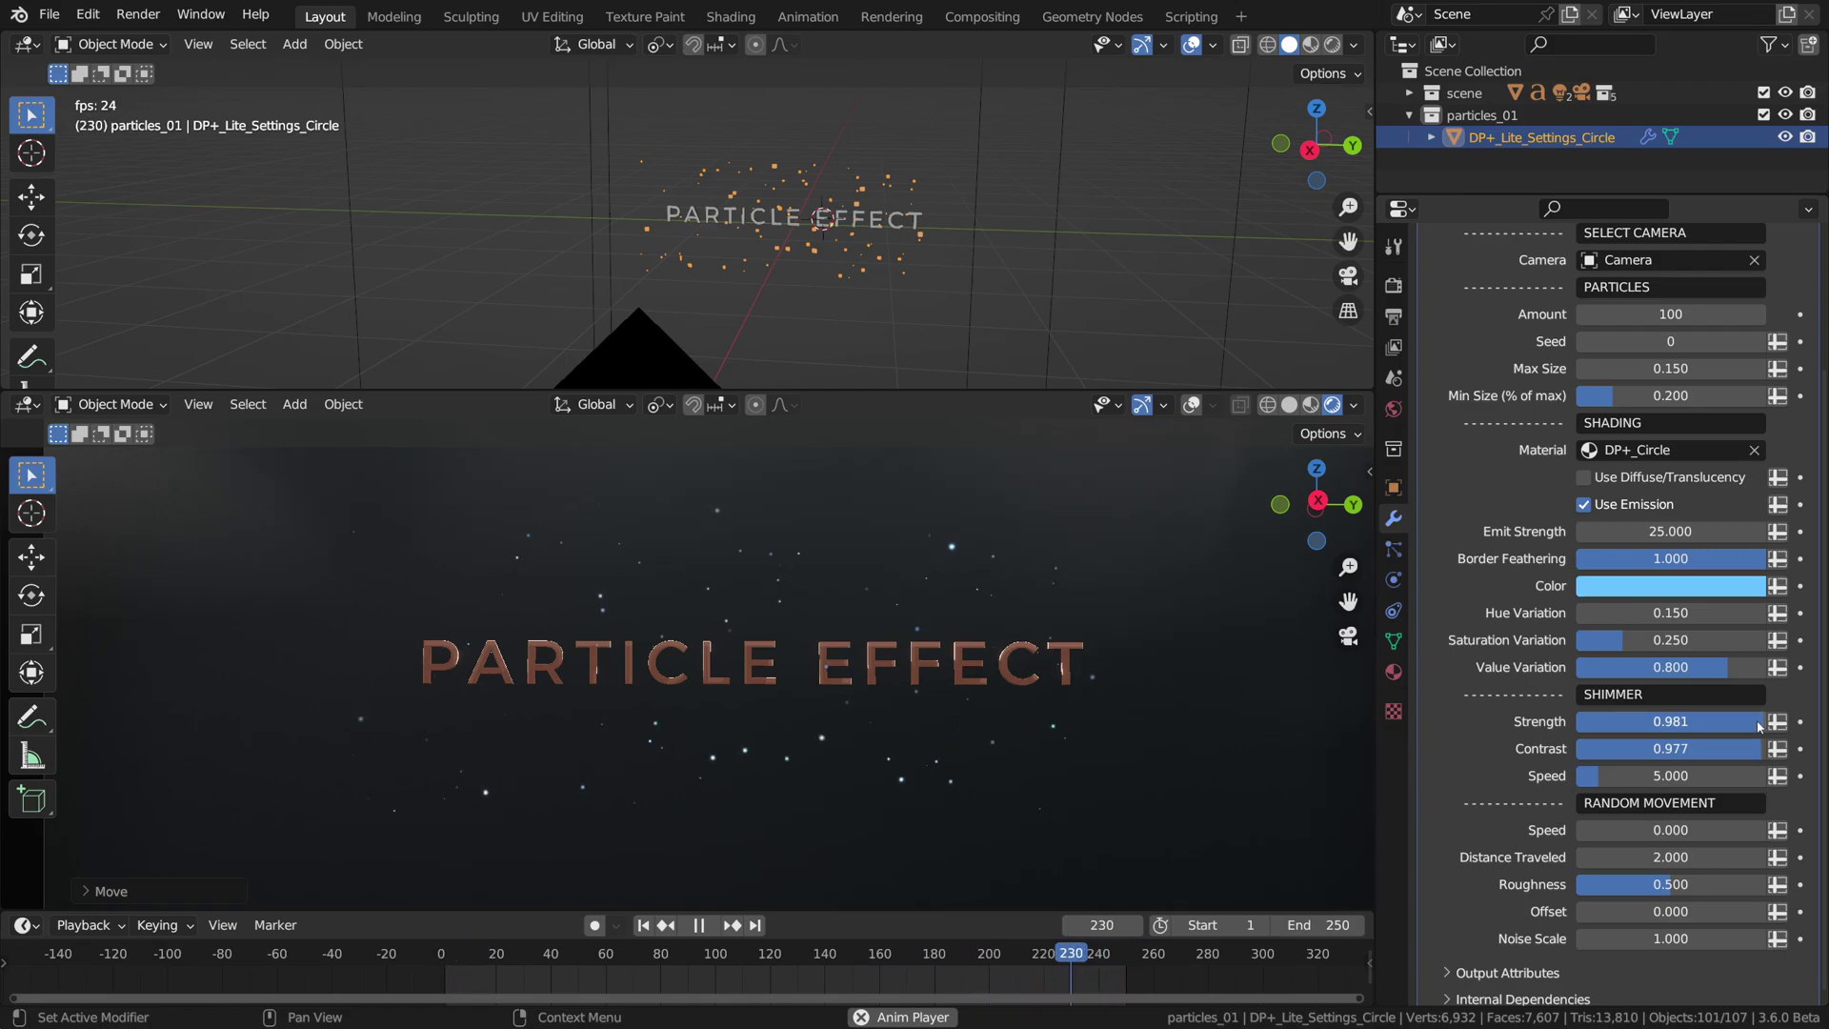
Zero Shimmer Strength, set Random Movement Speed to 0.500, and Distance Traveled to 4.000 after trying 1 and 2
{"action": "left_click_drag", "start_coordinate": [1759, 726], "coordinate": [1545, 733]}
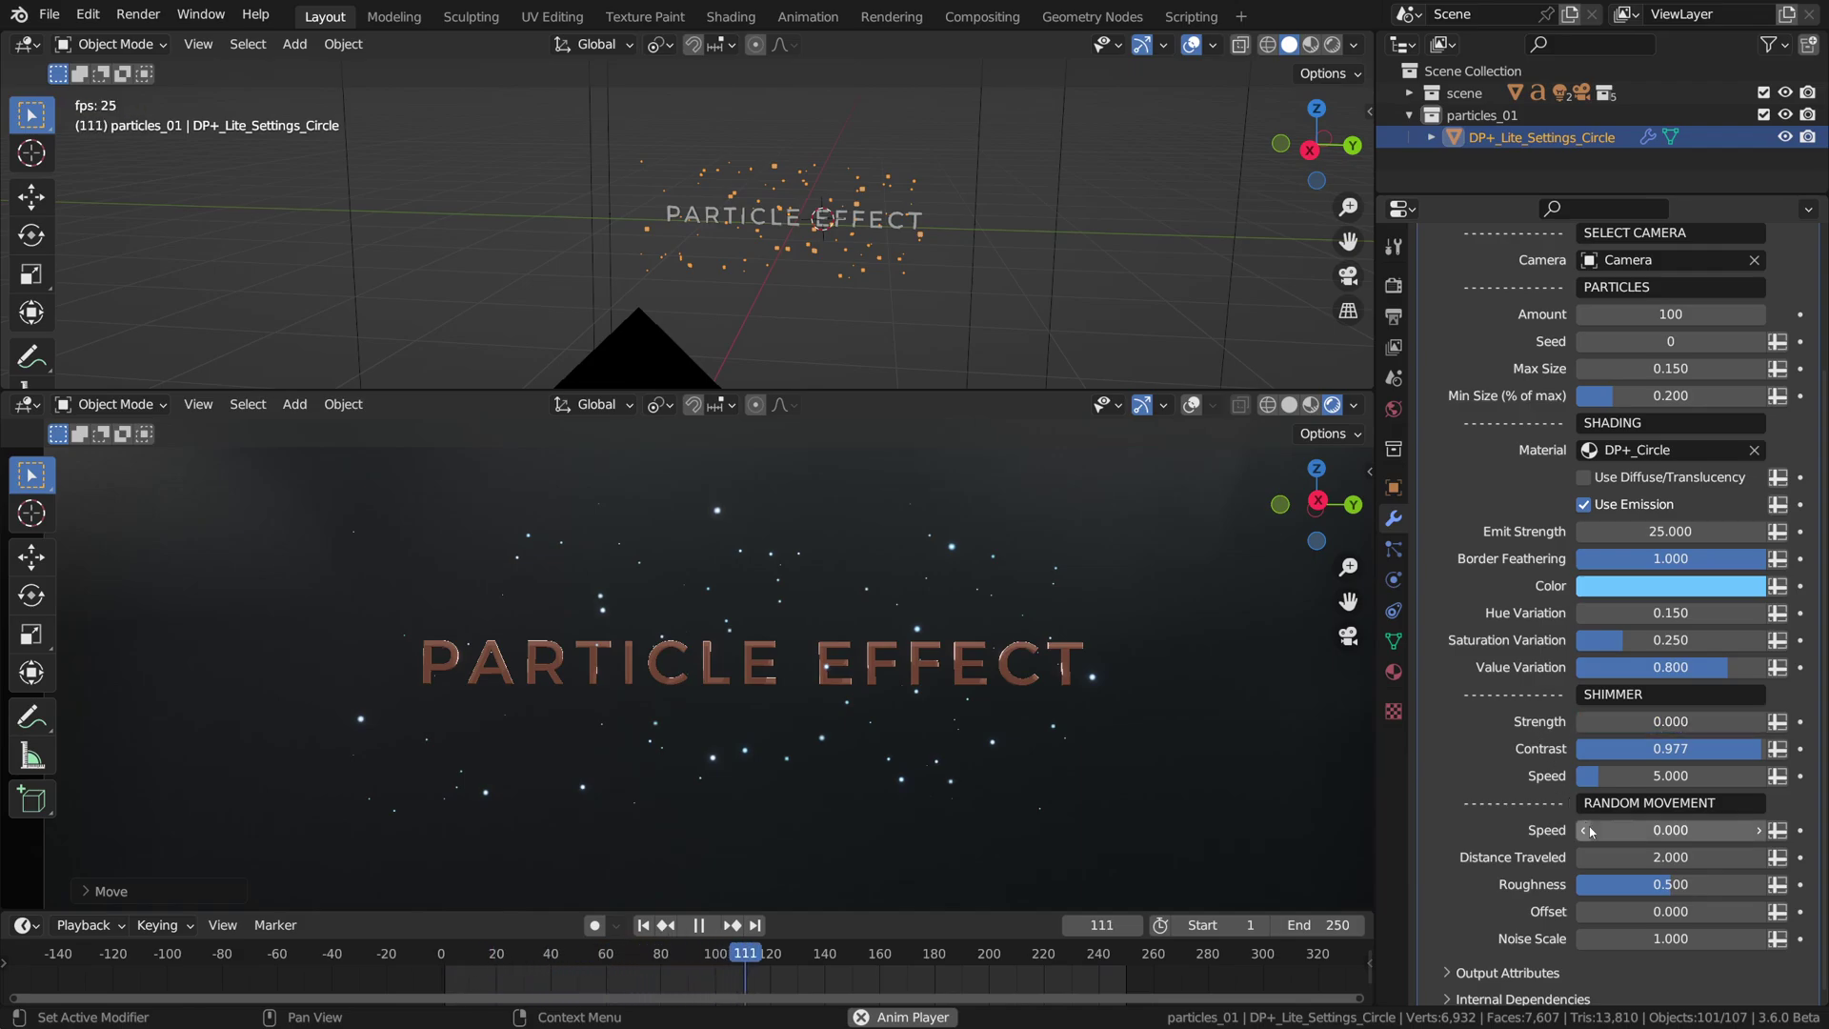
{"action": "mouse_move", "coordinate": [1607, 831]}
{"action": "left_mouse_down"}
{"action": "mouse_move", "coordinate": [1658, 832]}
{"action": "mouse_move", "coordinate": [1612, 837]}
{"action": "left_mouse_up"}
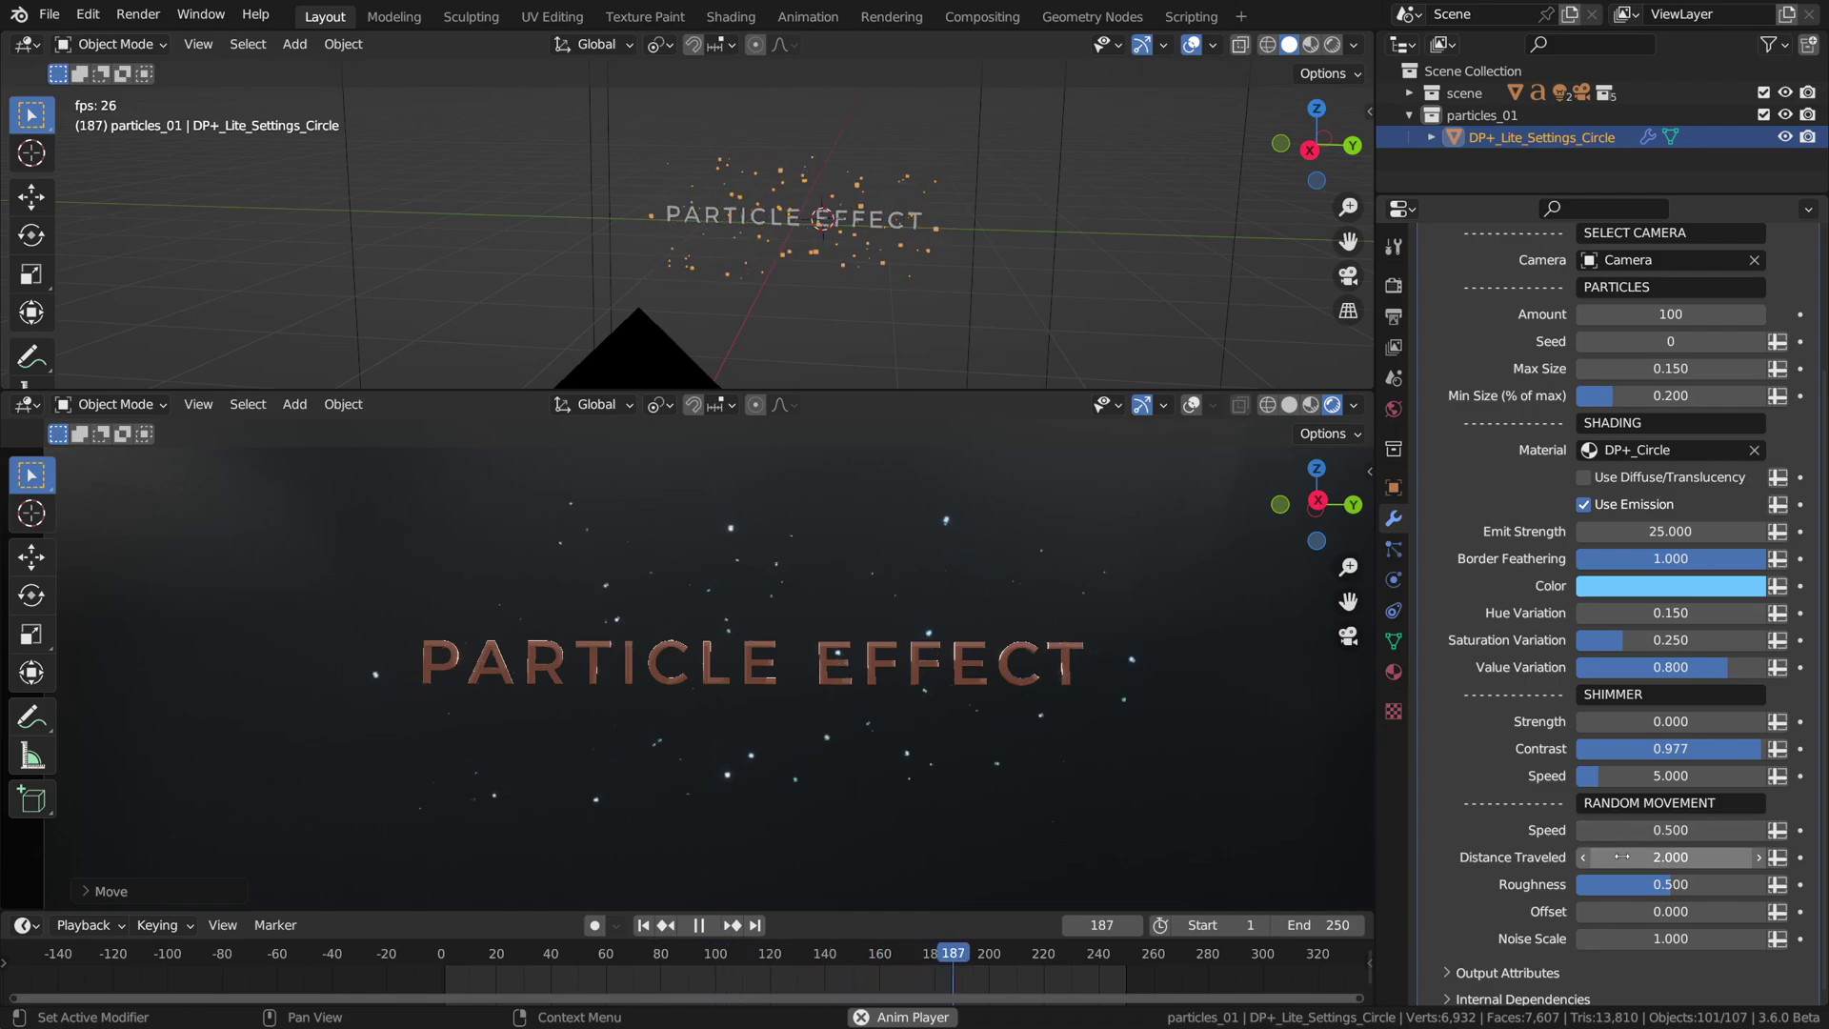
{"action": "left_click_drag", "start_coordinate": [1618, 853], "coordinate": [1498, 853]}
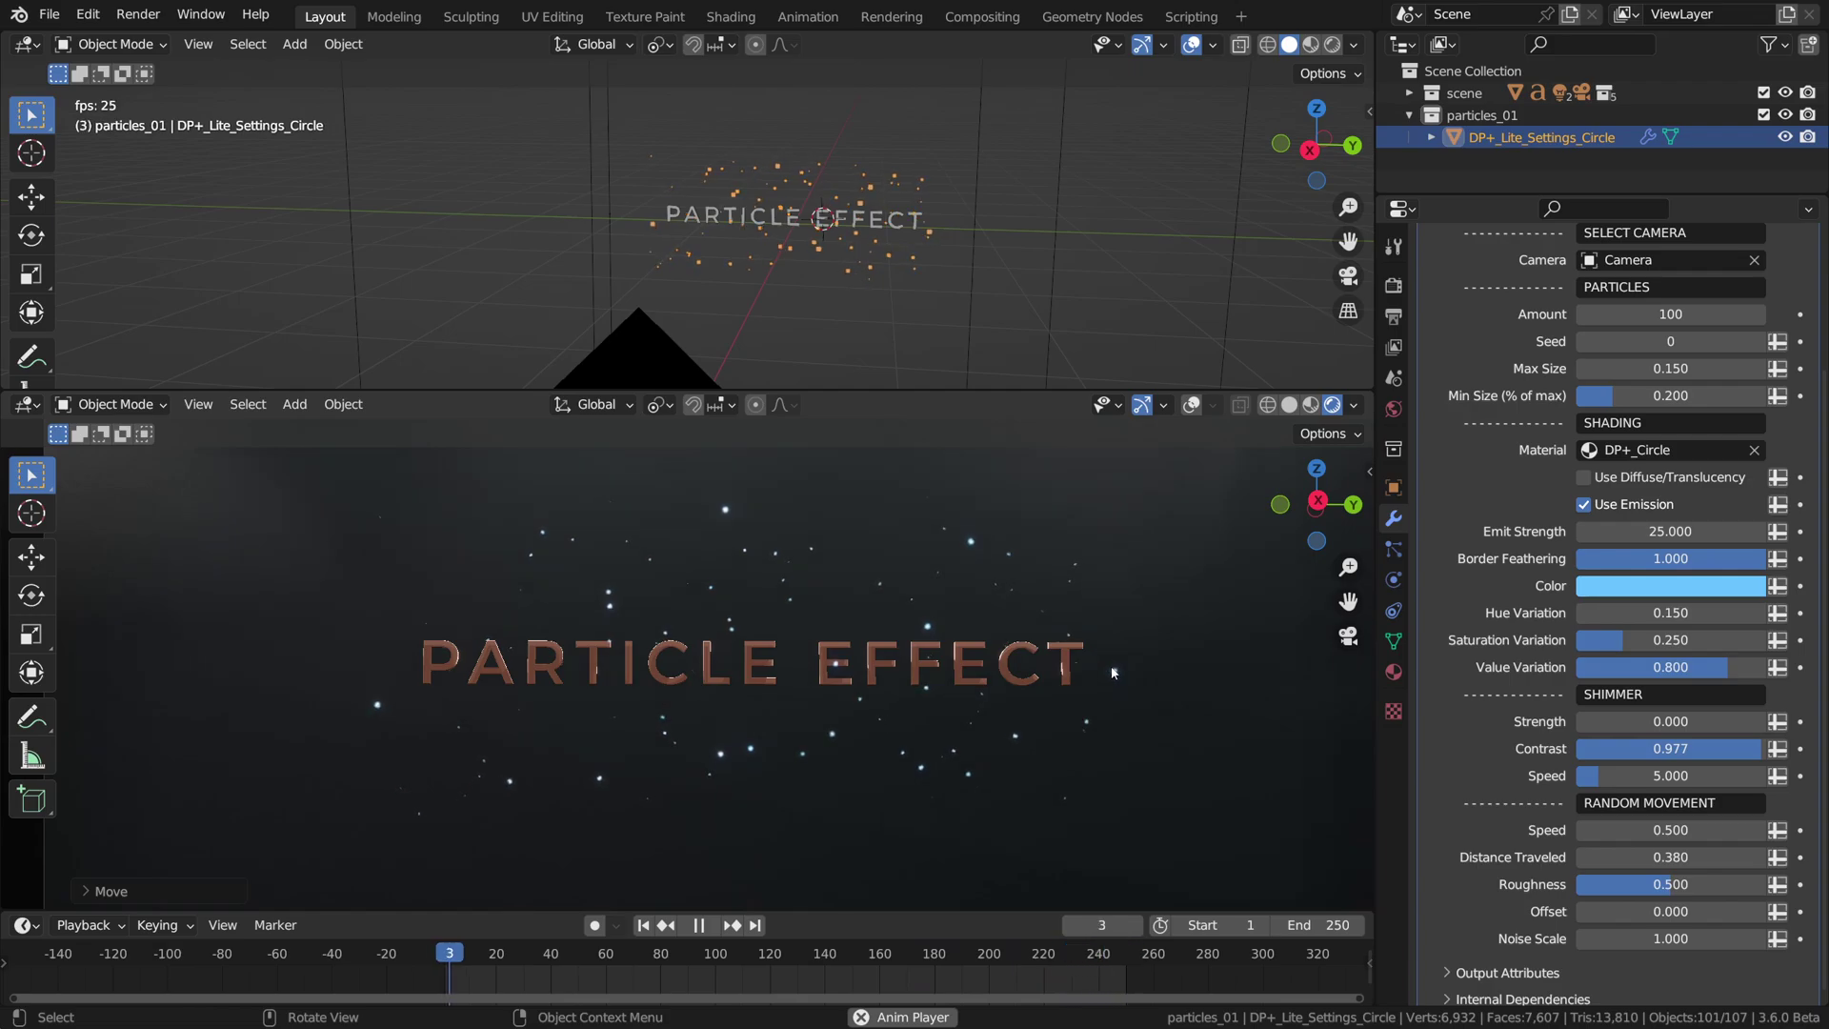
{"action": "left_click", "coordinate": [1649, 859]}
{"action": "type", "text": "1"}
{"action": "key", "text": "Return"}
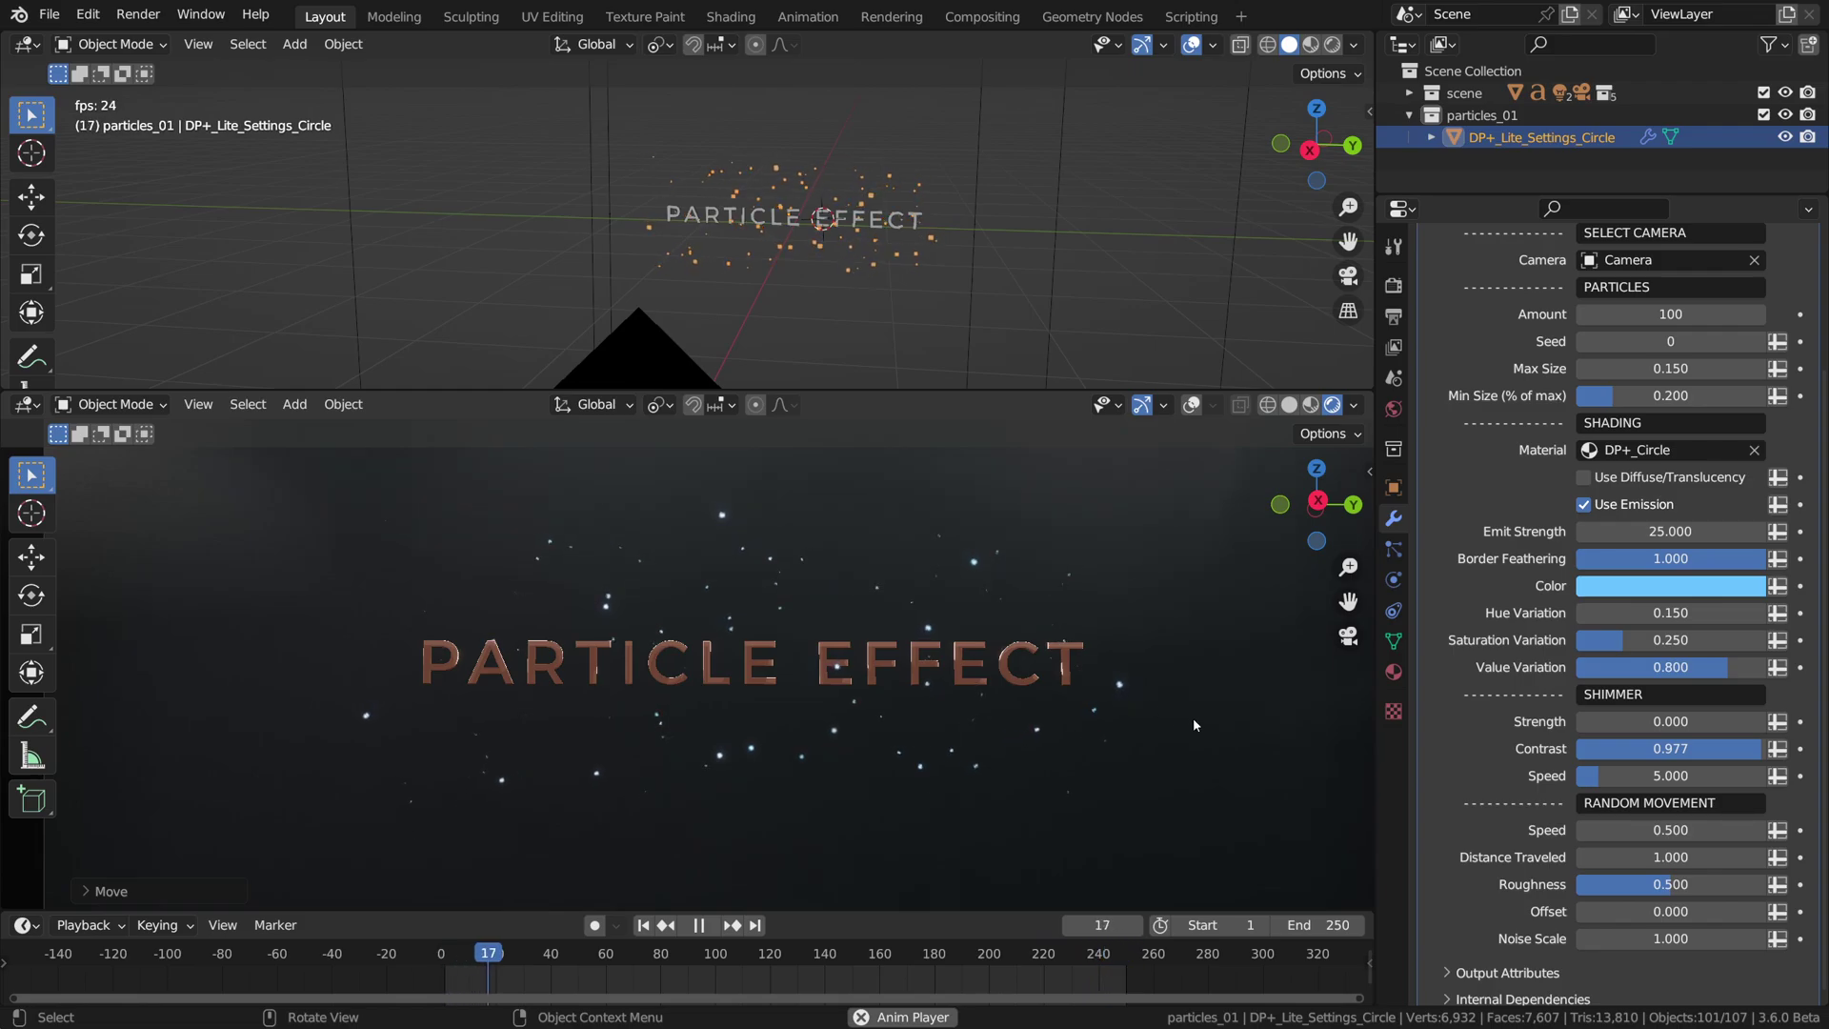
{"action": "left_click", "coordinate": [1759, 856]}
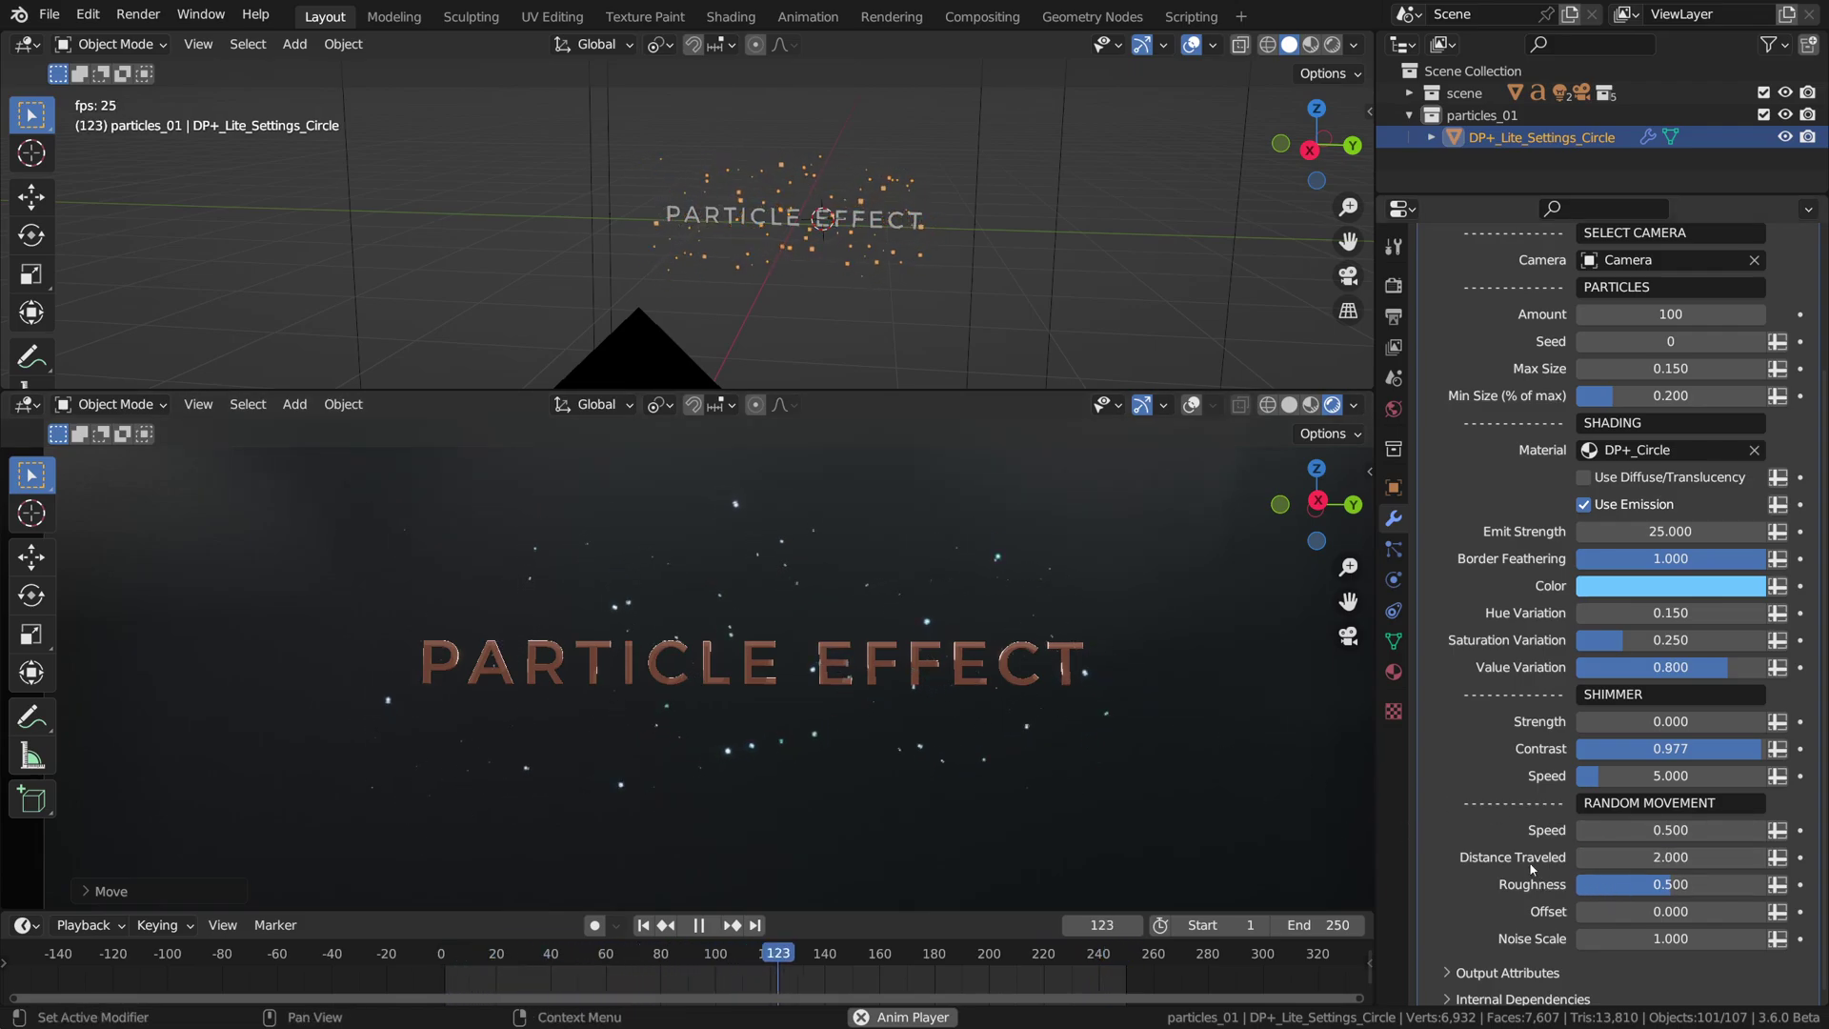
{"action": "left_click", "coordinate": [1654, 861]}
{"action": "type", "text": "4"}
{"action": "key", "text": "Return"}
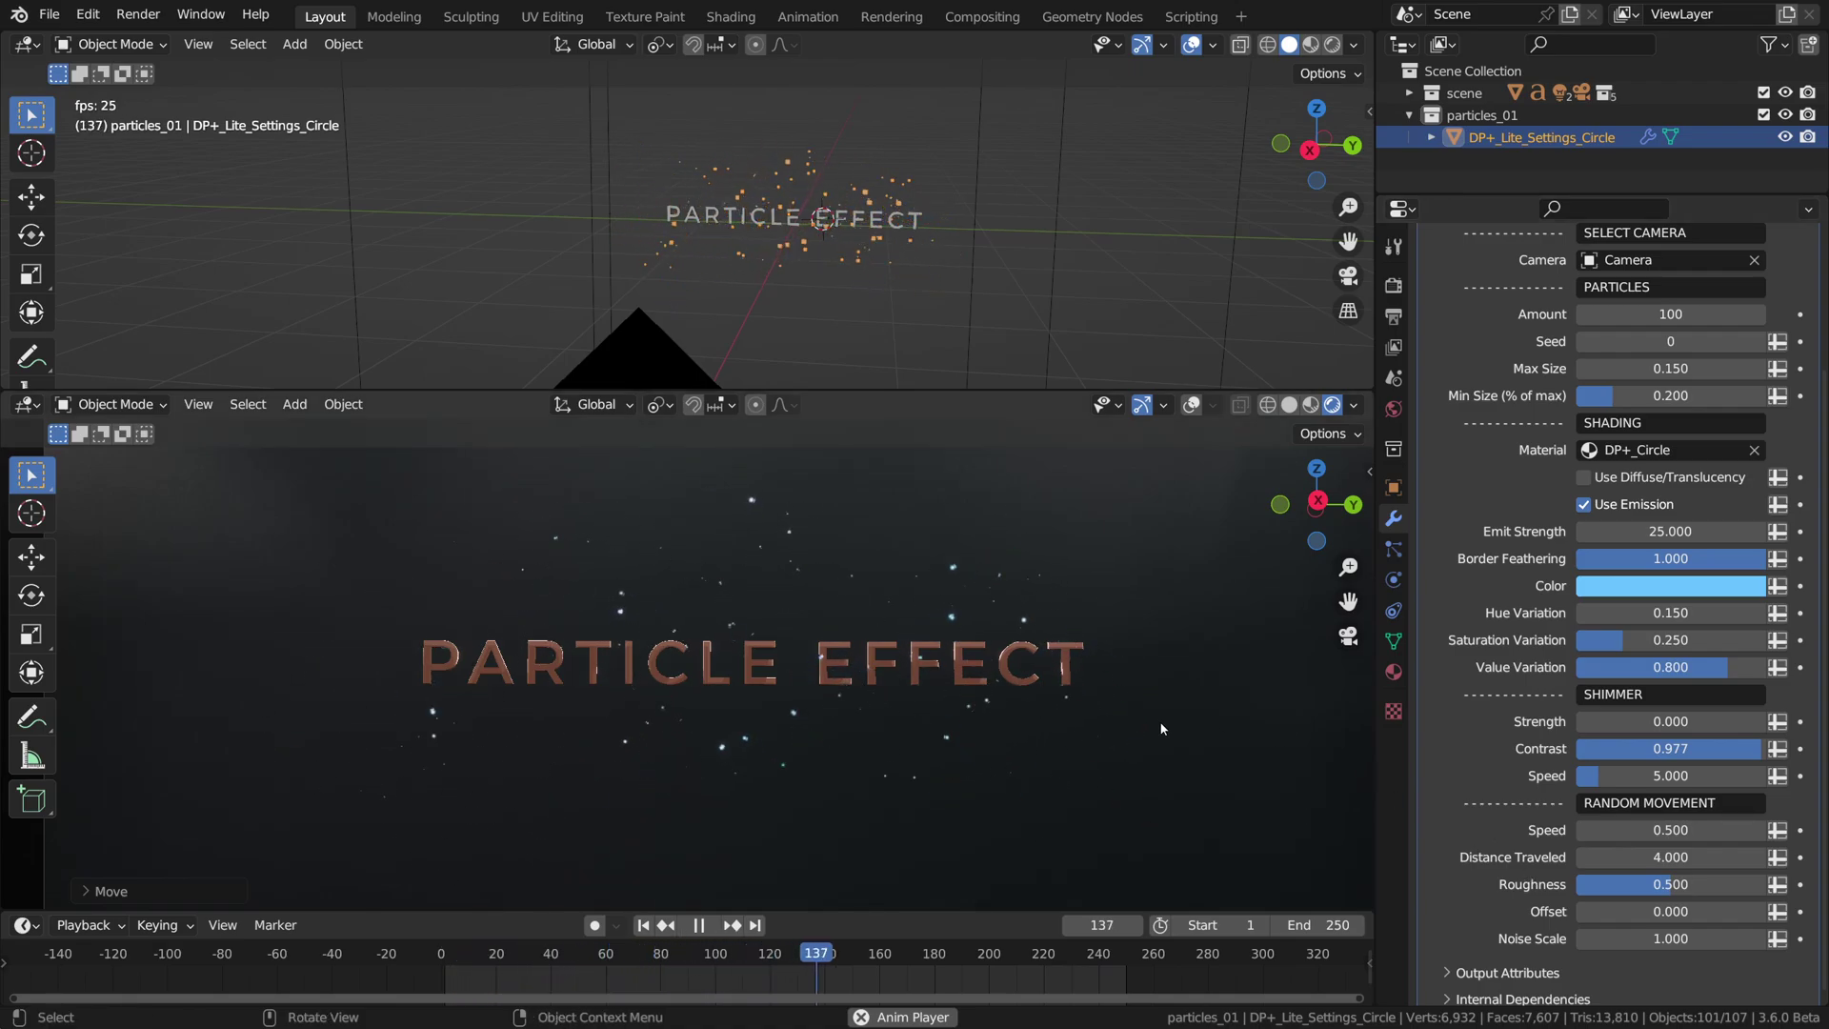
{"action": "scroll", "coordinate": [1163, 724], "scroll_direction": "down", "scroll_amount": 2}
{"action": "middle_click_drag", "start_coordinate": [1163, 719], "coordinate": [1025, 722], "text": "shift"}
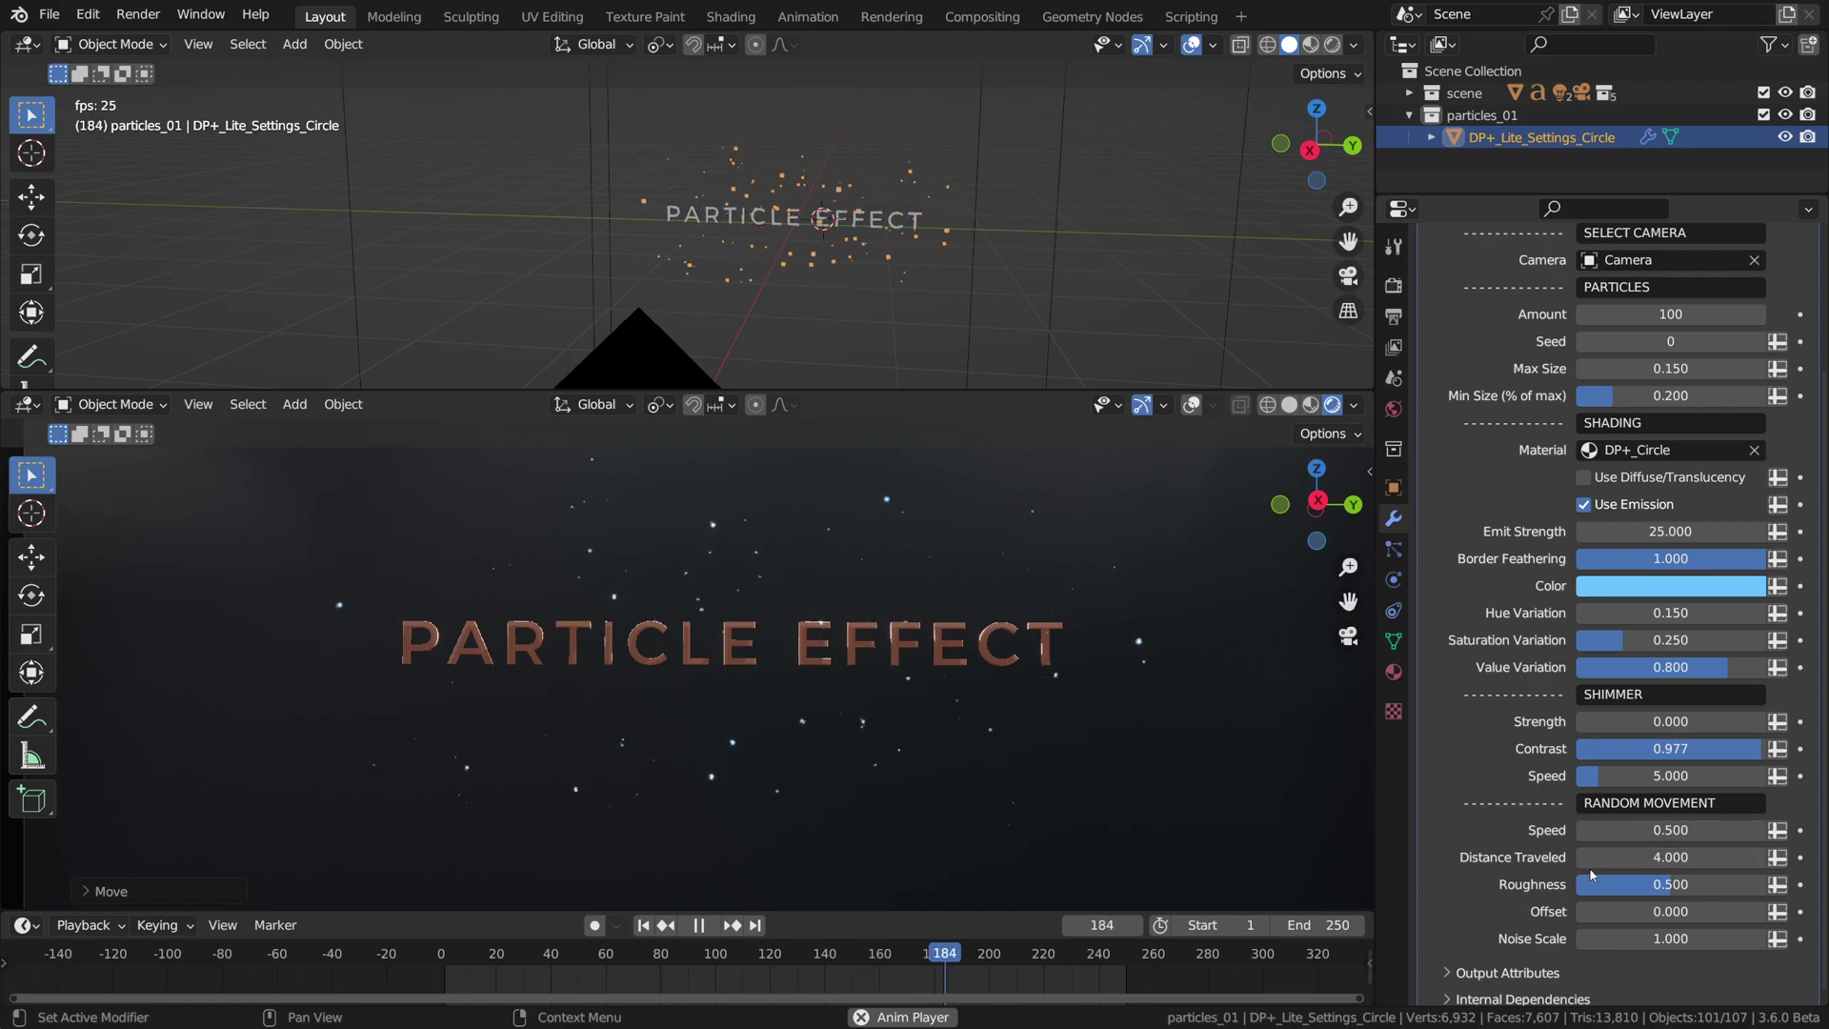
Adjust Random Movement Roughness from 0 to 0.8, then down to about 0.47
{"action": "left_click_drag", "start_coordinate": [1664, 888], "coordinate": [1577, 890]}
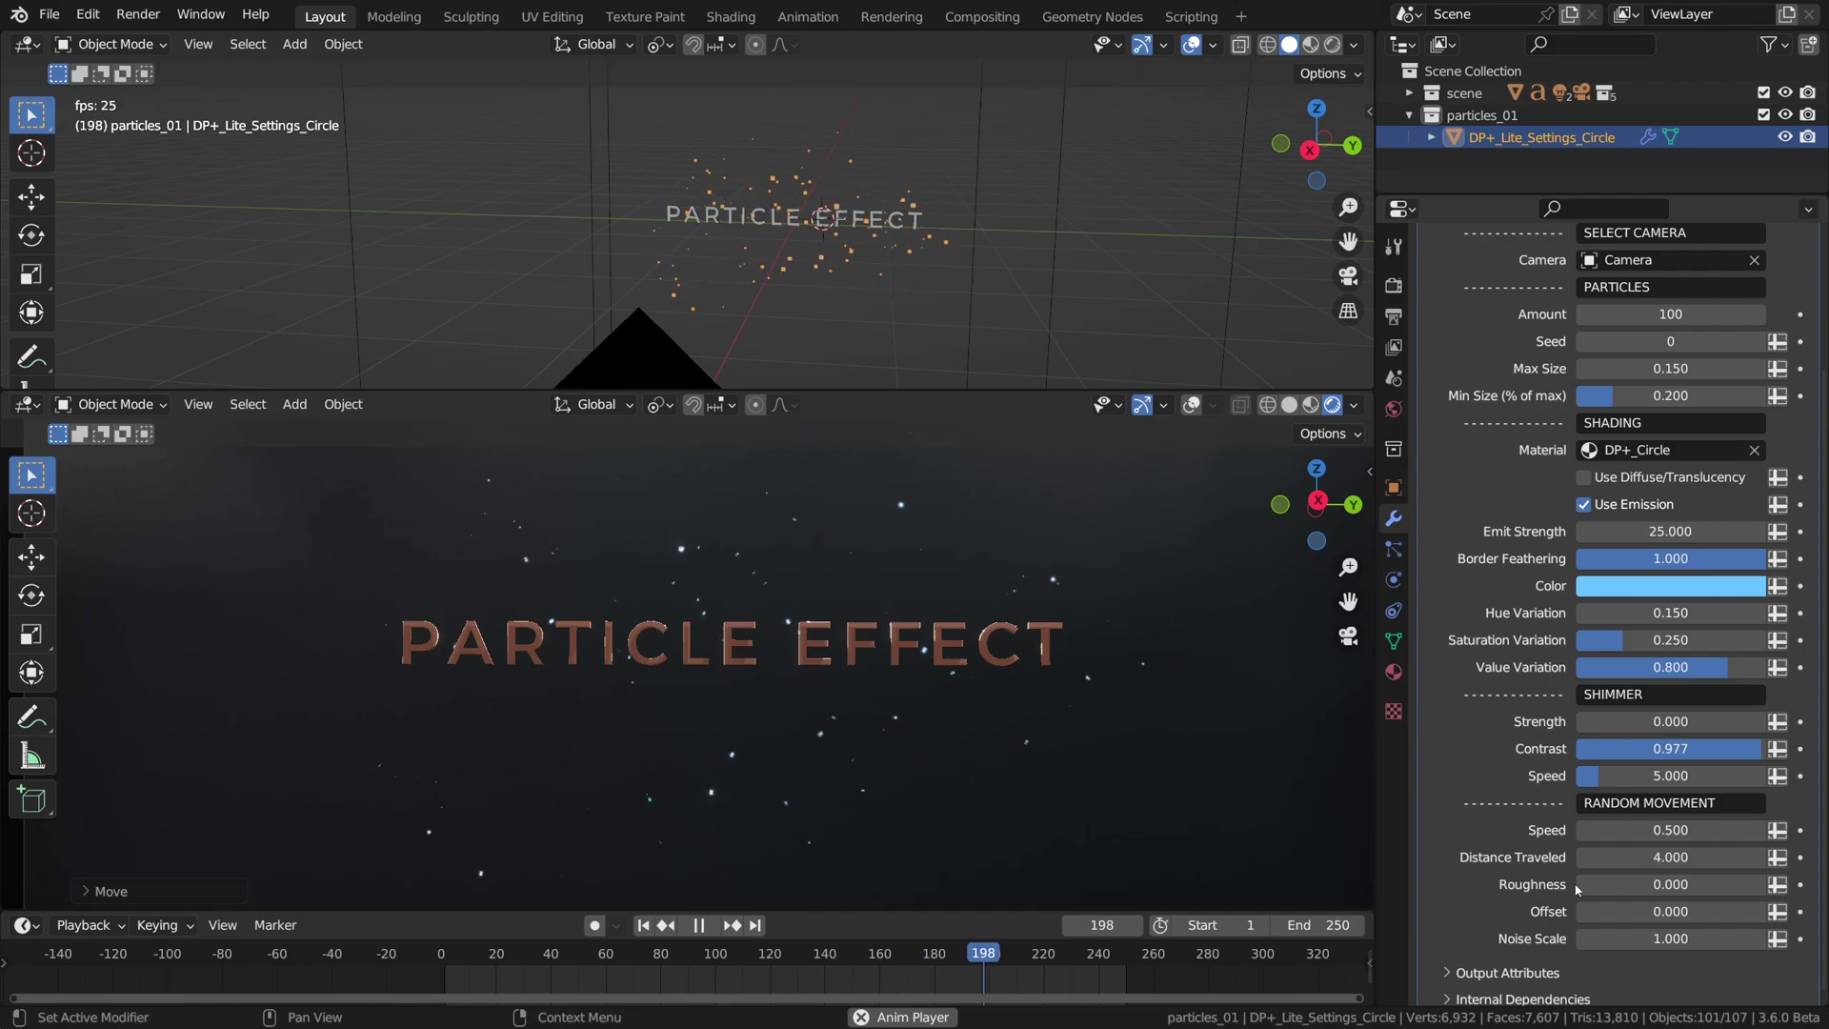
{"action": "left_click_drag", "start_coordinate": [1591, 886], "coordinate": [1651, 886]}
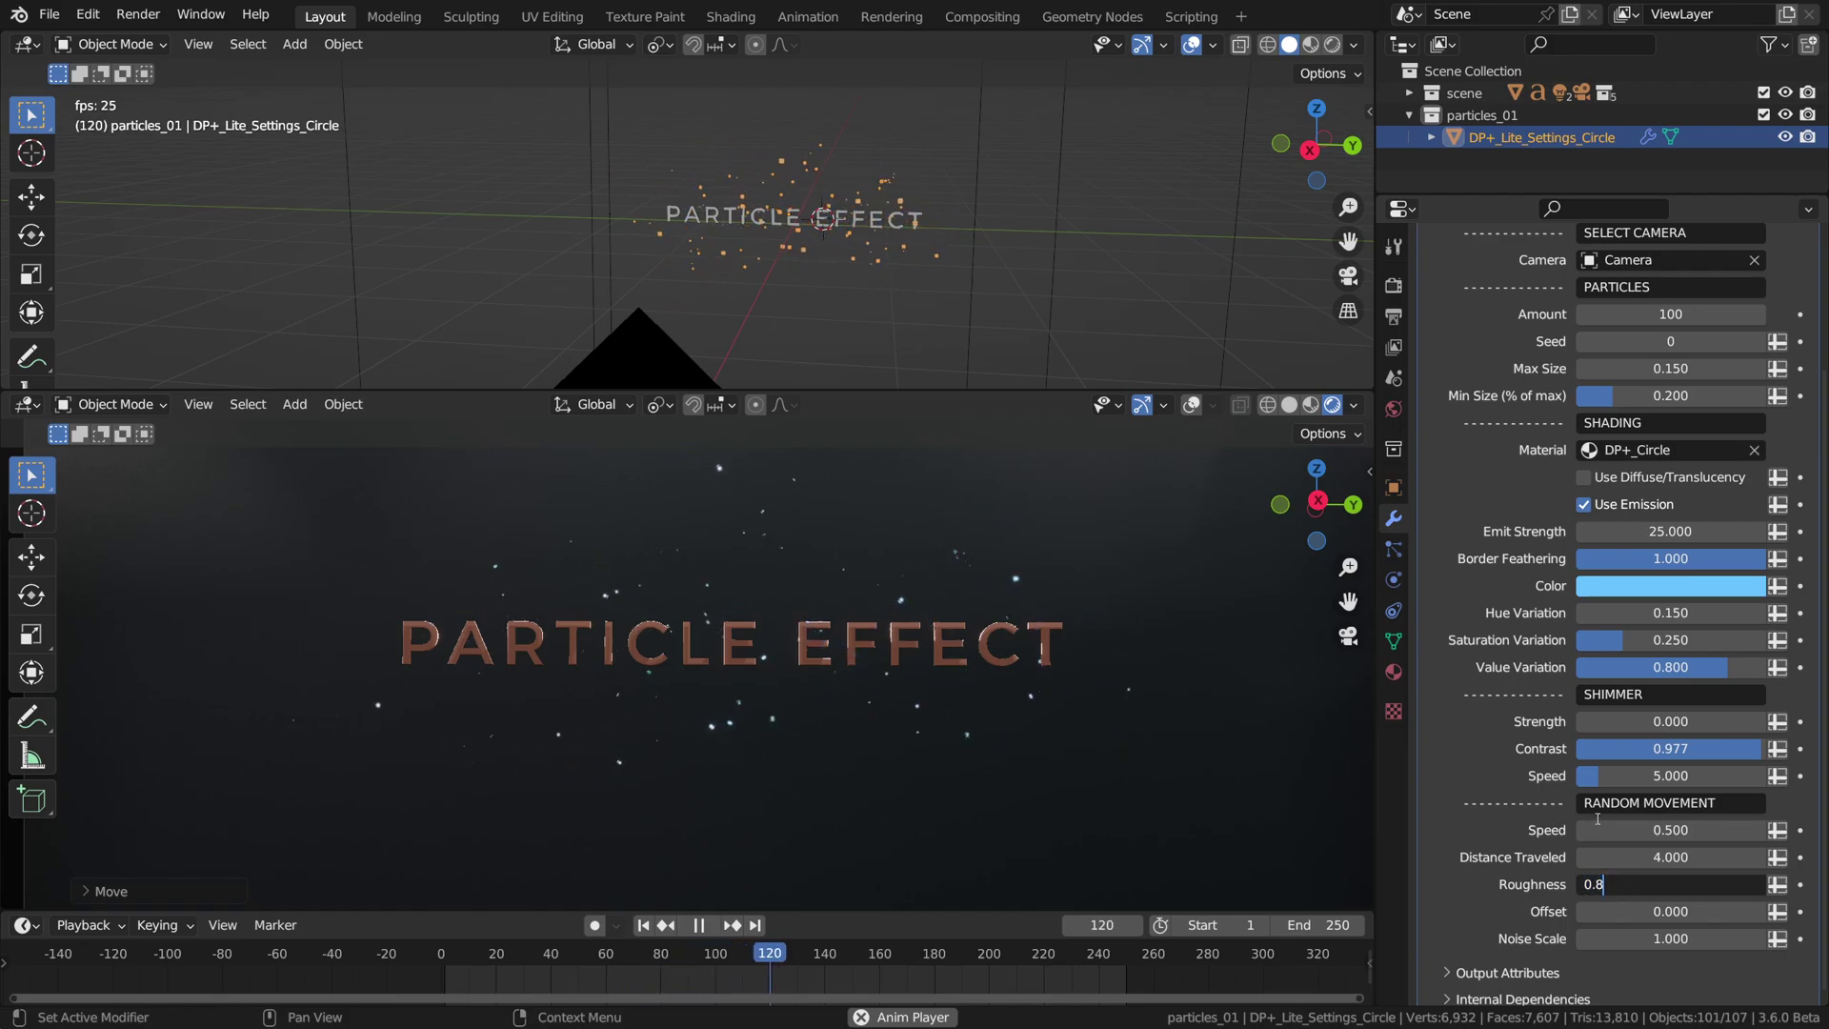
{"action": "key", "text": "Return"}
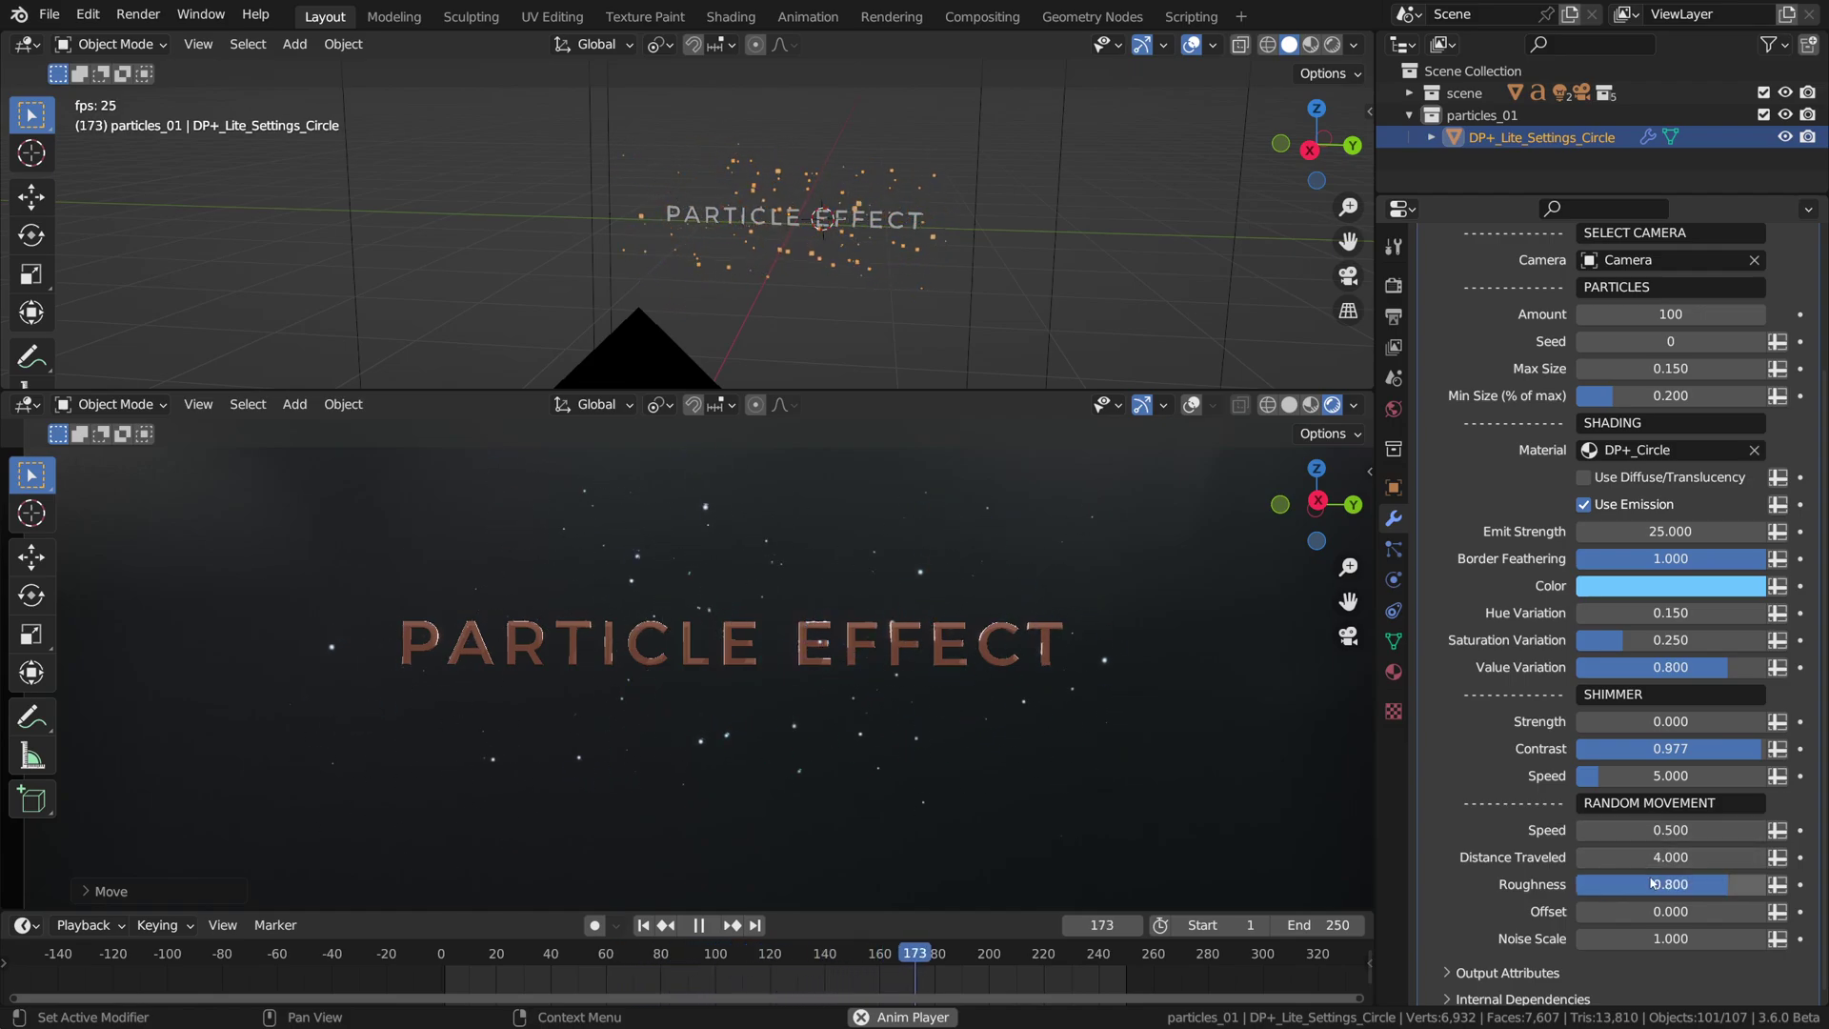
{"action": "left_click_drag", "start_coordinate": [1719, 888], "coordinate": [1695, 888]}
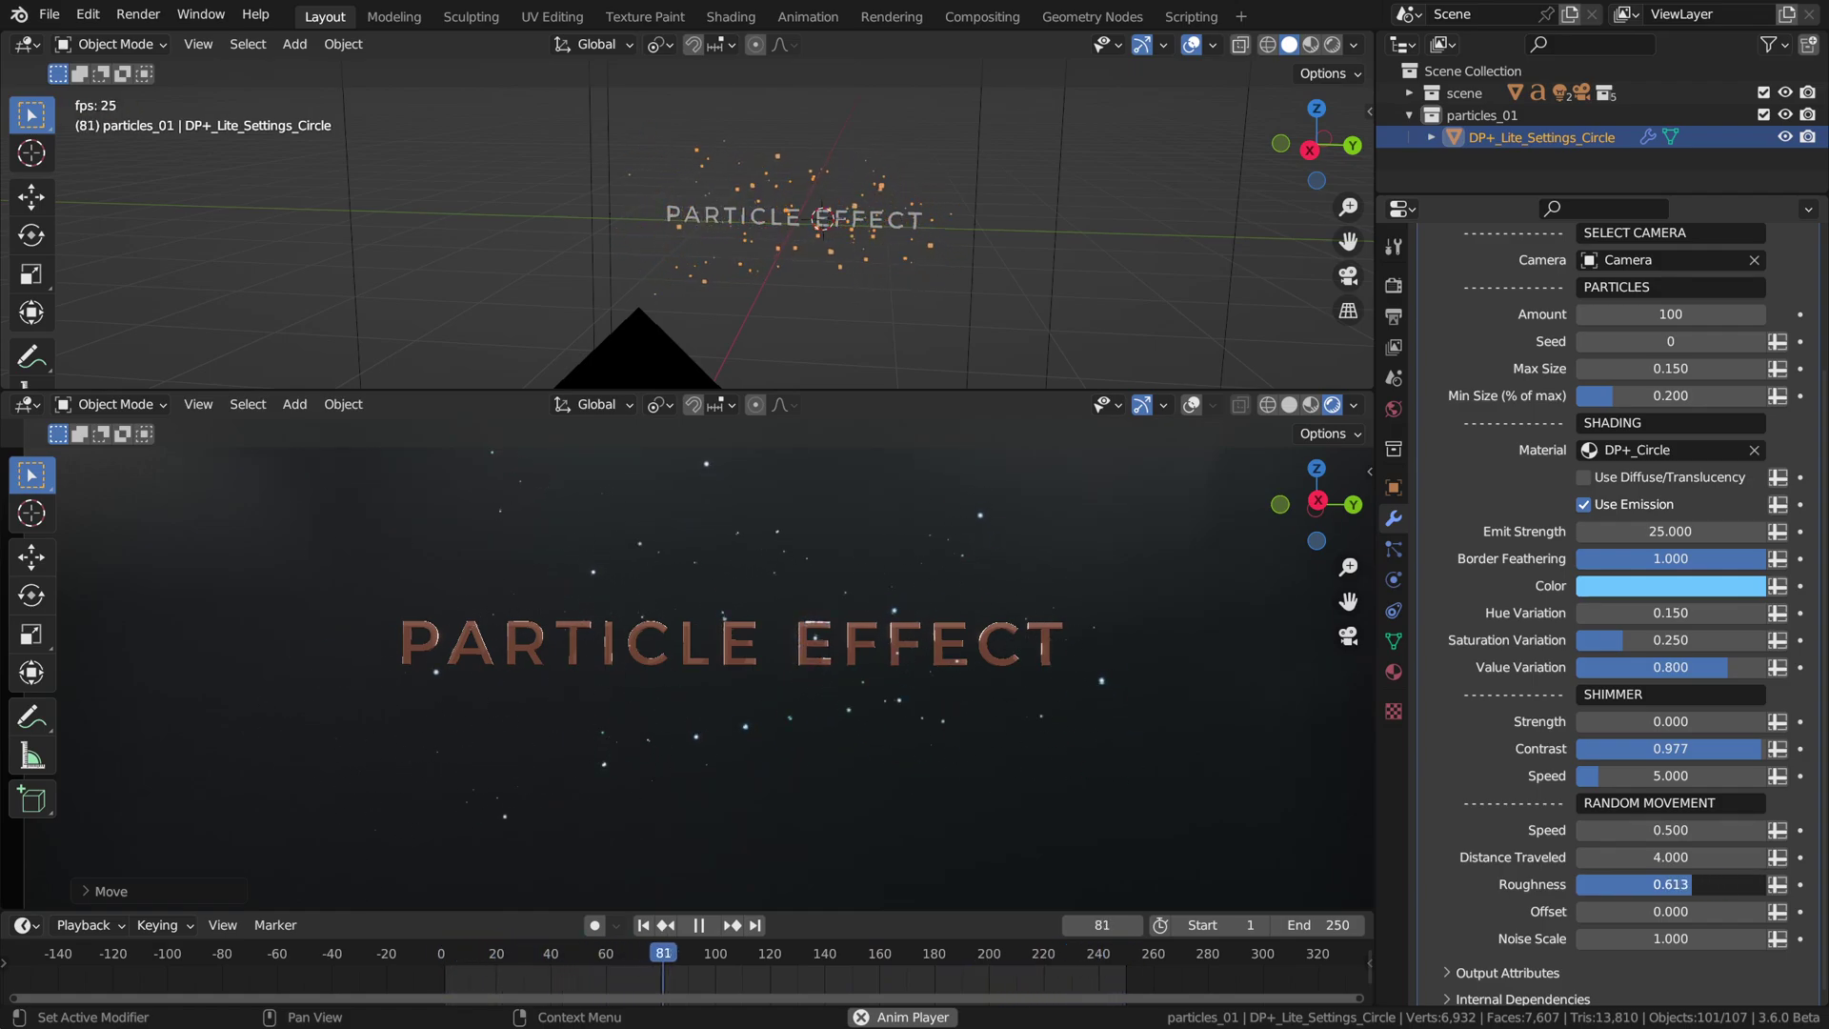
{"action": "left_click_drag", "start_coordinate": [1691, 888], "coordinate": [1672, 888]}
Set Roughness to 0.420 and return Random Movement Offset to 0 after a trial
{"action": "double_click", "coordinate": [1706, 885]}
{"action": "type", "text": "42"}
{"action": "key", "text": "Return"}
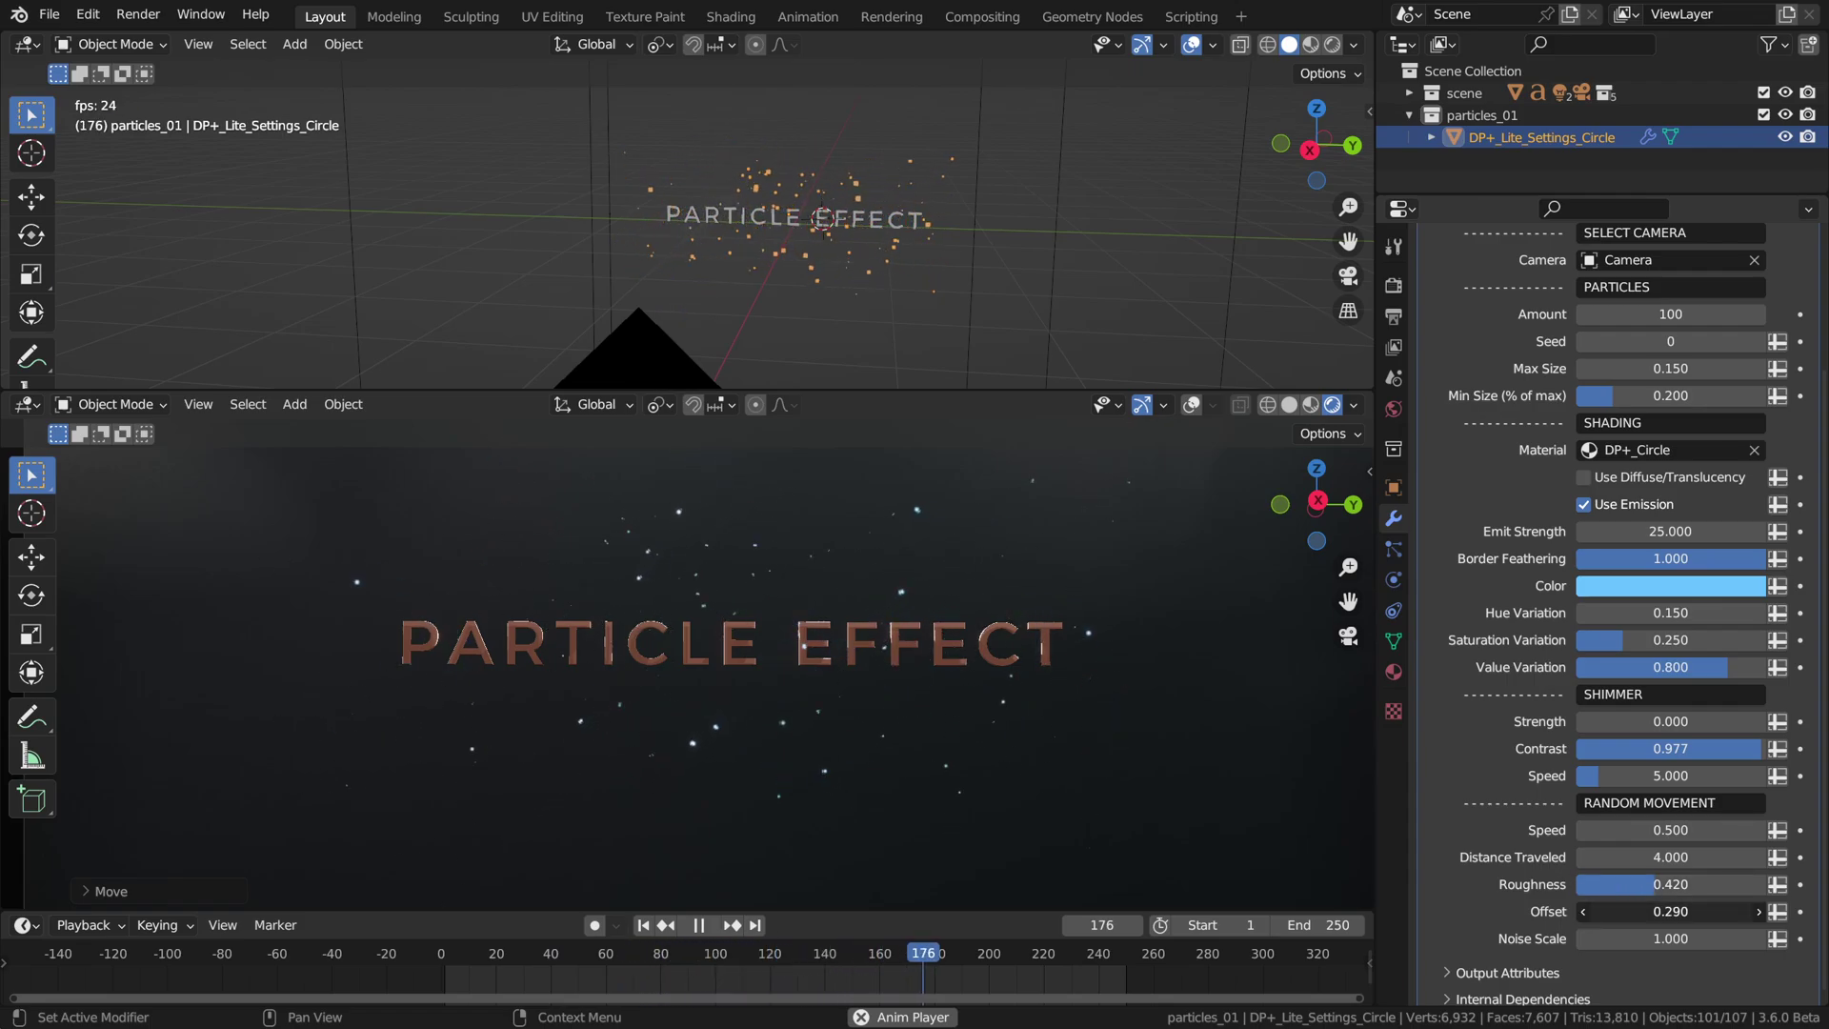
{"action": "left_click_drag", "start_coordinate": [1671, 911], "coordinate": [1620, 910]}
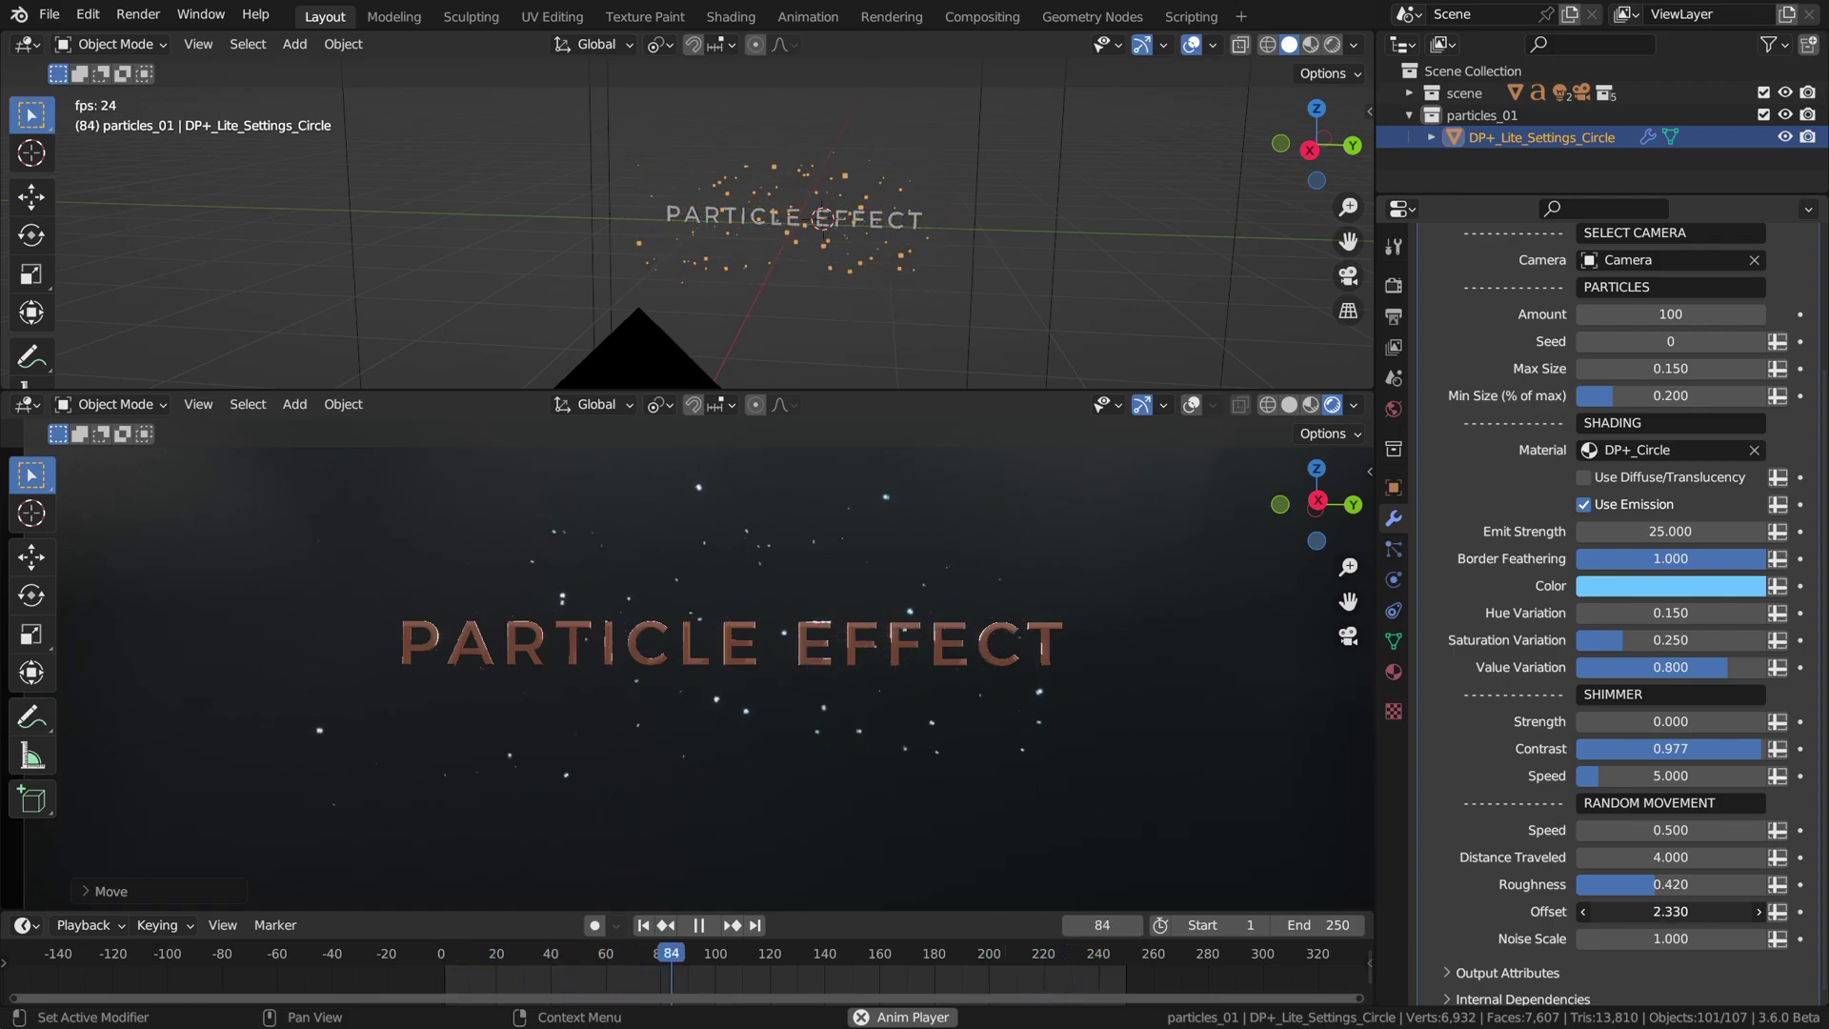
{"action": "left_click_drag", "start_coordinate": [1671, 911], "coordinate": [1601, 911]}
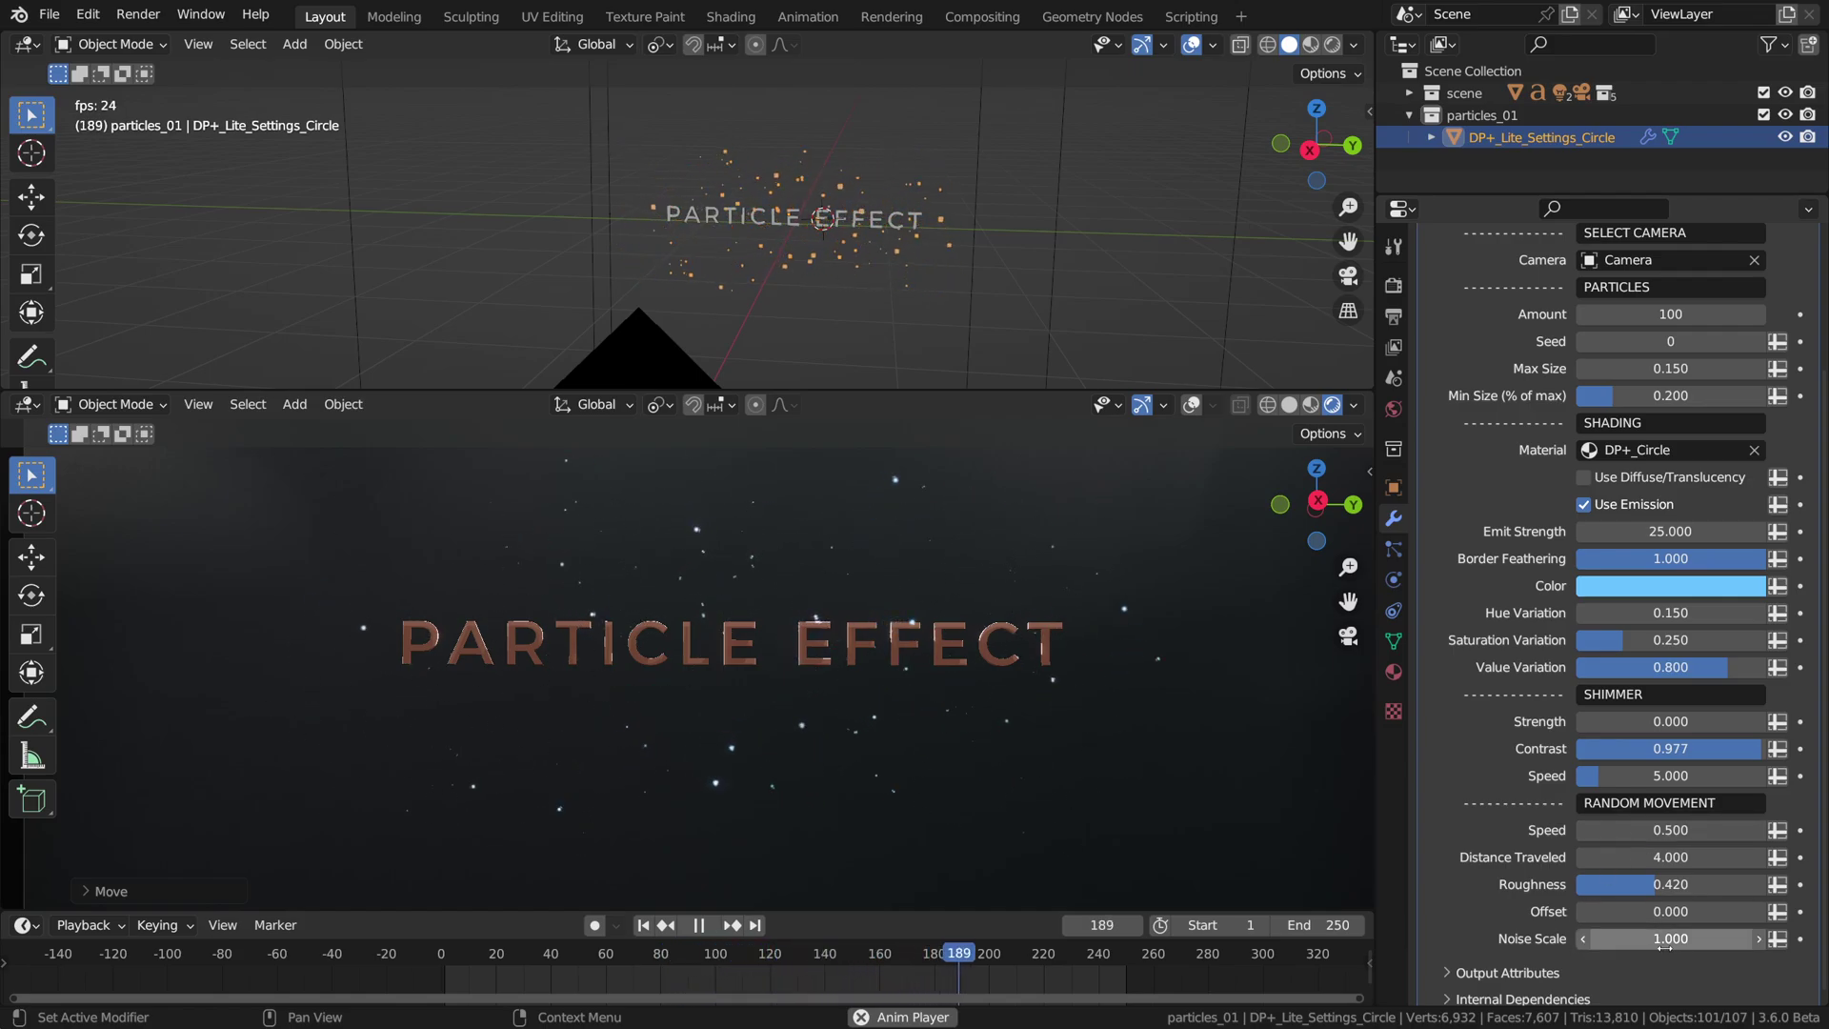
Set Random Movement Noise Scale to 1.000 after trying 0 and 3
{"action": "left_click_drag", "start_coordinate": [1657, 938], "coordinate": [1492, 939]}
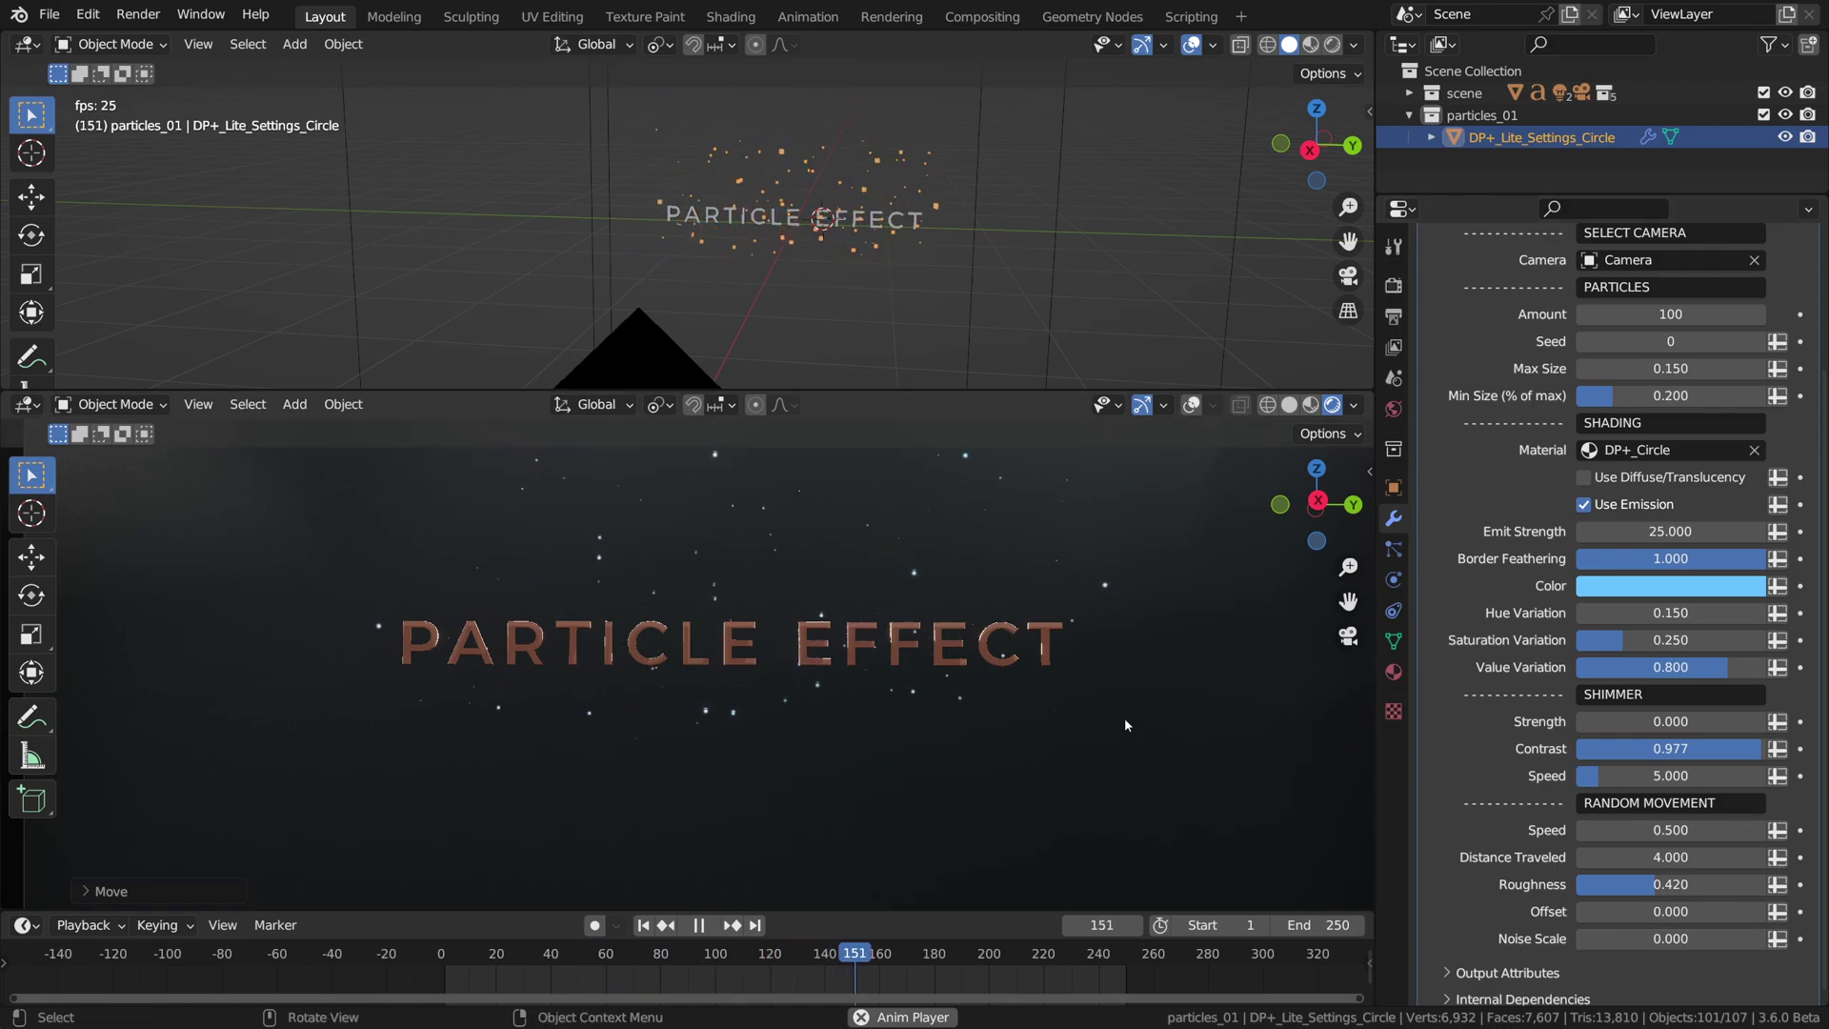
{"action": "middle_click", "coordinate": [920, 570], "text": "alt"}
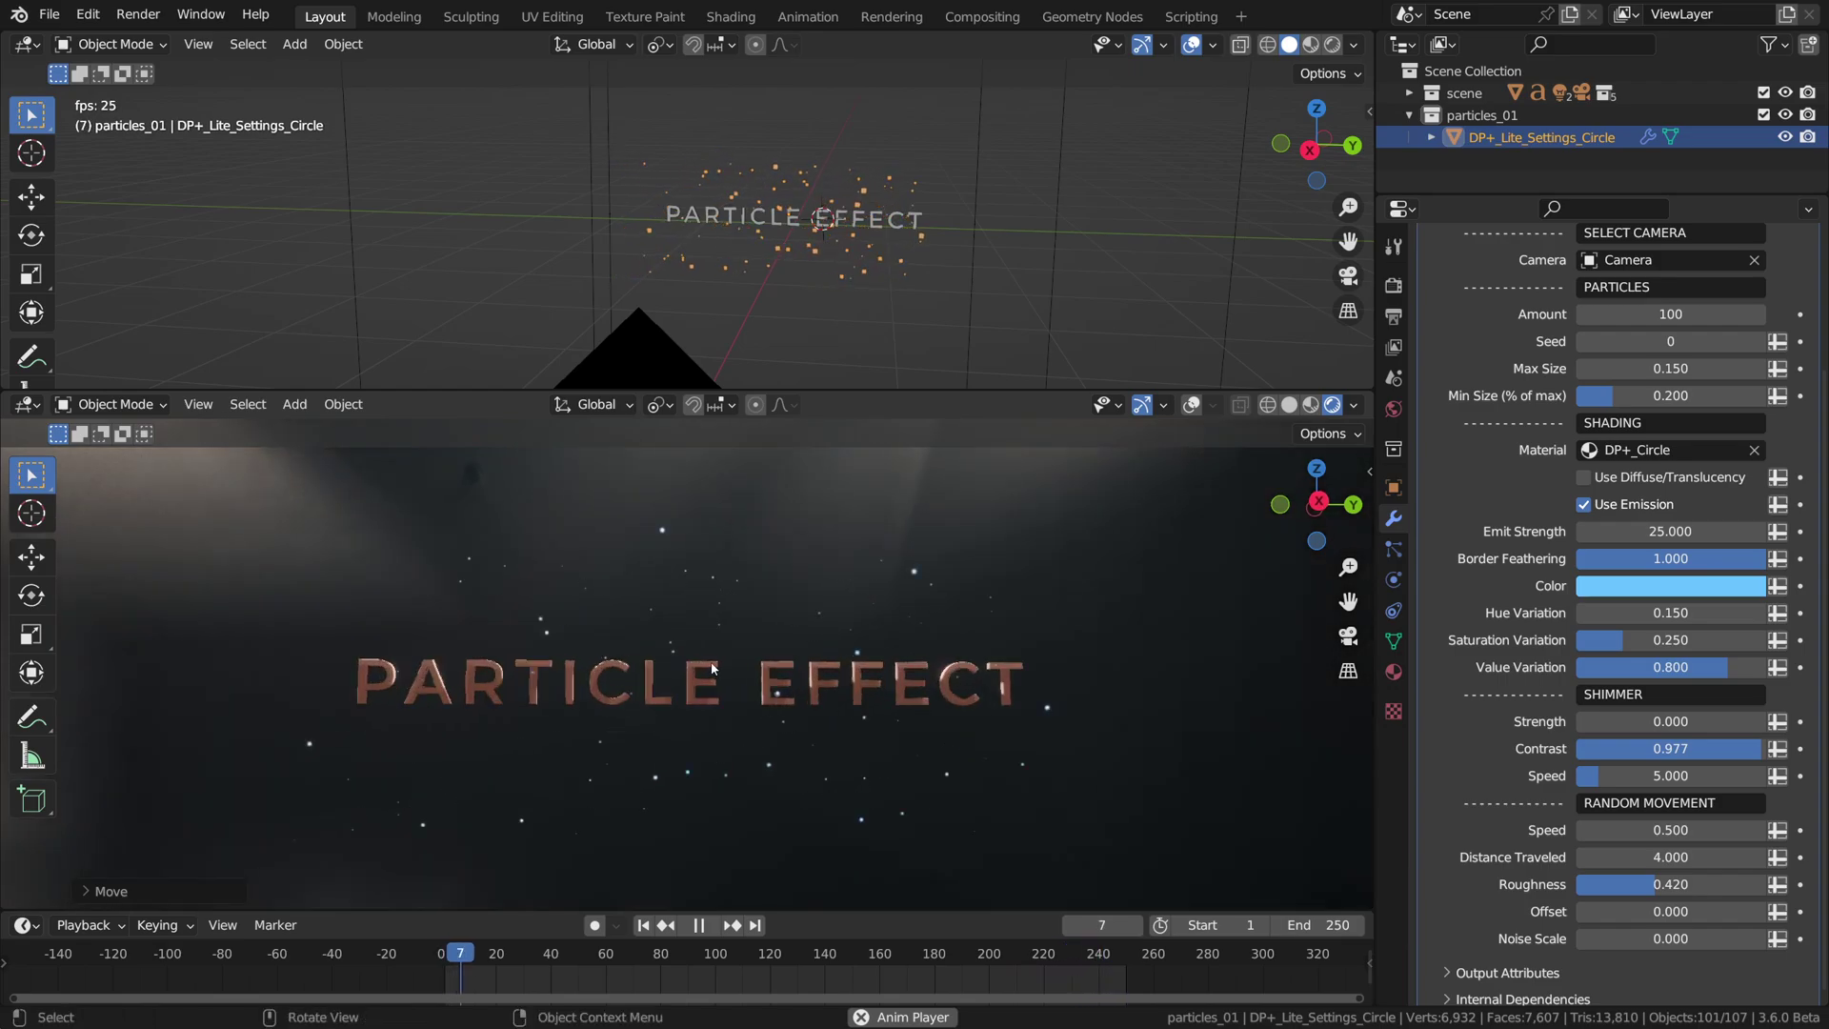
{"action": "middle_click_drag", "start_coordinate": [679, 660], "coordinate": [625, 718]}
{"action": "key", "text": "KP_0"}
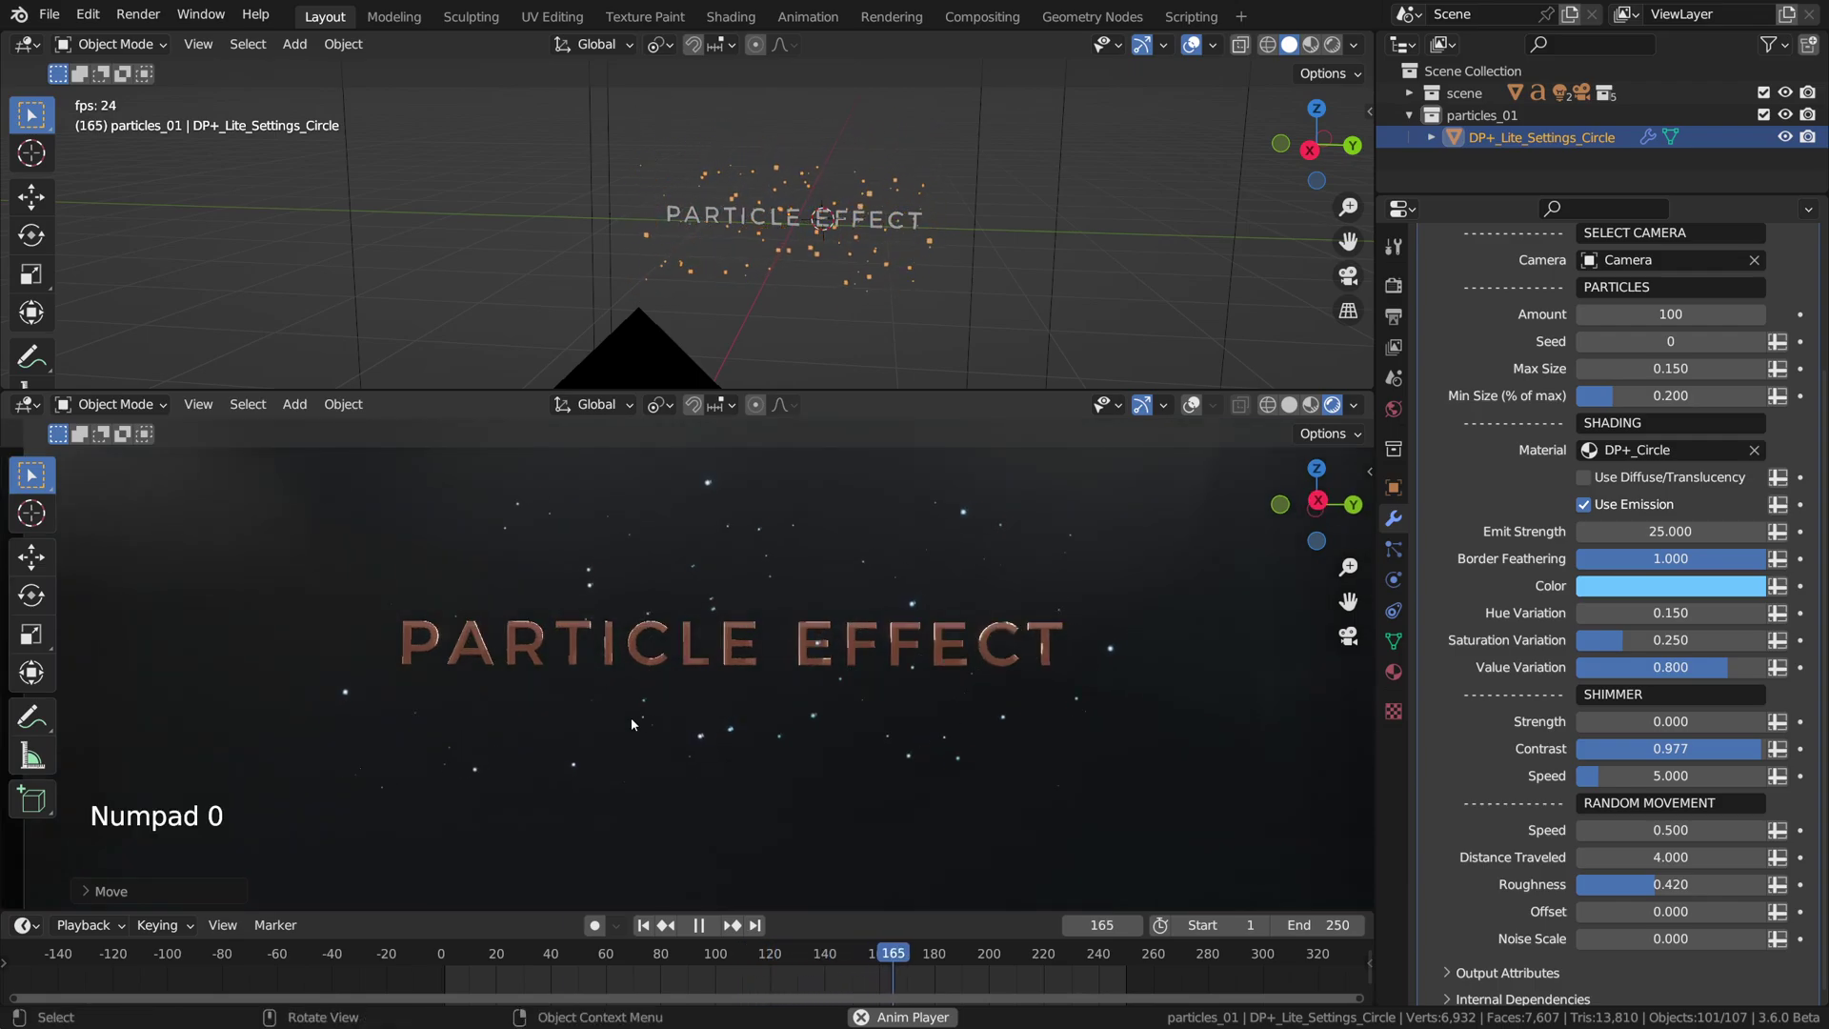
{"action": "left_click_drag", "start_coordinate": [1631, 941], "coordinate": [1701, 942]}
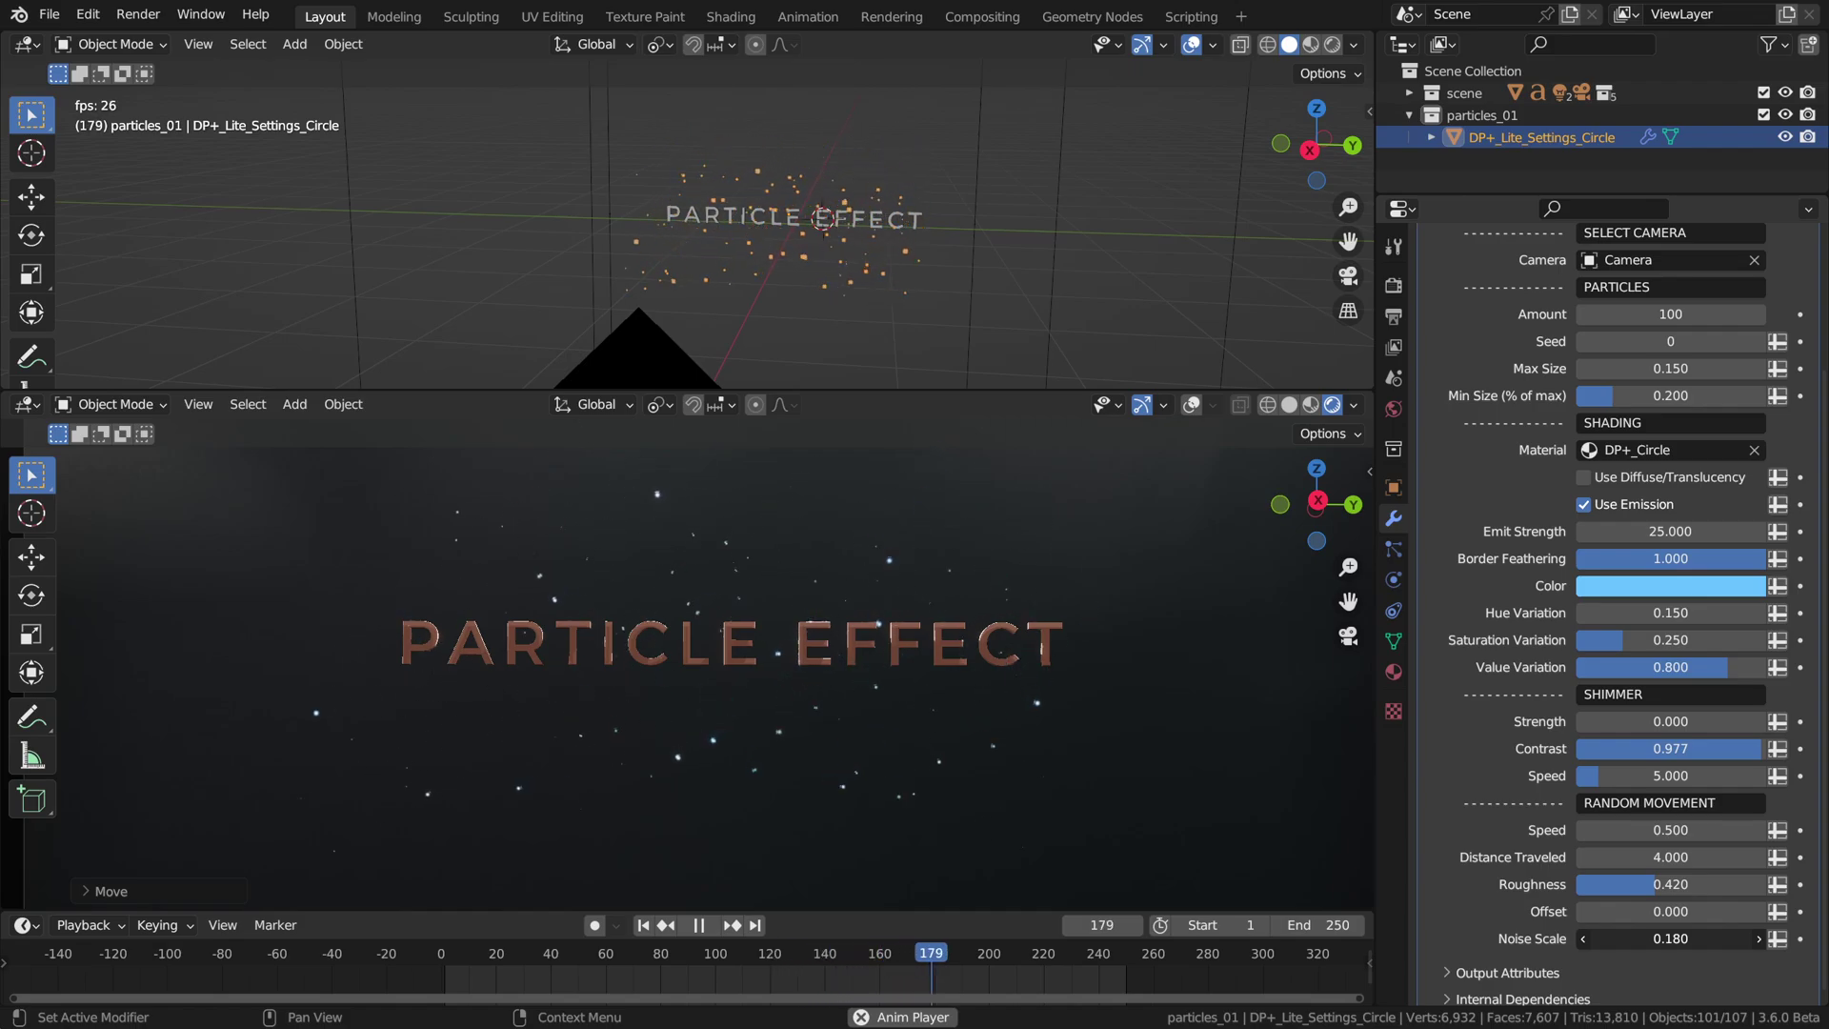
{"action": "left_click", "coordinate": [1671, 939]}
{"action": "type", "text": "1"}
{"action": "key", "text": "Return"}
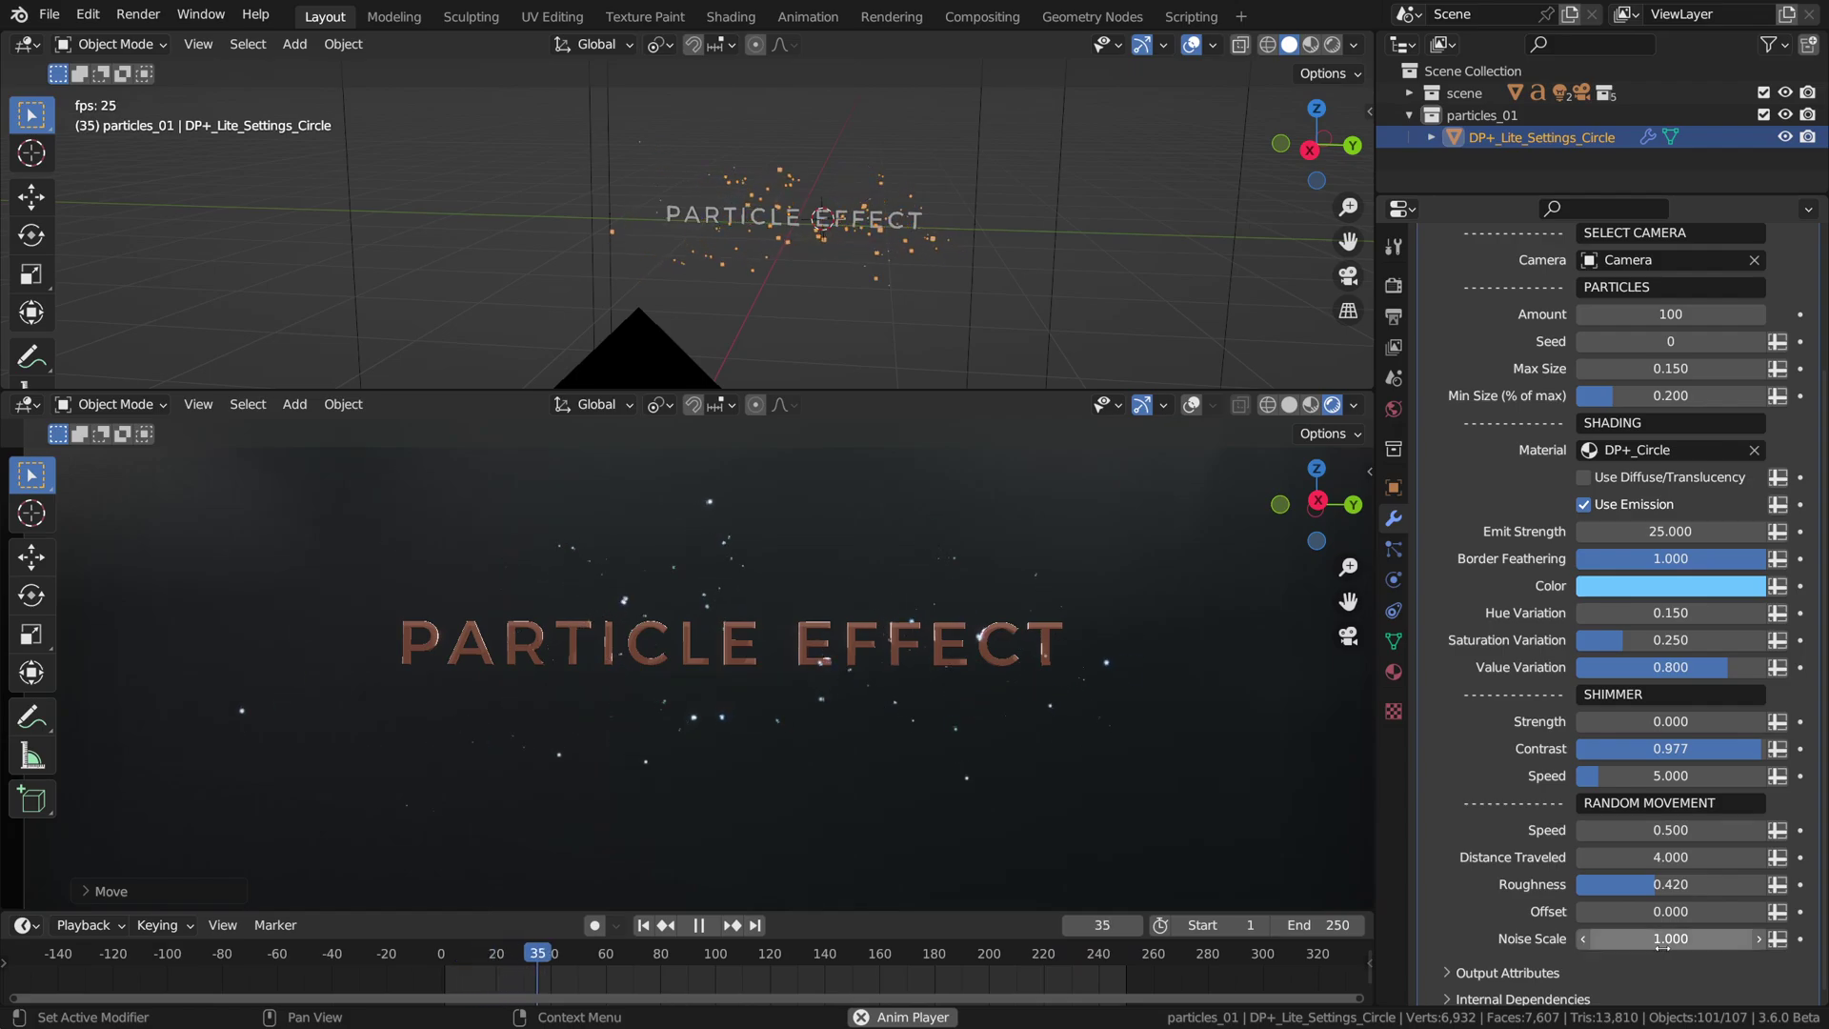
{"action": "left_click", "coordinate": [1666, 943]}
{"action": "type", "text": "3"}
{"action": "key", "text": "Return"}
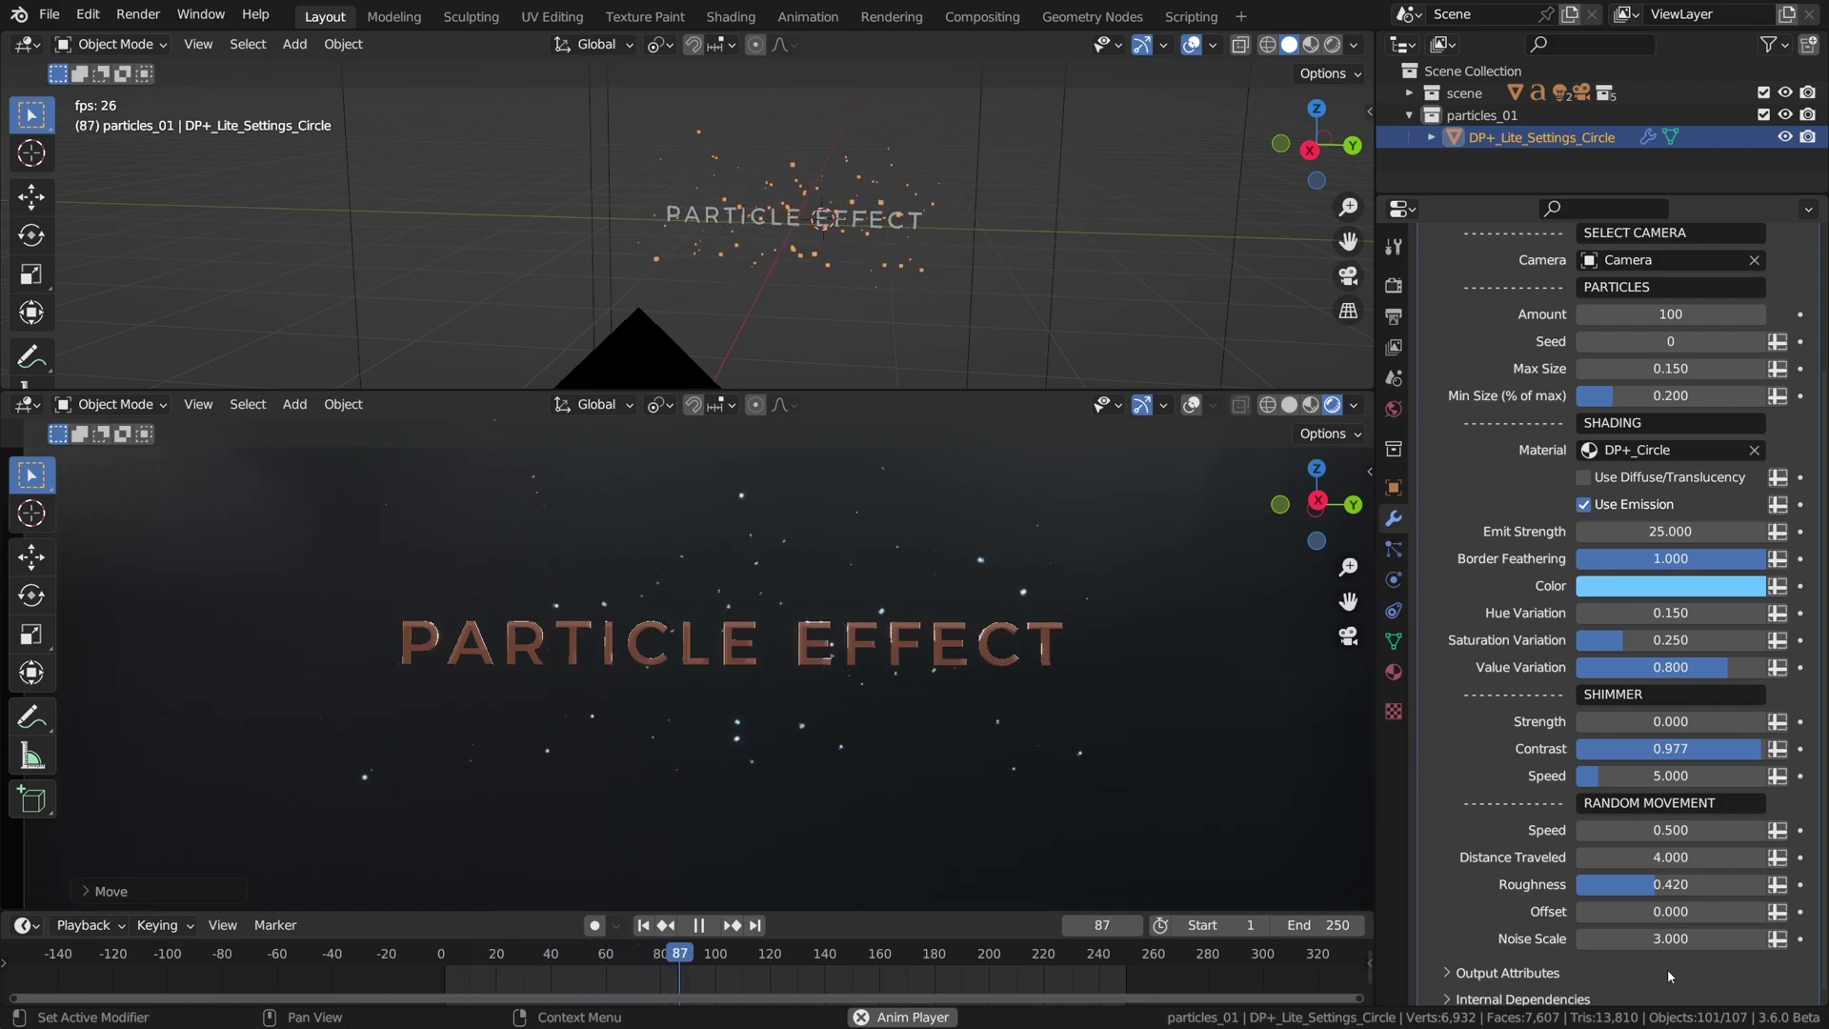
{"action": "left_click", "coordinate": [1676, 948]}
{"action": "type", "text": "1"}
{"action": "key", "text": "Return"}
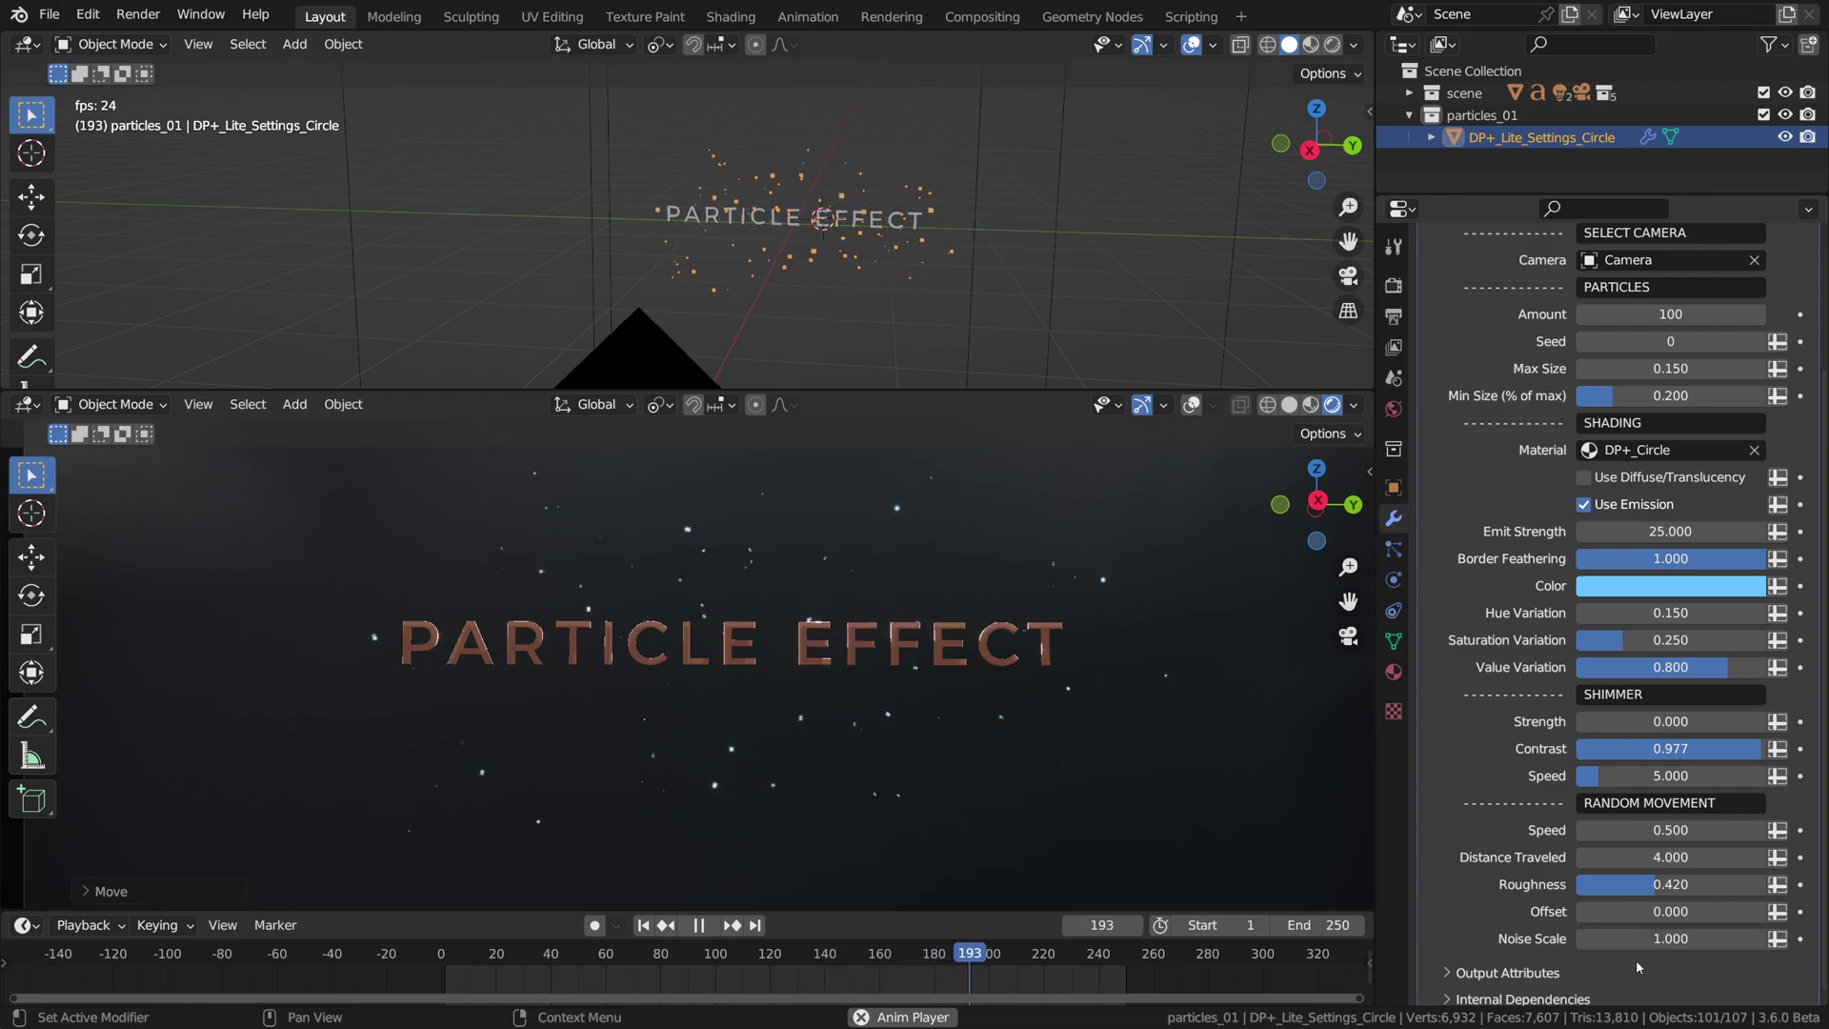
{"action": "scroll", "coordinate": [966, 736], "scroll_direction": "down", "scroll_amount": 2}
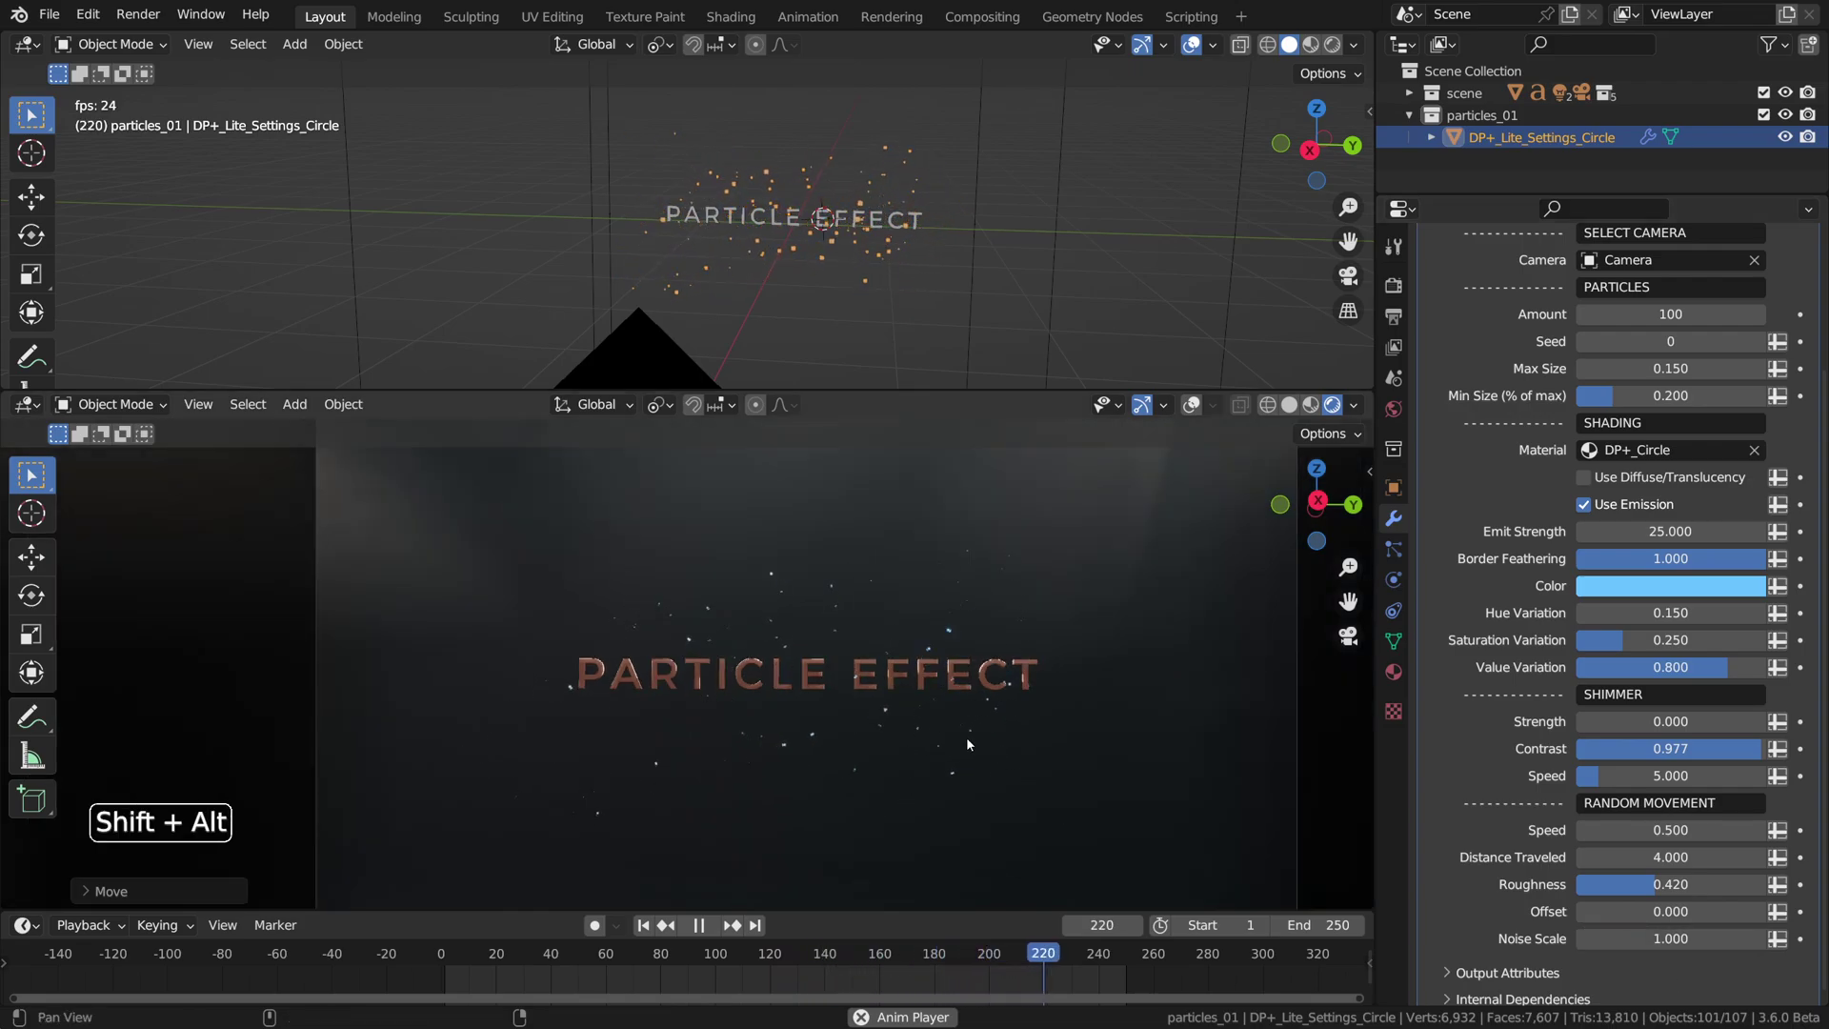
Shrink the dust particles' Max Size from 0.150 to 0.130
{"action": "middle_click_drag", "start_coordinate": [967, 735], "coordinate": [924, 729], "text": "shift"}
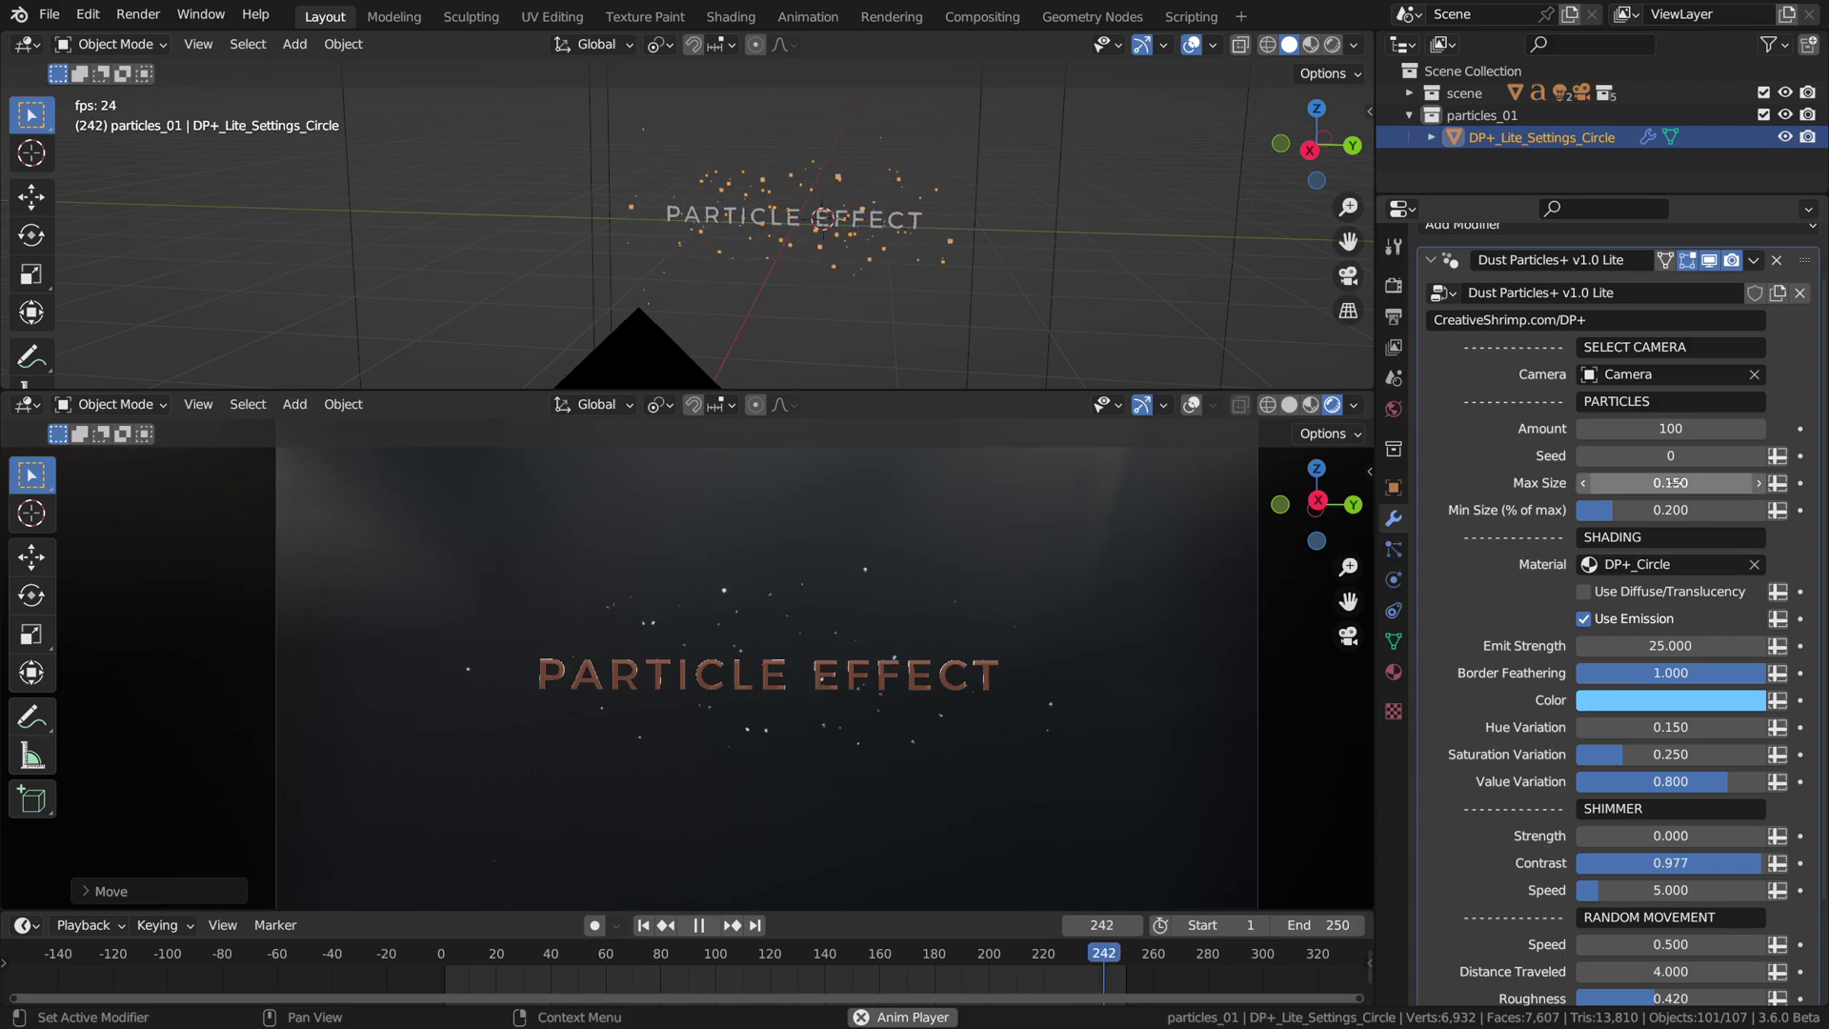
{"action": "left_click_drag", "start_coordinate": [1672, 483], "coordinate": [1658, 483], "text": "shift"}
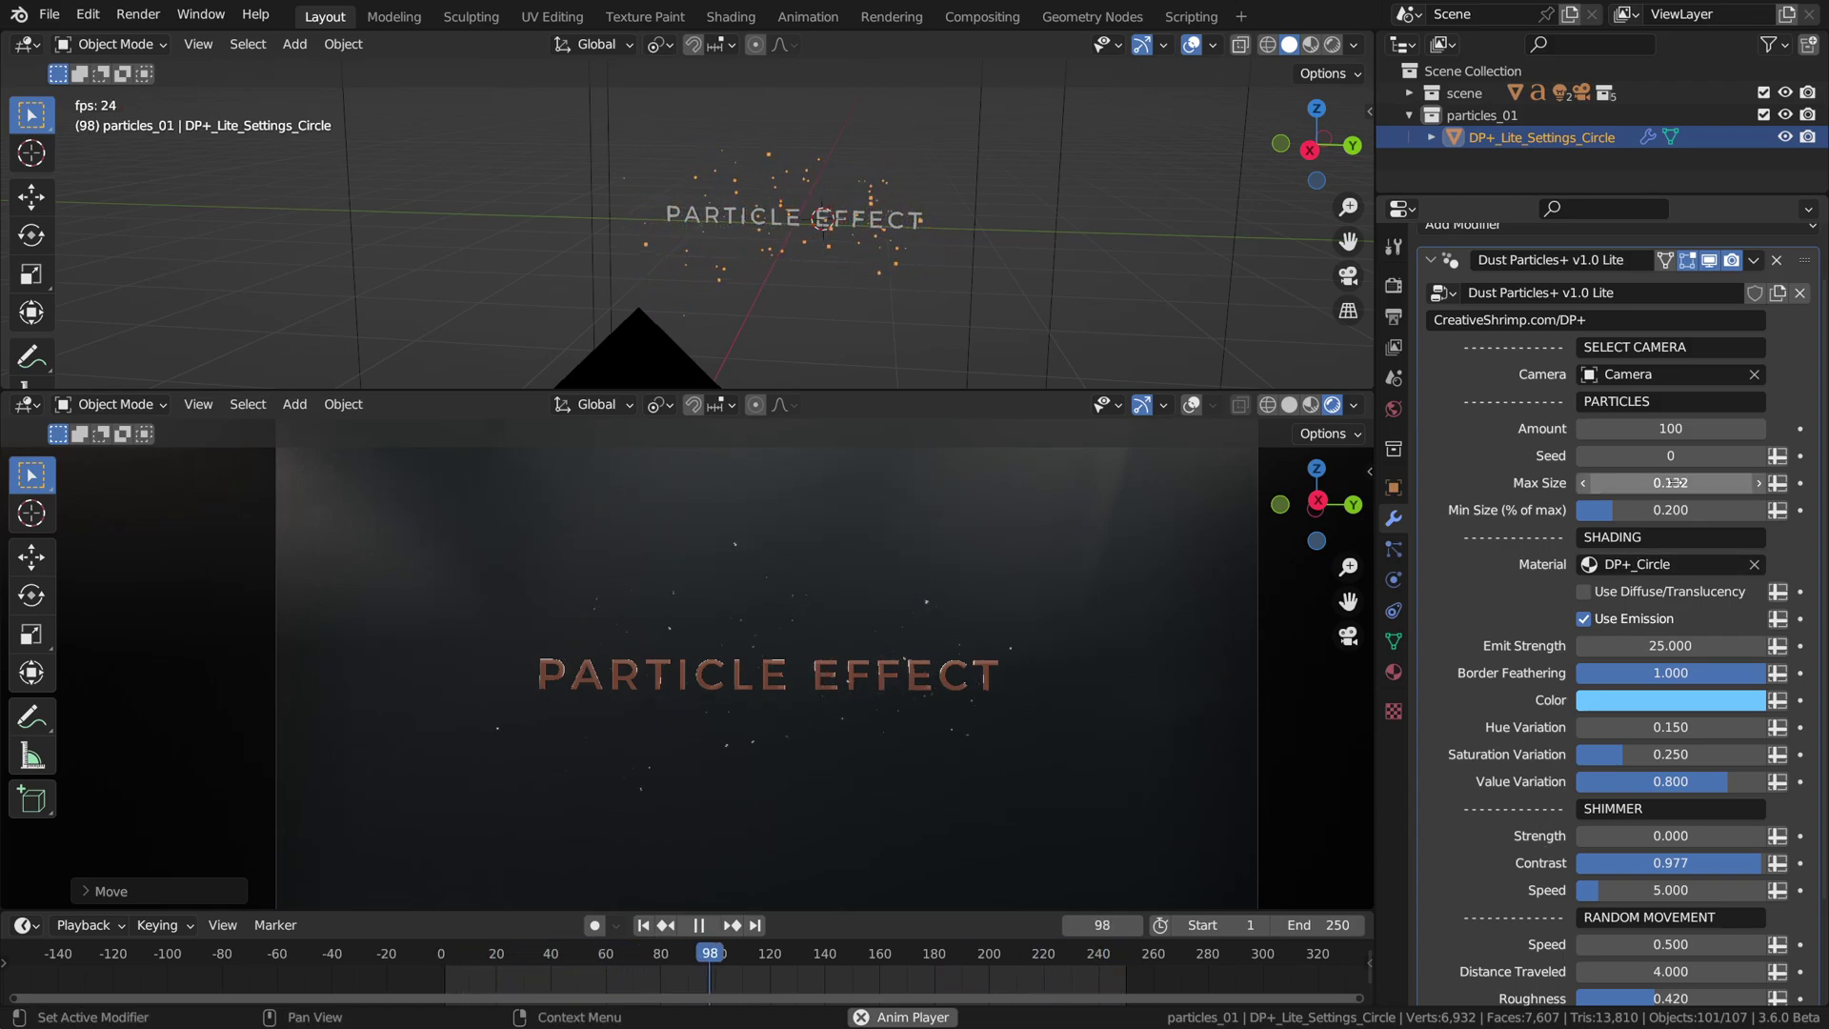
{"action": "left_click", "coordinate": [1671, 483]}
{"action": "type", "text": "0.13"}
{"action": "key", "text": "Return"}
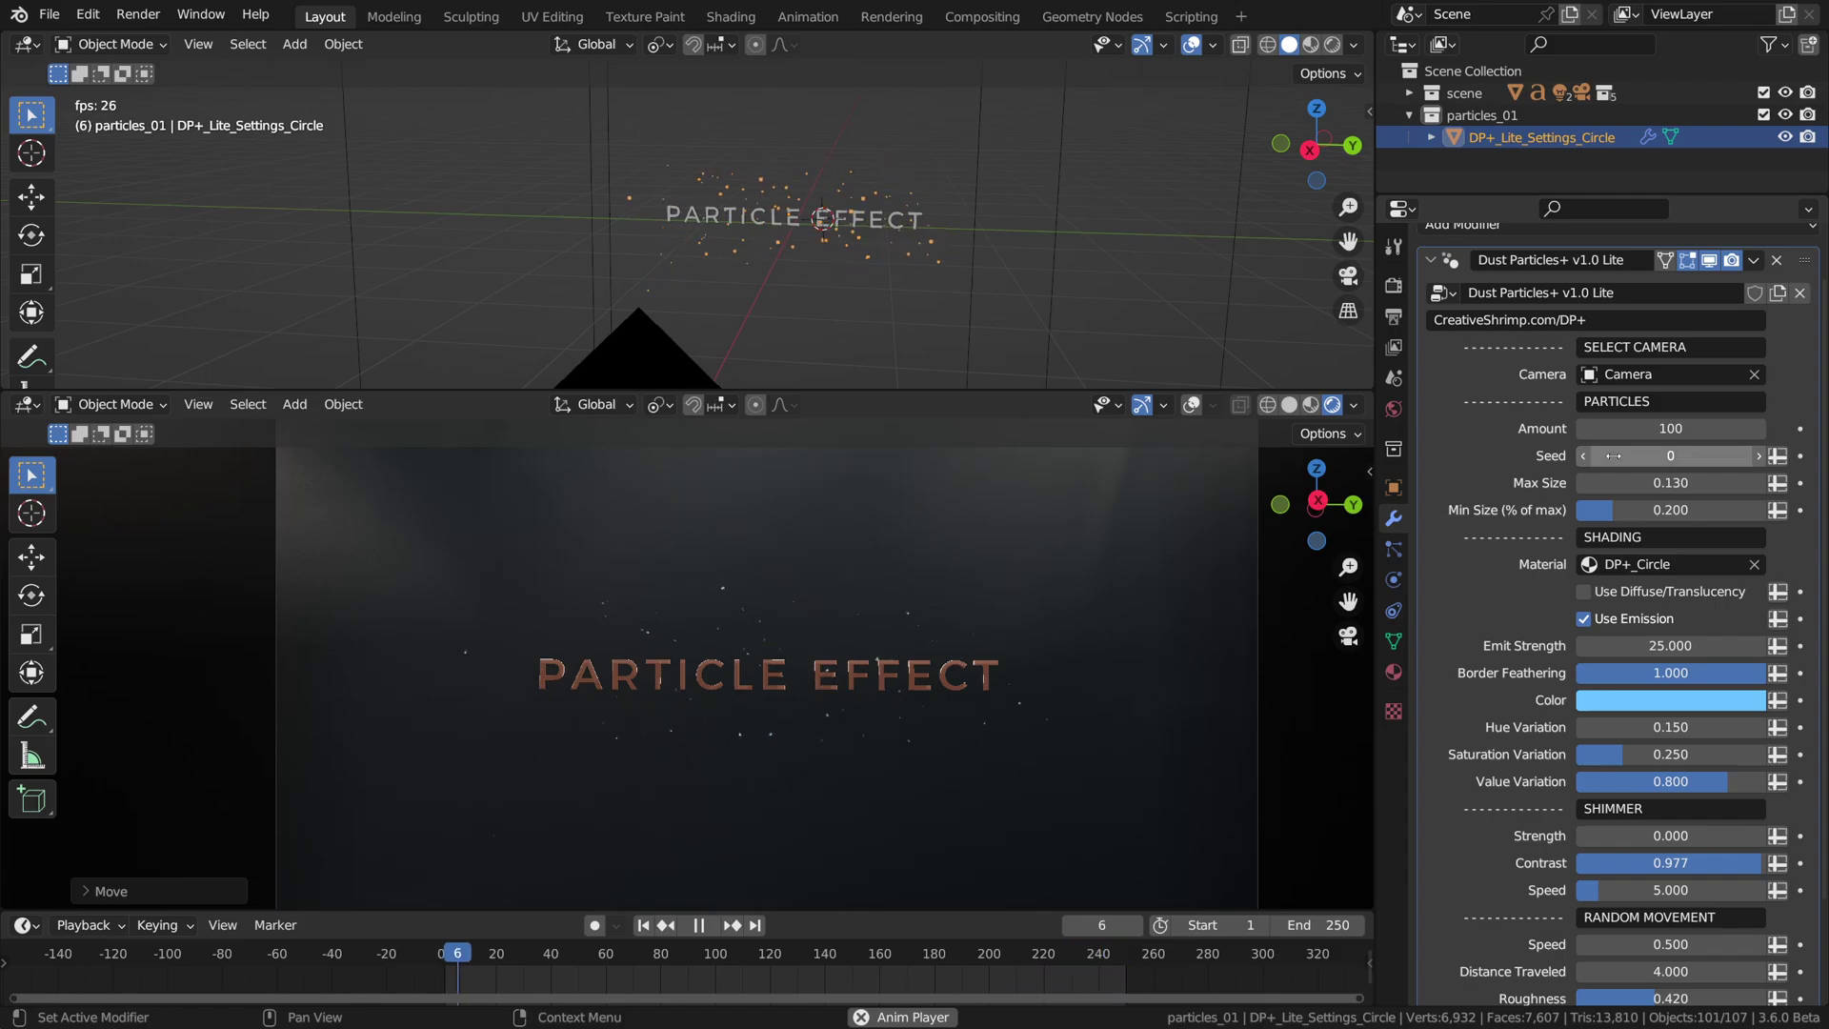
In Render Properties, expand Bloom and set Intensity to 0.2 after trying 0.5
{"action": "left_click", "coordinate": [1393, 285]}
{"action": "left_click", "coordinate": [1432, 465]}
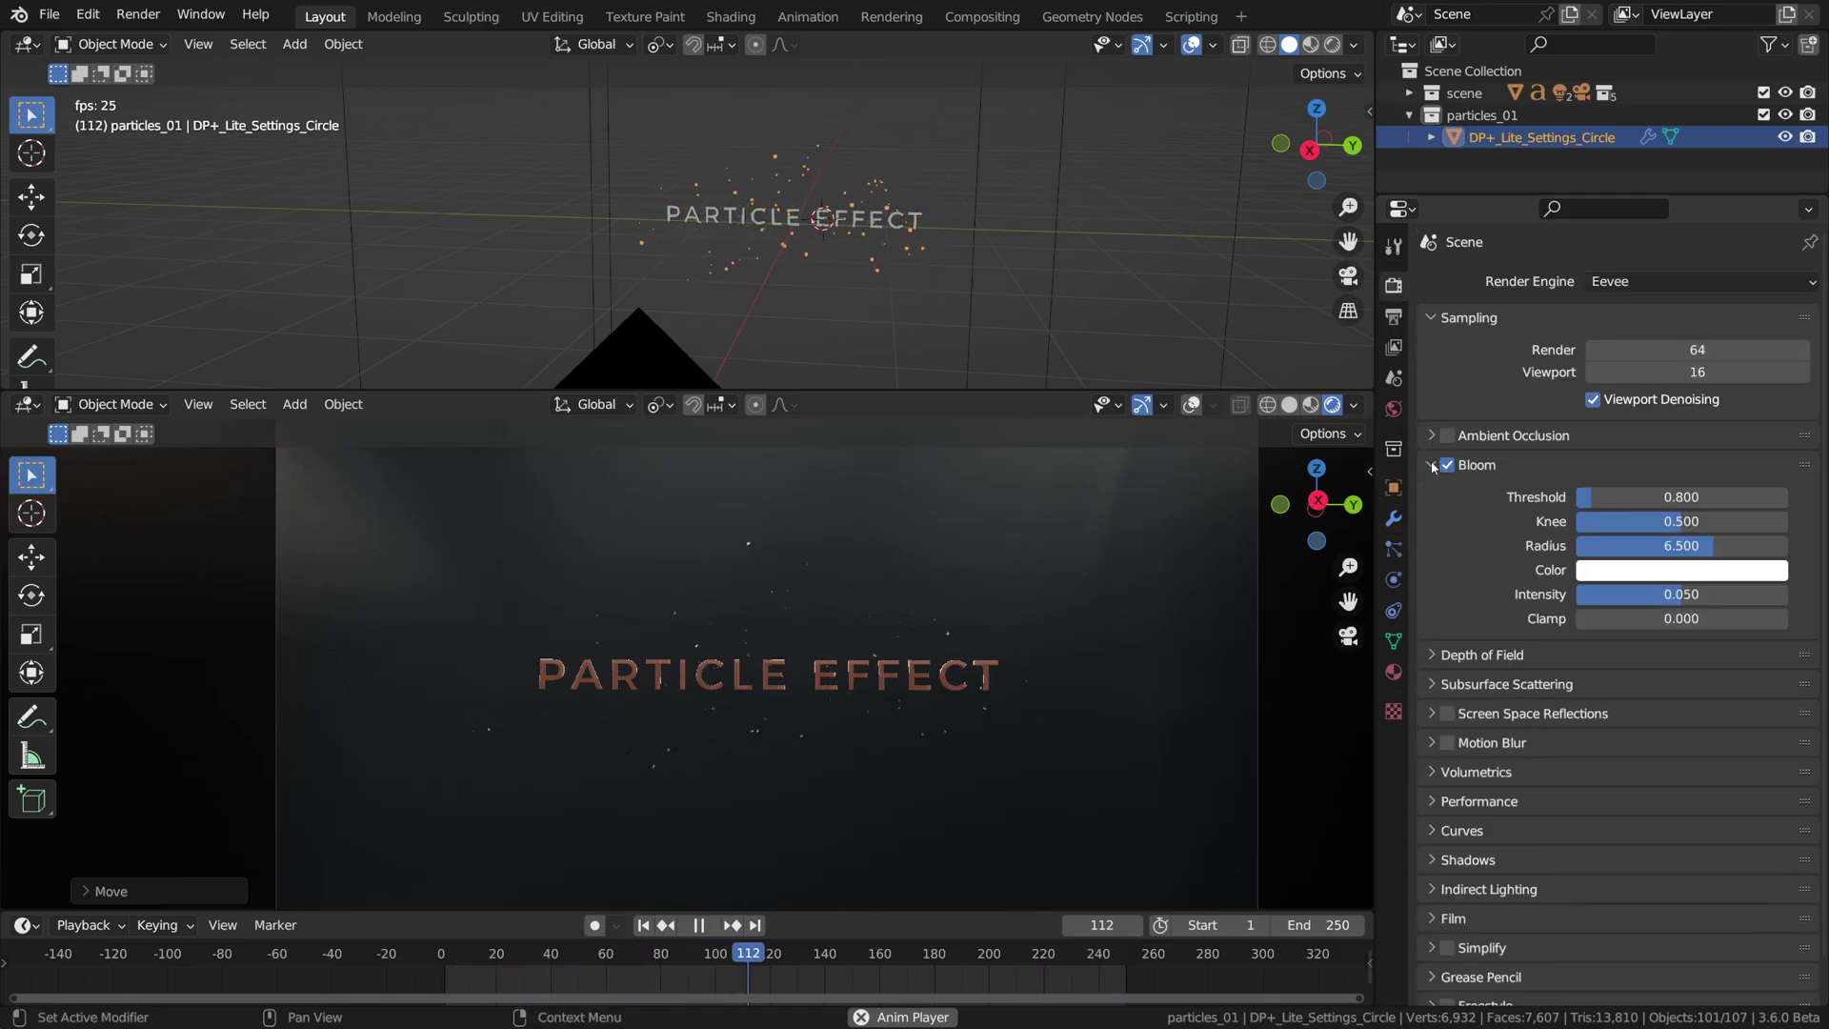
{"action": "scroll", "coordinate": [842, 634], "scroll_direction": "up", "scroll_amount": 2}
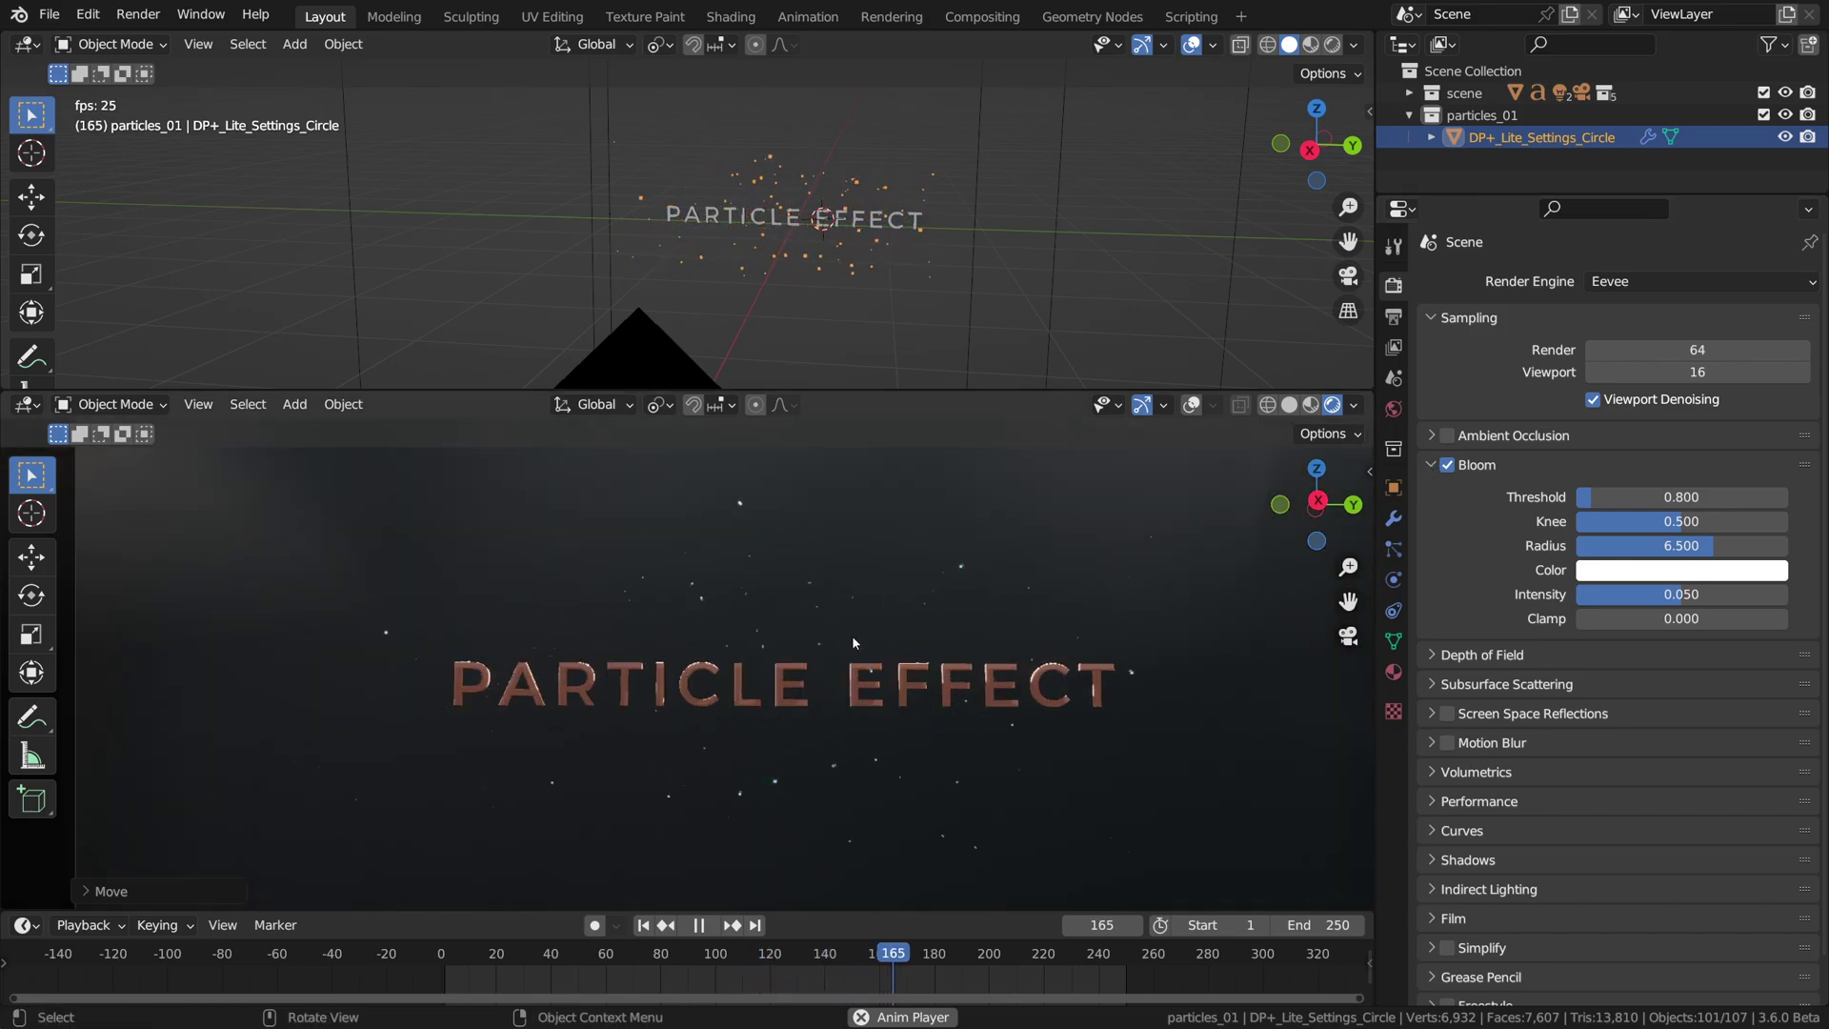
{"action": "left_click", "coordinate": [1593, 600]}
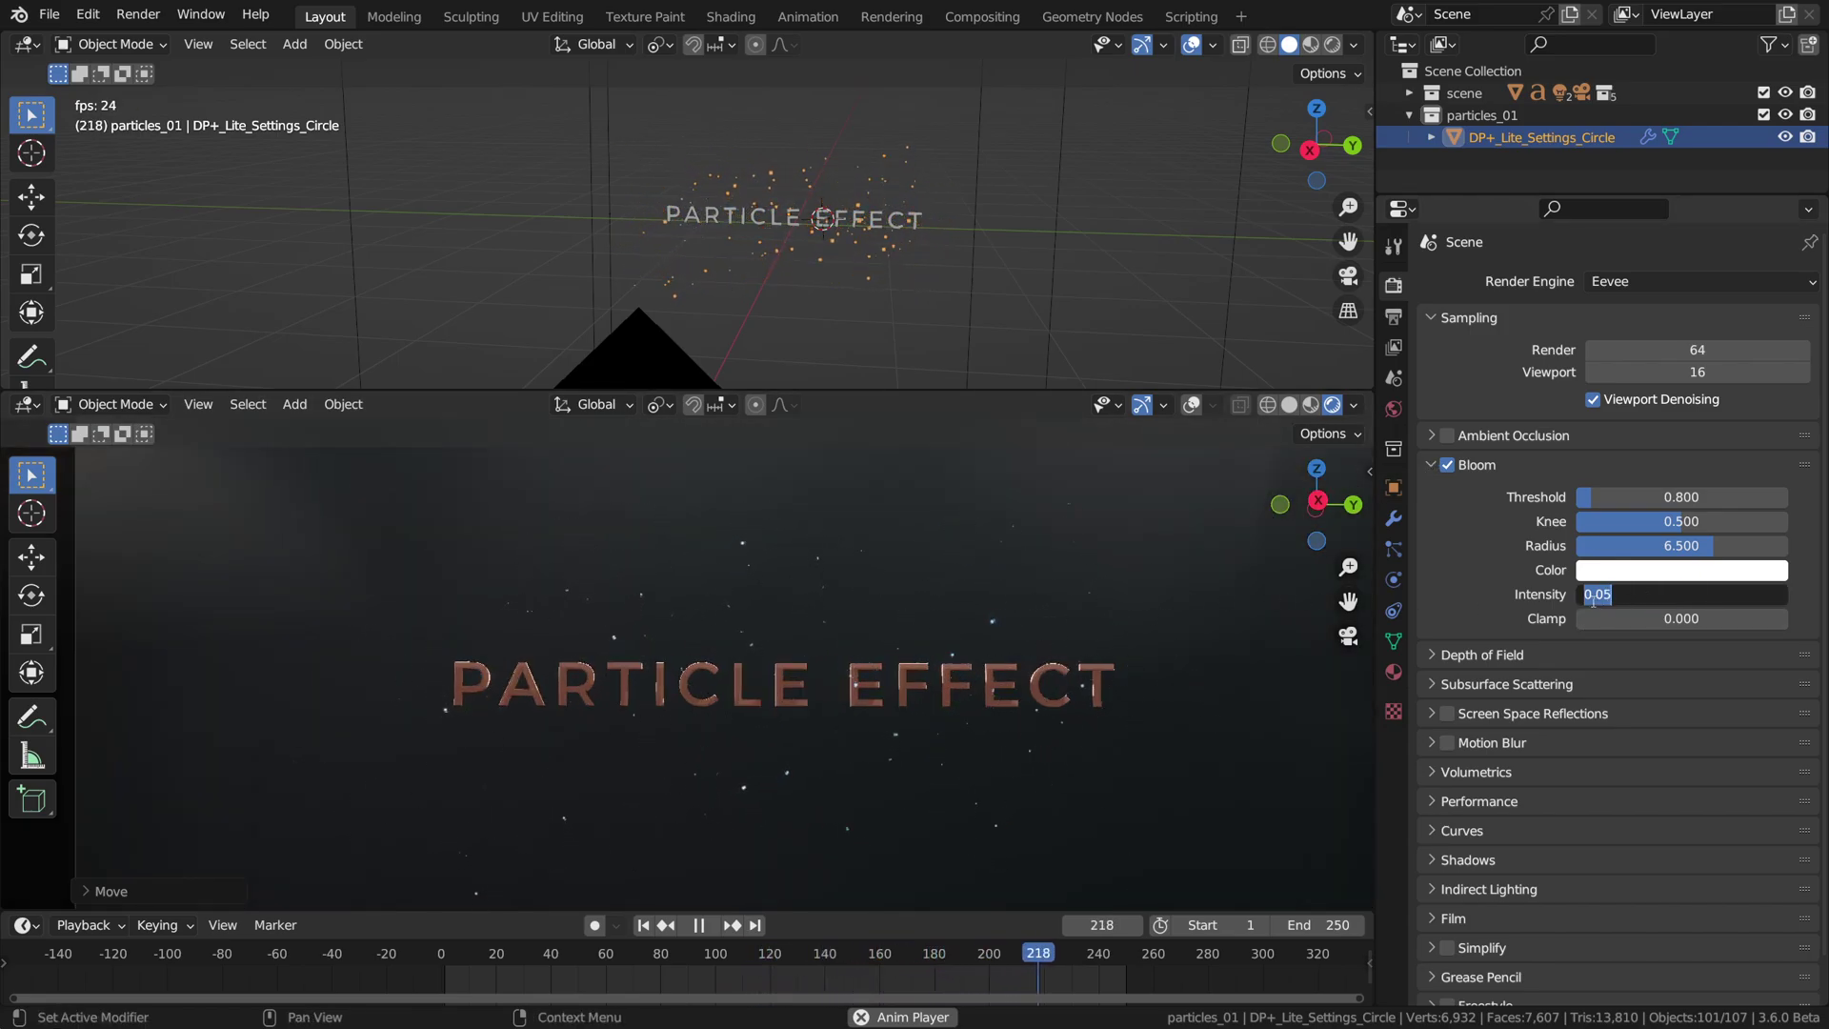
{"action": "type", "text": "0.5"}
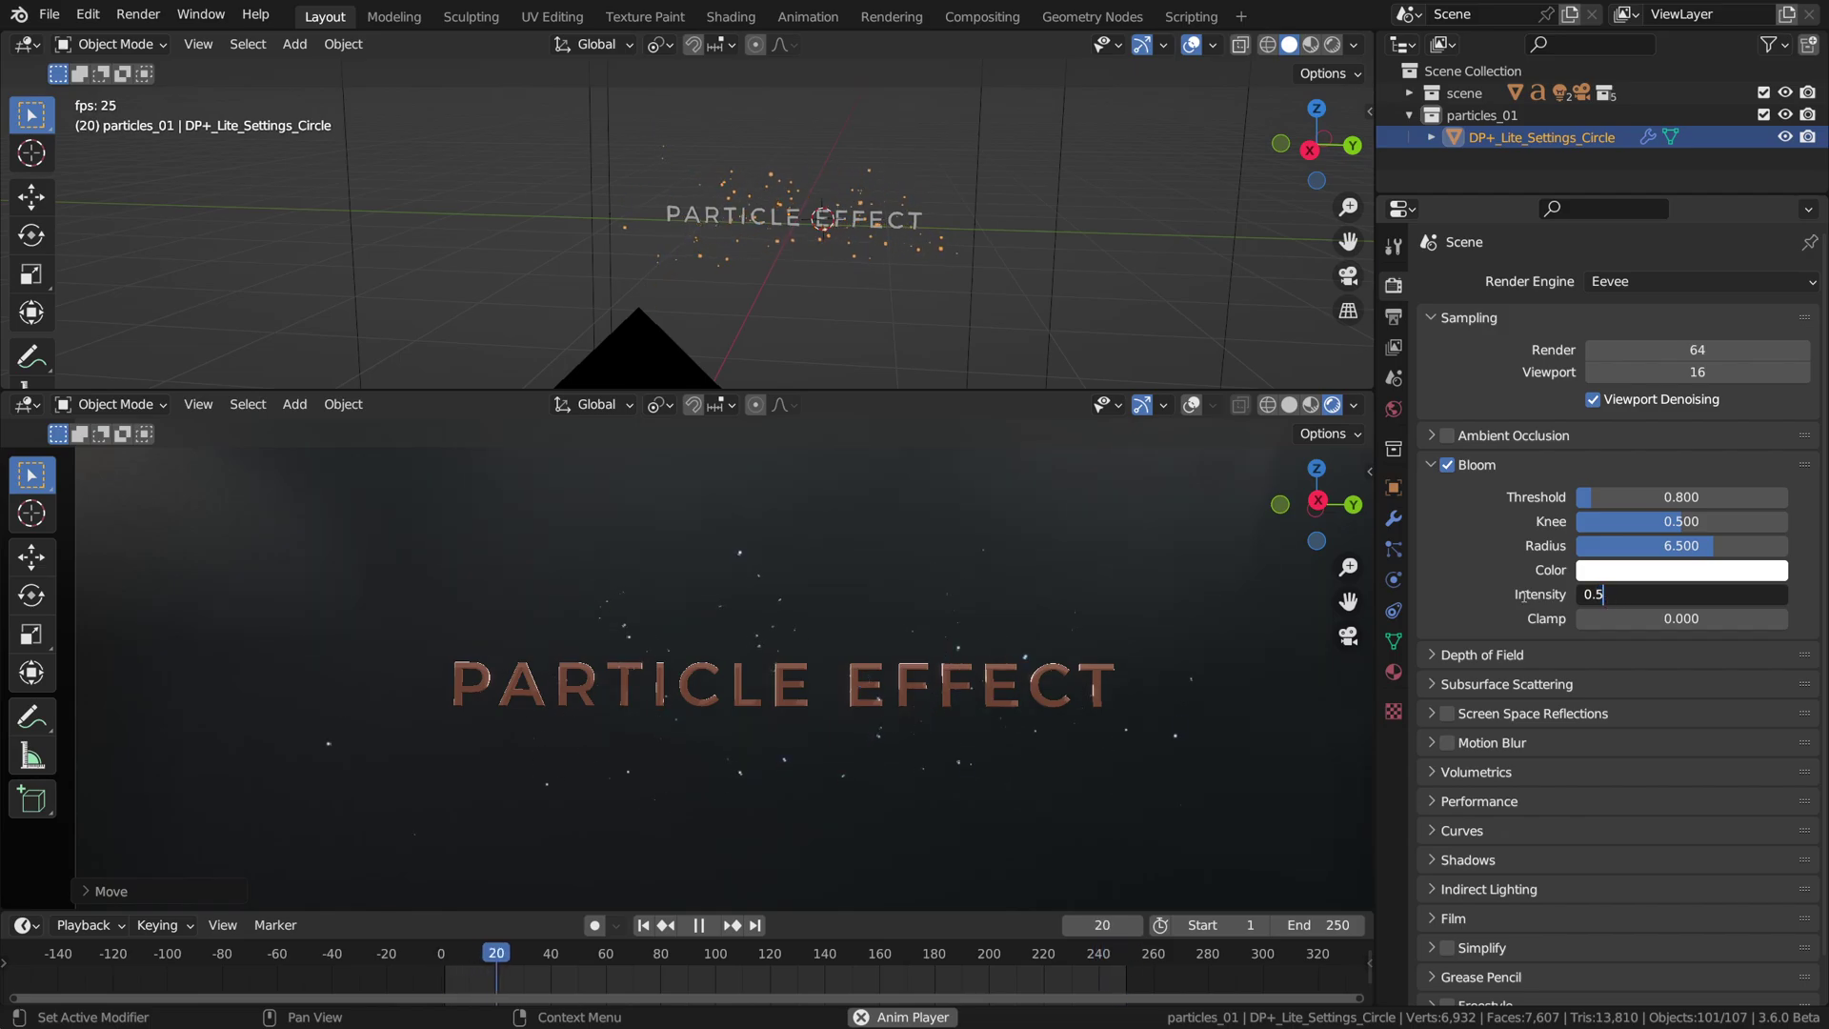
{"action": "key", "text": "Return"}
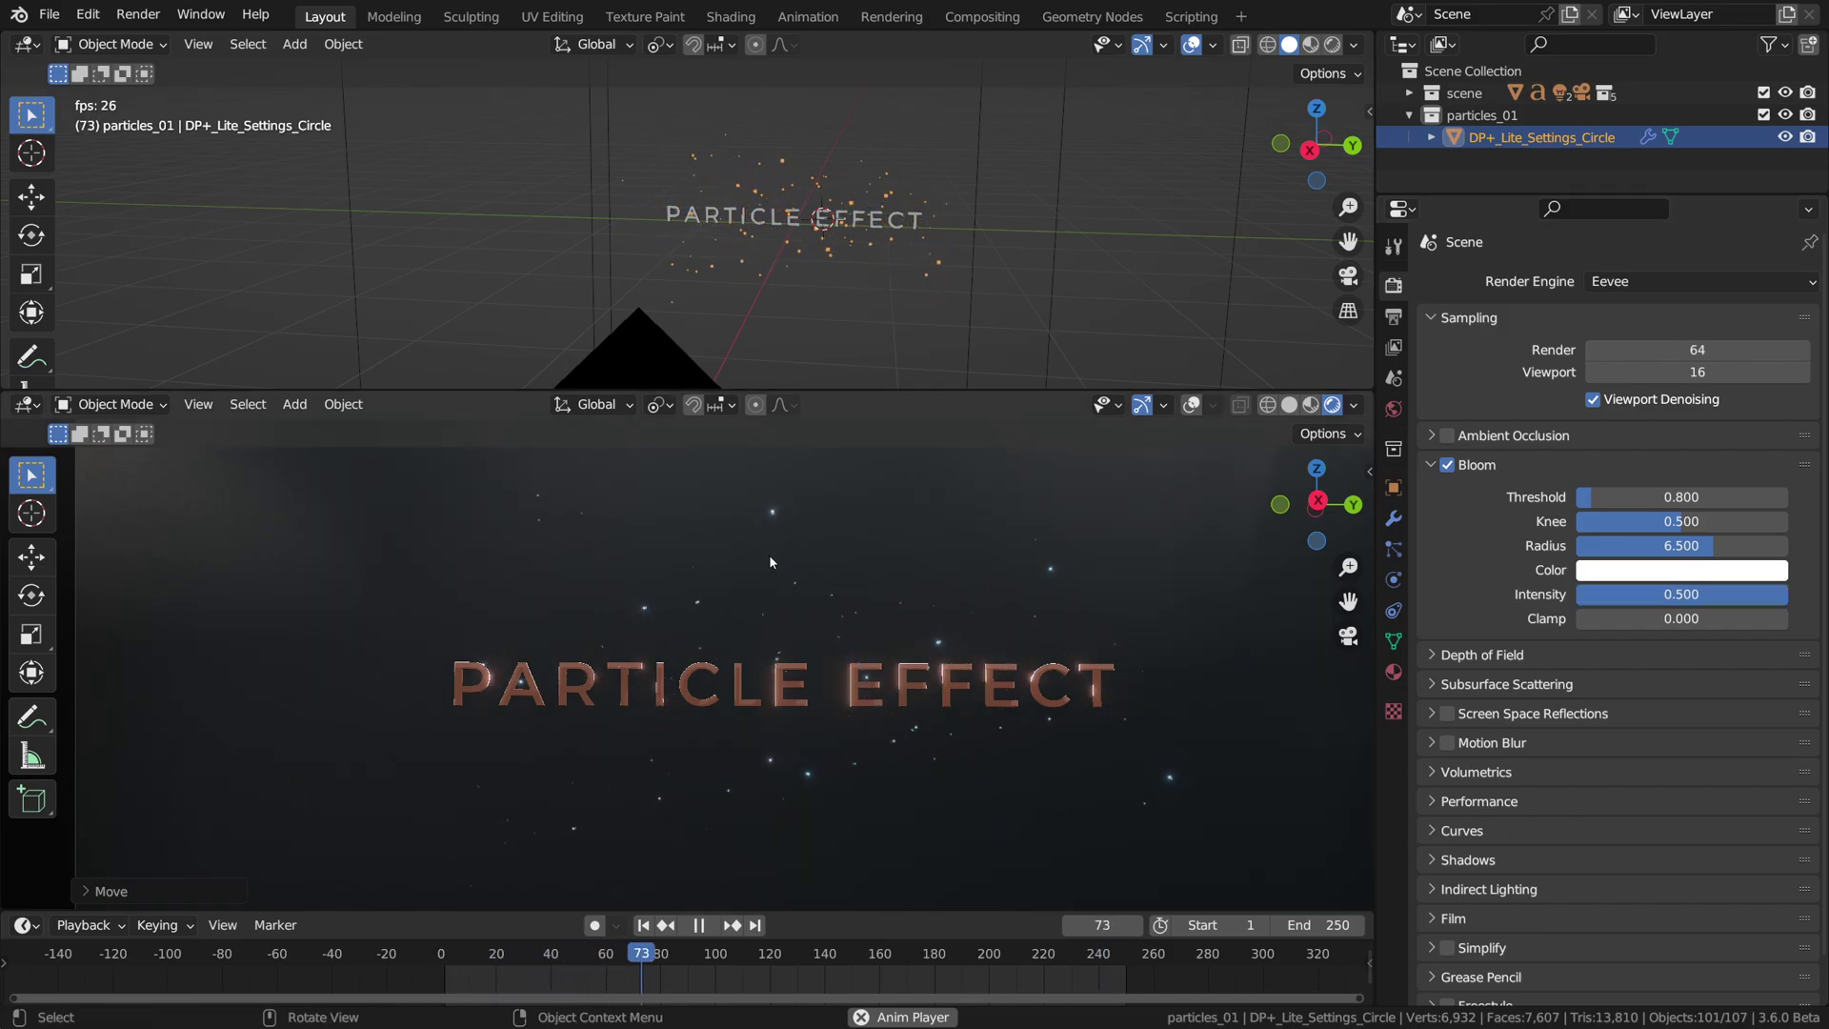
{"action": "scroll", "coordinate": [769, 555], "scroll_direction": "down", "scroll_amount": 1}
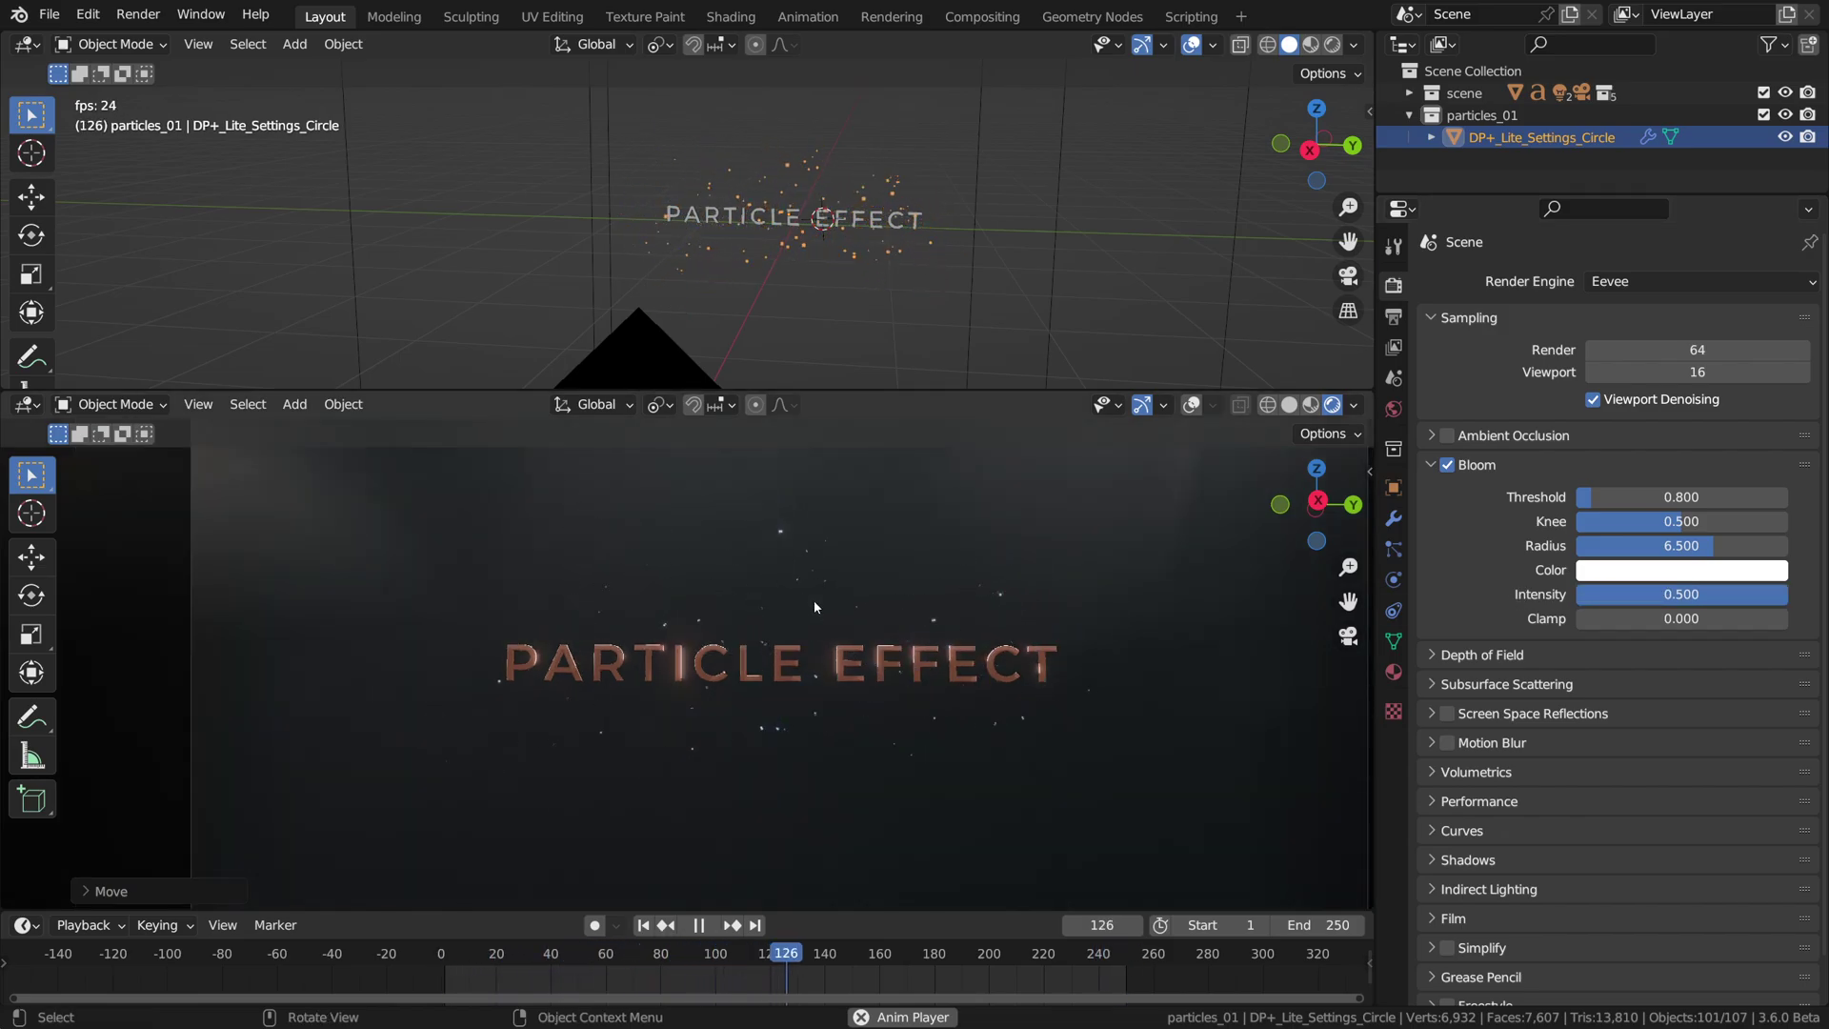
{"action": "scroll", "coordinate": [793, 574], "scroll_direction": "down", "scroll_amount": 1}
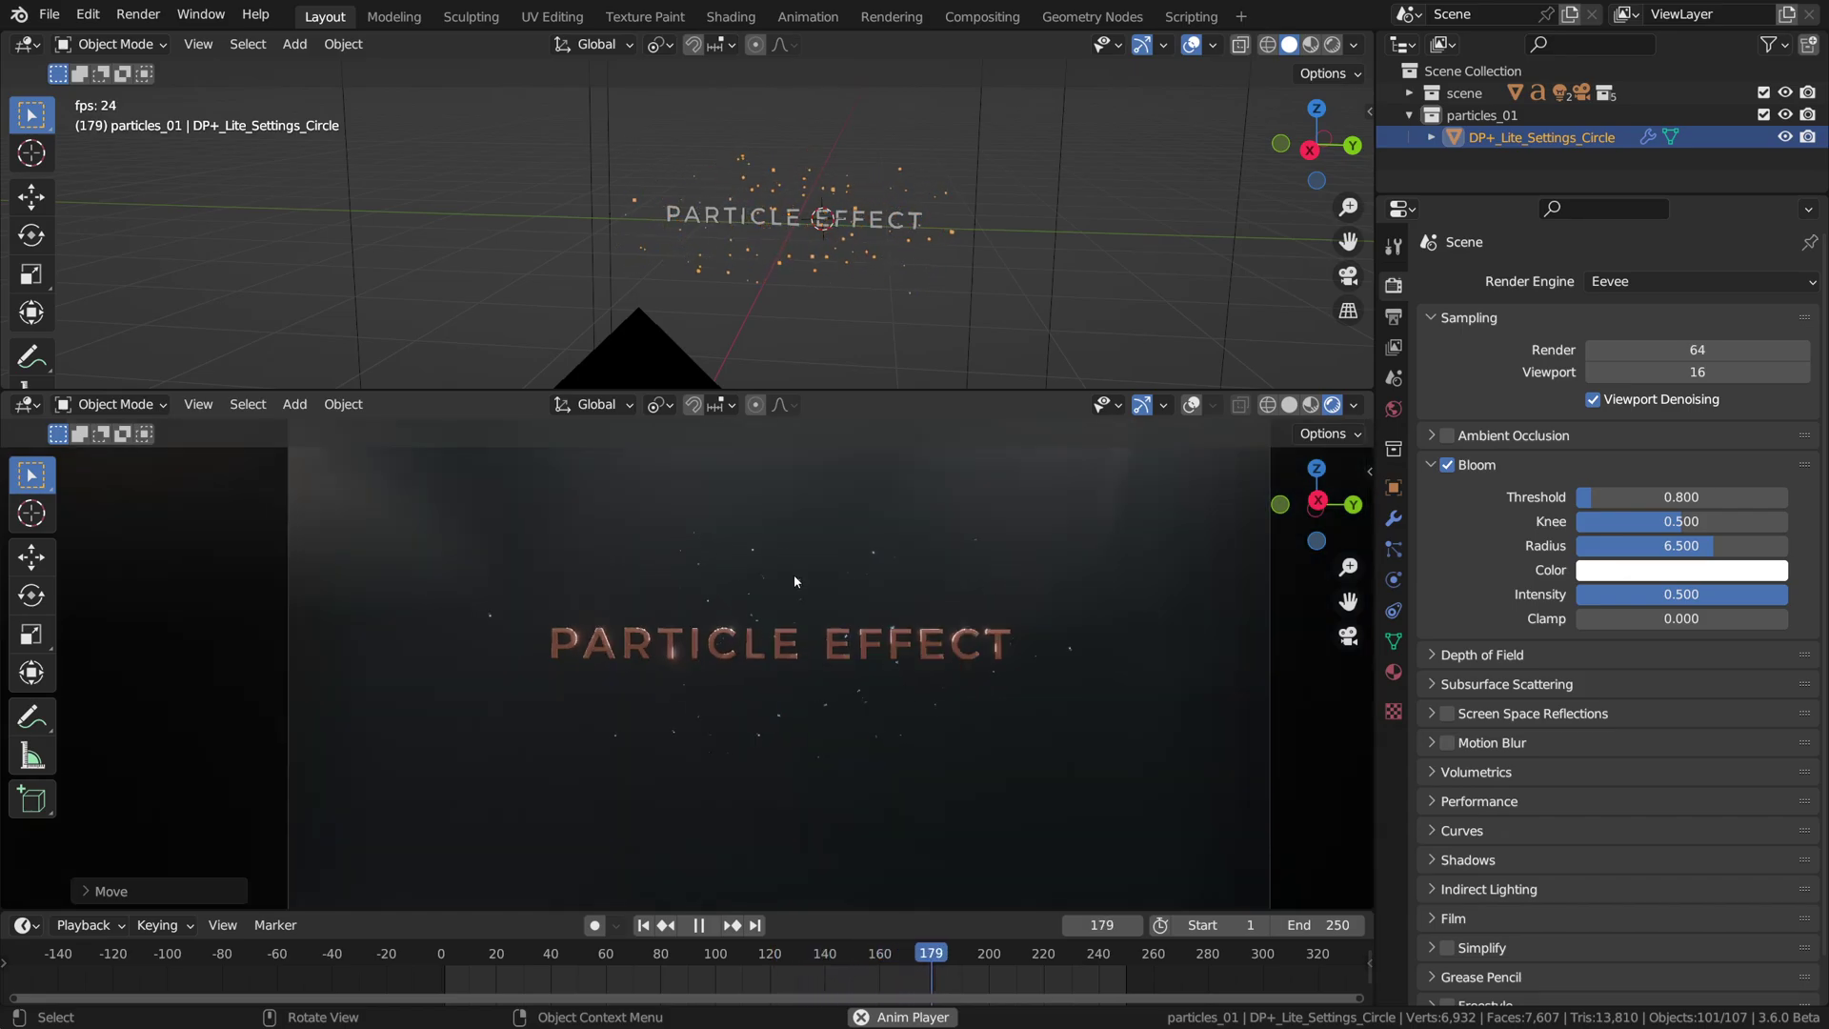
{"action": "scroll", "coordinate": [792, 575], "scroll_direction": "up", "scroll_amount": 1}
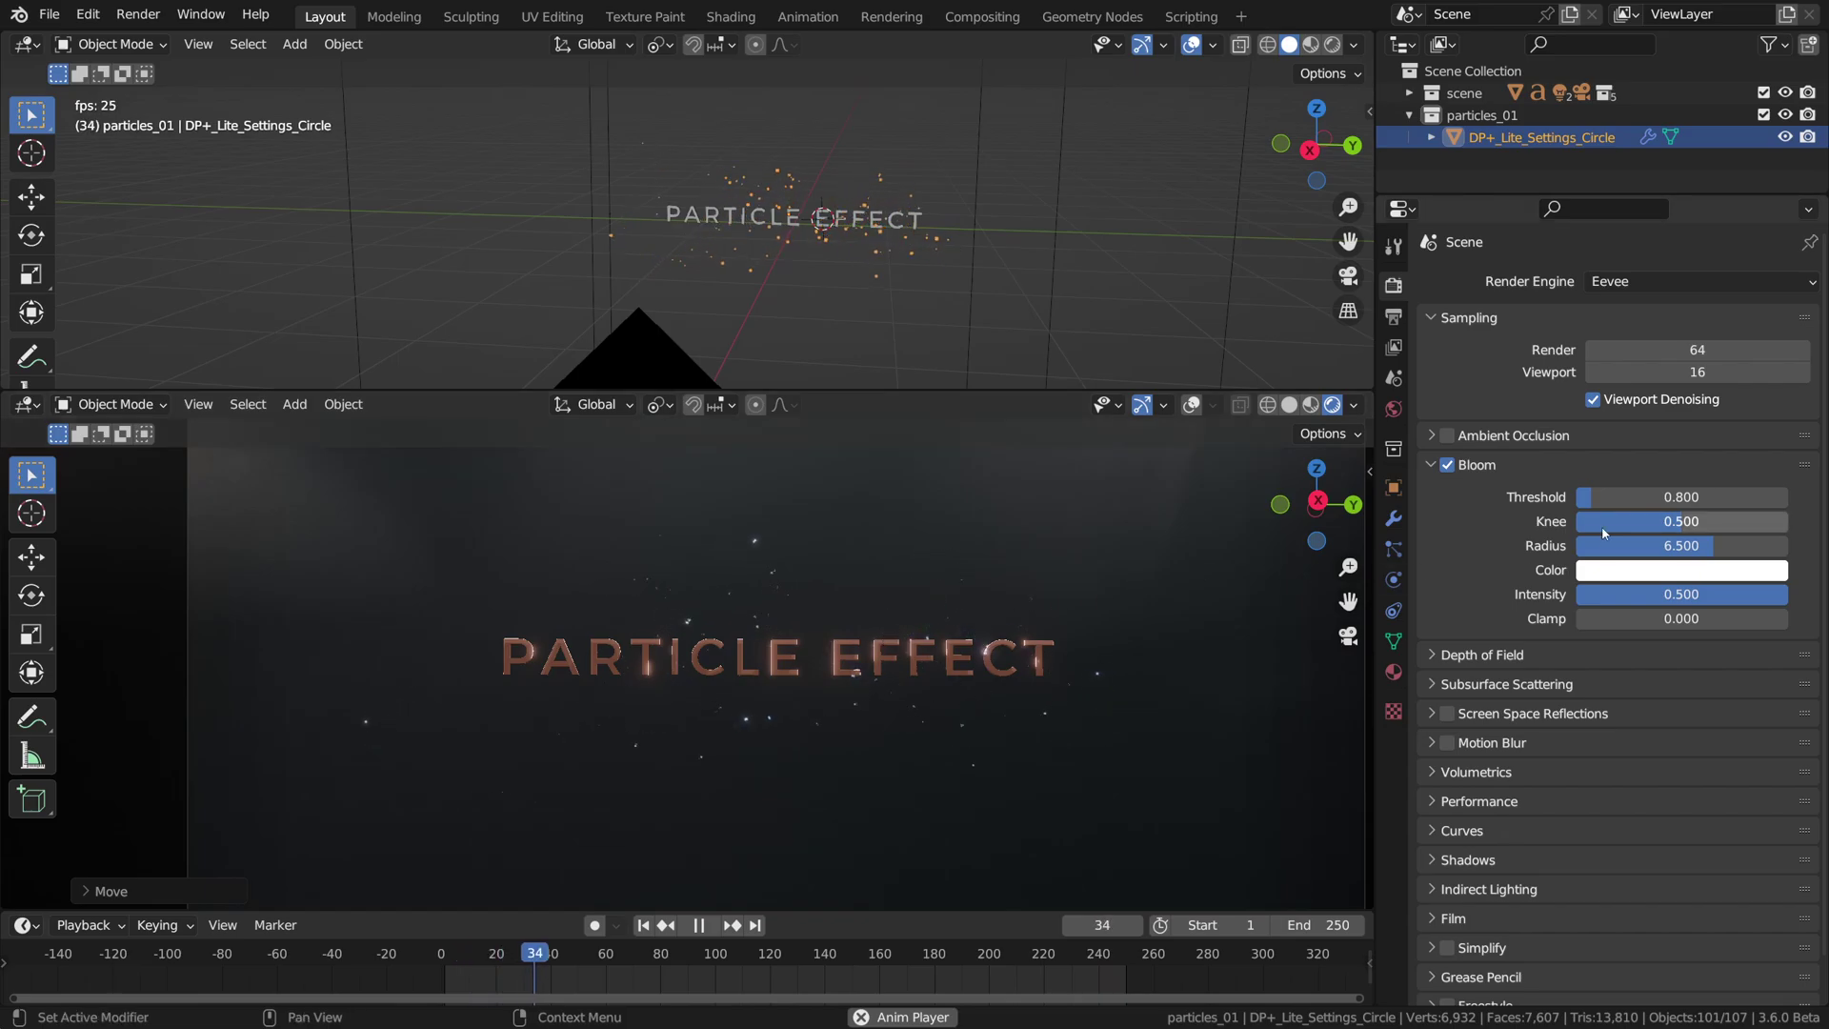
{"action": "left_click", "coordinate": [1624, 593]}
{"action": "type", "text": "0.2"}
{"action": "key", "text": "Return"}
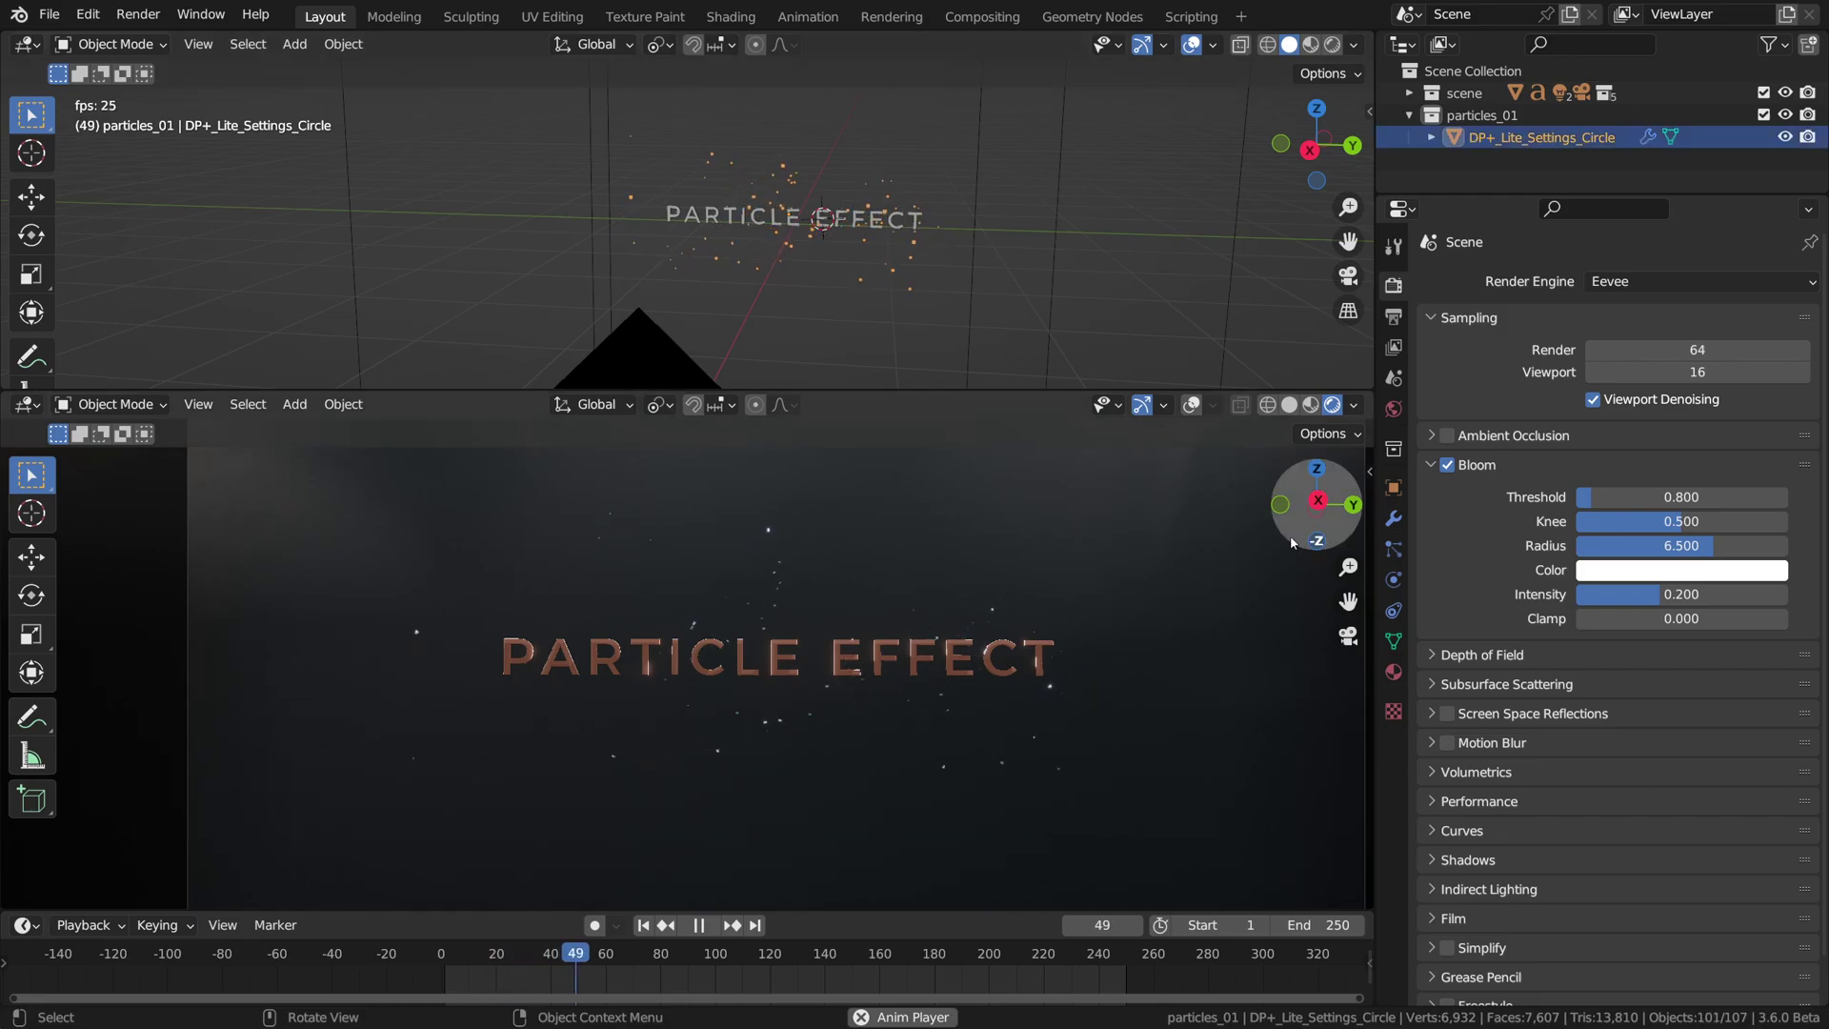
Back in the Dust Particles+ settings, try Emit Strength 55 and 555, then settle on 25
{"action": "left_click", "coordinate": [1393, 519]}
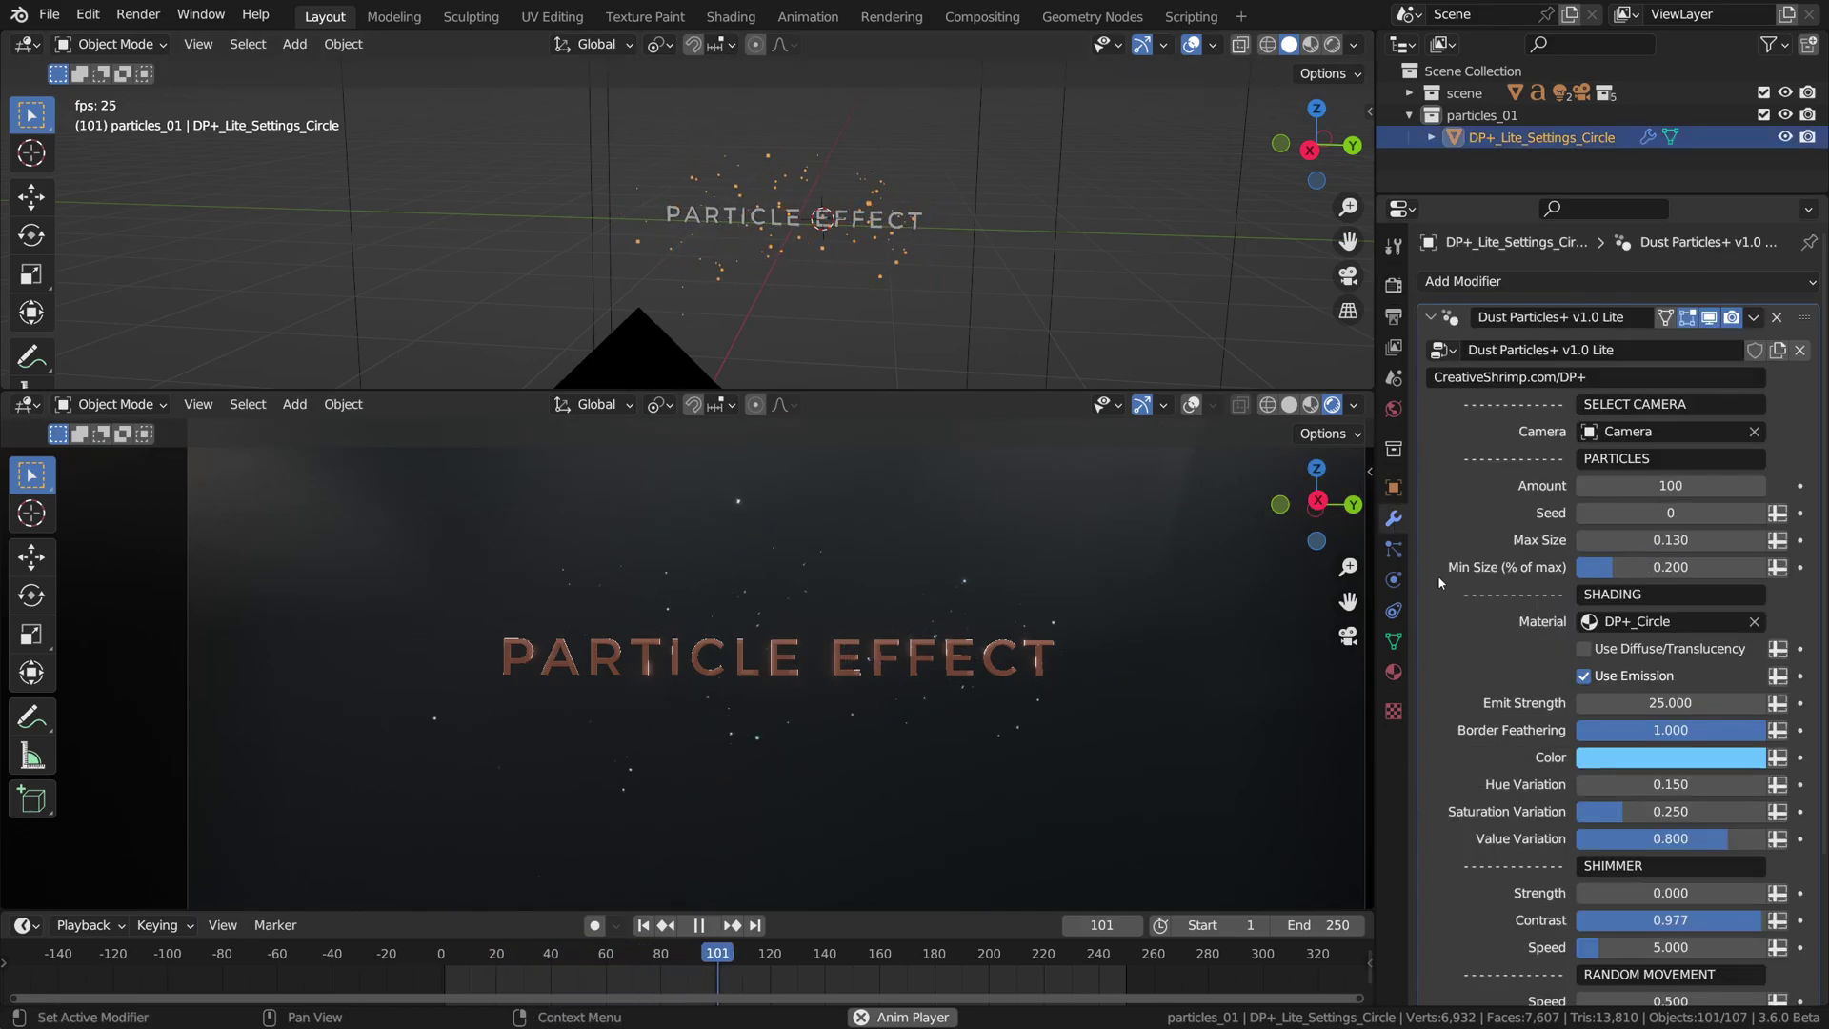
{"action": "left_click", "coordinate": [1620, 703]}
{"action": "type", "text": "55"}
{"action": "key", "text": "Return"}
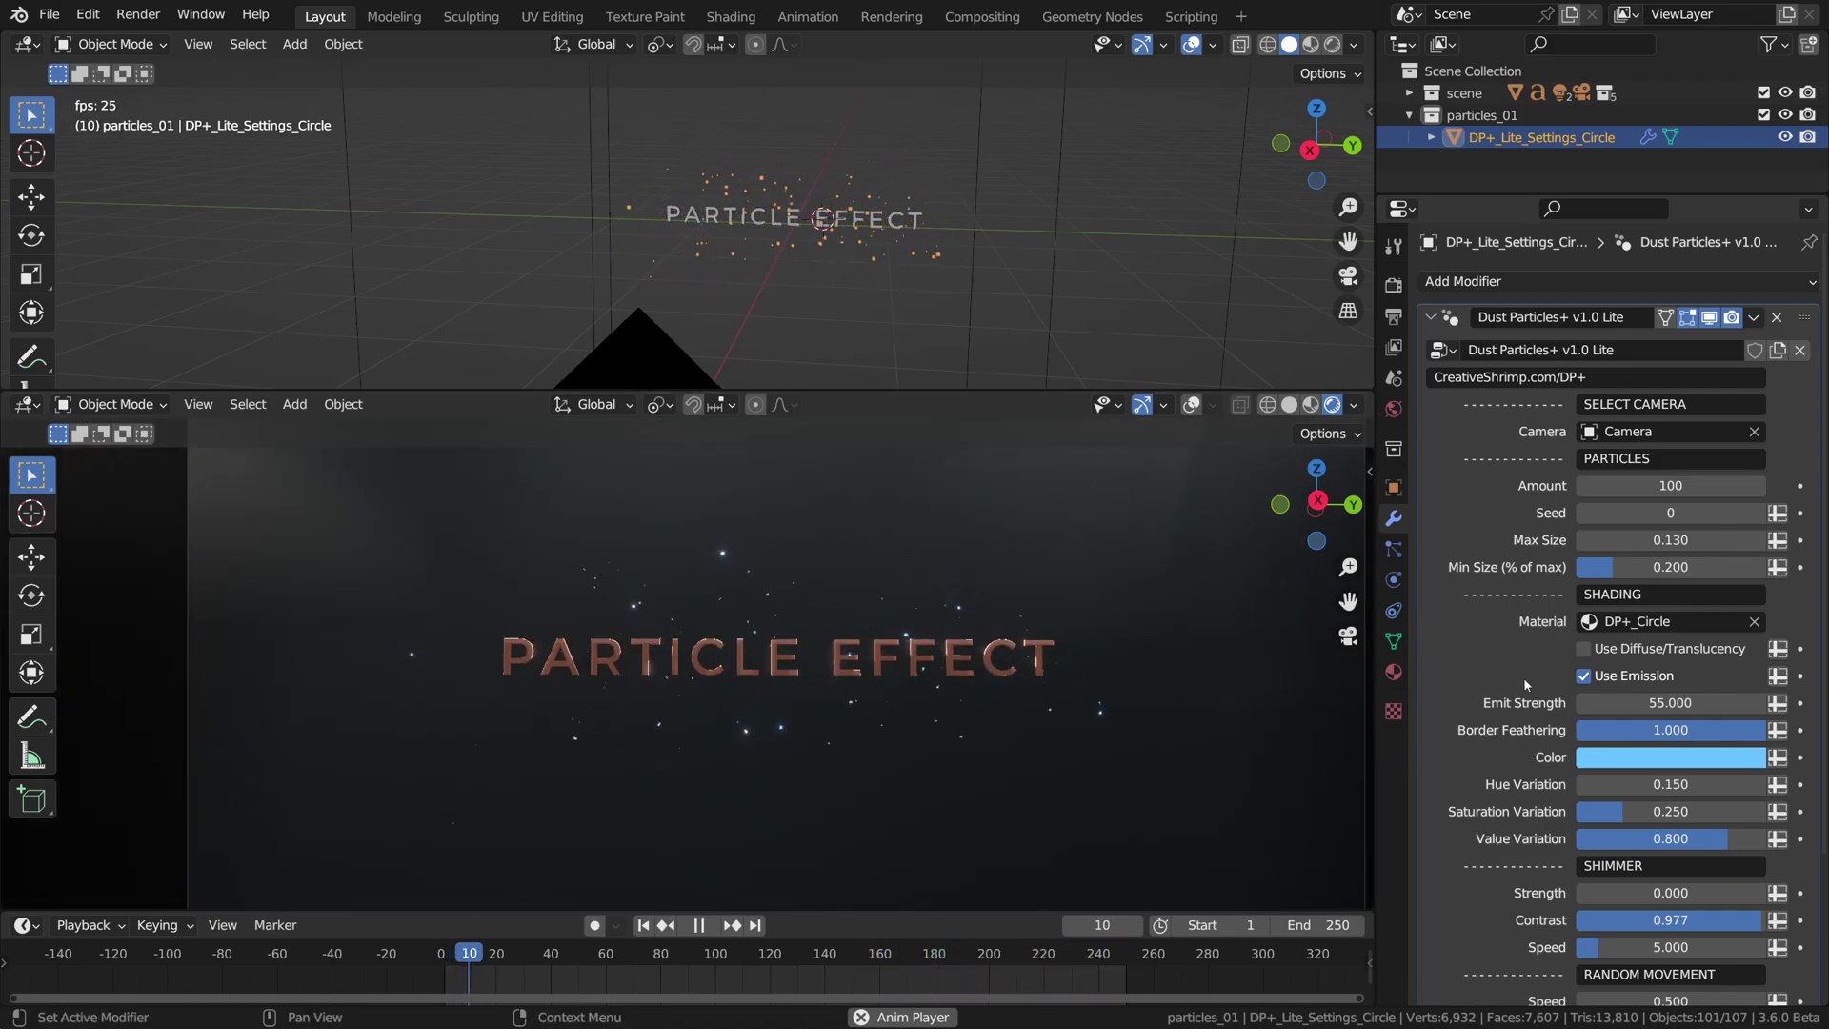
{"action": "left_click", "coordinate": [1601, 703]}
{"action": "type", "text": "555"}
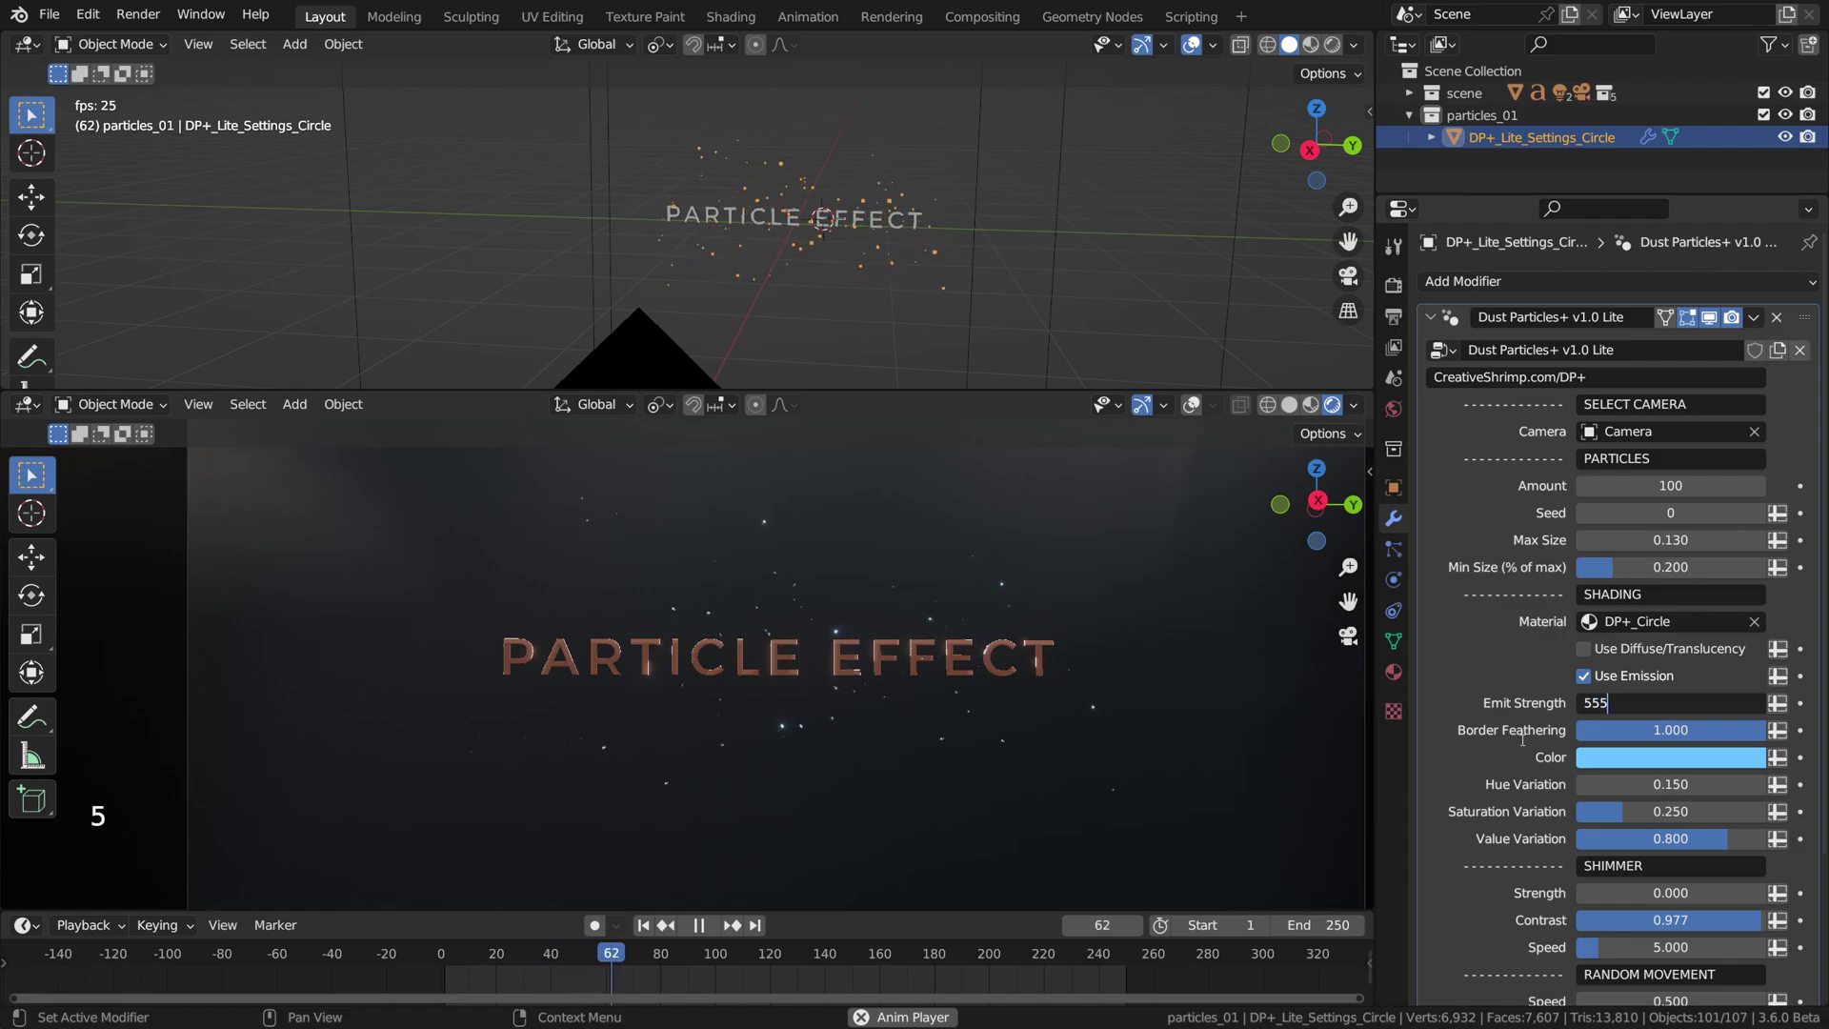
{"action": "key", "text": "Return"}
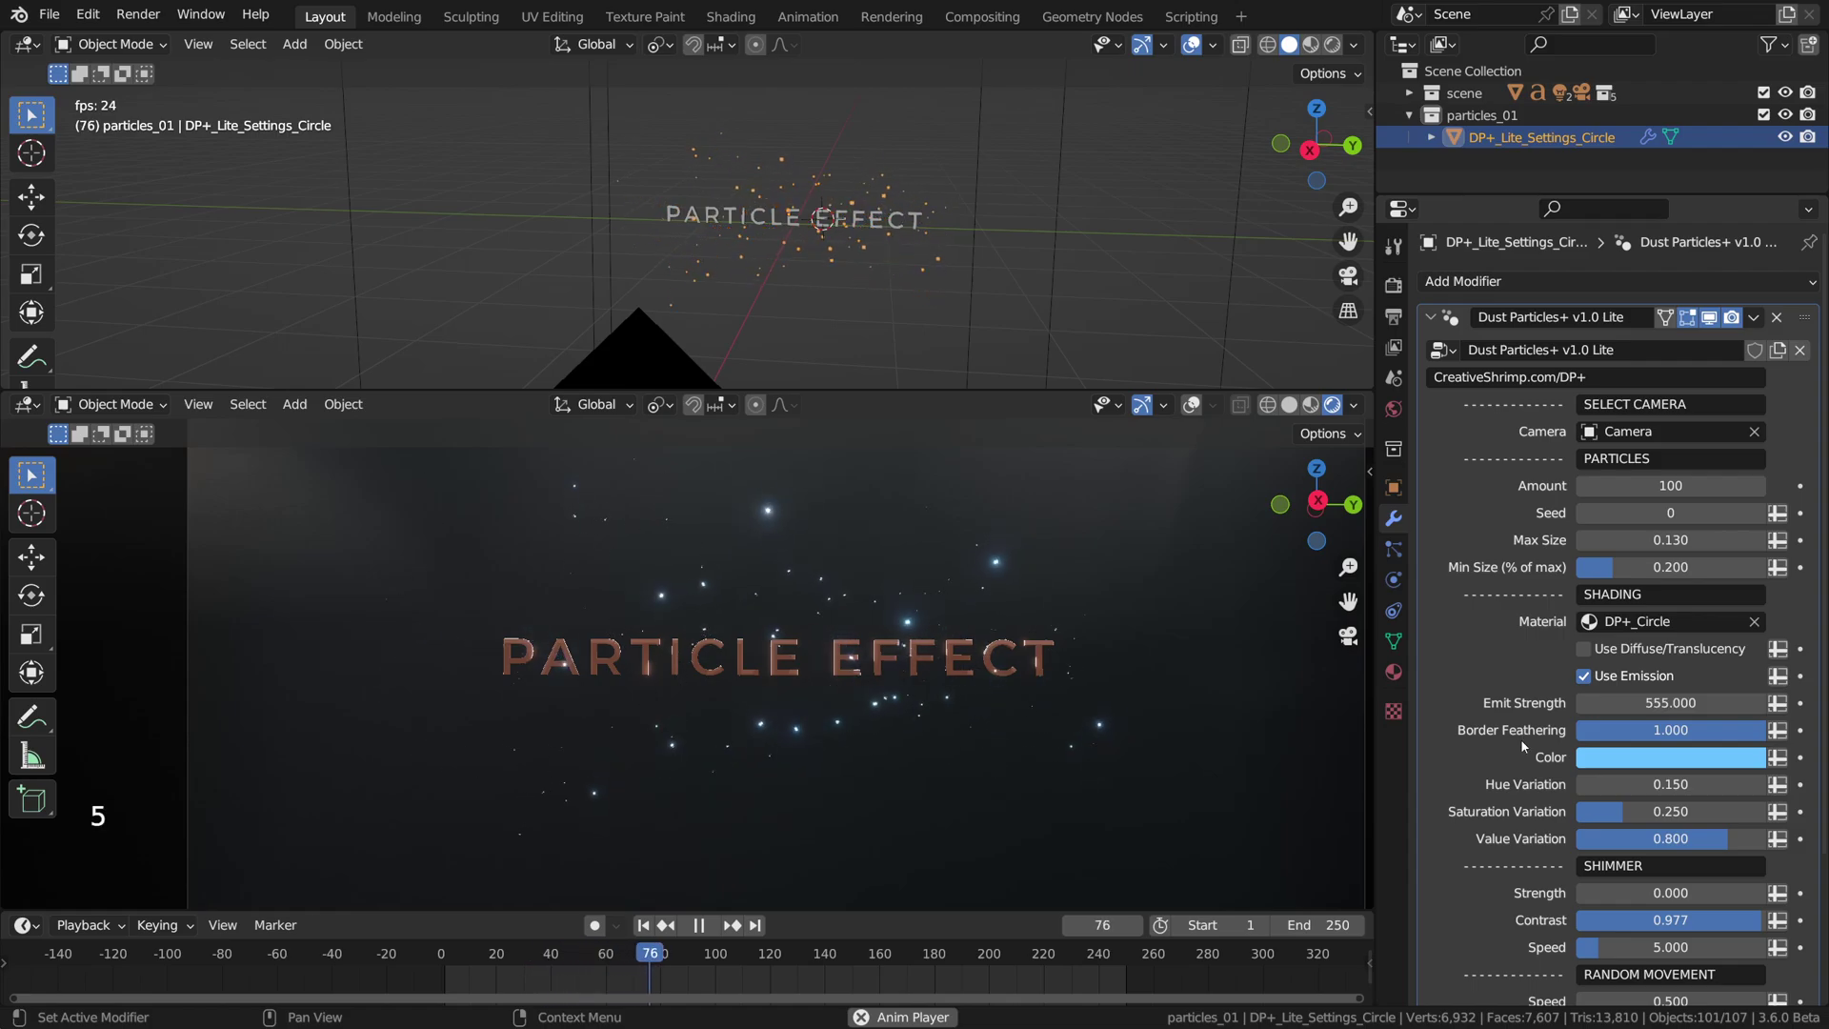
{"action": "left_click", "coordinate": [1620, 703]}
{"action": "type", "text": "55"}
{"action": "key", "text": "Return"}
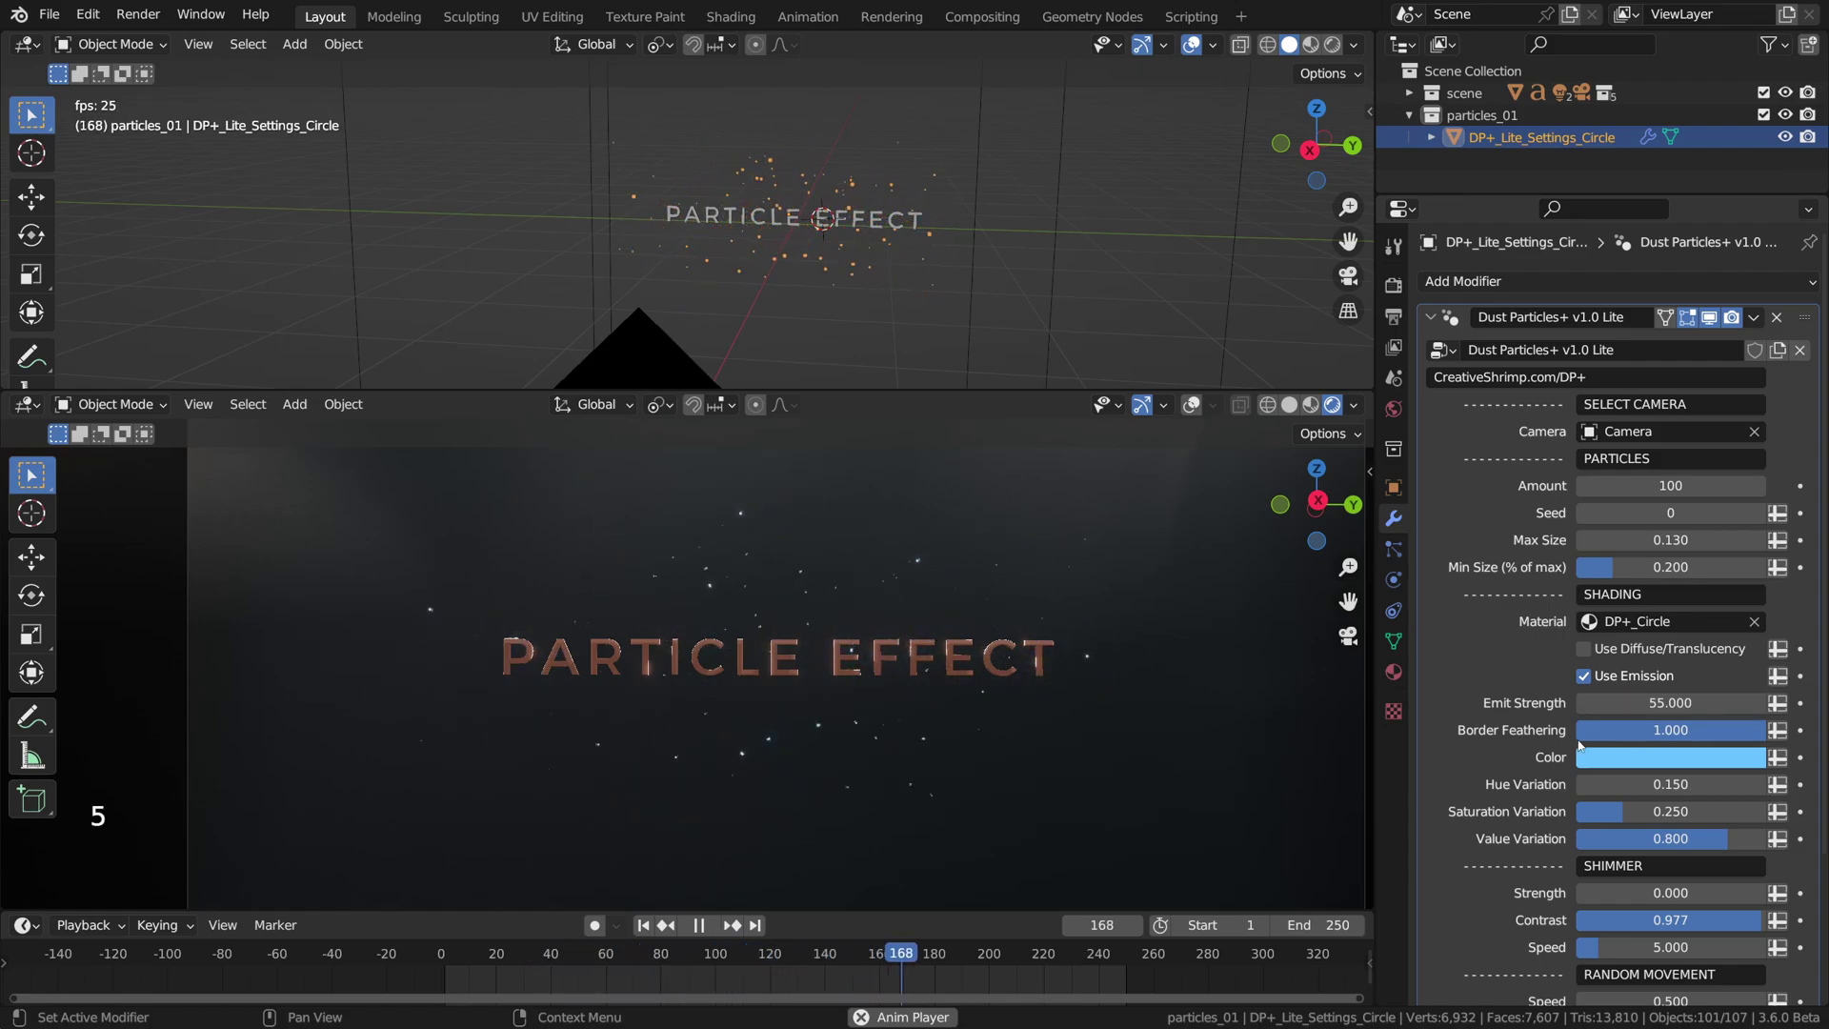
{"action": "left_click", "coordinate": [1620, 703]}
{"action": "type", "text": "25"}
{"action": "key", "text": "Return"}
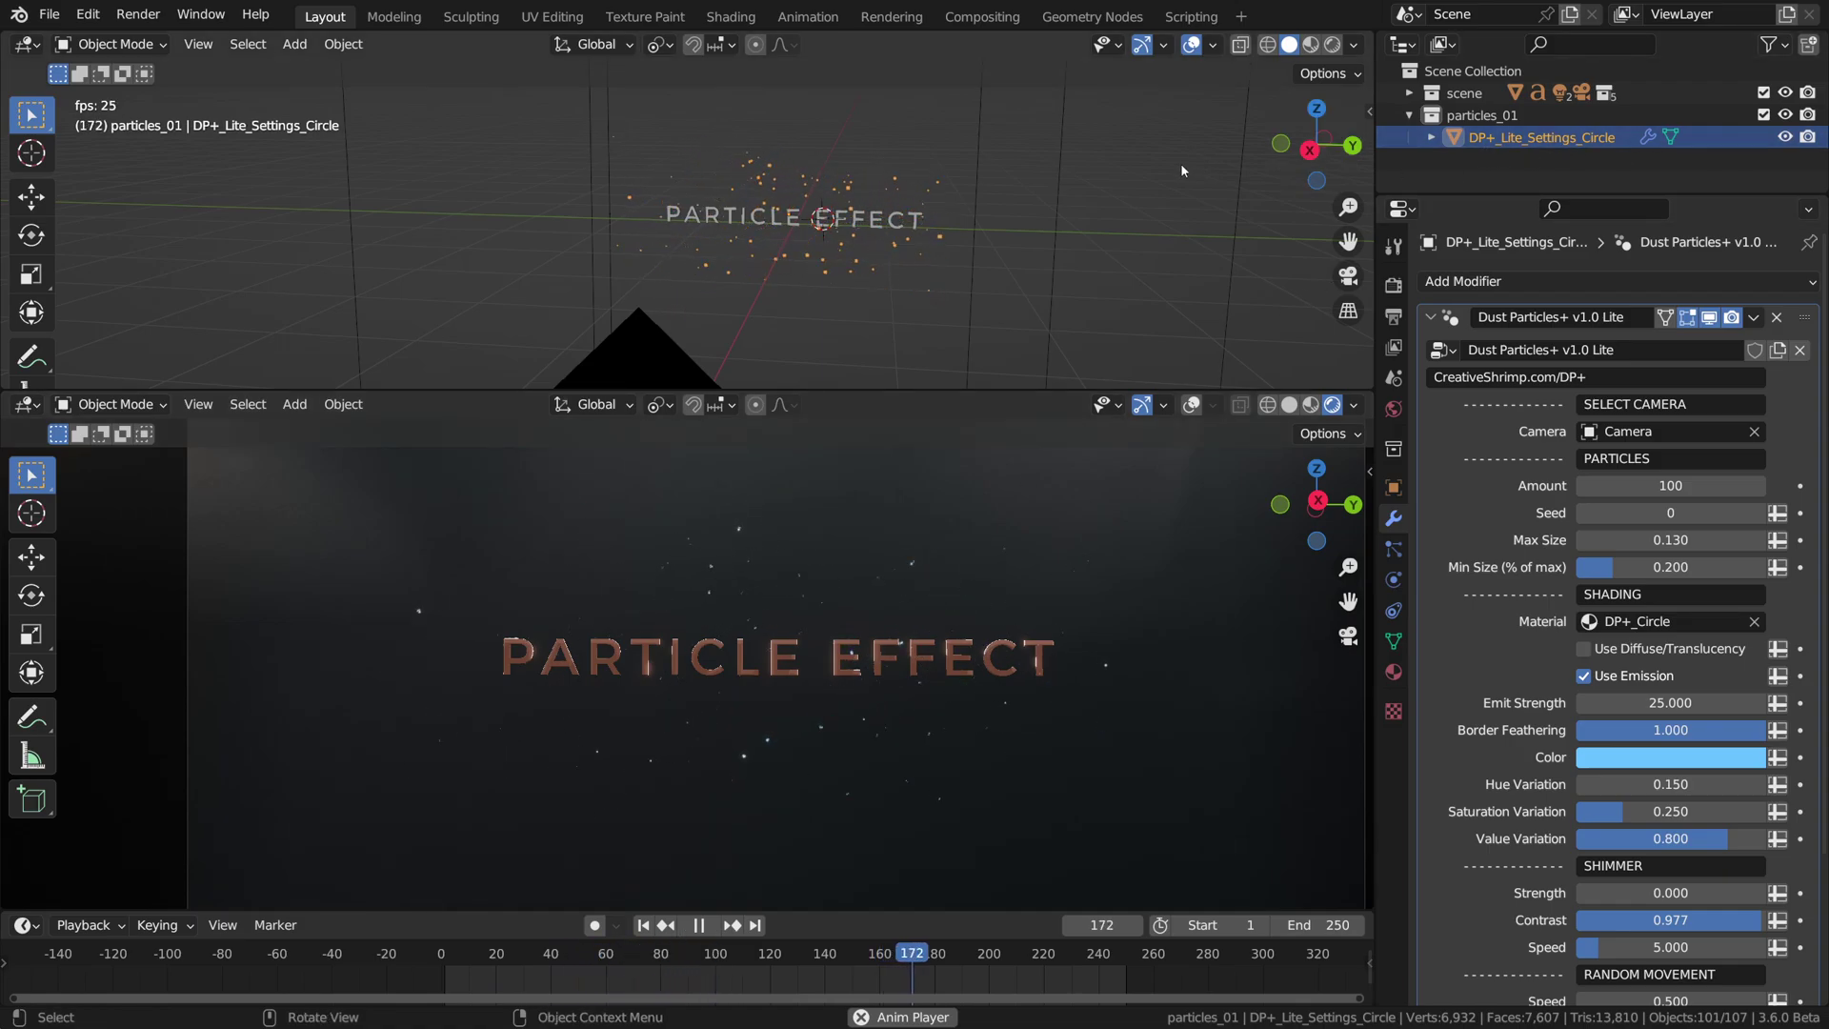
Duplicate the particle emitter and rename the copy DP+_Lite_Settings_Circle_02
{"action": "right_click", "coordinate": [956, 191]}
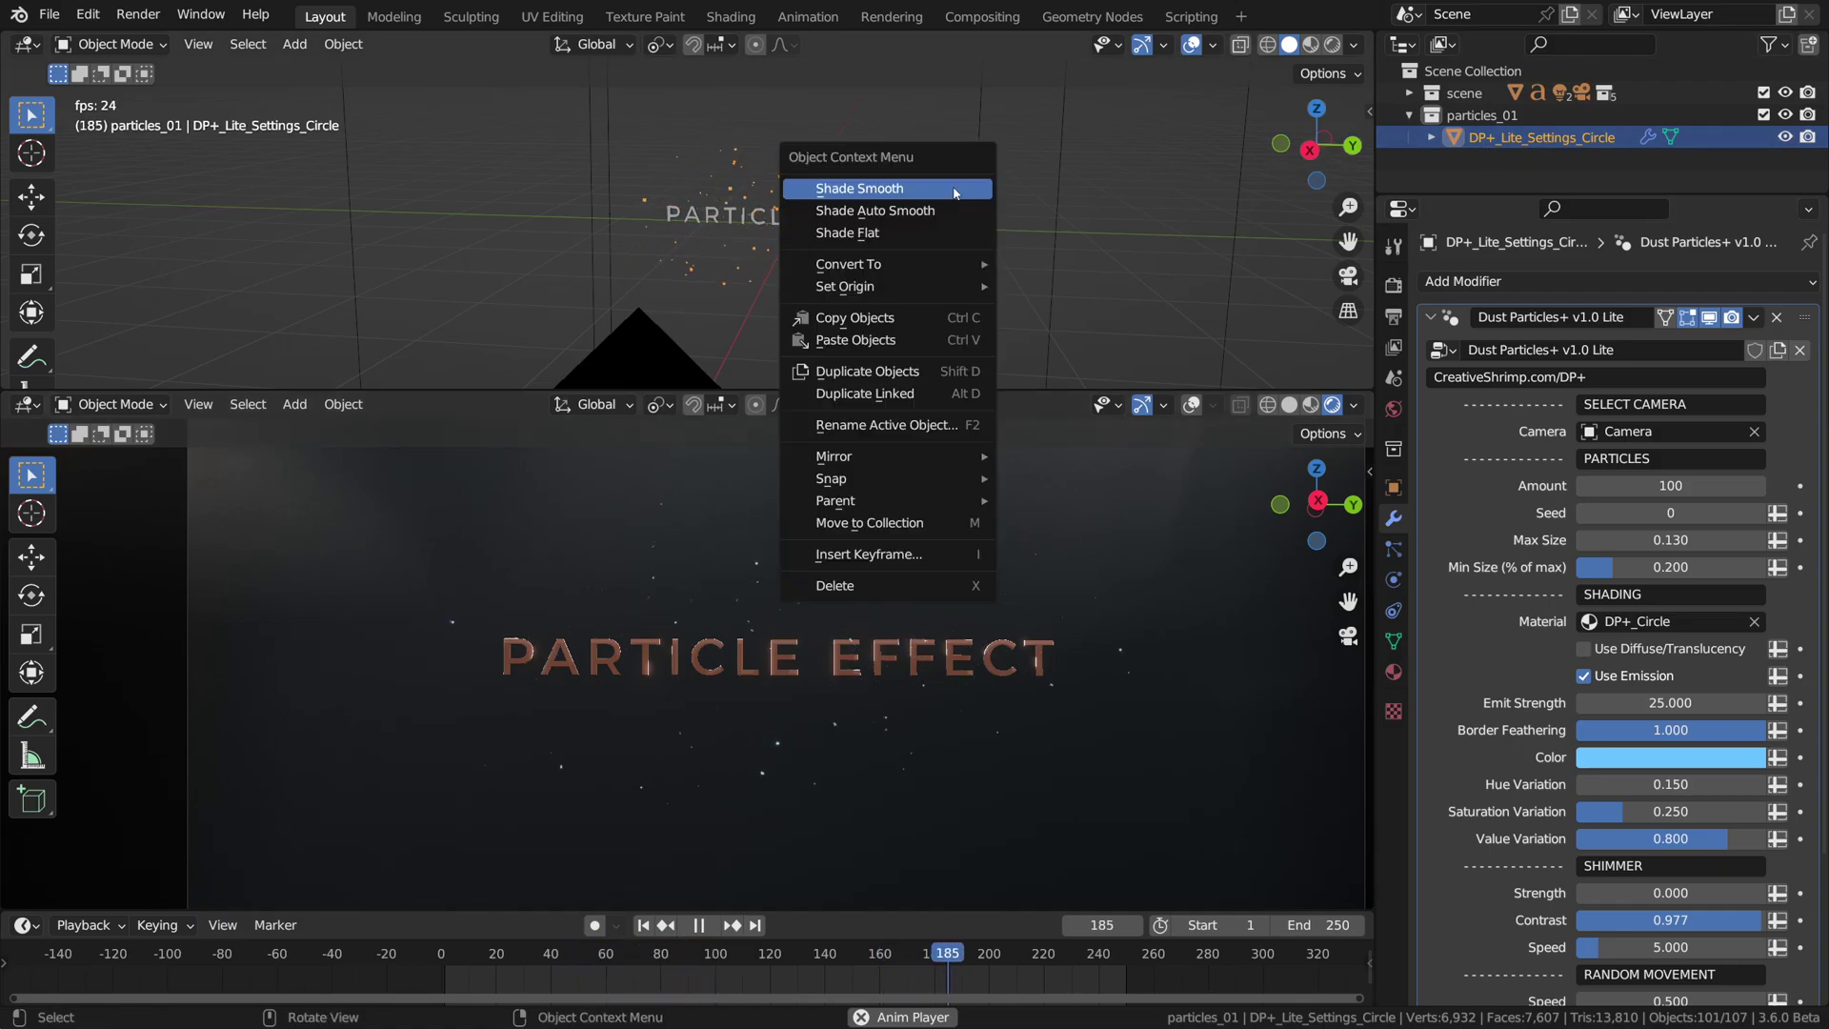
{"action": "left_click", "coordinate": [933, 376]}
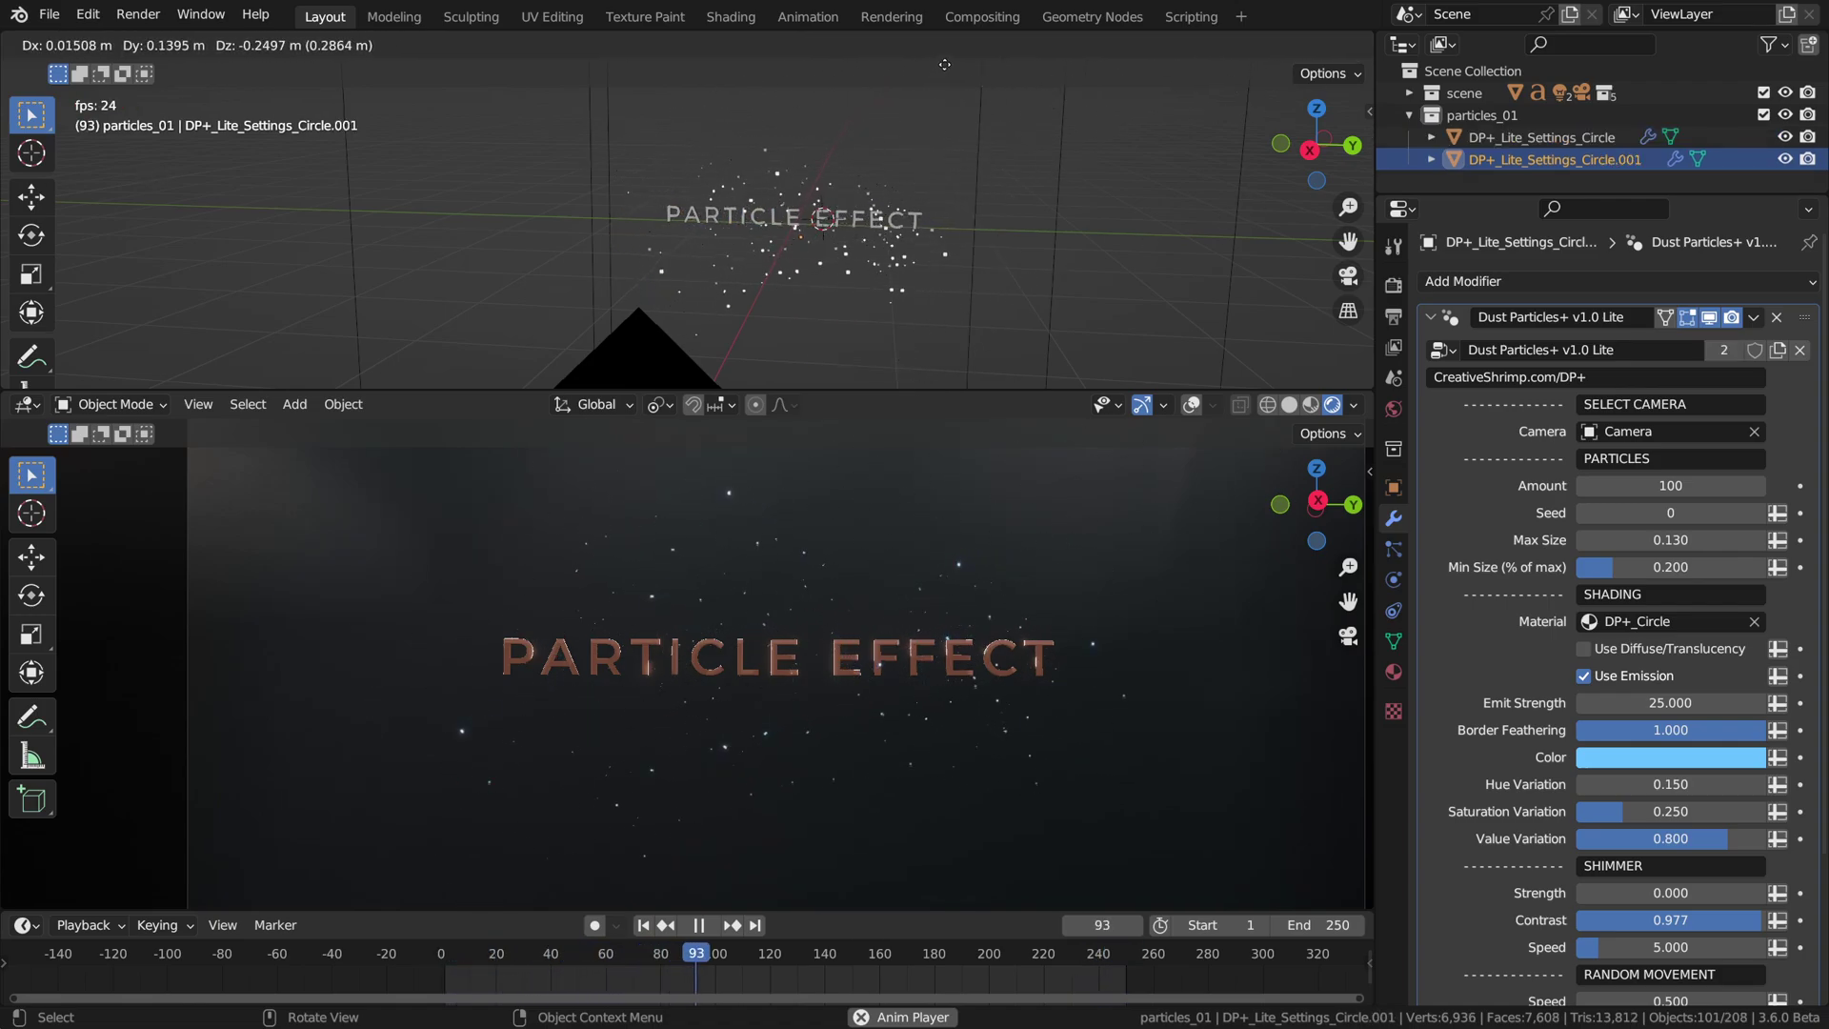
{"action": "left_click", "coordinate": [912, 374]}
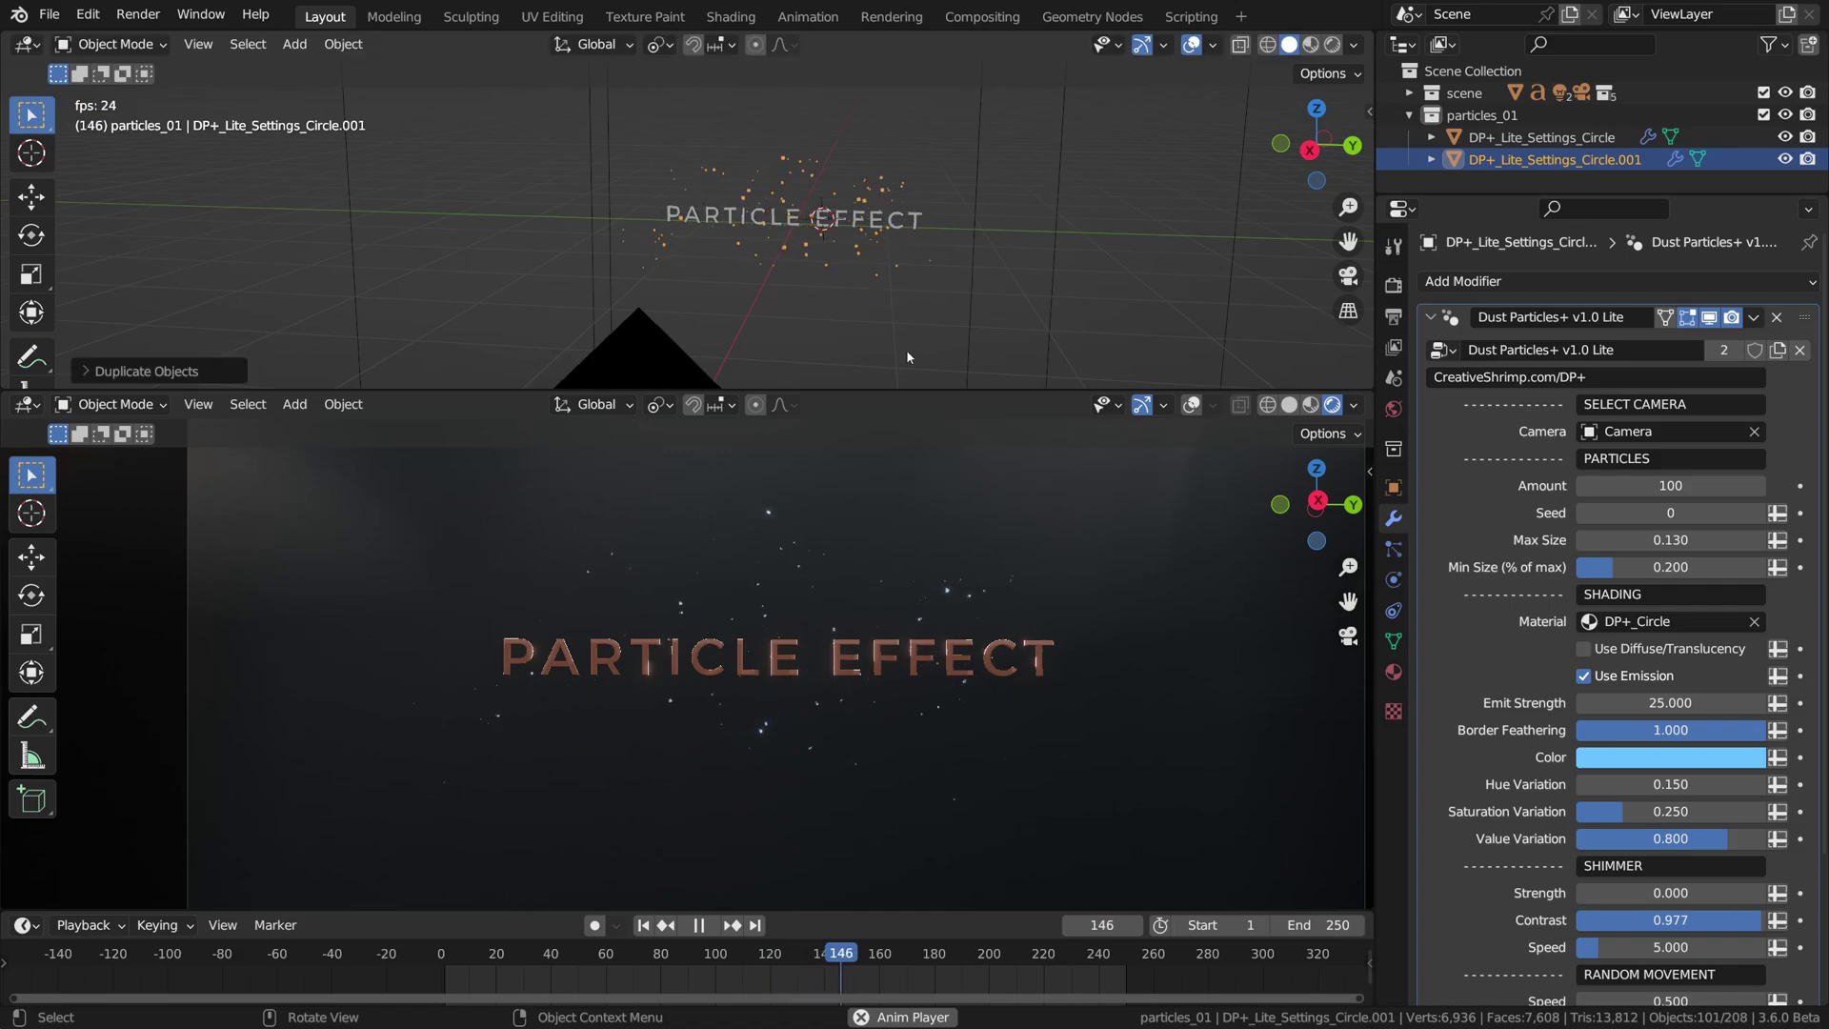
{"action": "double_click", "coordinate": [1694, 160]}
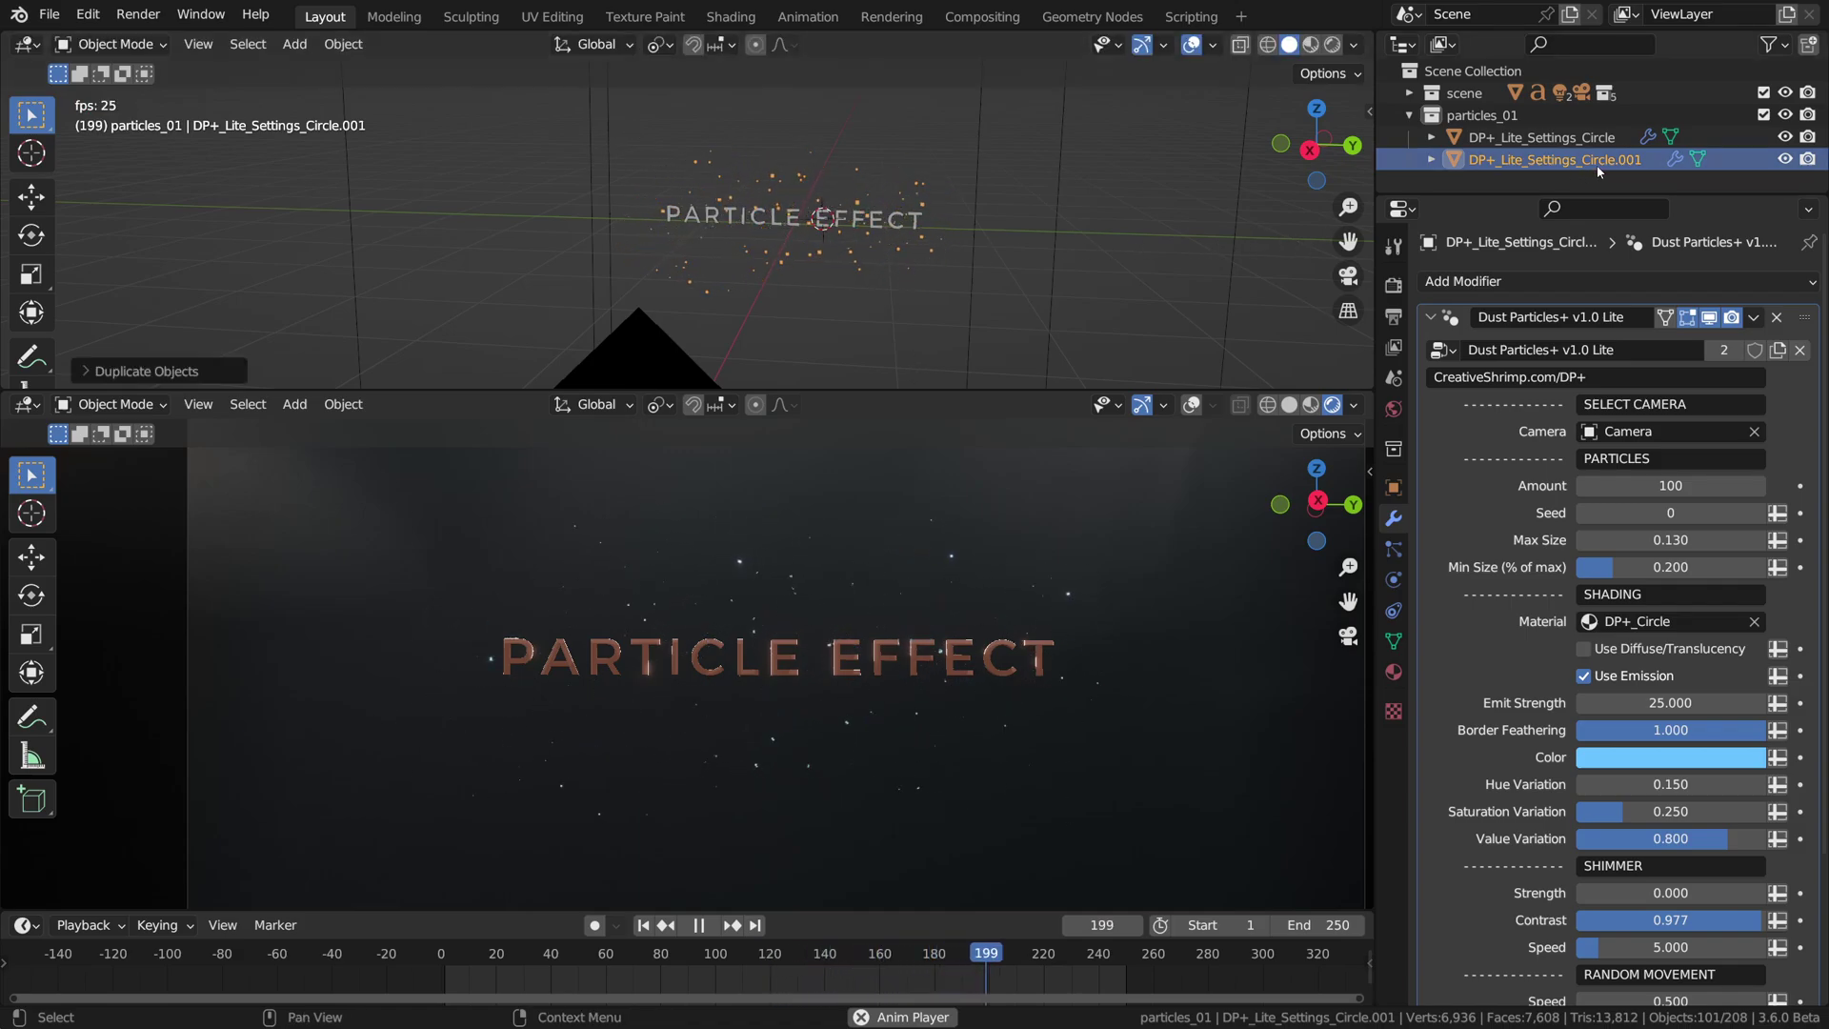
{"action": "key", "text": "End"}
{"action": "key", "text": "ctrl+shift+Left"}
{"action": "key", "text": "BackSpace"}
{"action": "key", "text": "BackSpace"}
{"action": "type", "text": "_02"}
{"action": "key", "text": "Return"}
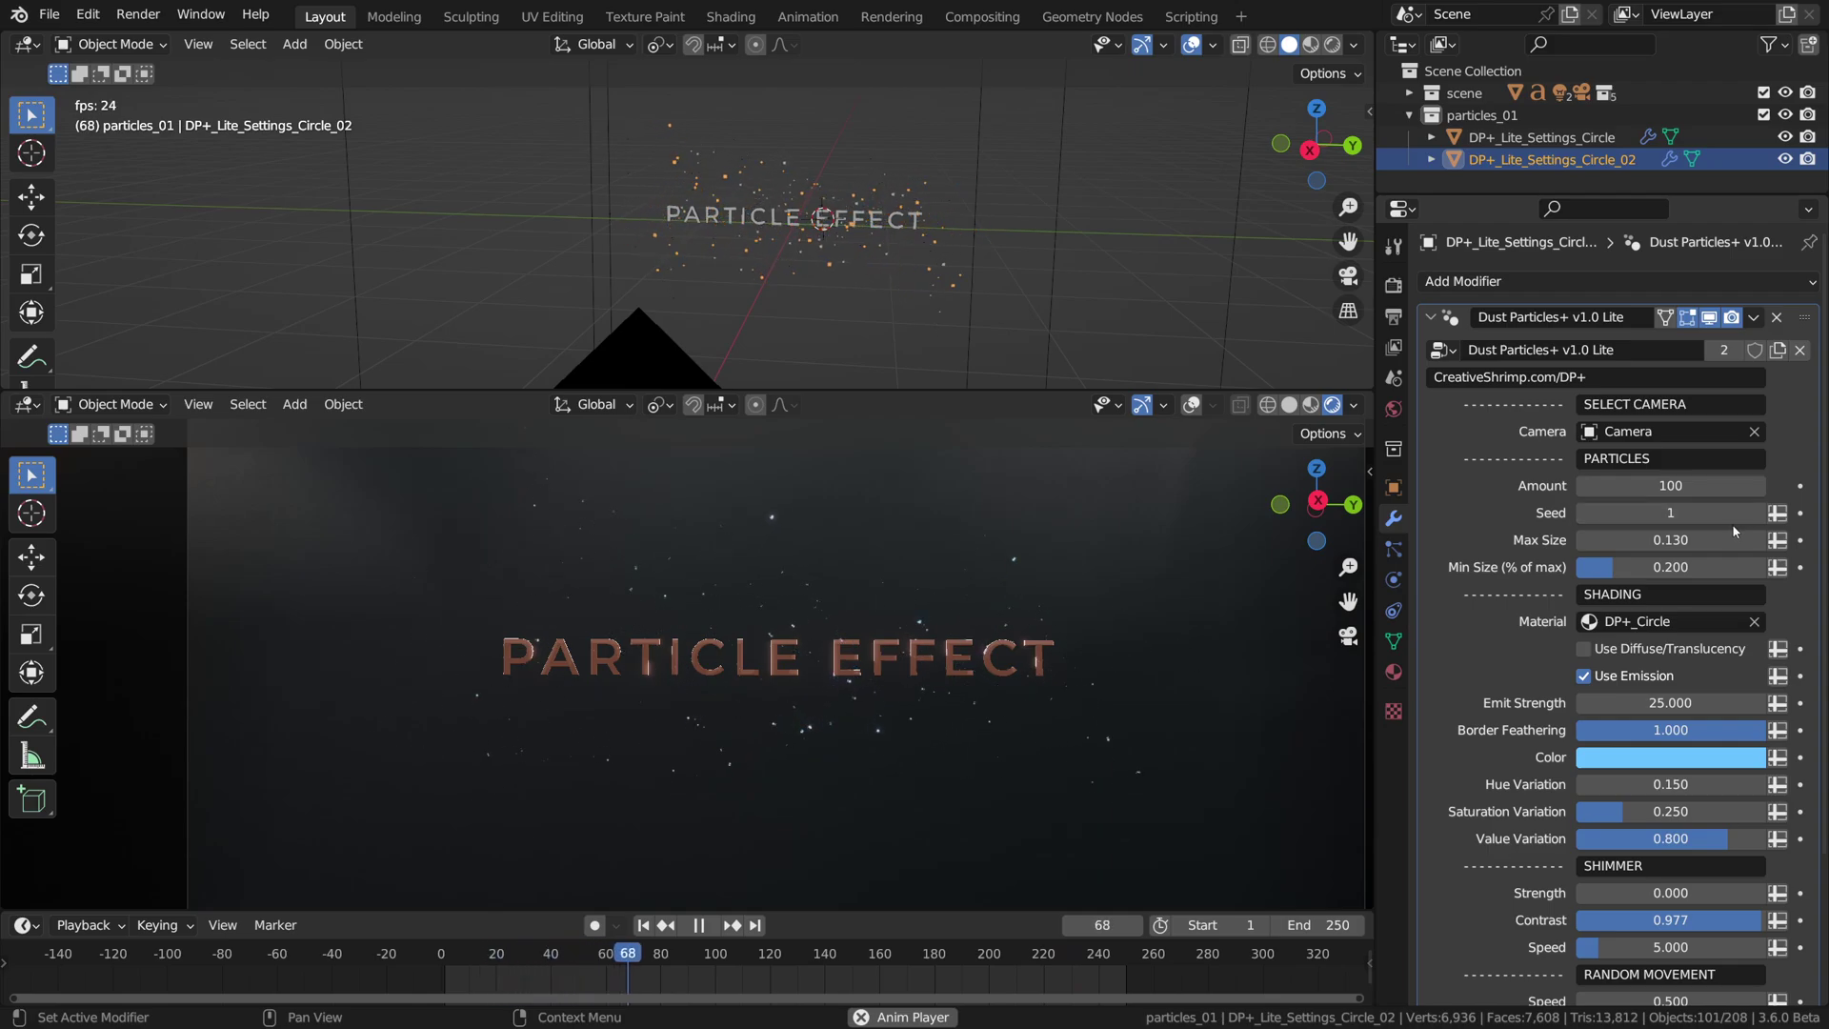
Give the copy a teal colour, 25 particles and Seed 8
{"action": "left_click", "coordinate": [1699, 753]}
{"action": "left_click_drag", "start_coordinate": [1647, 549], "coordinate": [1637, 462]}
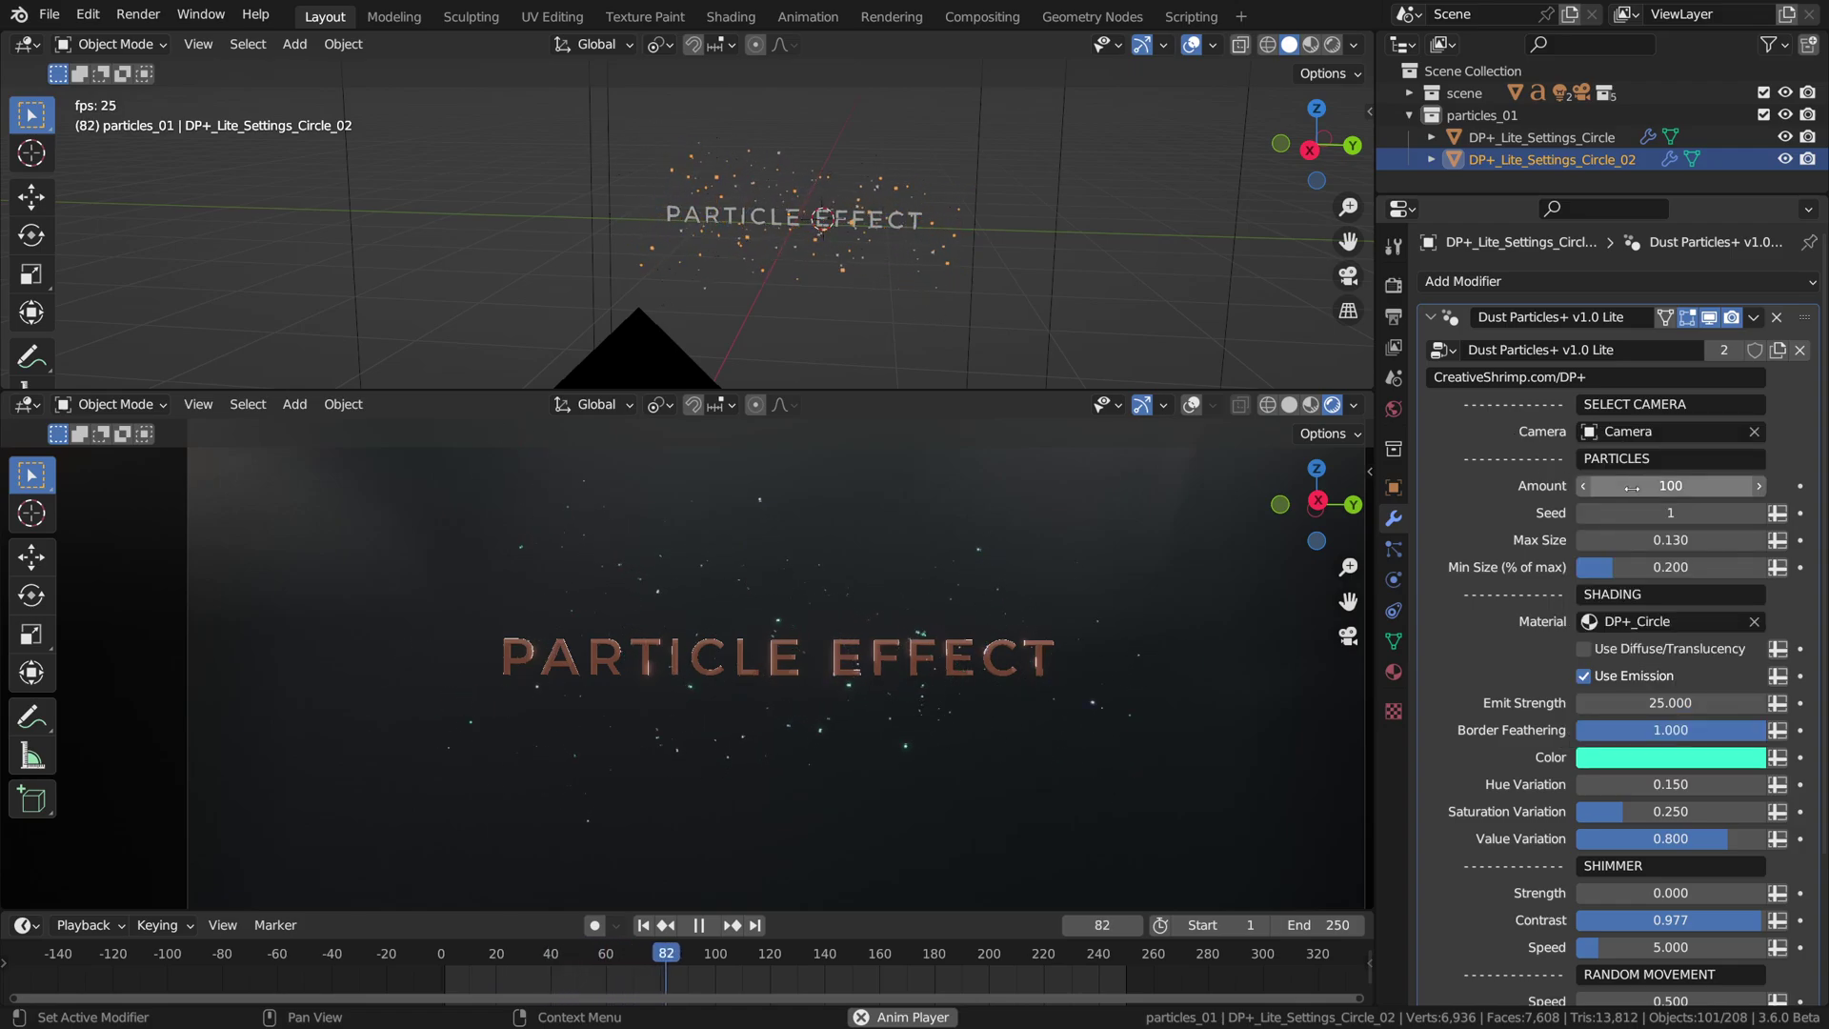
{"action": "left_click", "coordinate": [1626, 477]}
{"action": "type", "text": "25"}
{"action": "key", "text": "Return"}
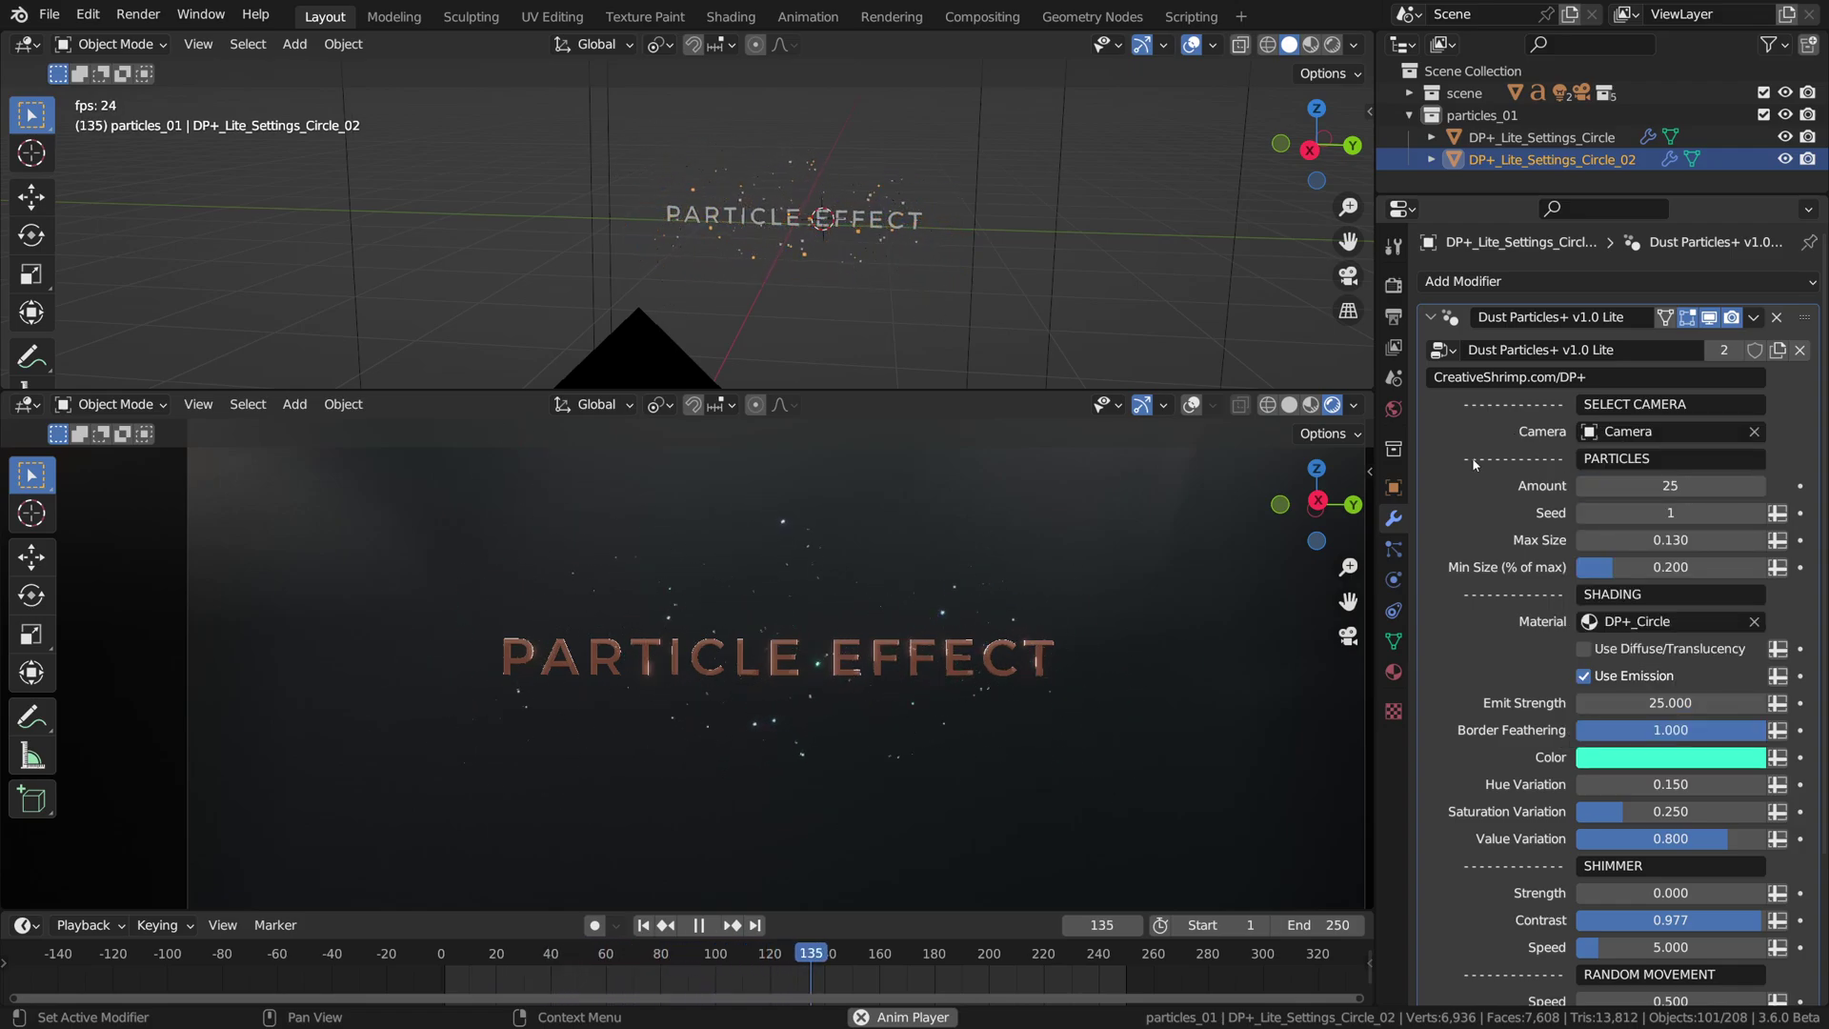
{"action": "left_click", "coordinate": [1759, 514]}
{"action": "left_click", "coordinate": [1758, 513]}
{"action": "left_click", "coordinate": [1759, 514]}
{"action": "left_click", "coordinate": [1758, 514]}
{"action": "left_click", "coordinate": [1759, 514]}
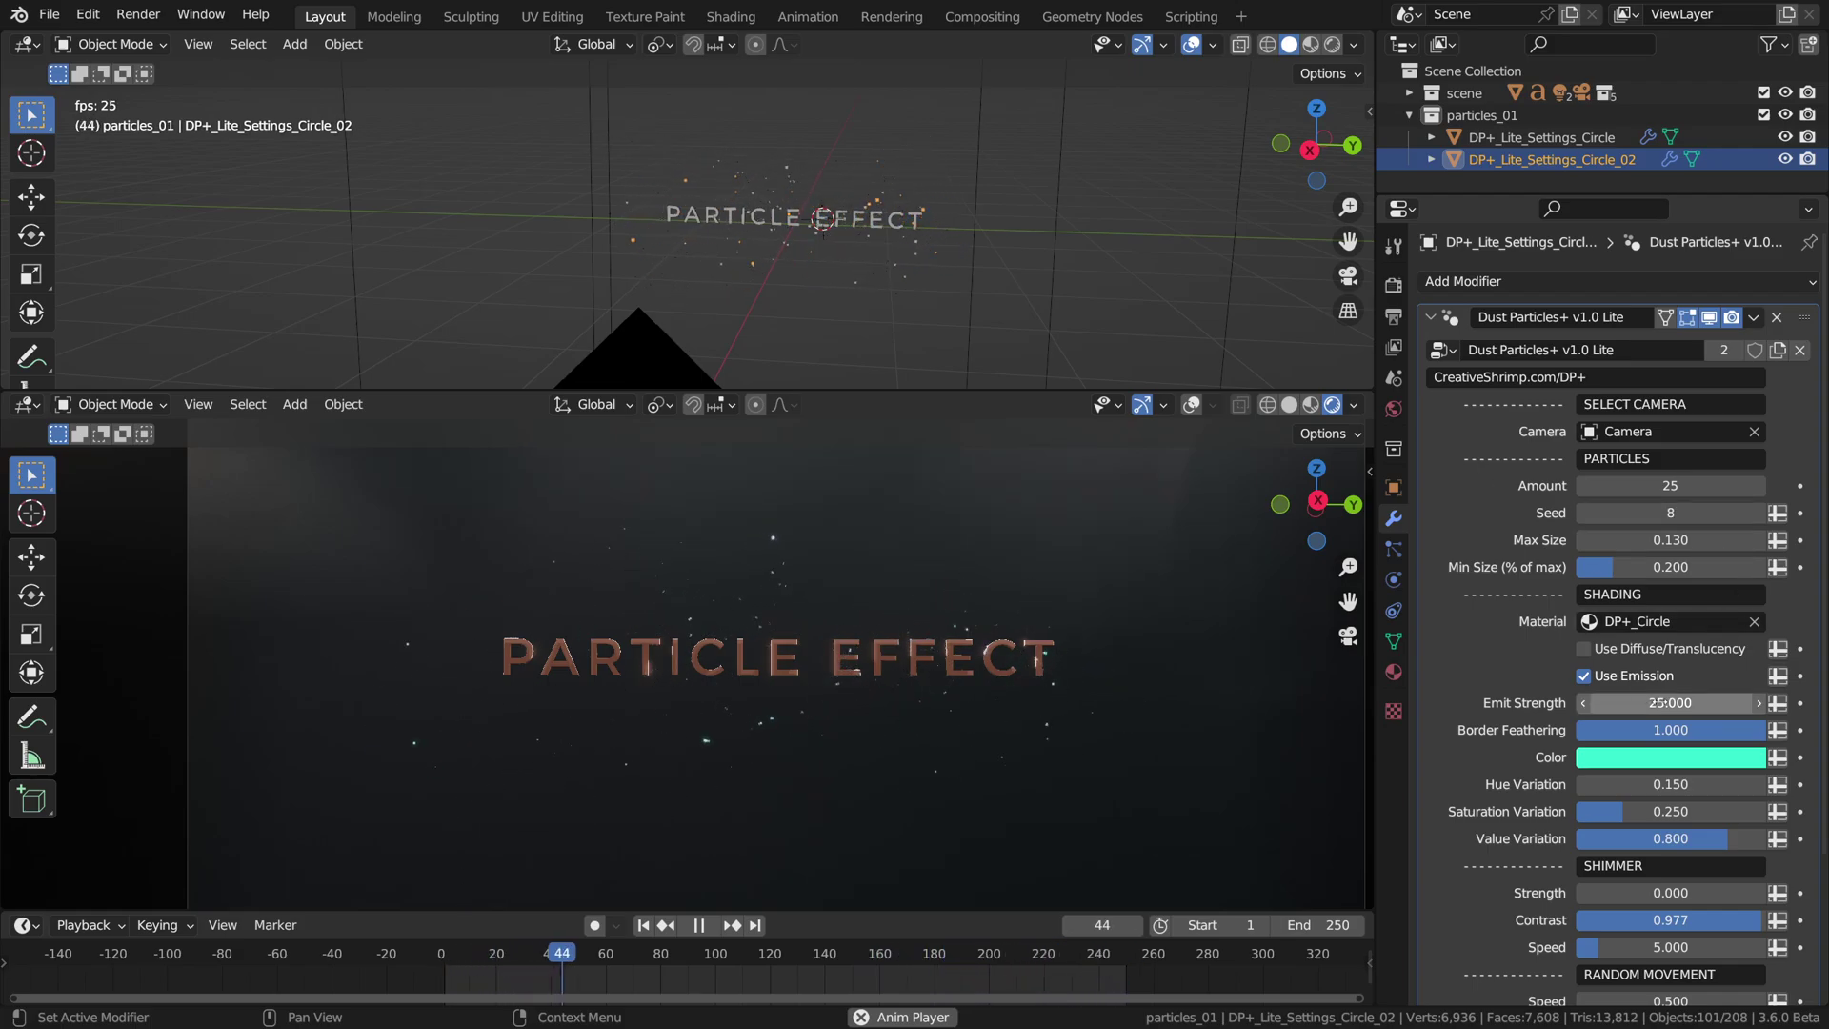
Set the copy's Emit Strength to 100 and raise its Shimmer Strength
{"action": "left_click", "coordinate": [1682, 703]}
{"action": "type", "text": "10"}
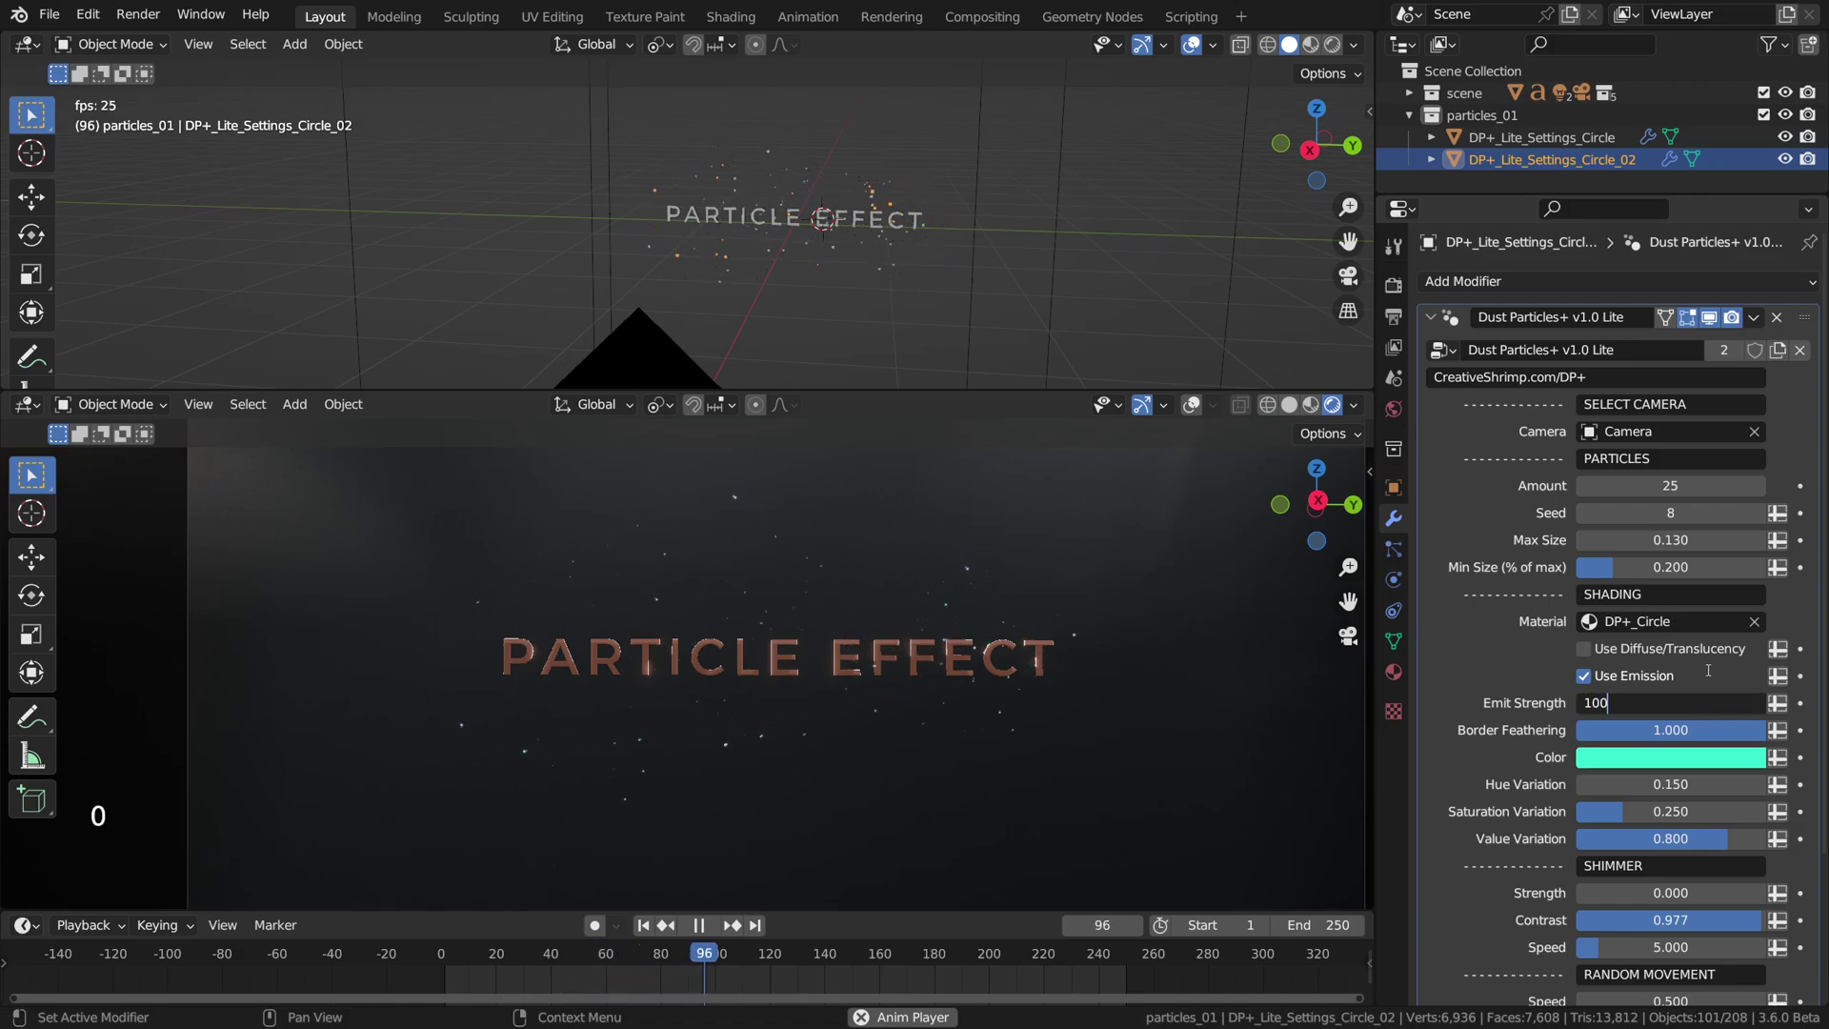
{"action": "type", "text": "0"}
{"action": "key", "text": "Return"}
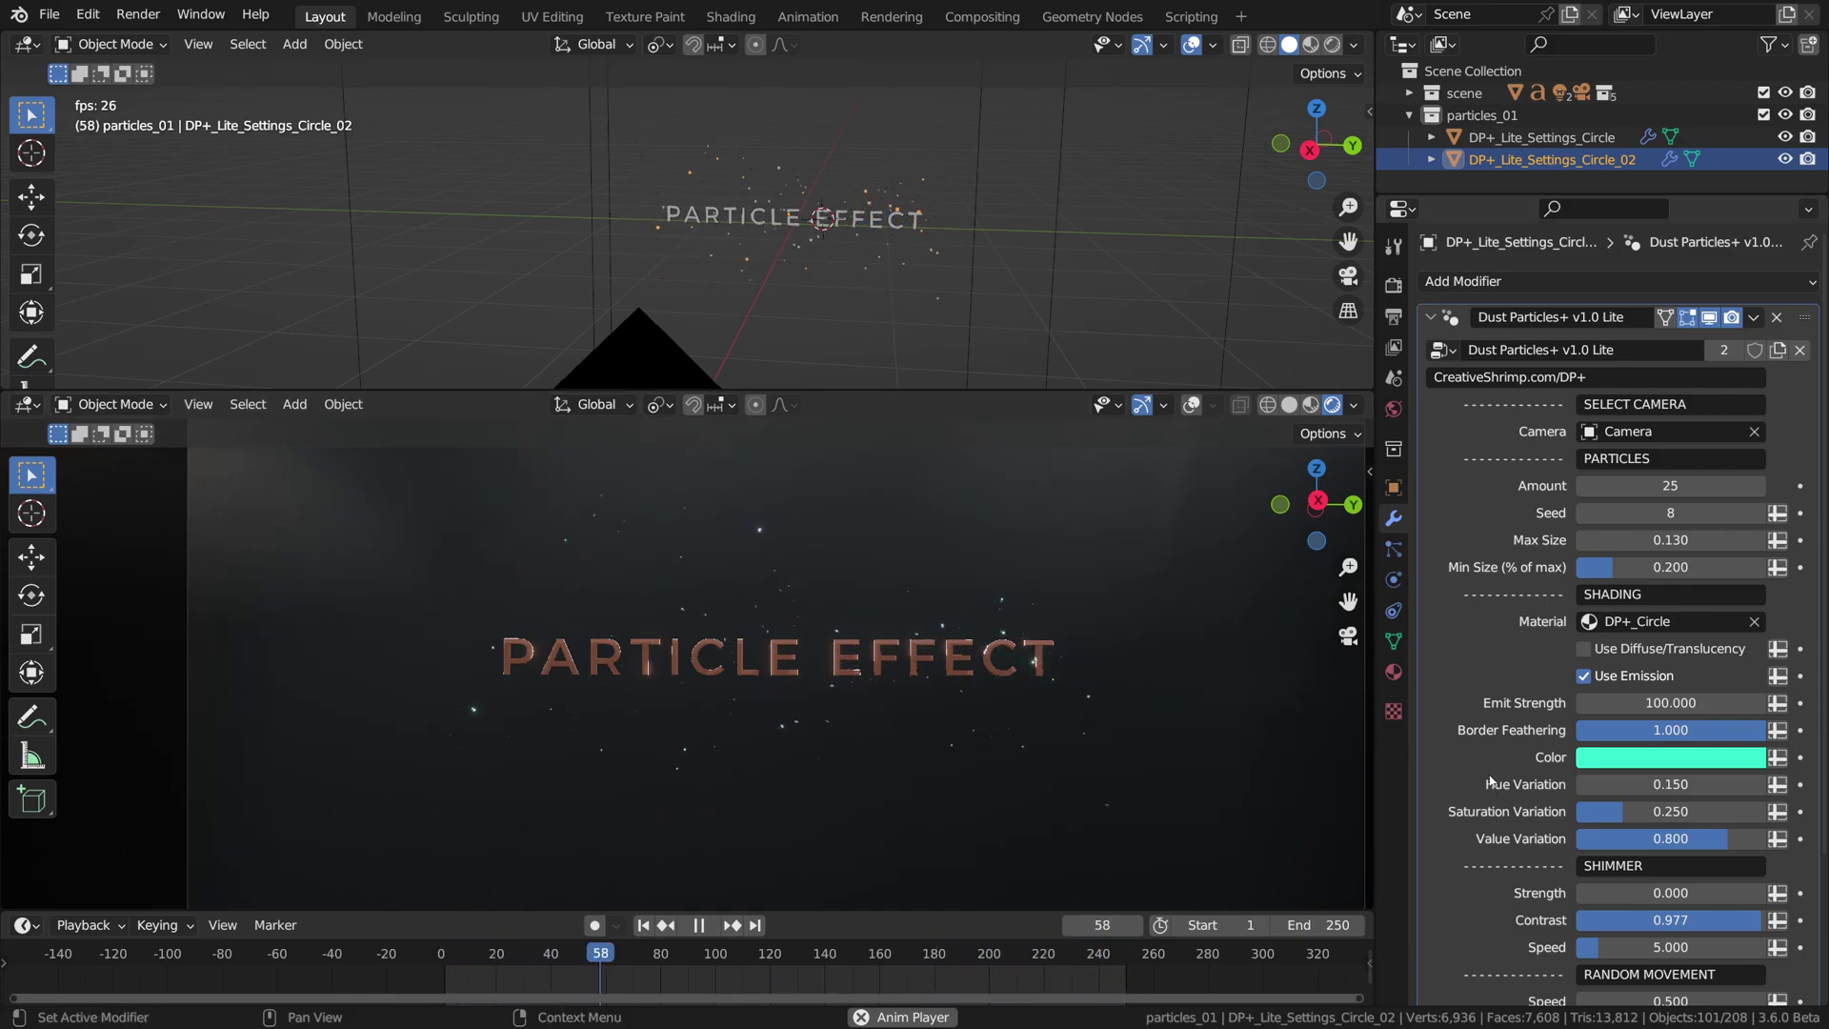
{"action": "left_click_drag", "start_coordinate": [1605, 886], "coordinate": [1734, 892]}
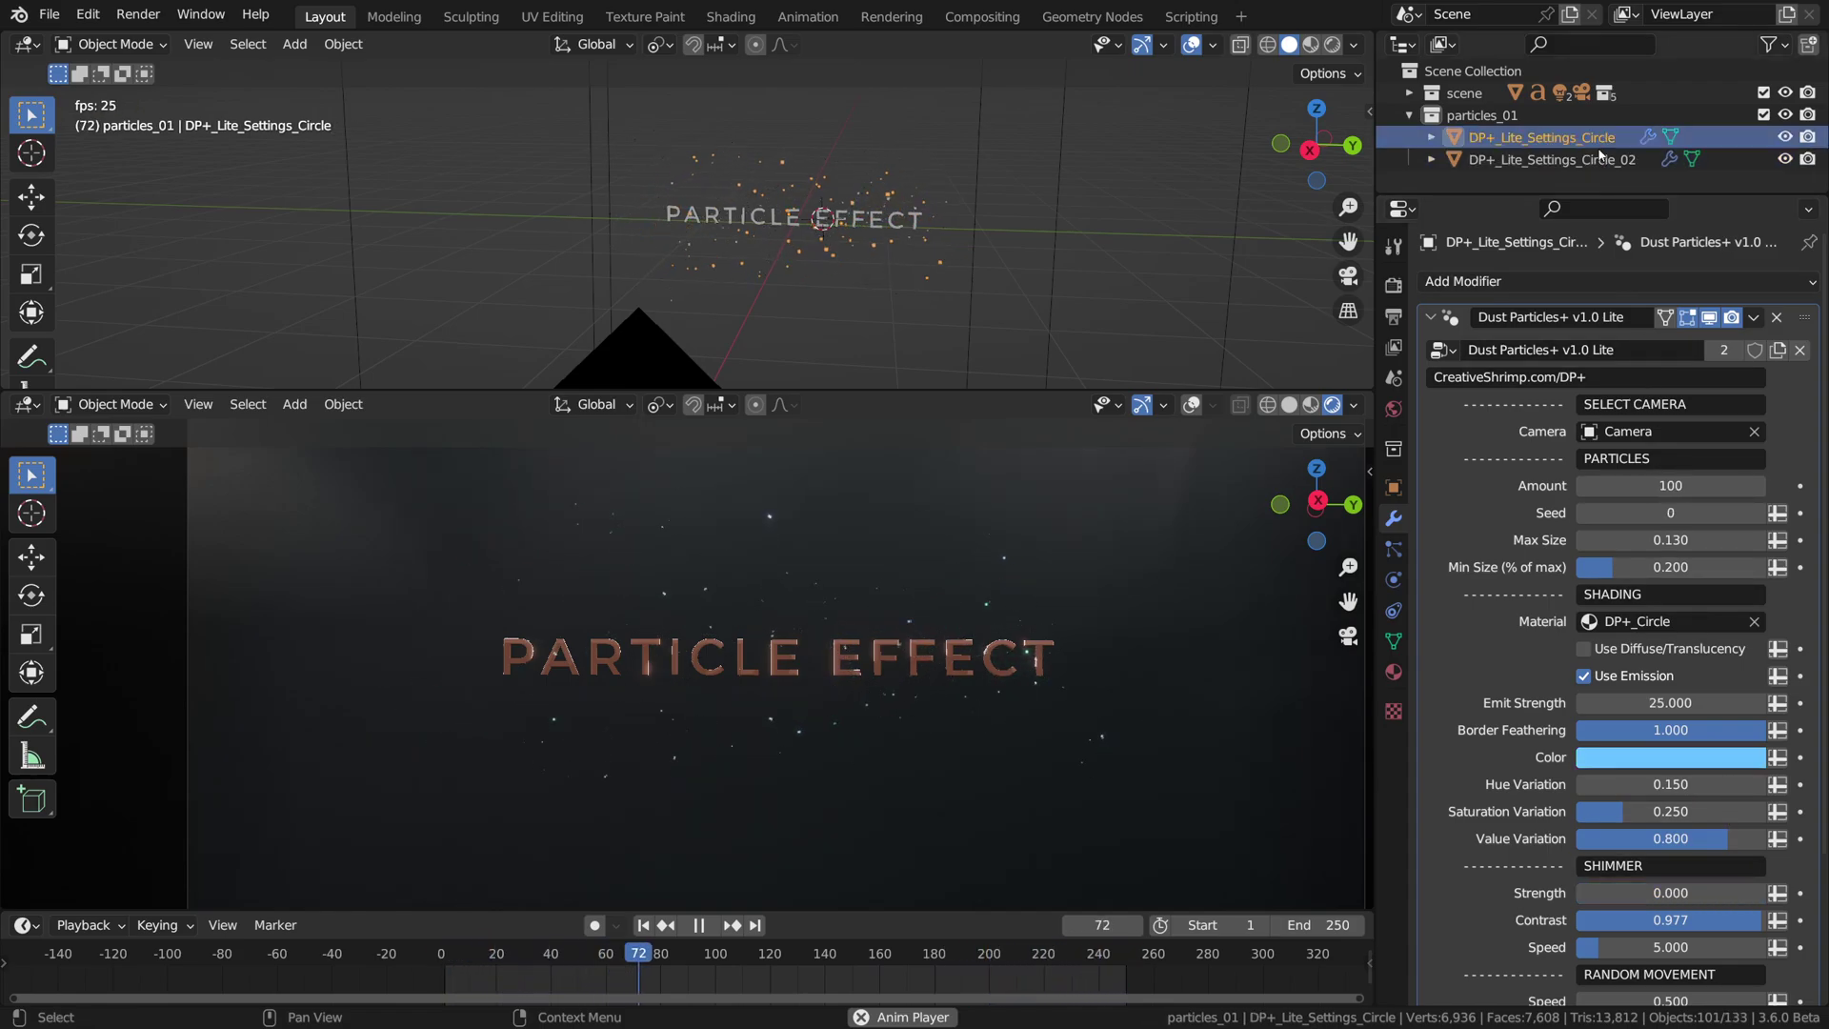
Give the original emitter Shimmer Strength 0.959 and replay the animation, stopping at frame 129
{"action": "scroll", "coordinate": [1623, 874], "scroll_direction": "down", "scroll_amount": 1}
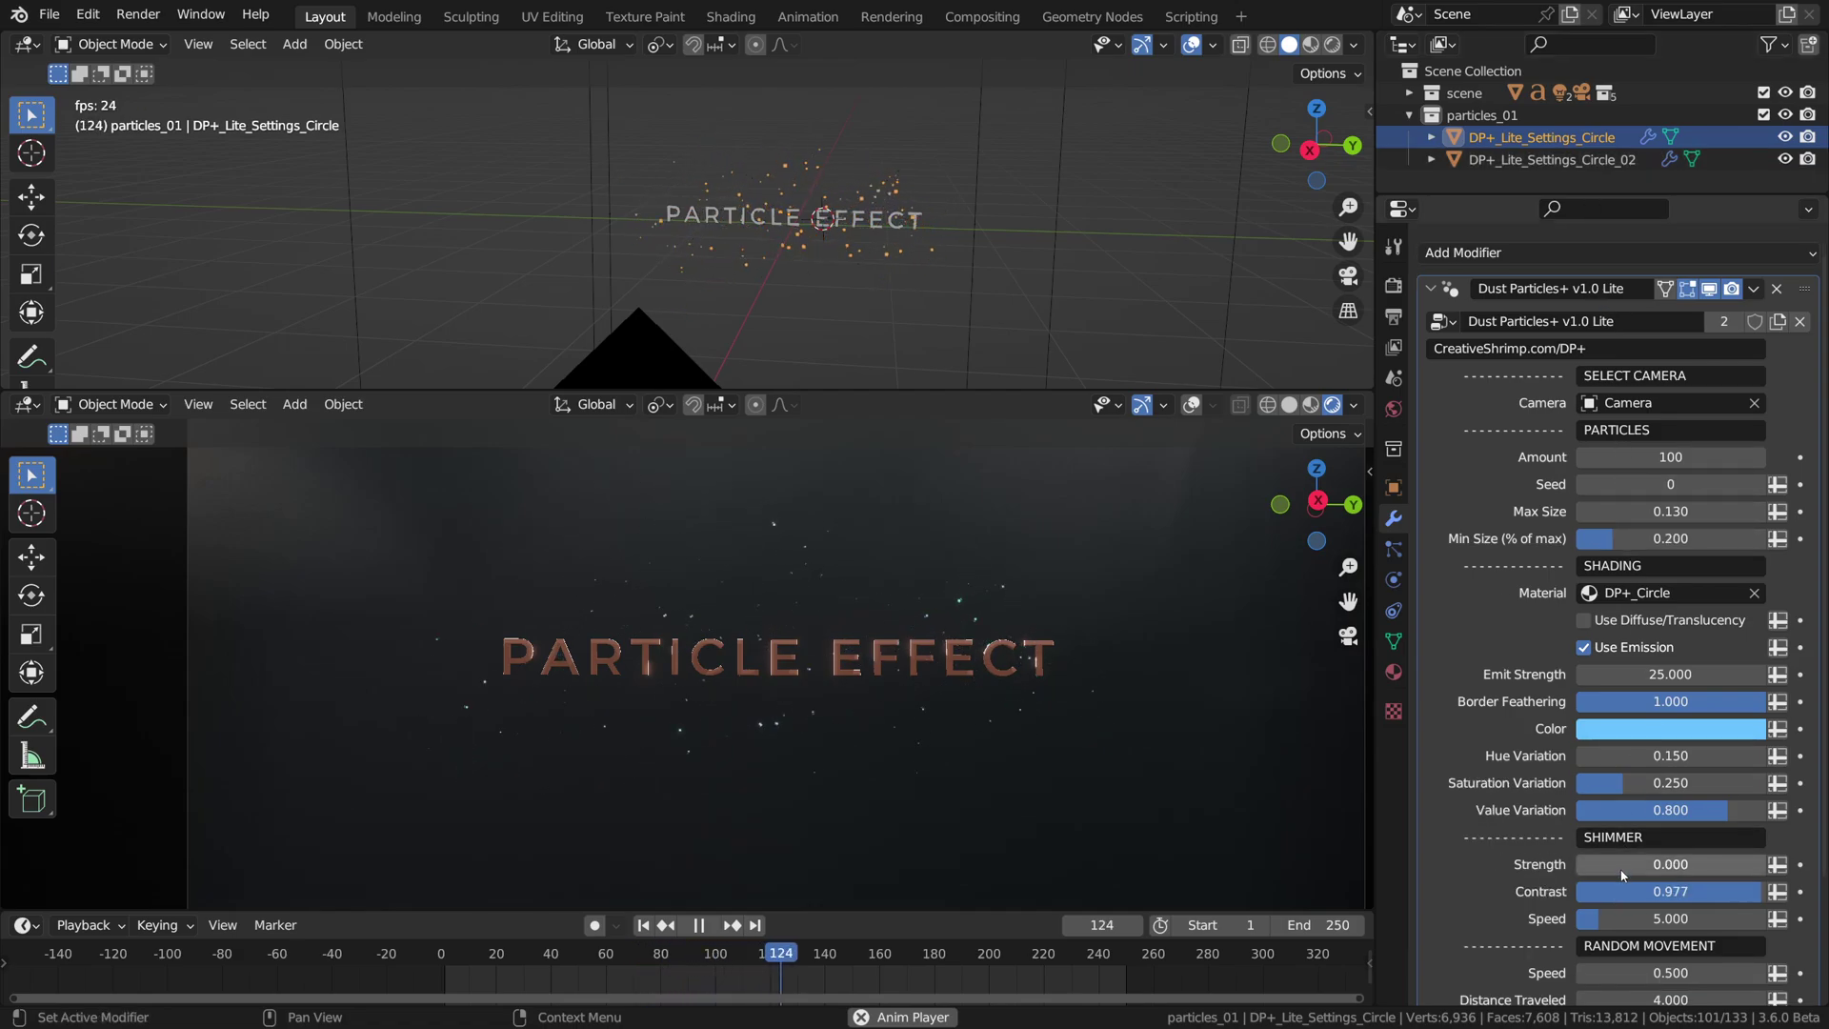
{"action": "left_click_drag", "start_coordinate": [1623, 874], "coordinate": [1804, 874]}
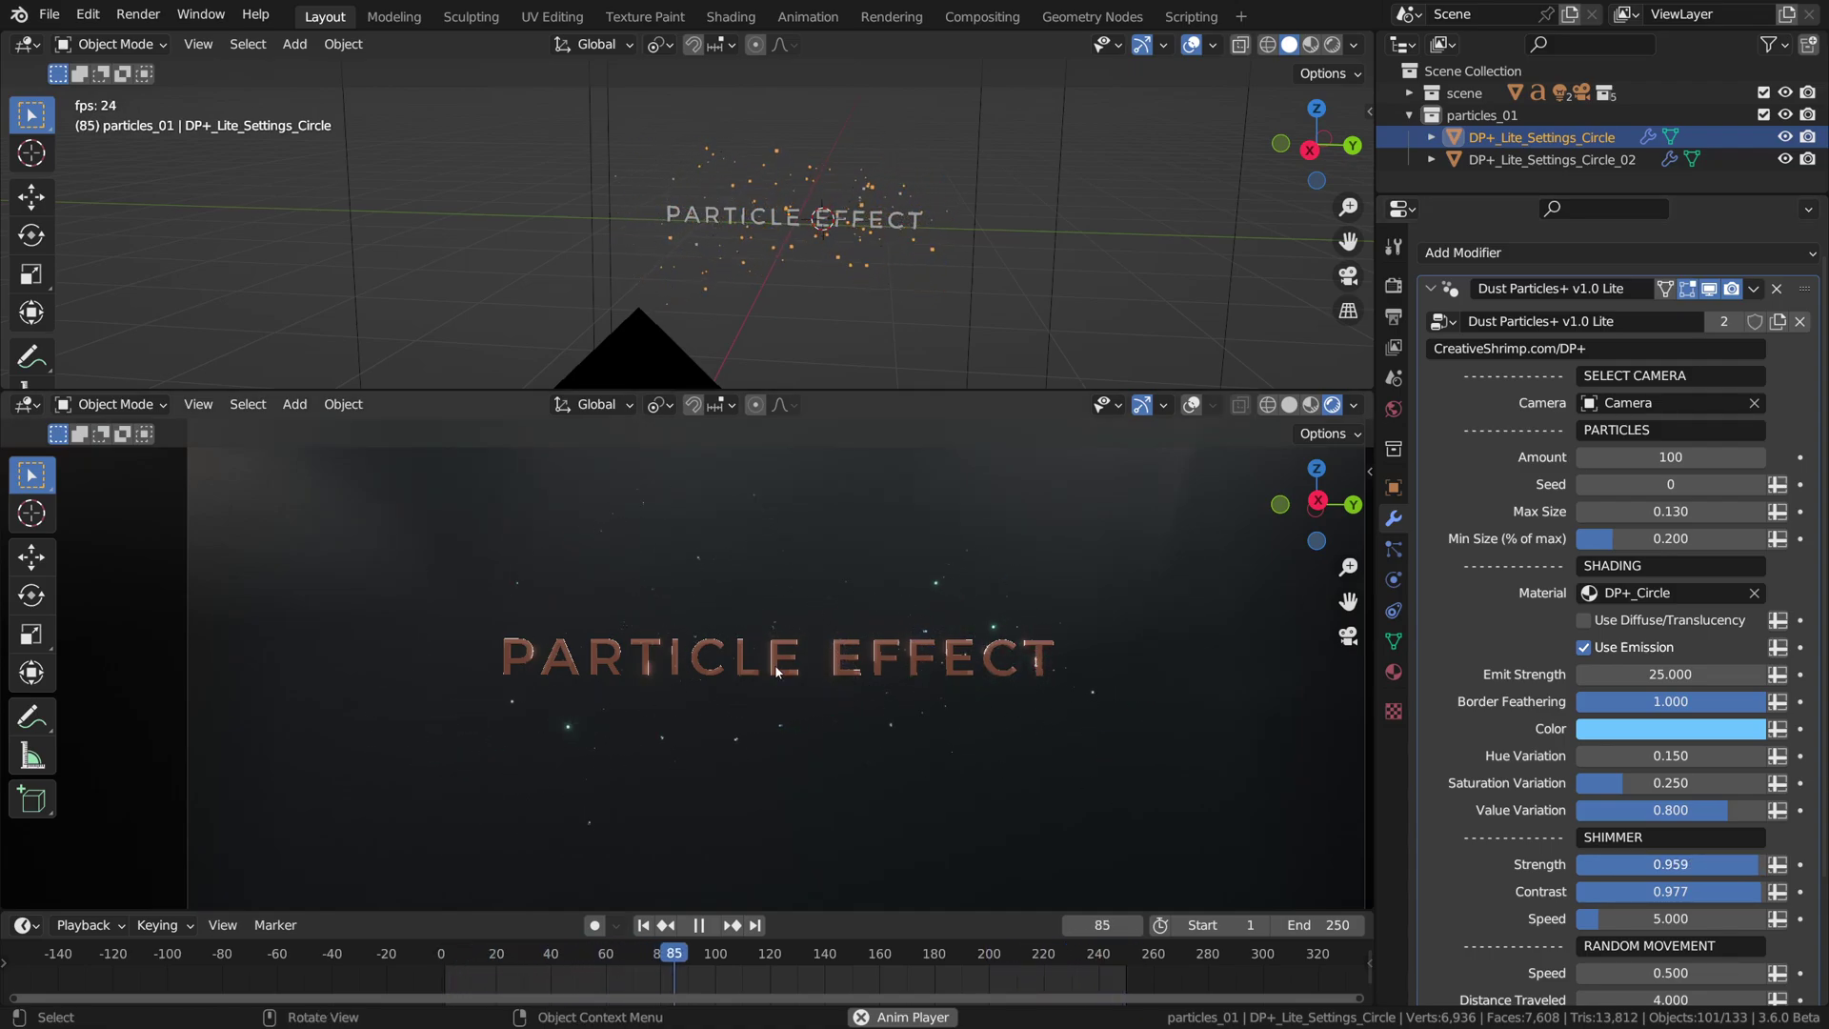
{"action": "key", "text": "shift+space"}
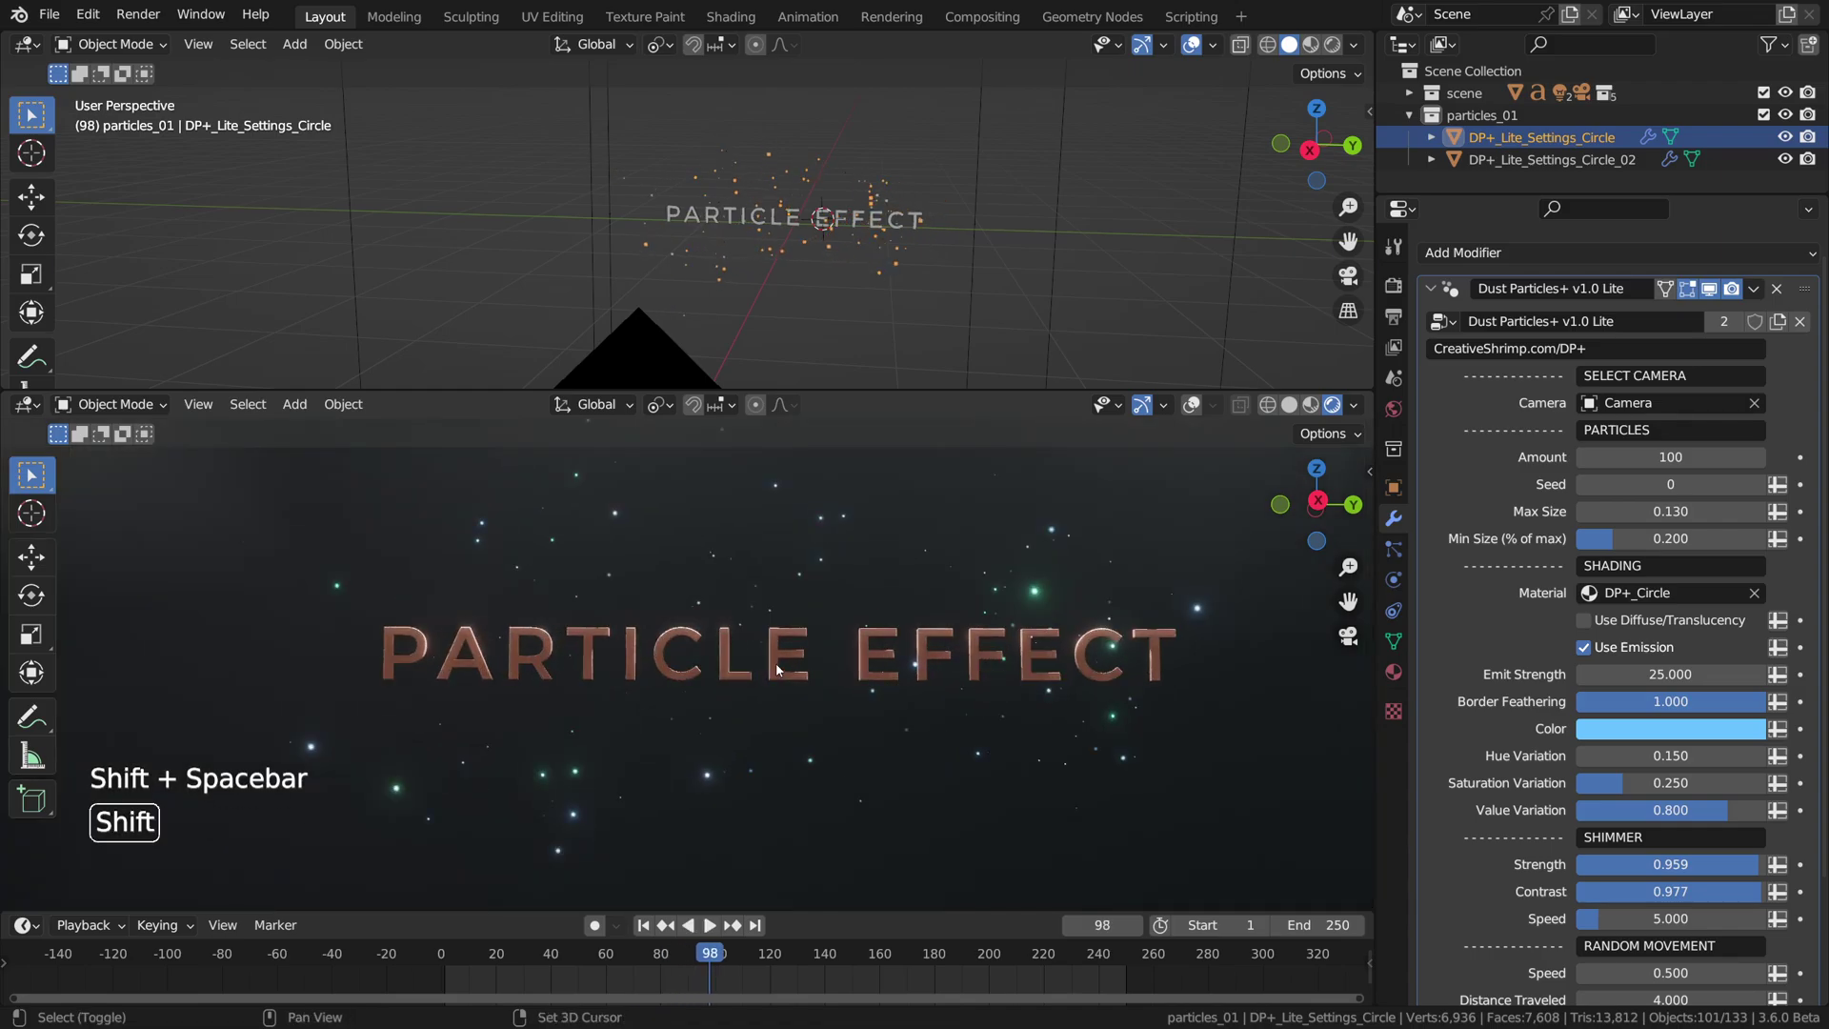
{"action": "key", "text": "shift+space"}
{"action": "key", "text": "shift+space"}
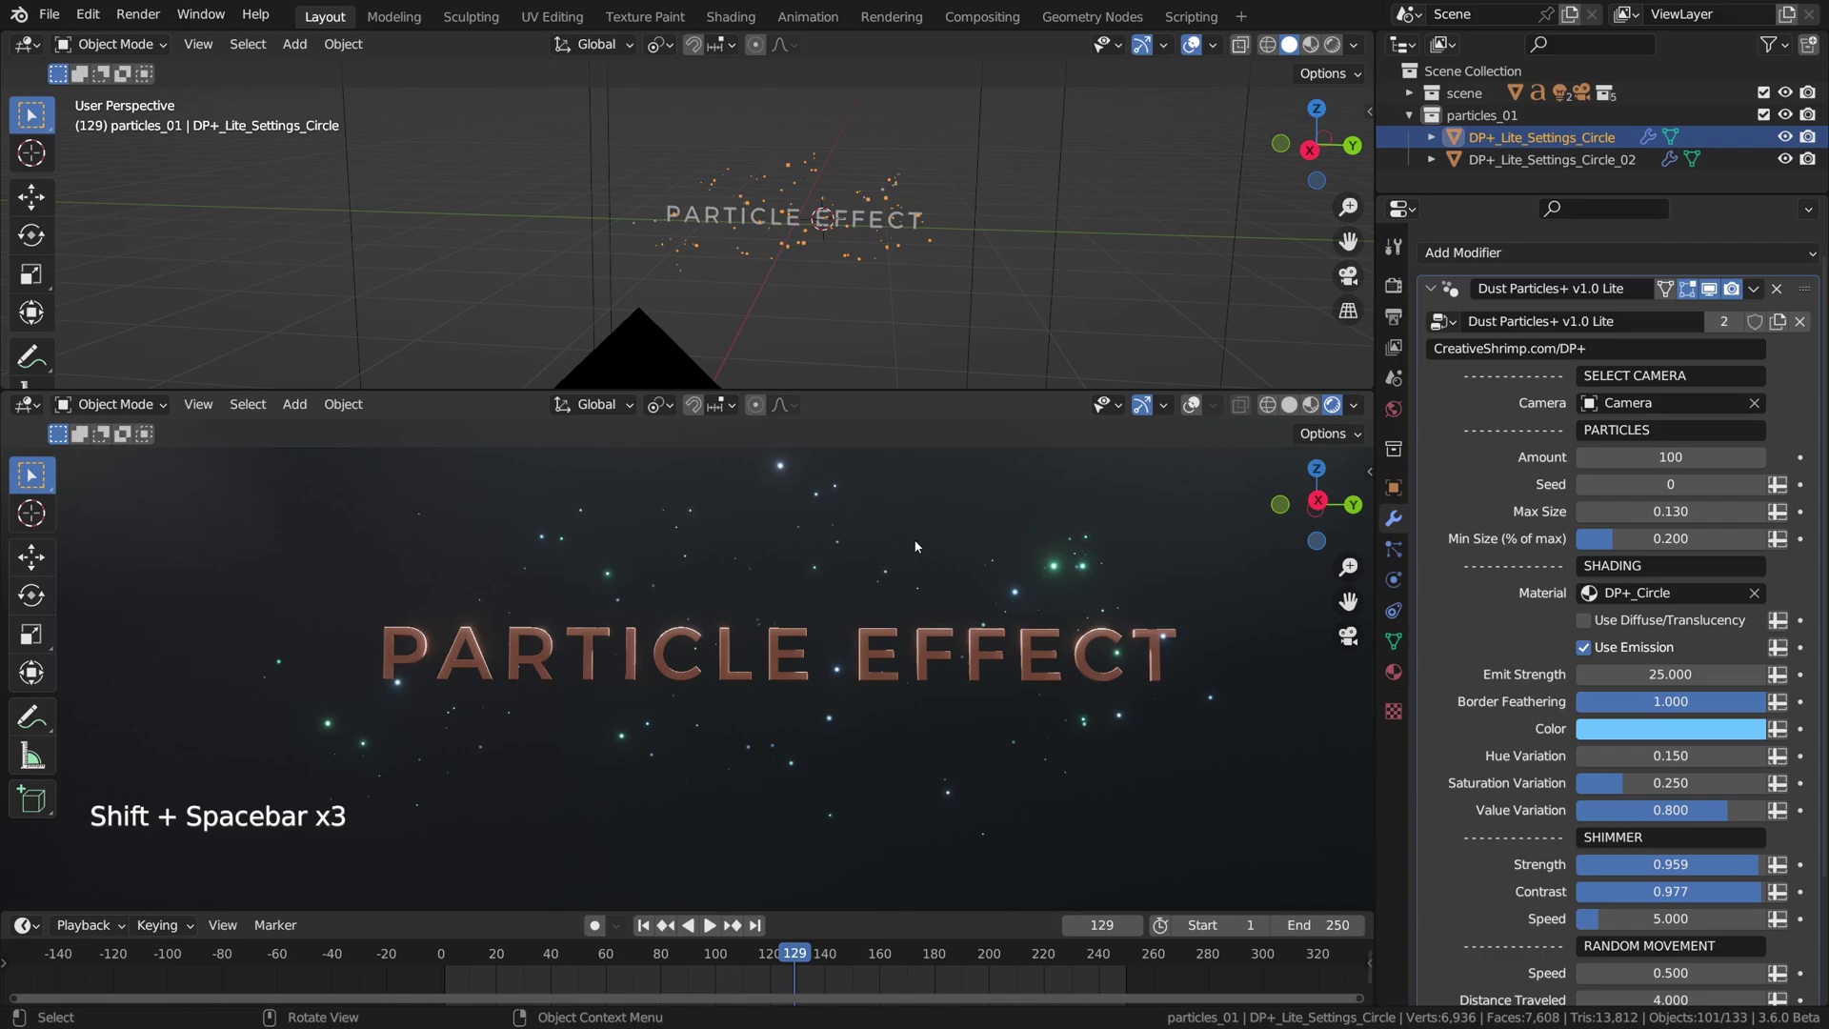
Turn off Eevee Viewport Denoising in Render Properties, then replay and reframe the particle animation
{"action": "left_click", "coordinate": [1396, 290]}
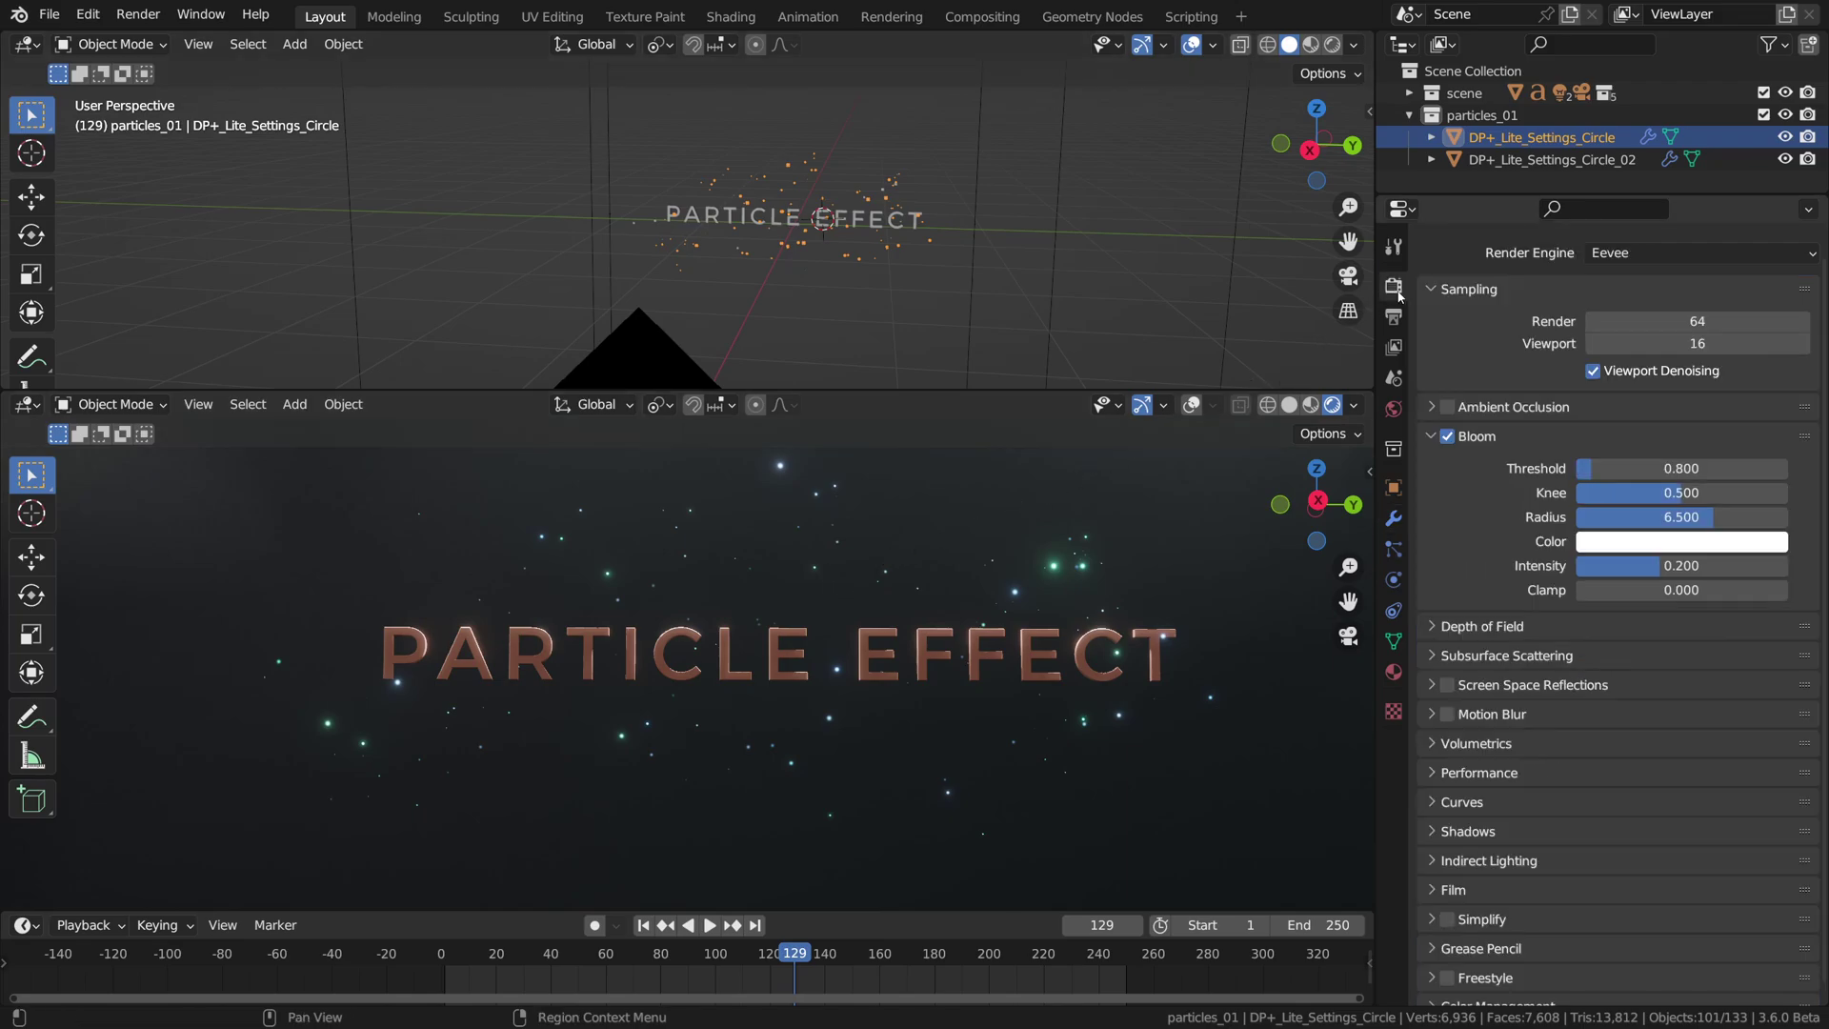
{"action": "left_click", "coordinate": [1593, 372]}
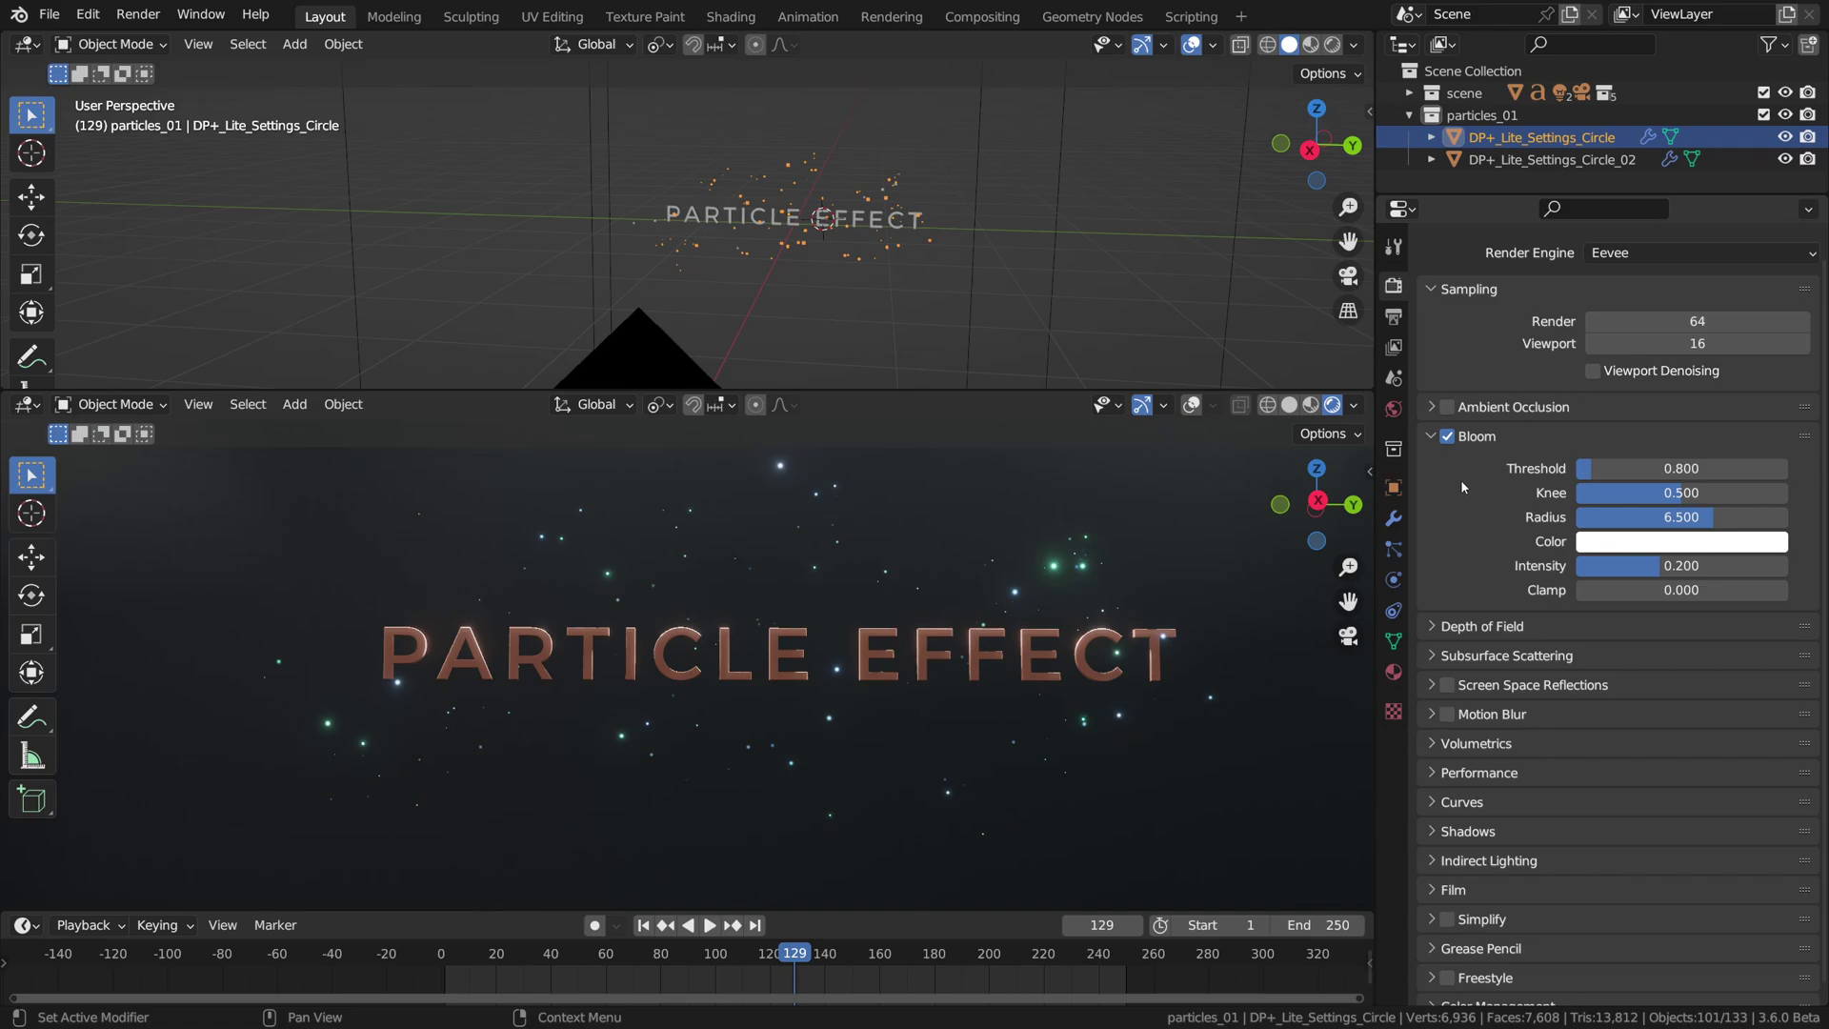
{"action": "key", "text": "shift+space"}
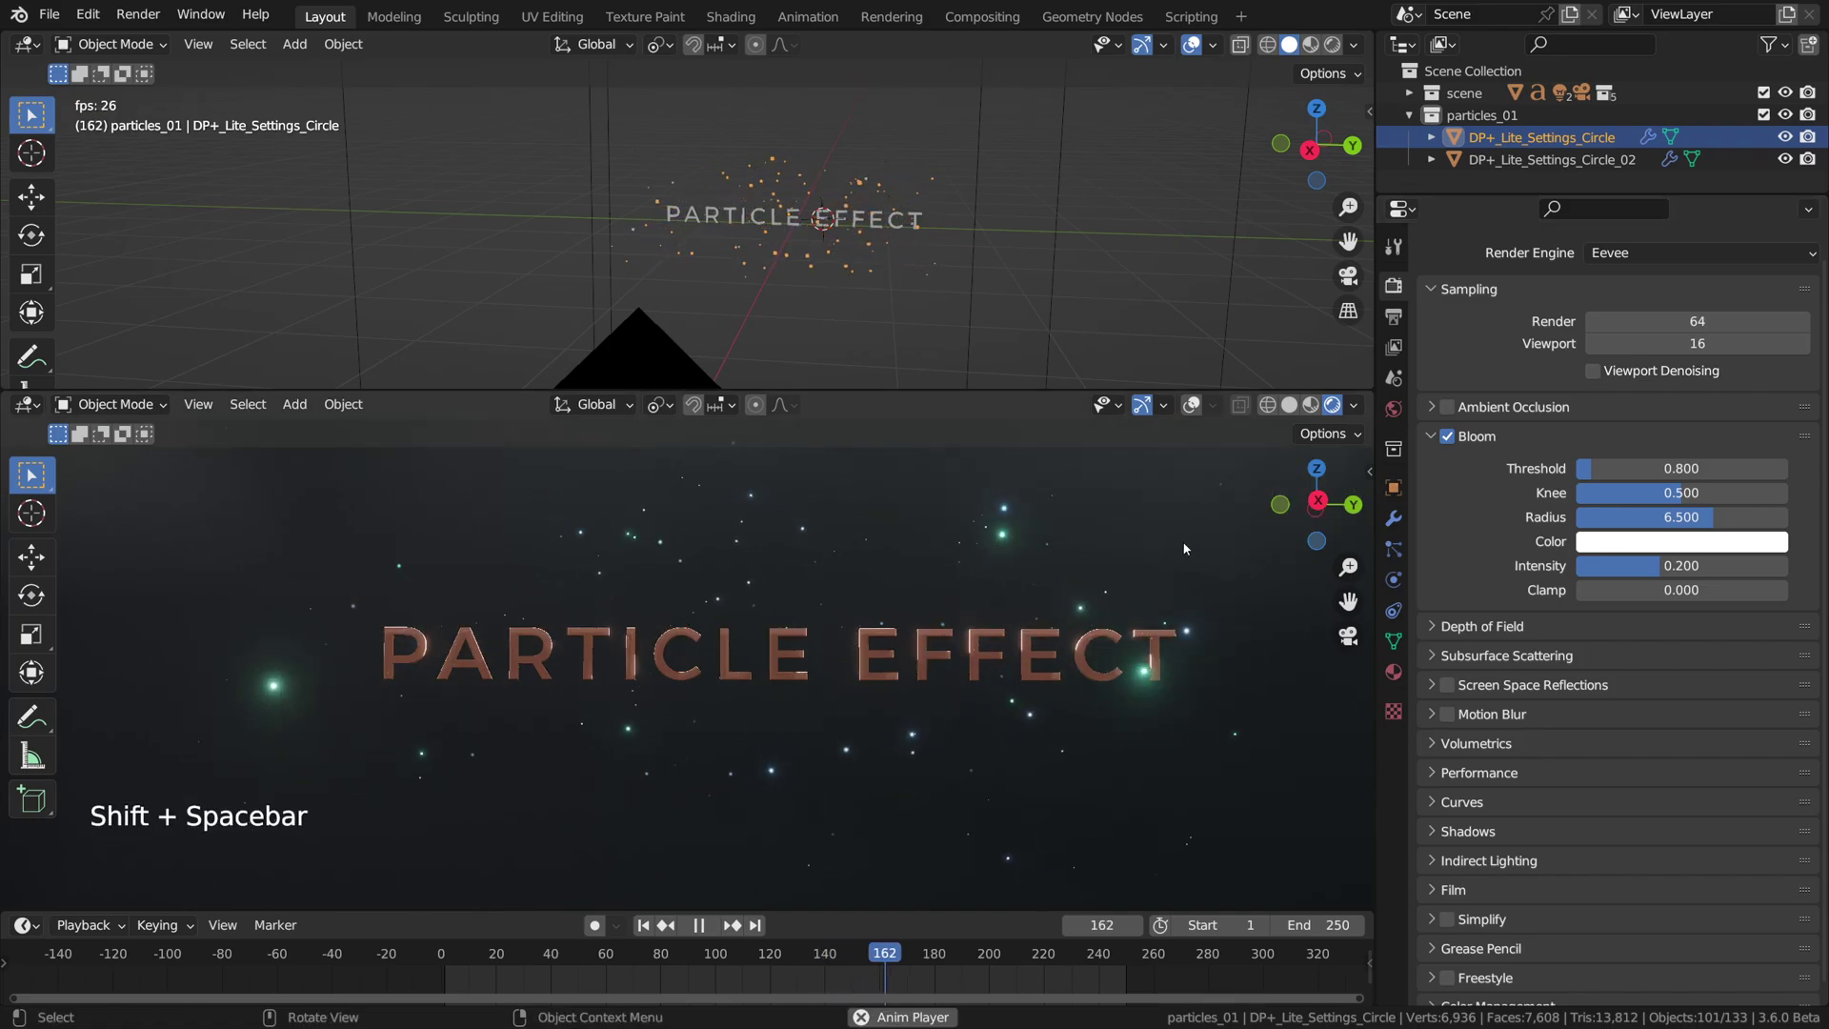
{"action": "key", "text": "shift+space"}
{"action": "key", "text": "shift+space"}
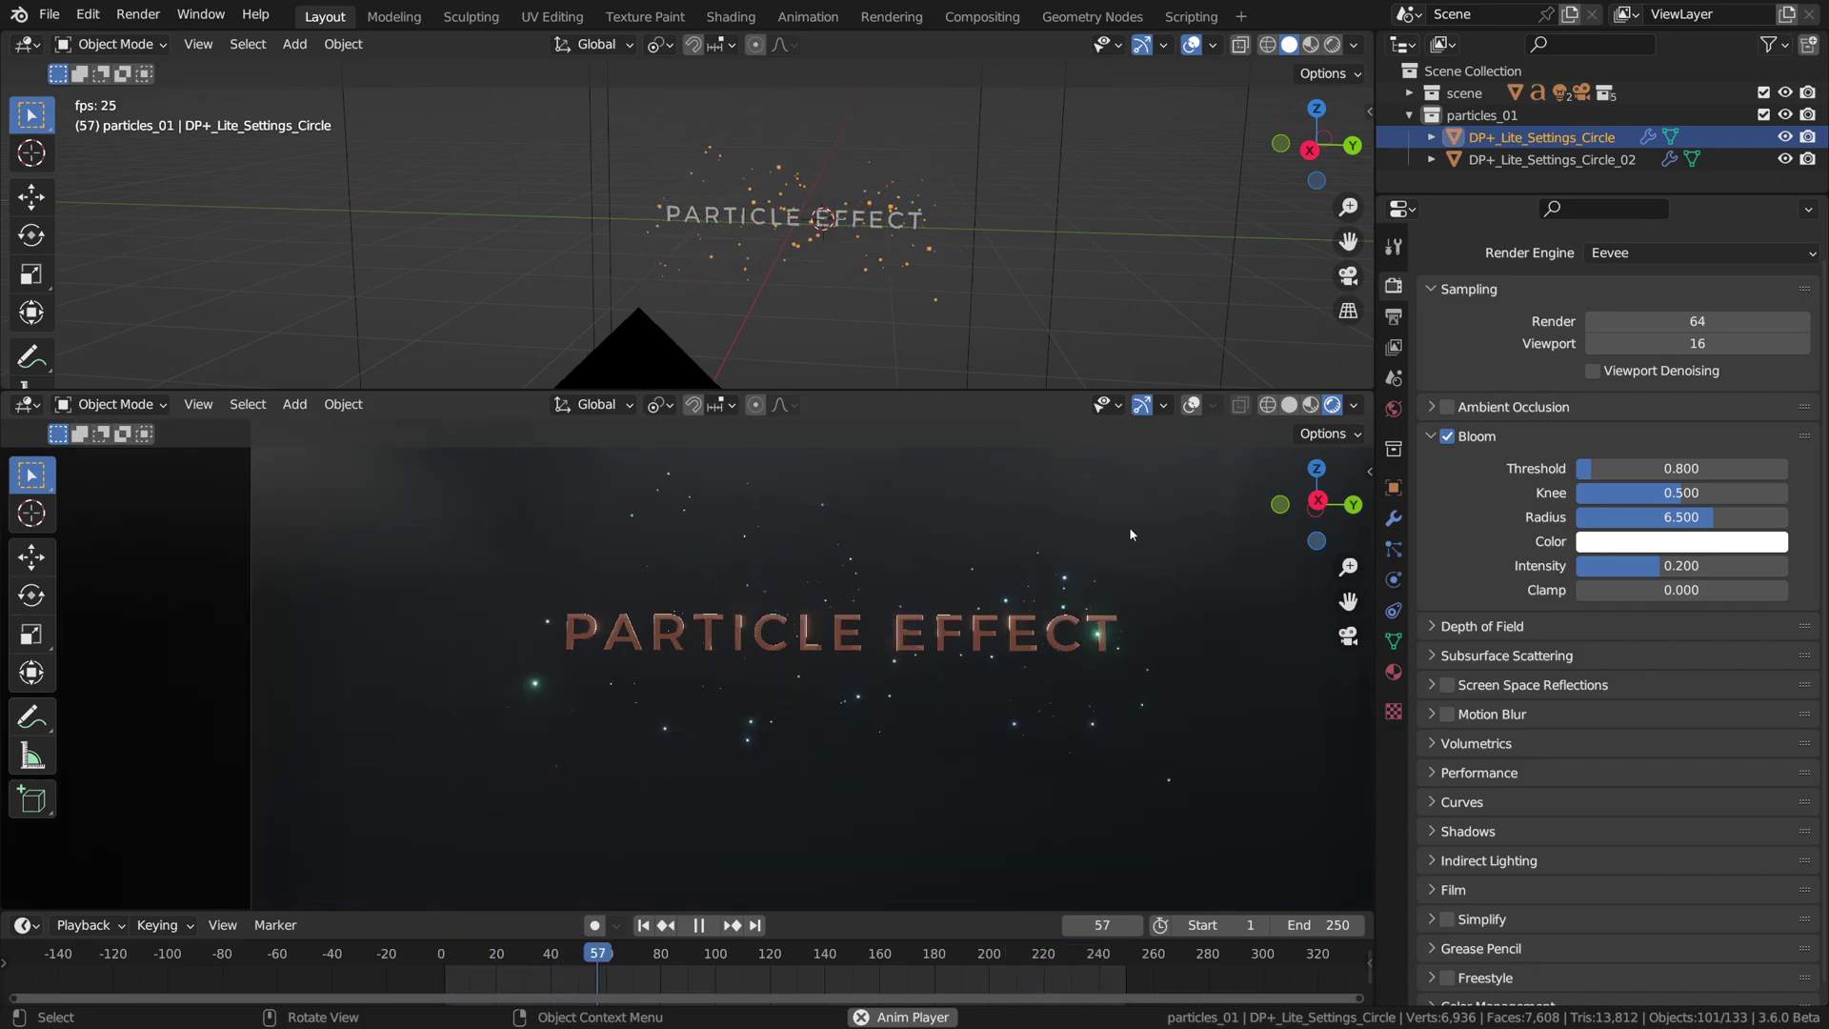
{"action": "scroll", "coordinate": [873, 649], "scroll_direction": "down", "scroll_amount": 3}
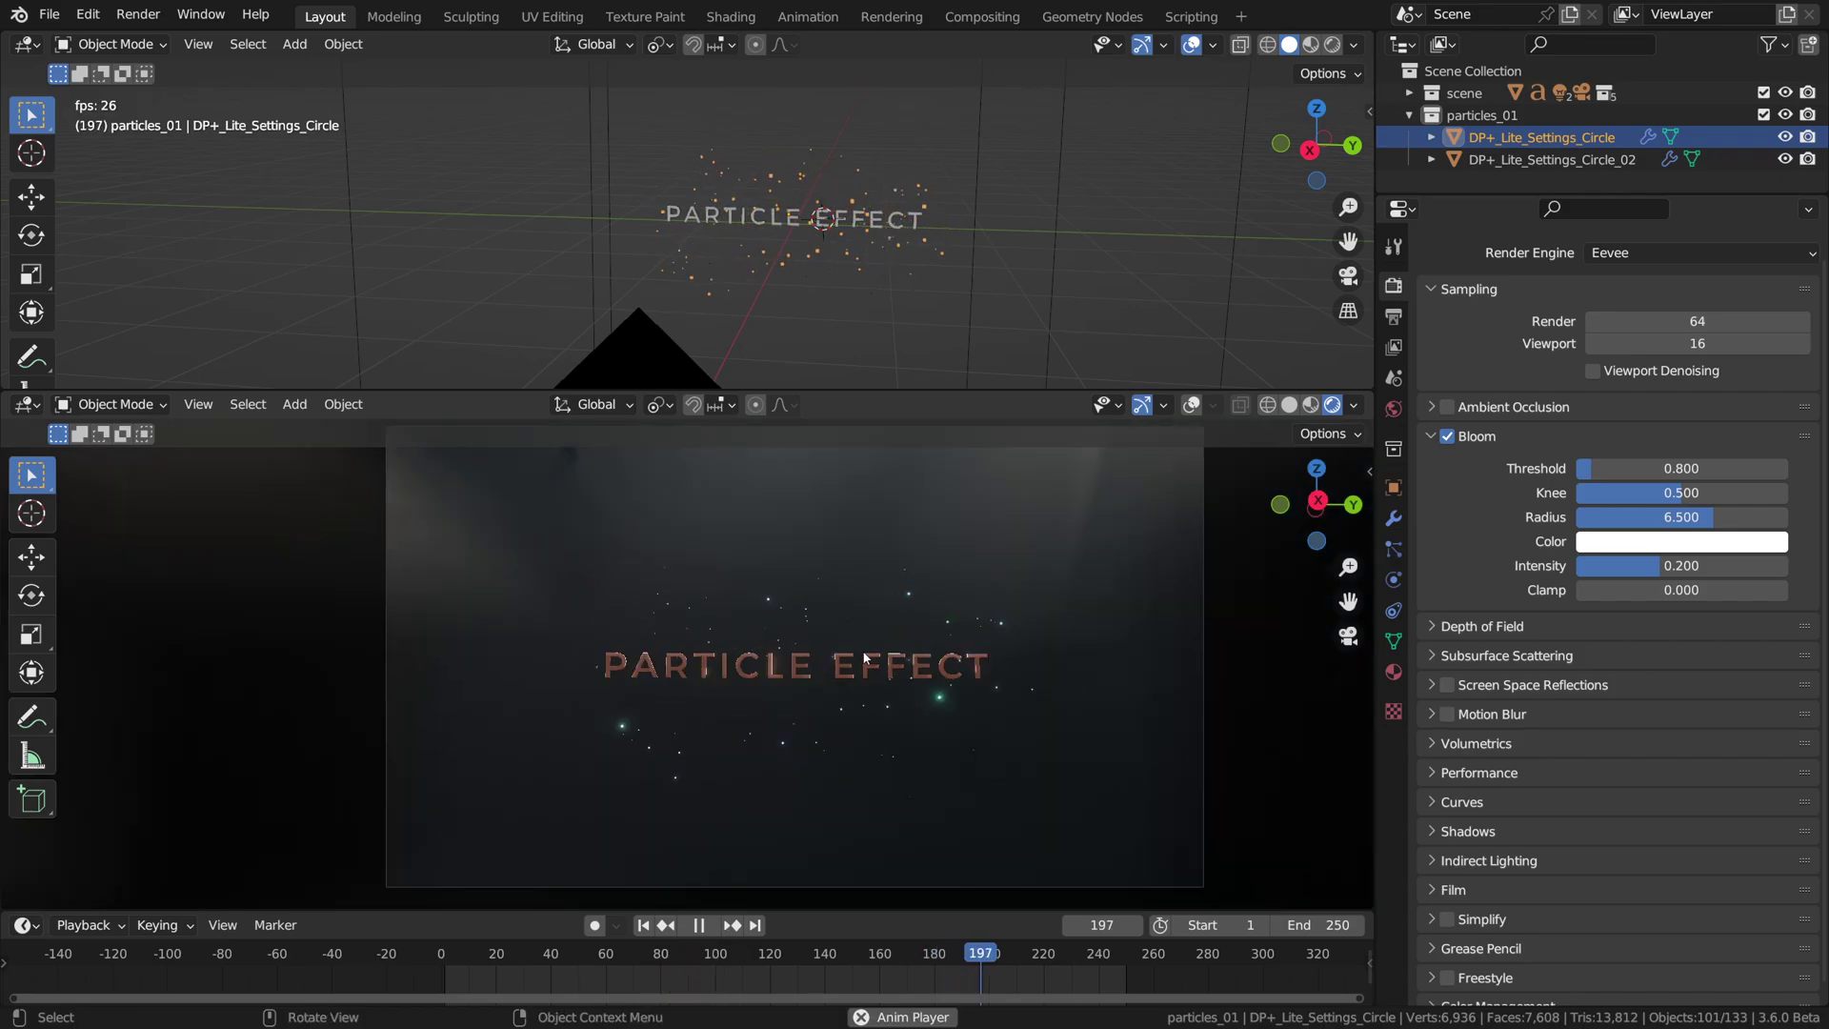
{"action": "middle_click_drag", "start_coordinate": [866, 657], "coordinate": [838, 672], "text": "shift"}
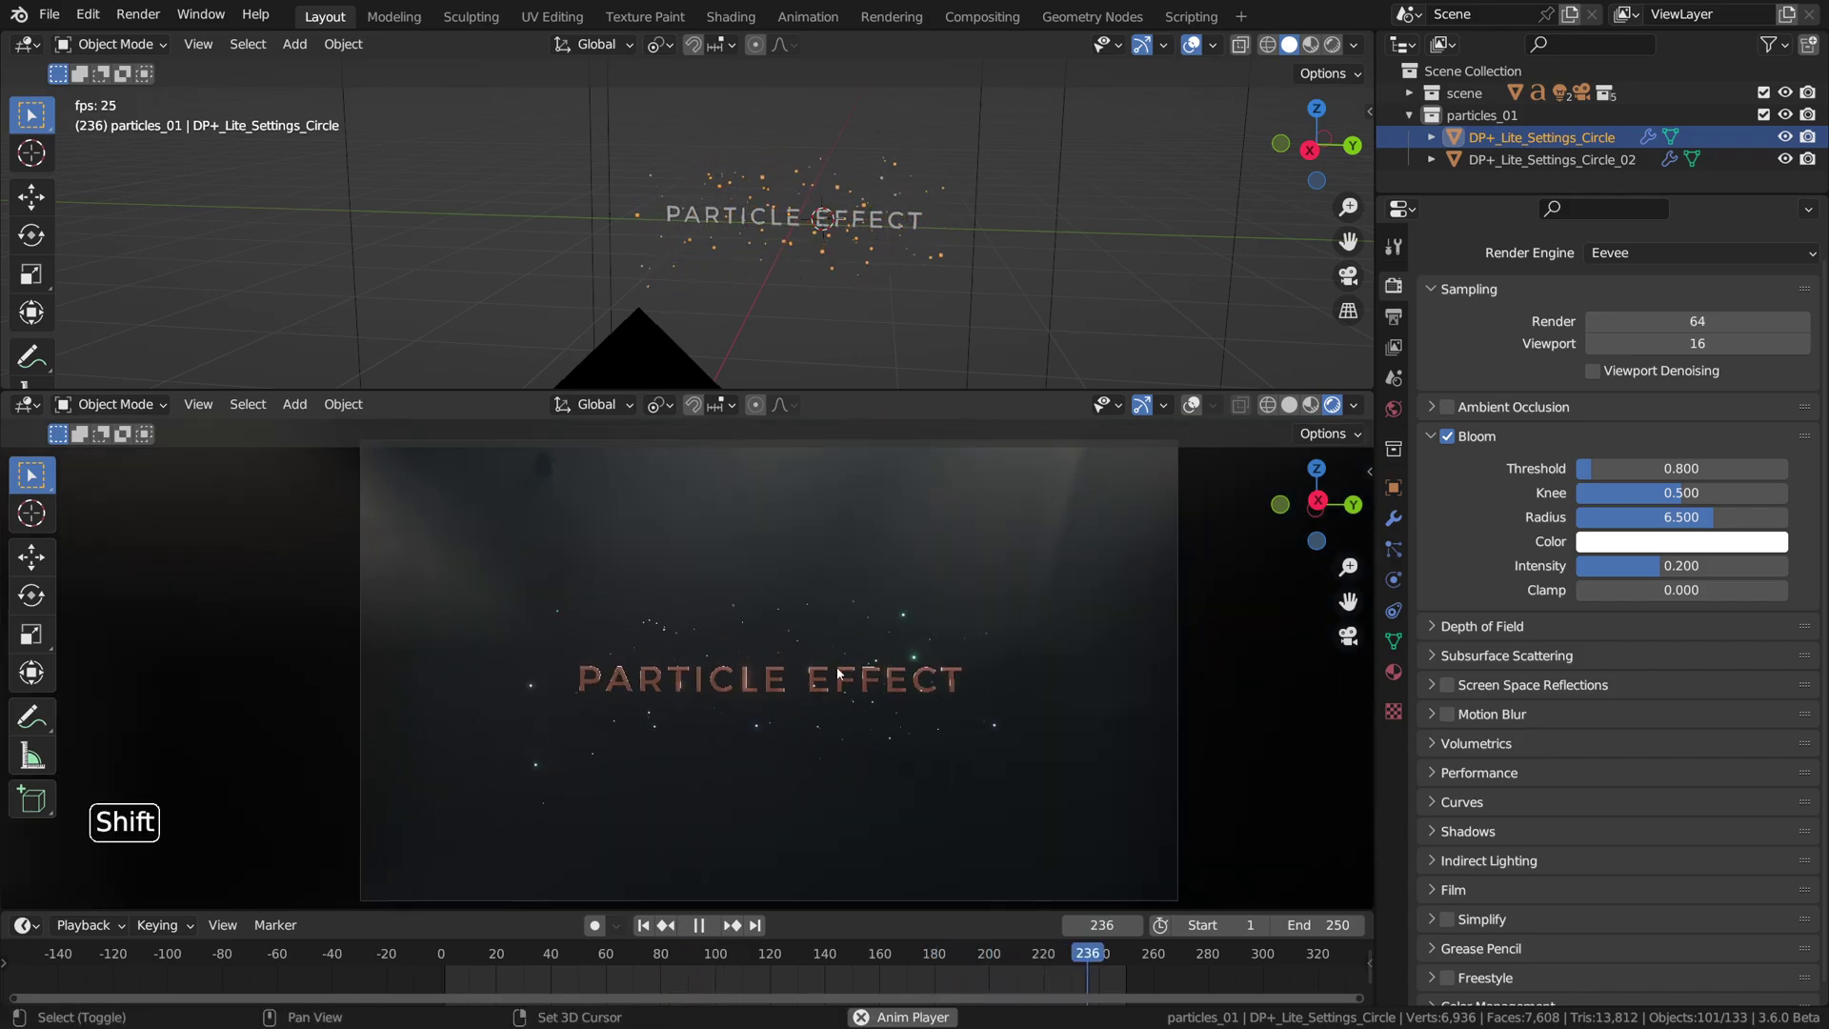
Stop playback, collapse Bloom, and enable Motion Blur with Shutter 1.00 and 4 Steps
{"action": "key", "text": "Escape"}
{"action": "left_click", "coordinate": [1431, 437]}
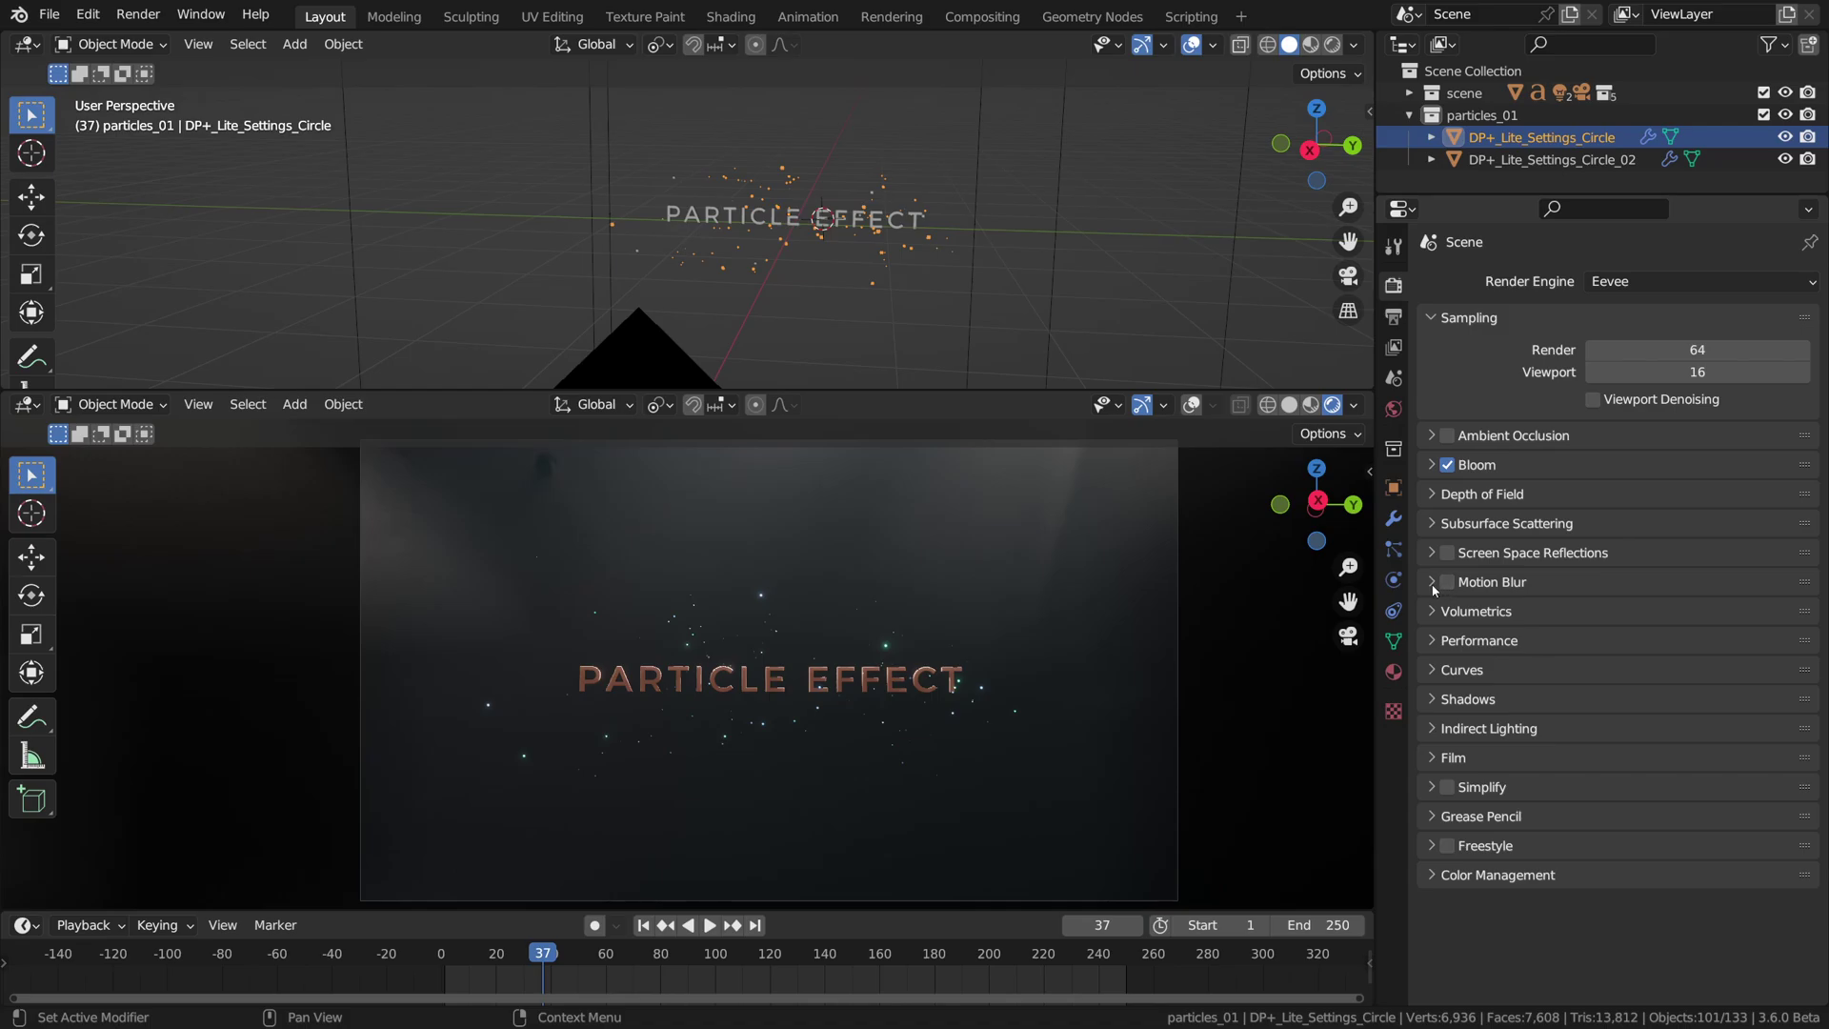
{"action": "left_click", "coordinate": [1432, 582]}
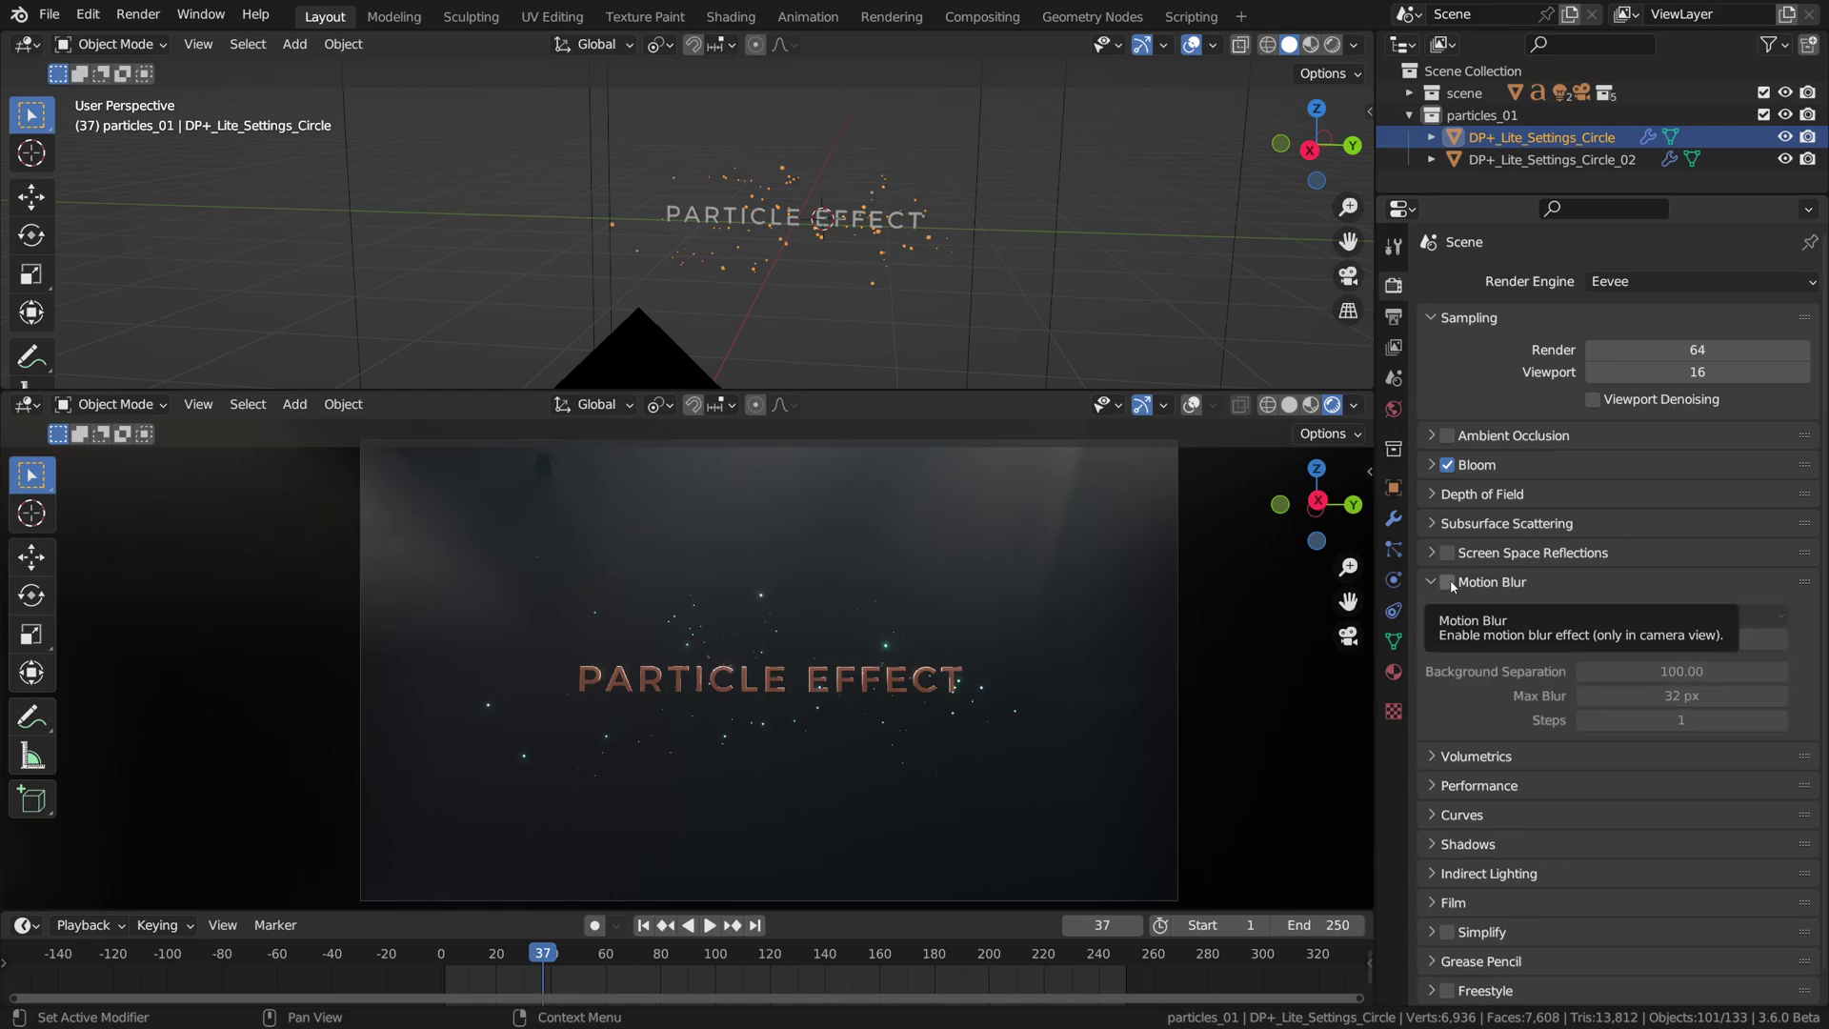
{"action": "left_click", "coordinate": [1448, 582]}
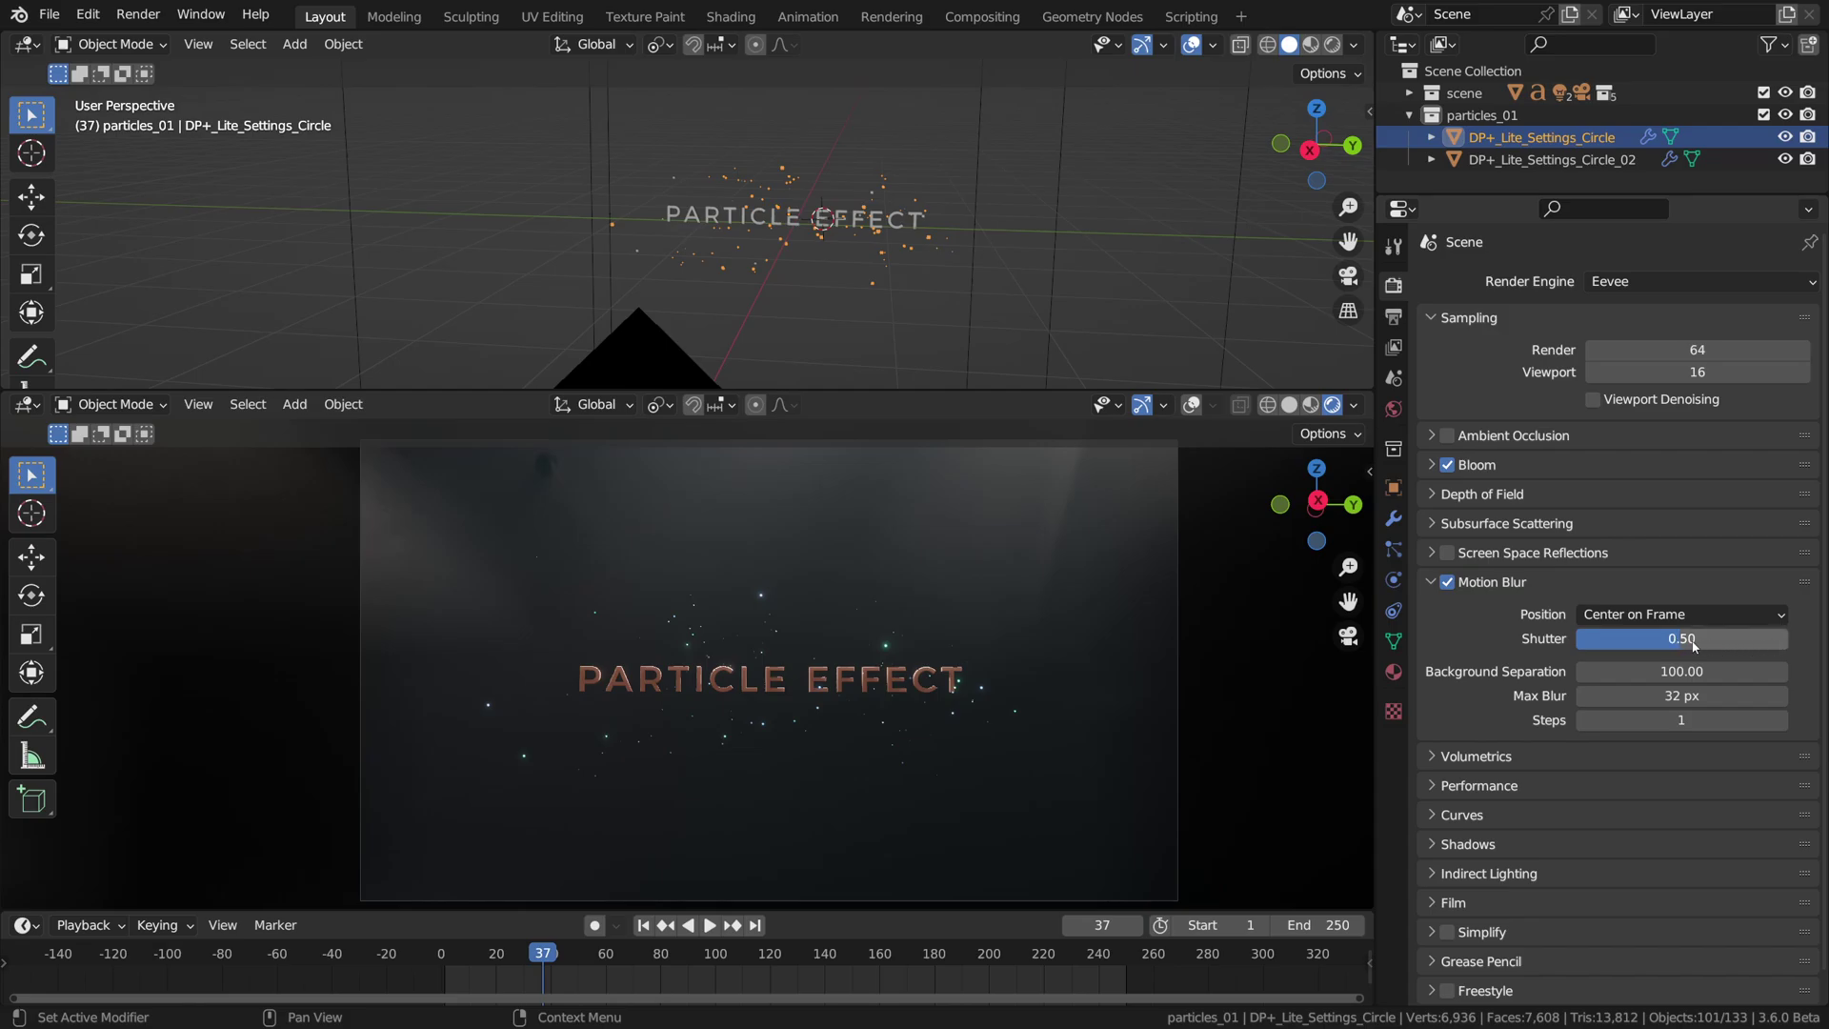
{"action": "left_click_drag", "start_coordinate": [1687, 647], "coordinate": [1733, 647]}
{"action": "left_click", "coordinate": [1782, 722]}
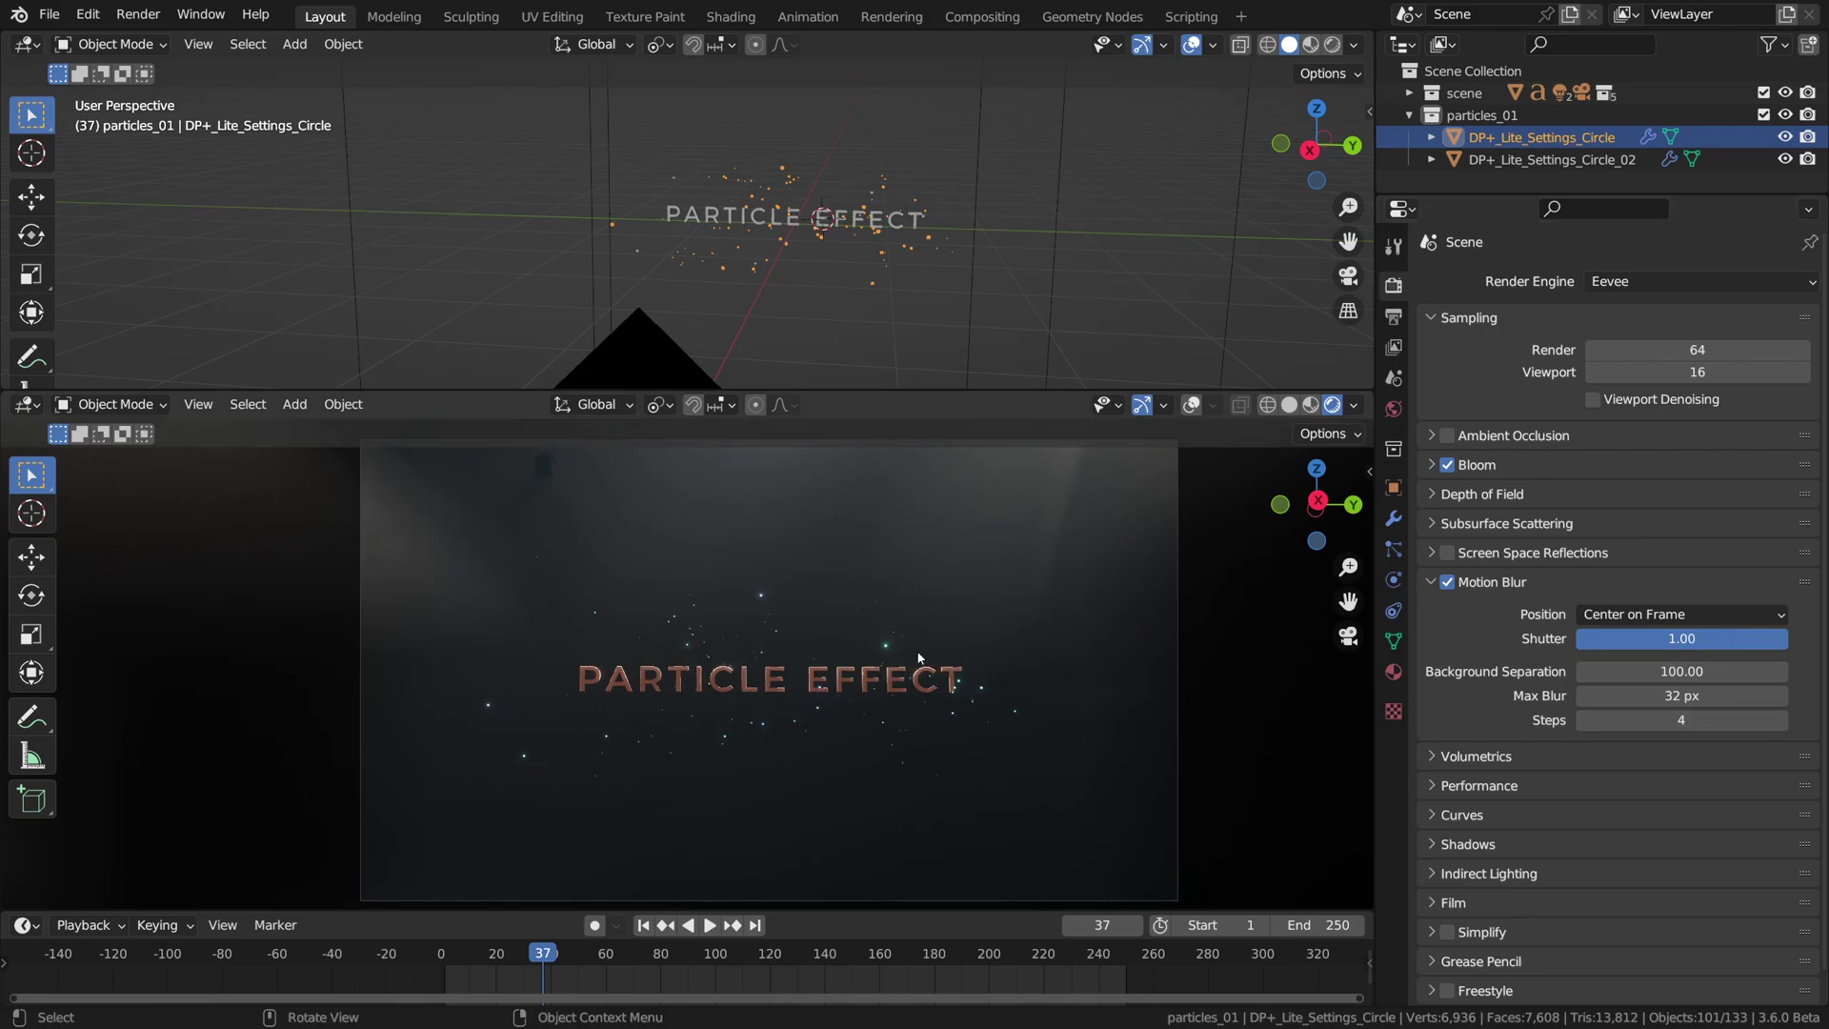
Render frame 37 as a still and zoom and pan the result to inspect the streaking particles
{"action": "left_click", "coordinate": [138, 14]}
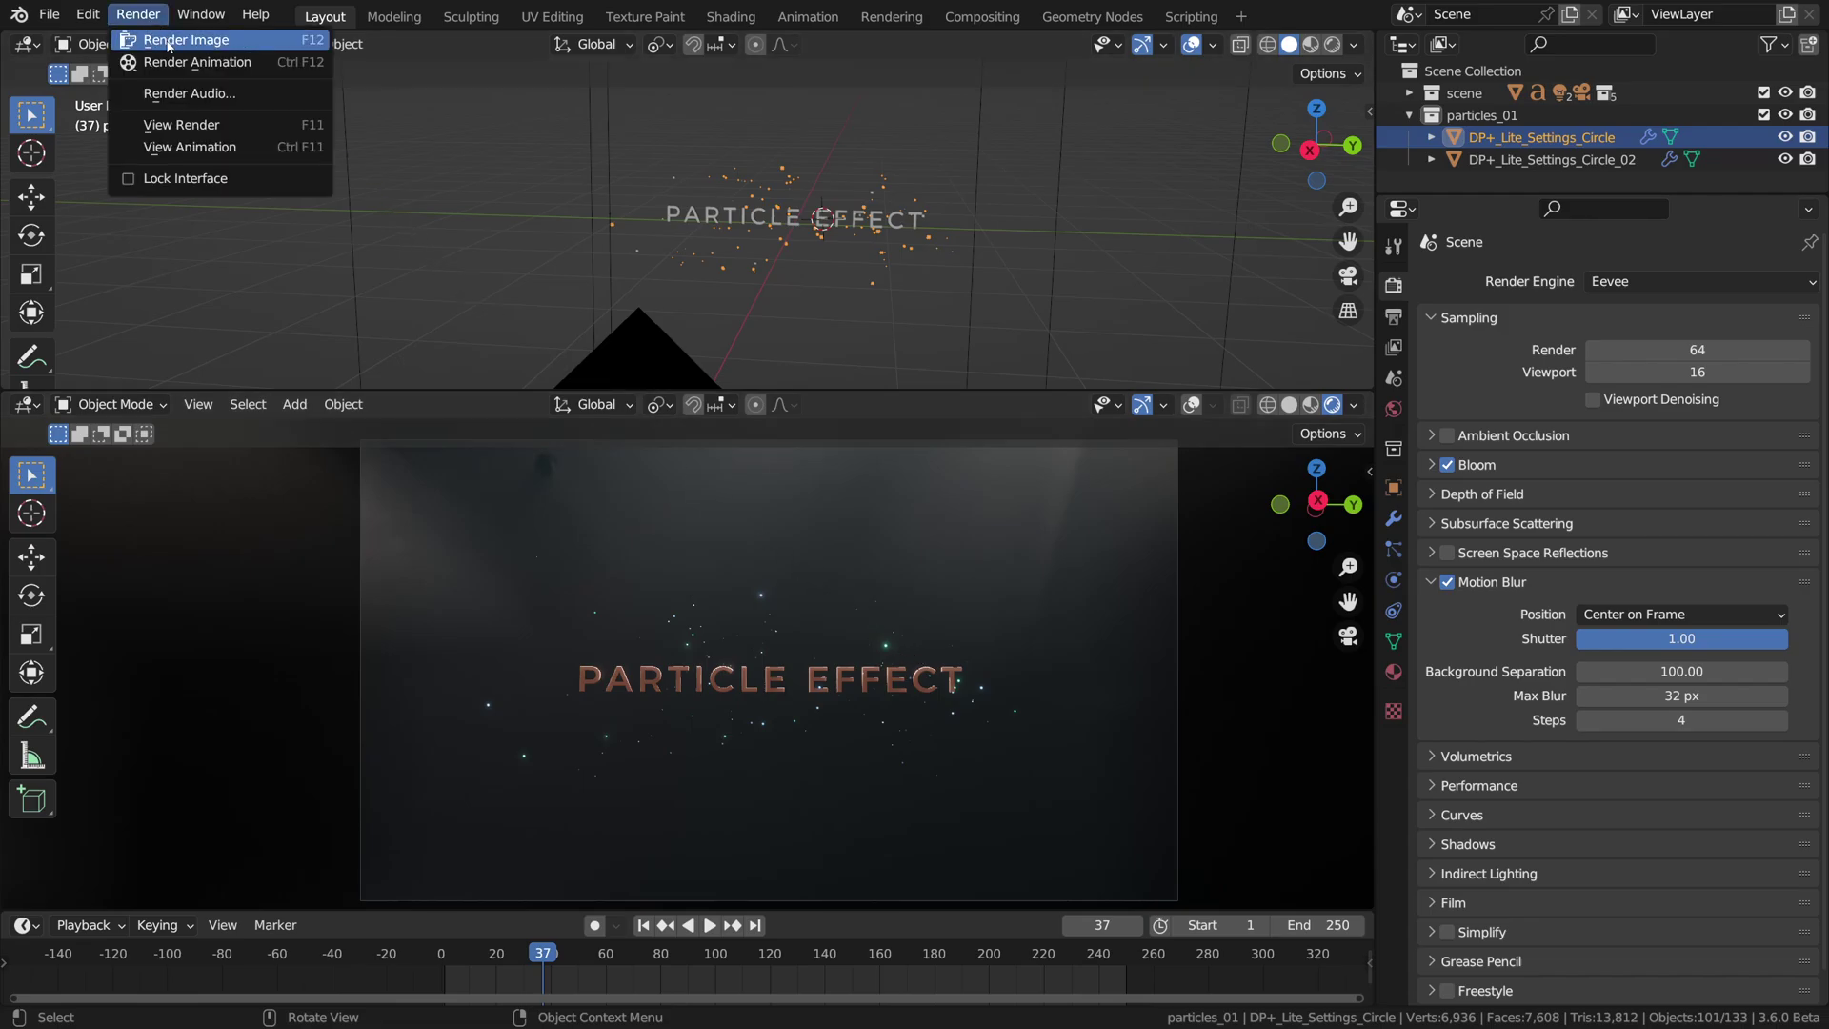
{"action": "left_click", "coordinate": [168, 43]}
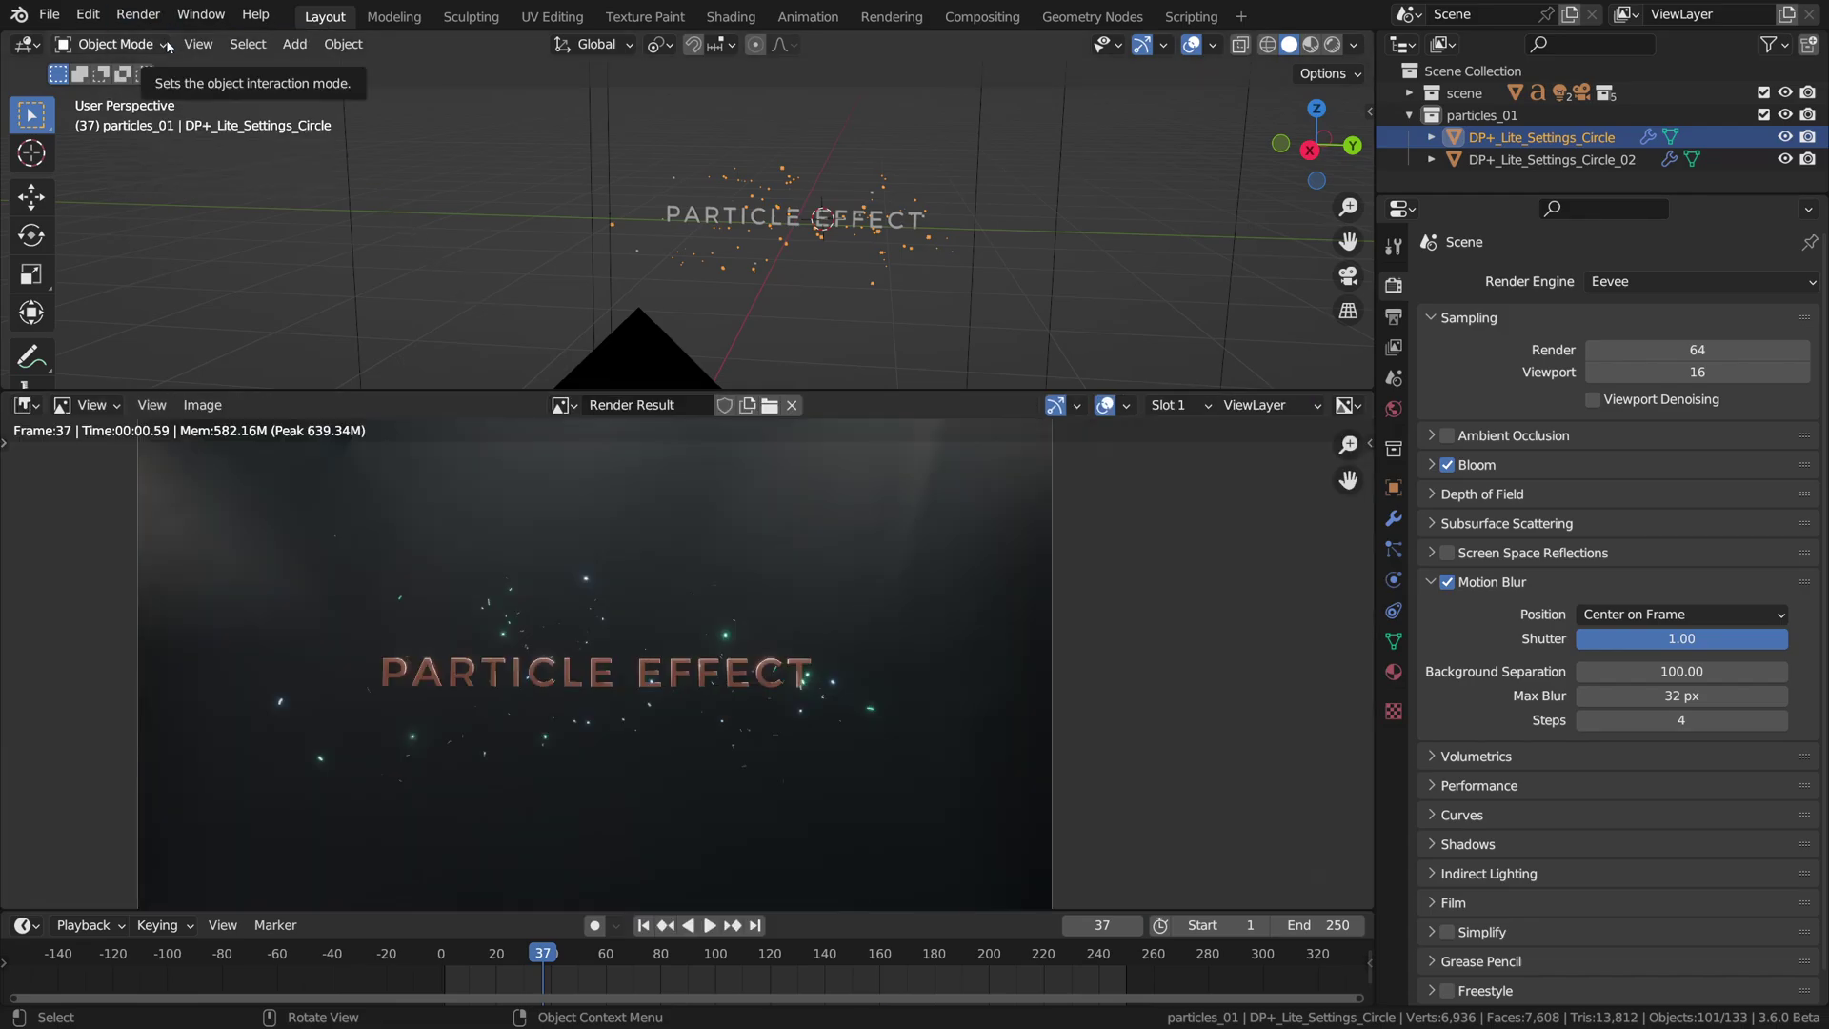
{"action": "scroll", "coordinate": [521, 645], "scroll_direction": "up", "scroll_amount": 2}
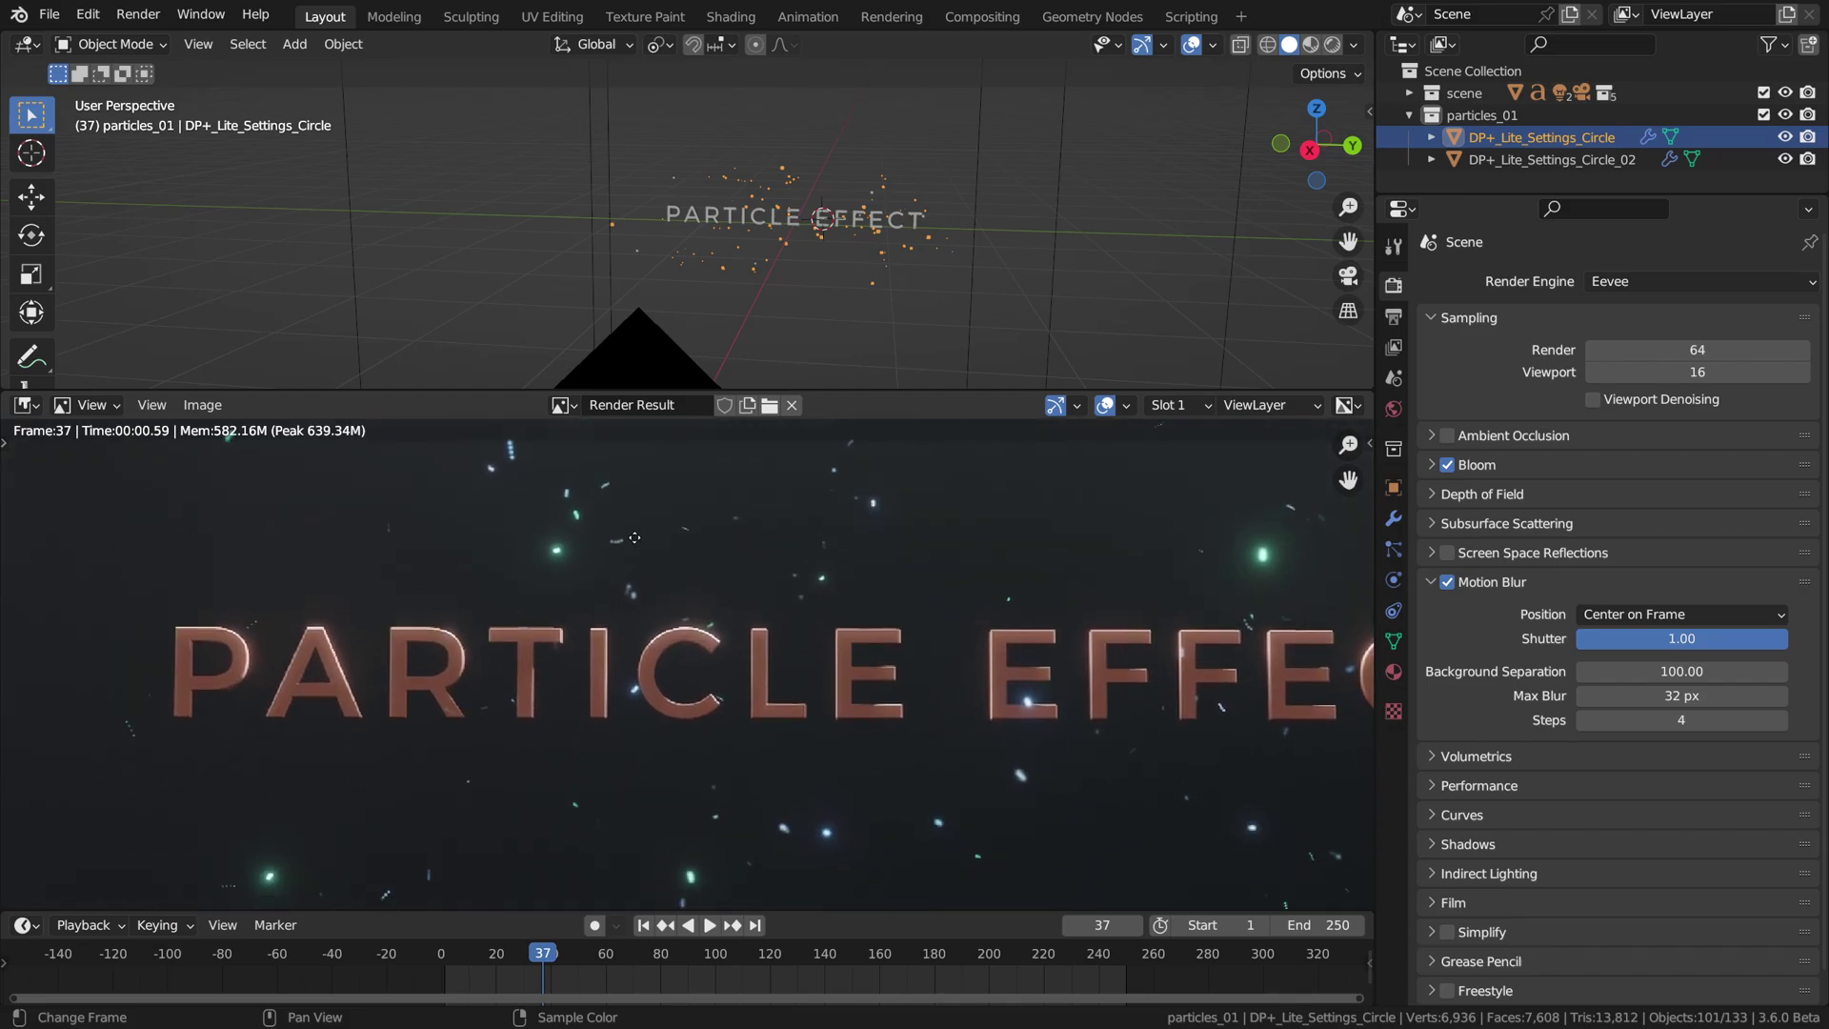
{"action": "scroll", "coordinate": [594, 542], "scroll_direction": "up", "scroll_amount": 4}
{"action": "scroll", "coordinate": [568, 535], "scroll_direction": "up", "scroll_amount": 2}
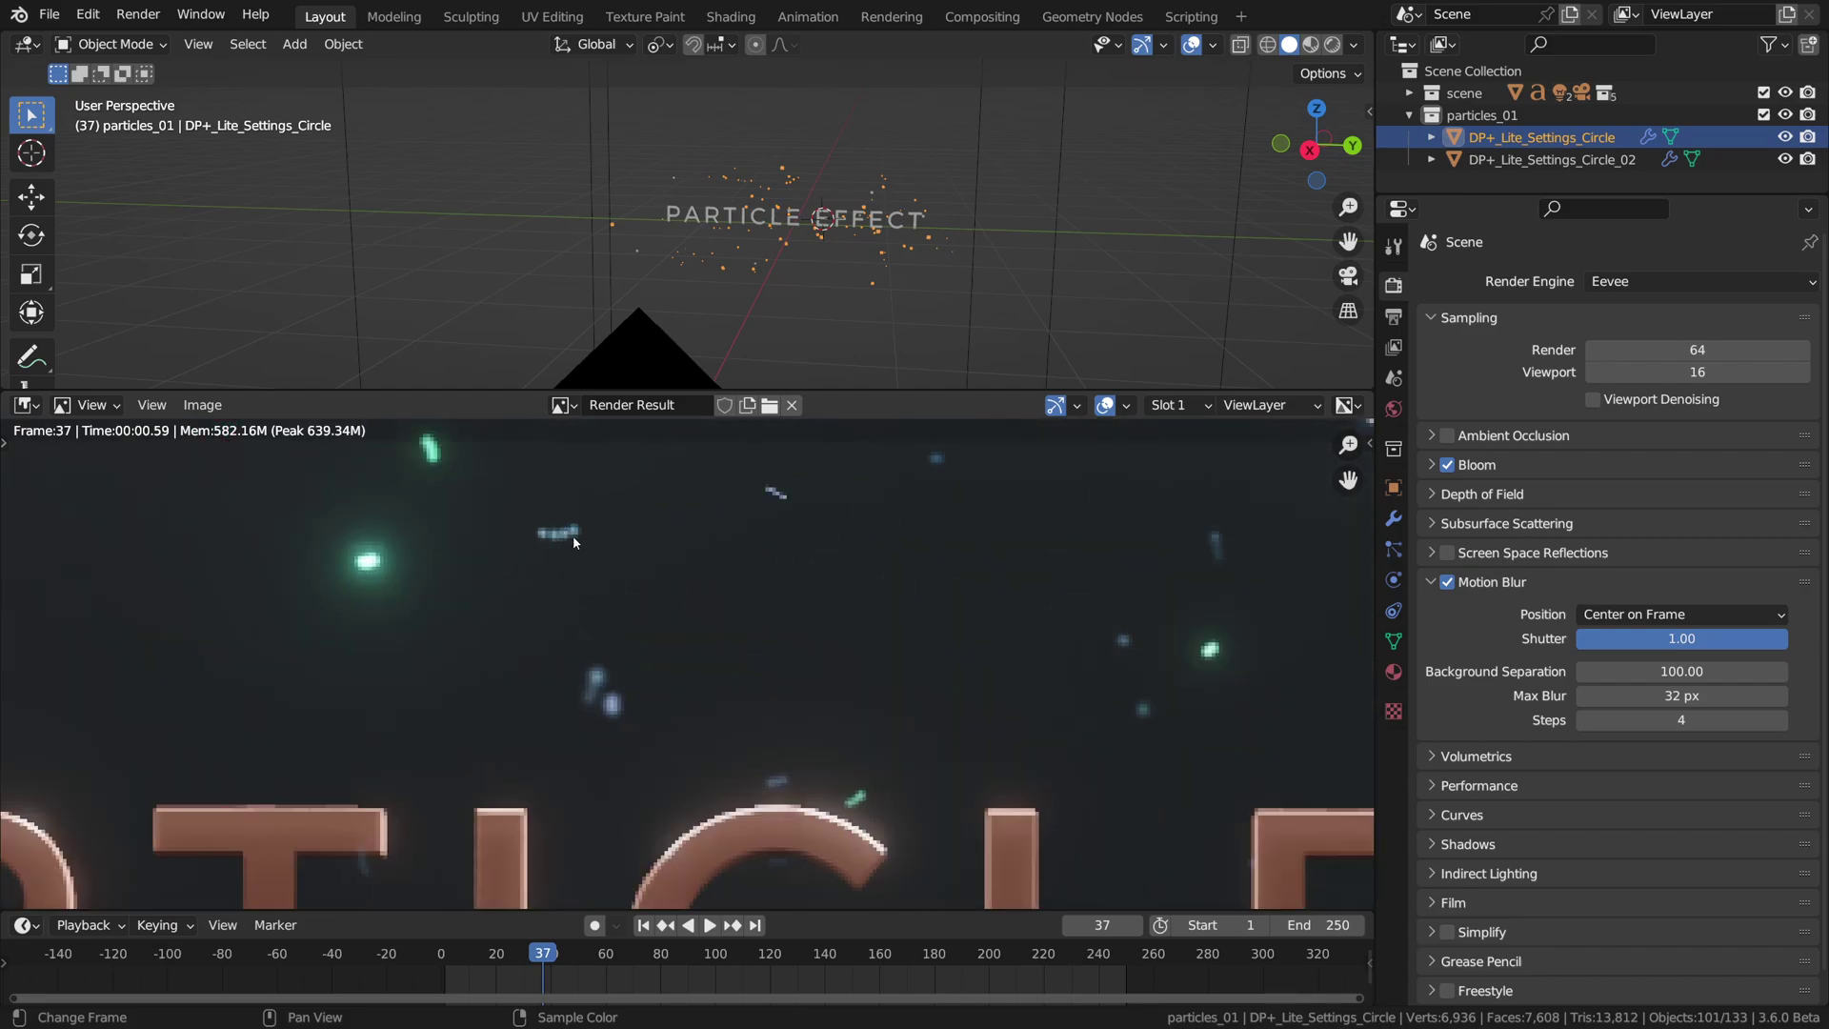
{"action": "scroll", "coordinate": [574, 535], "scroll_direction": "down", "scroll_amount": 3}
{"action": "middle_click_drag", "start_coordinate": [720, 637], "coordinate": [698, 520]}
{"action": "scroll", "coordinate": [698, 521], "scroll_direction": "down", "scroll_amount": 1}
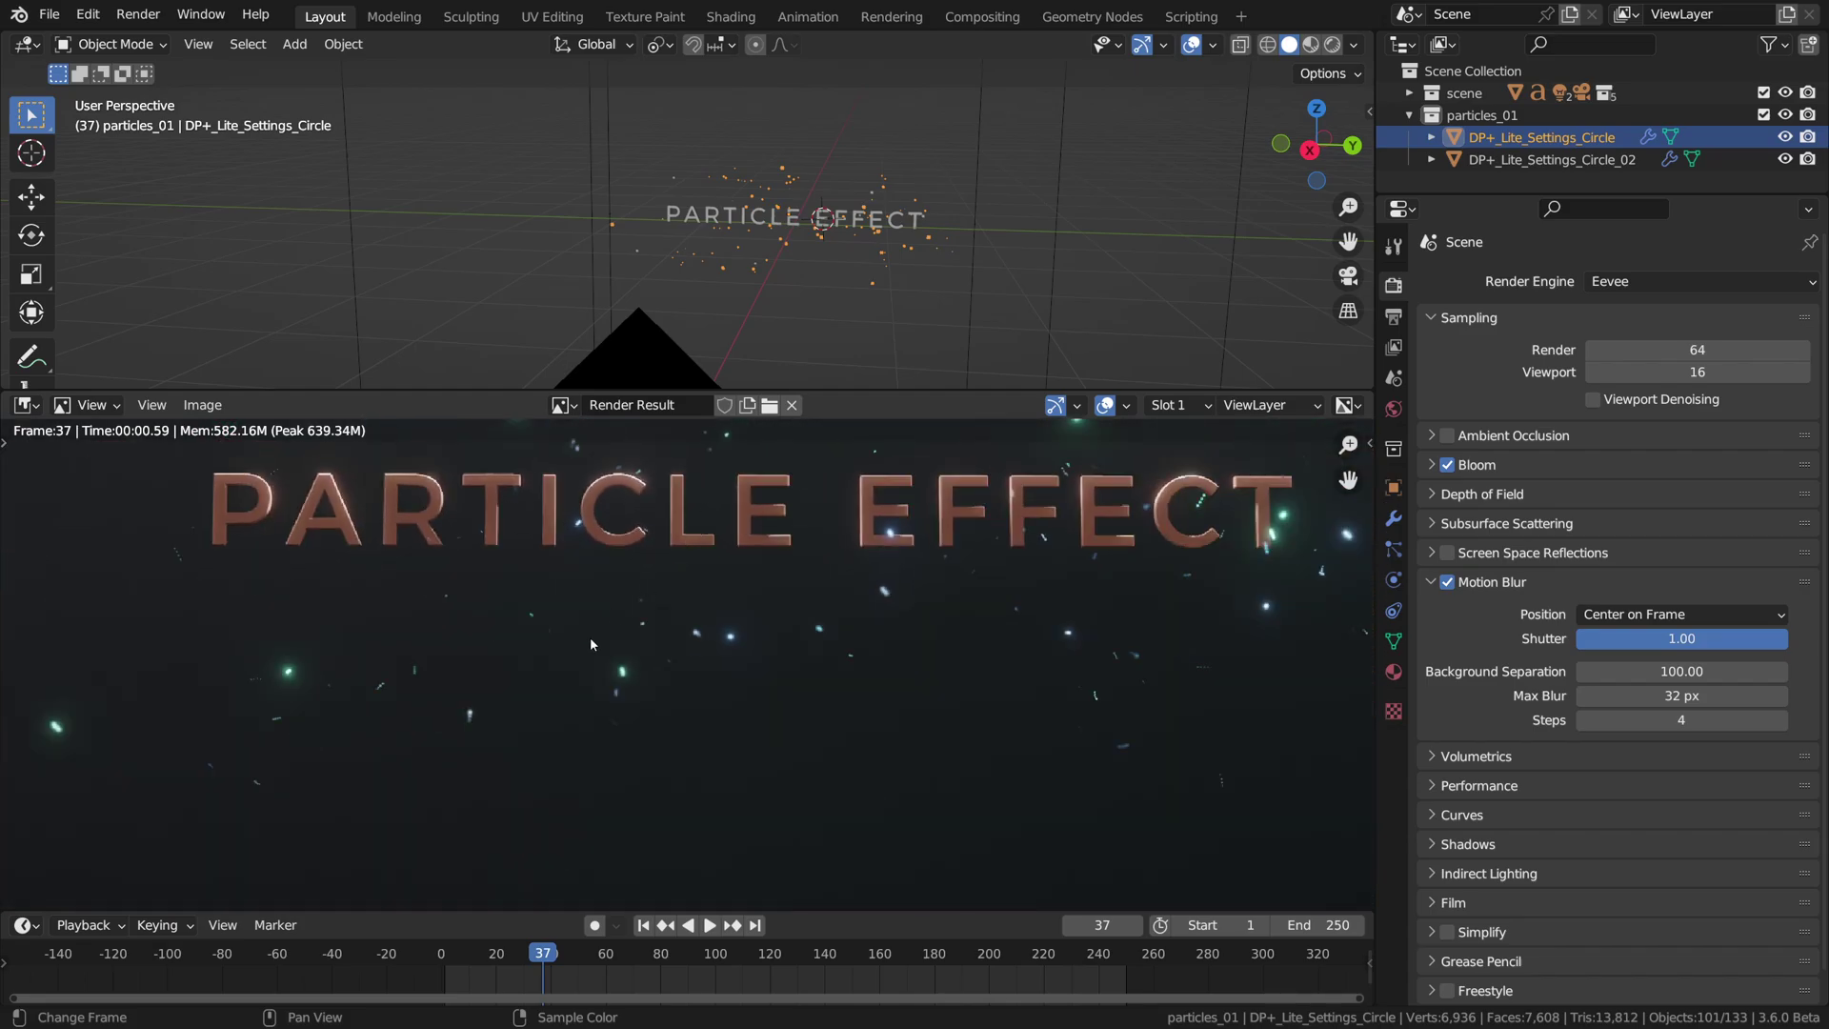
{"action": "middle_click_drag", "start_coordinate": [654, 708], "coordinate": [780, 714]}
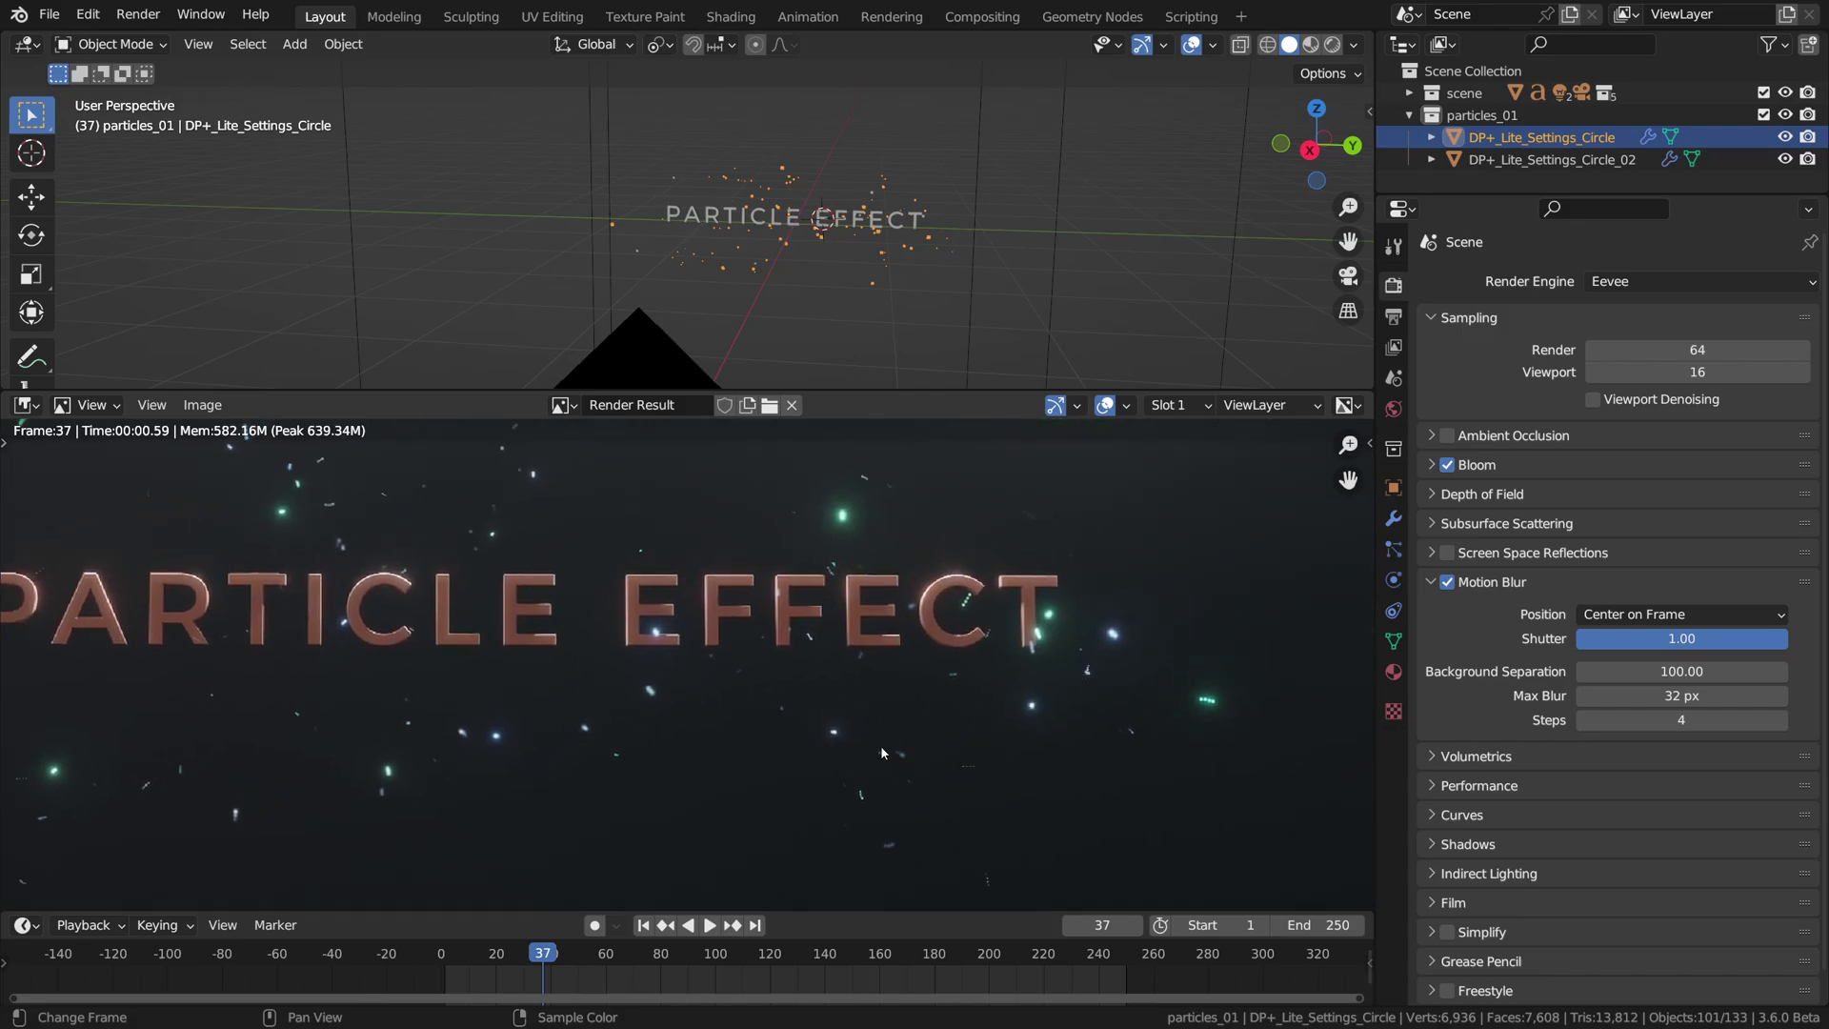
{"action": "middle_click_drag", "start_coordinate": [805, 550], "coordinate": [1008, 626]}
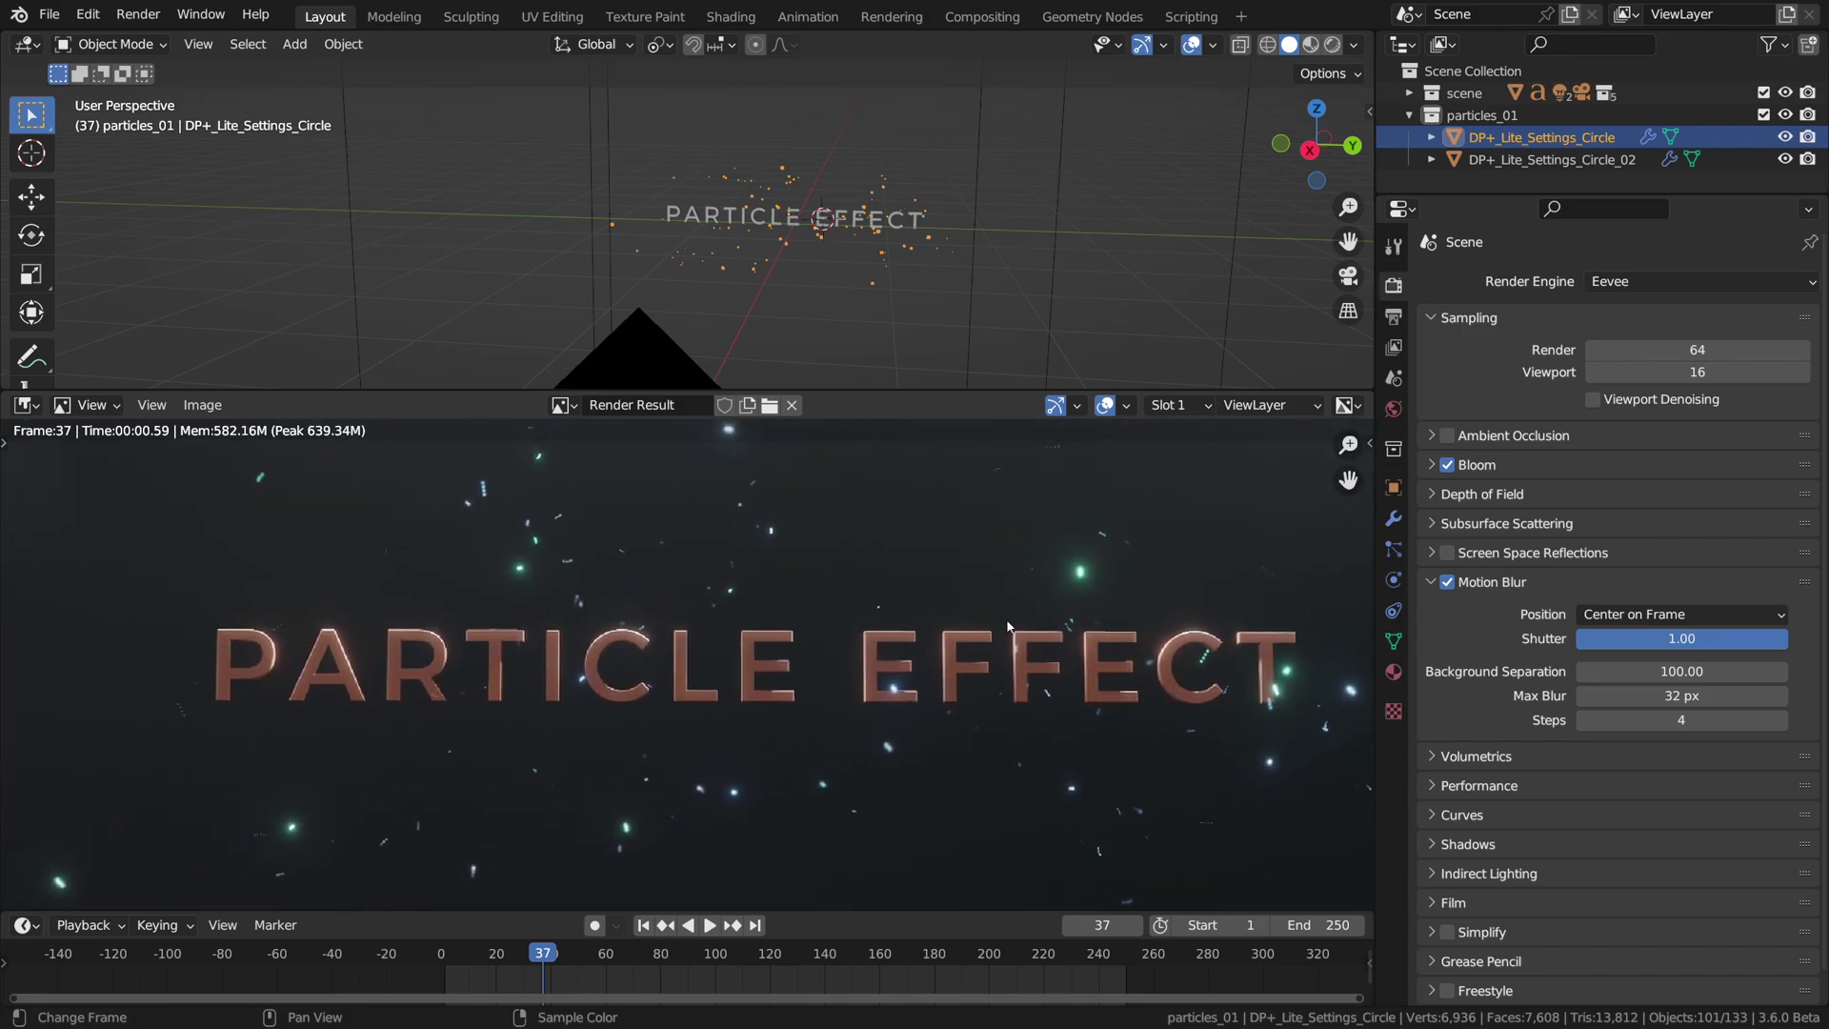
{"action": "scroll", "coordinate": [1008, 626], "scroll_direction": "down", "scroll_amount": 3}
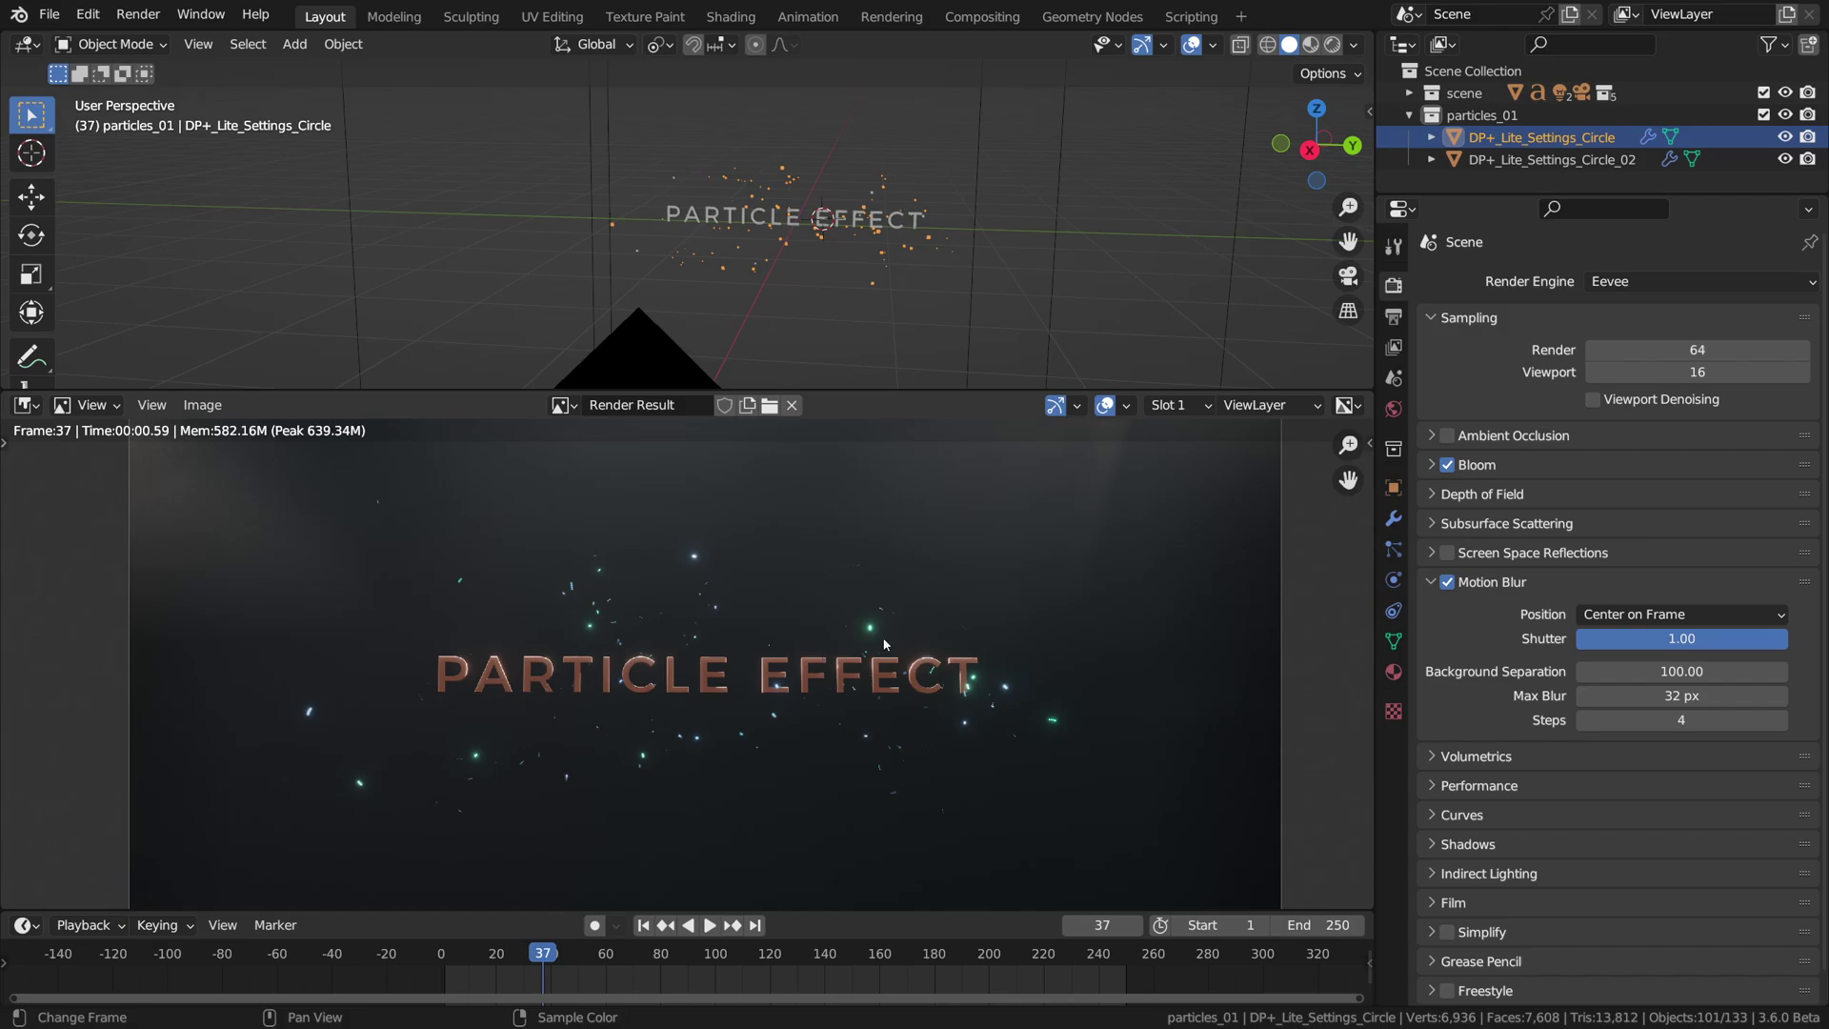
Set output Resolution % to 50 and the file format to FFmpeg Video
{"action": "left_click", "coordinate": [1394, 324]}
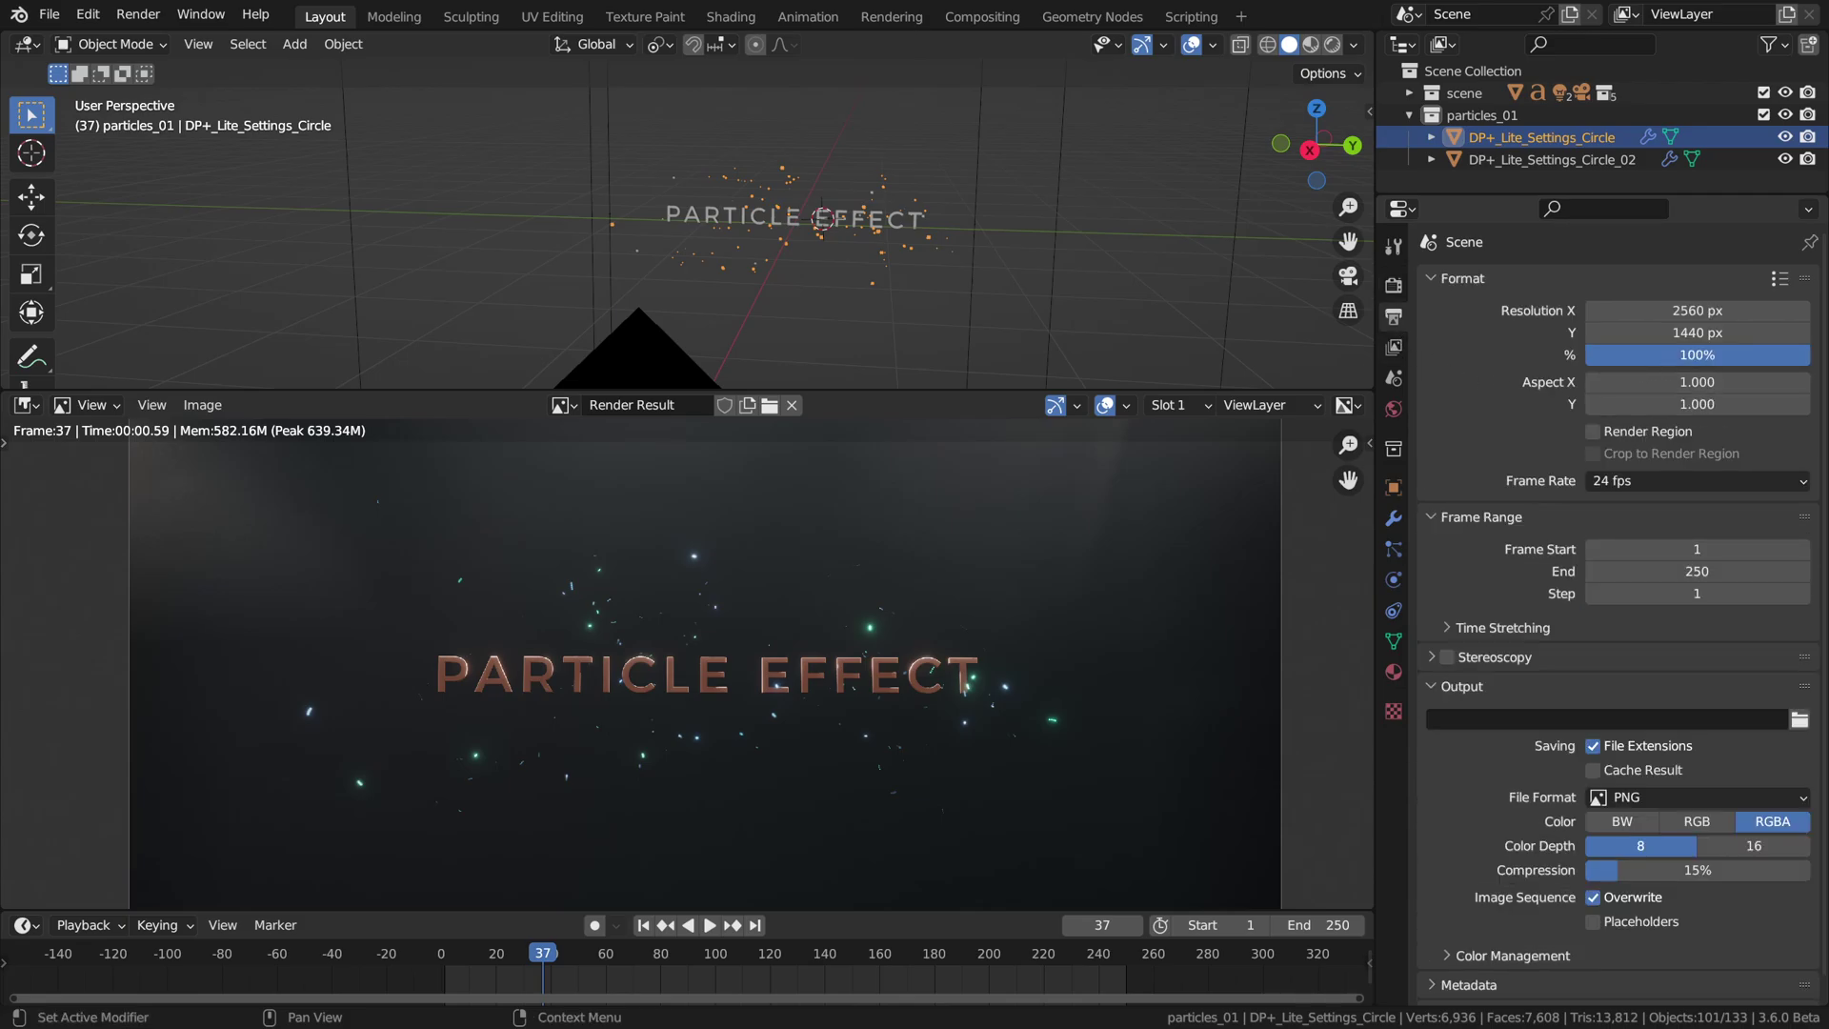
{"action": "left_click", "coordinate": [1667, 357]}
{"action": "key", "text": "Return"}
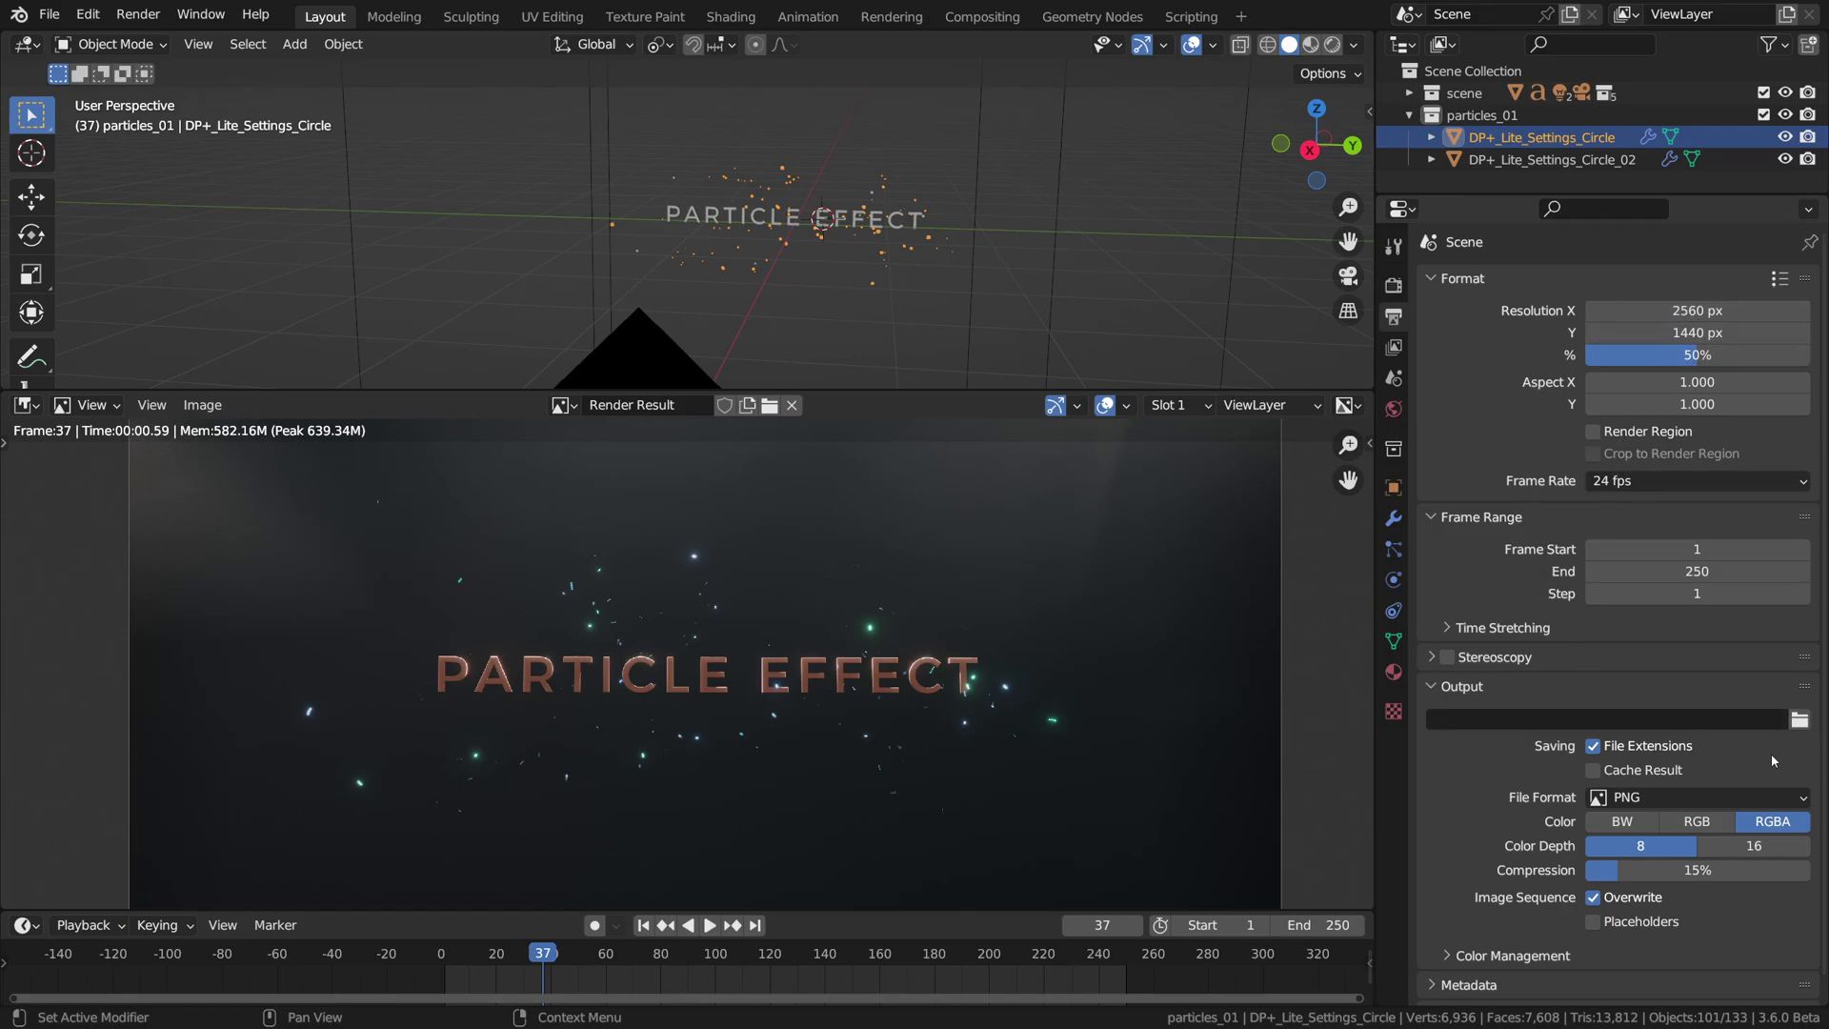
{"action": "left_click", "coordinate": [1783, 798]}
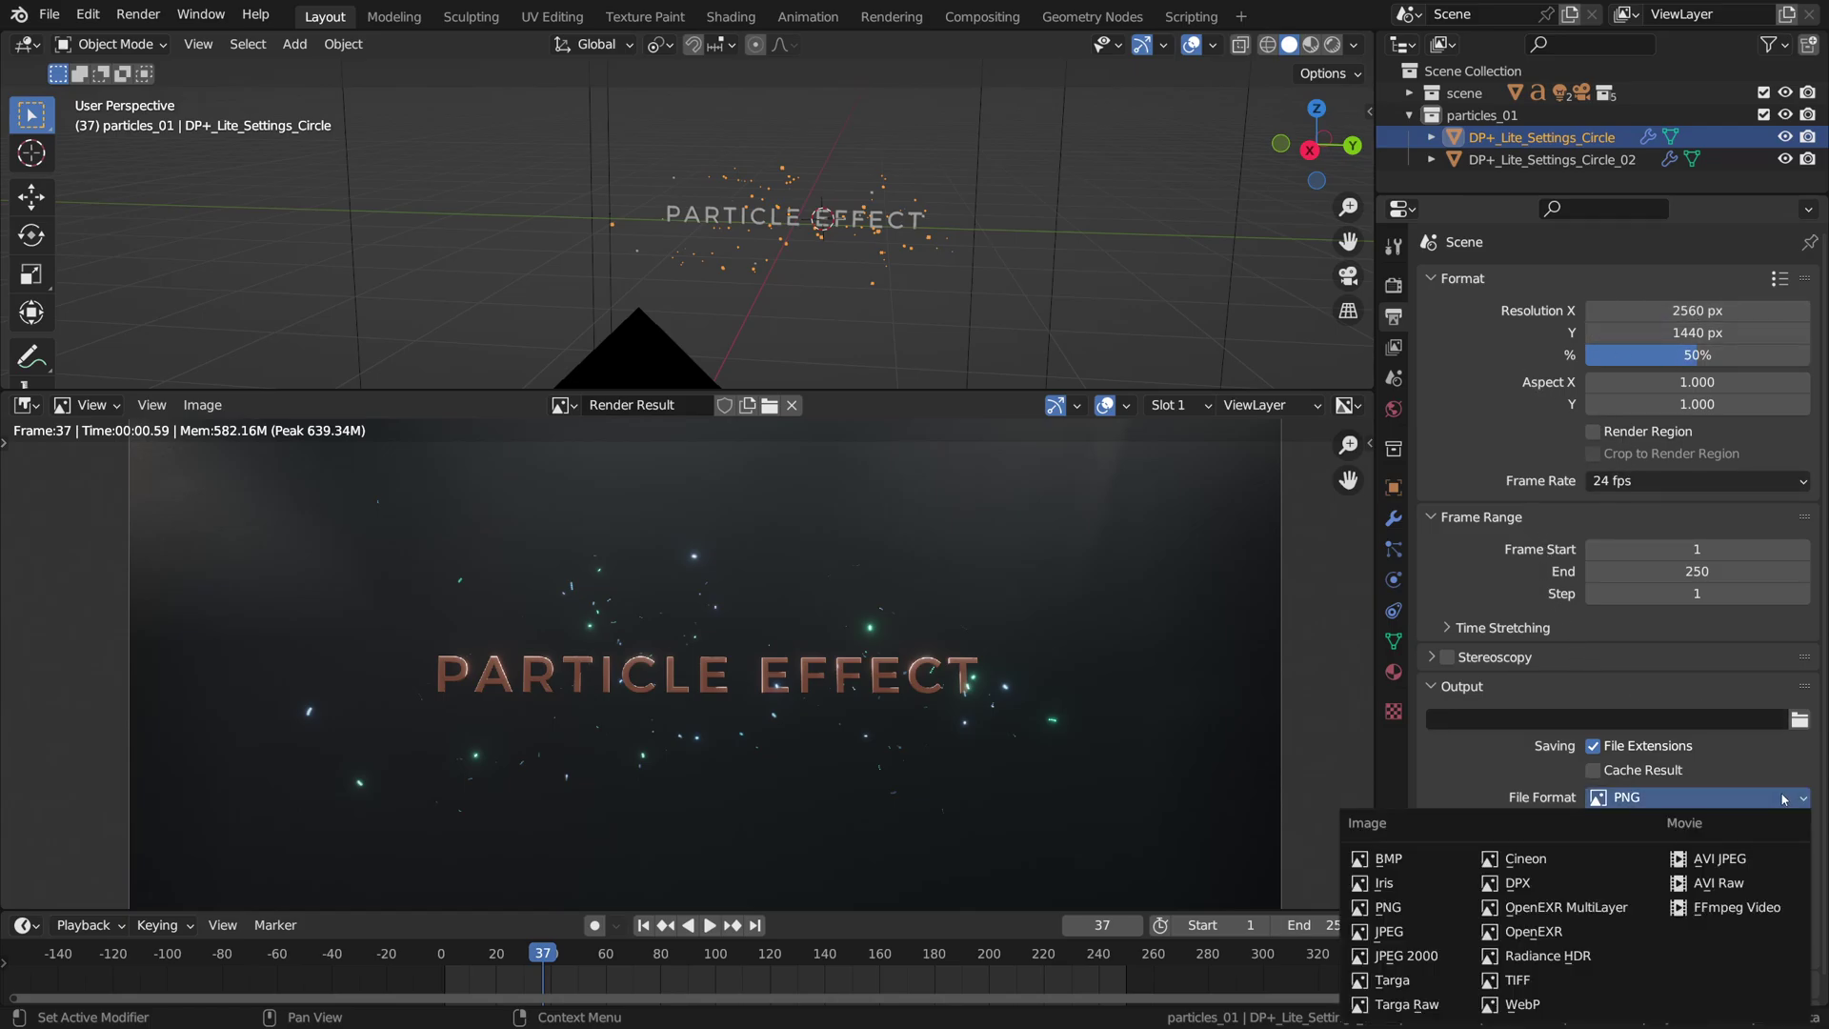
{"action": "left_click", "coordinate": [1732, 910]}
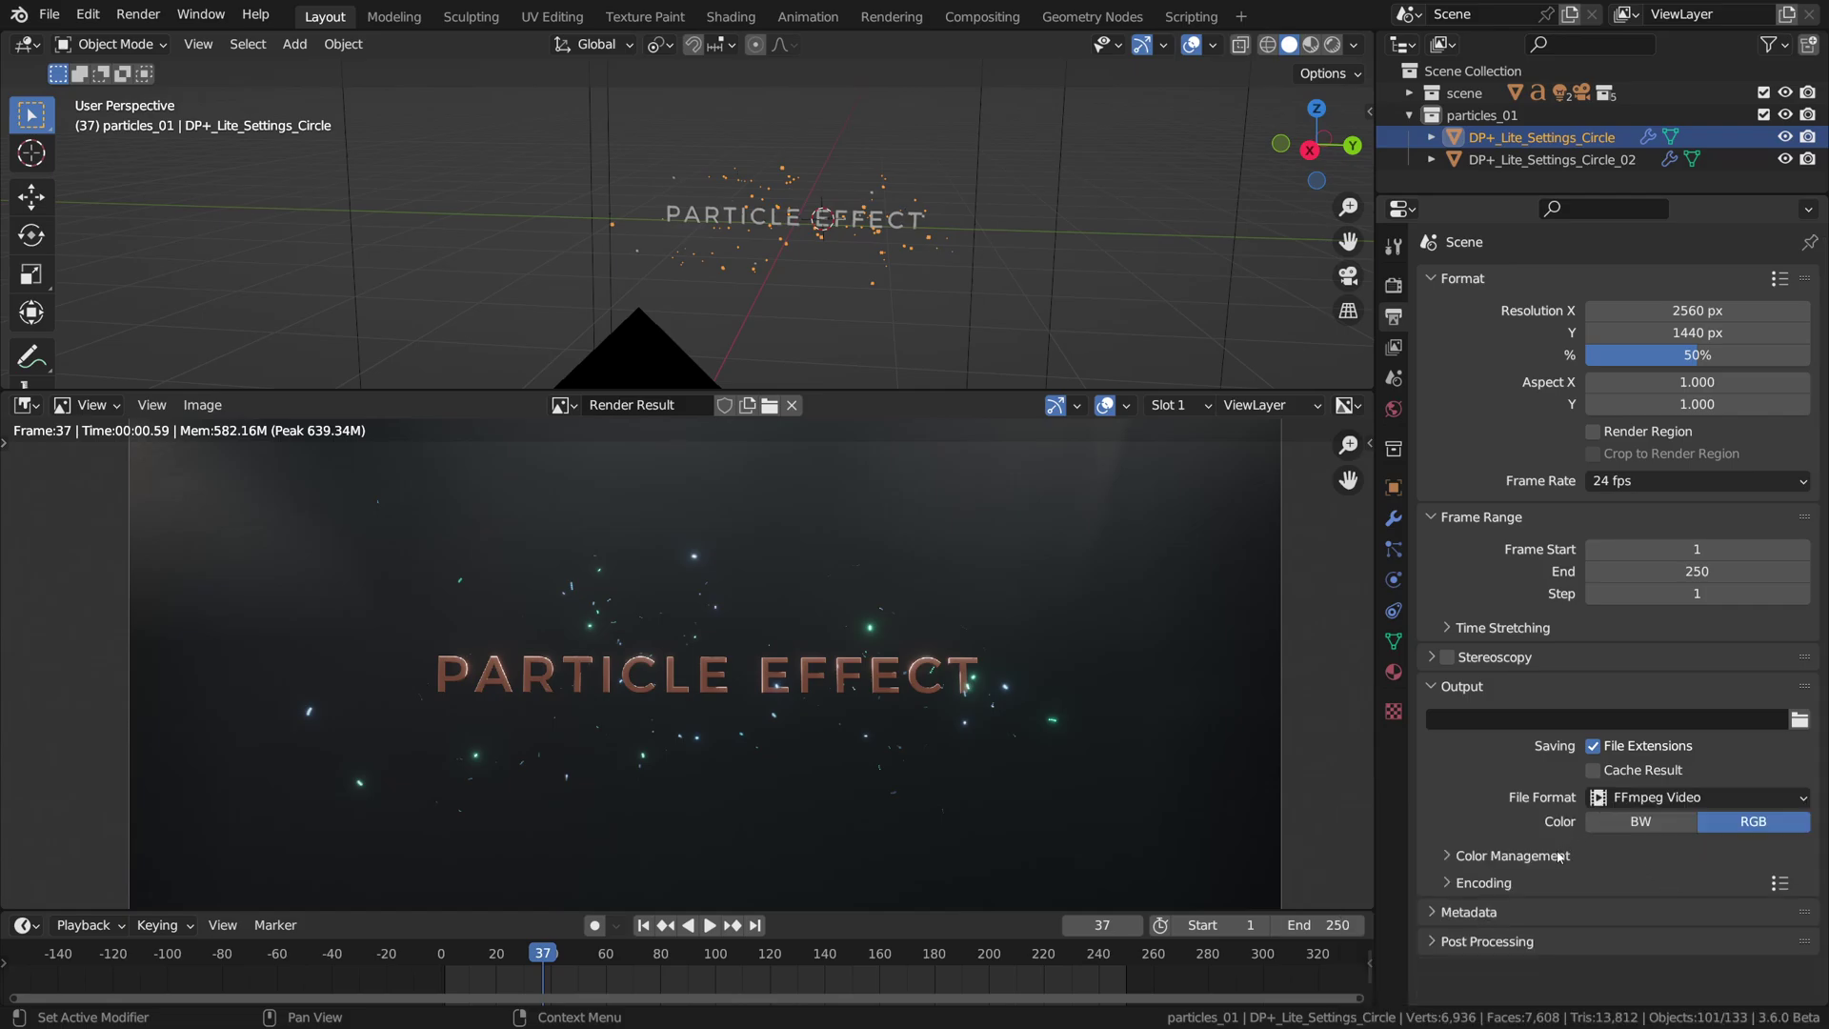
Choose the MPEG-4 container and start rendering the full animation
{"action": "left_click", "coordinate": [1553, 883]}
{"action": "scroll", "coordinate": [1547, 891], "scroll_direction": "down", "scroll_amount": 3}
{"action": "left_click", "coordinate": [1619, 803]}
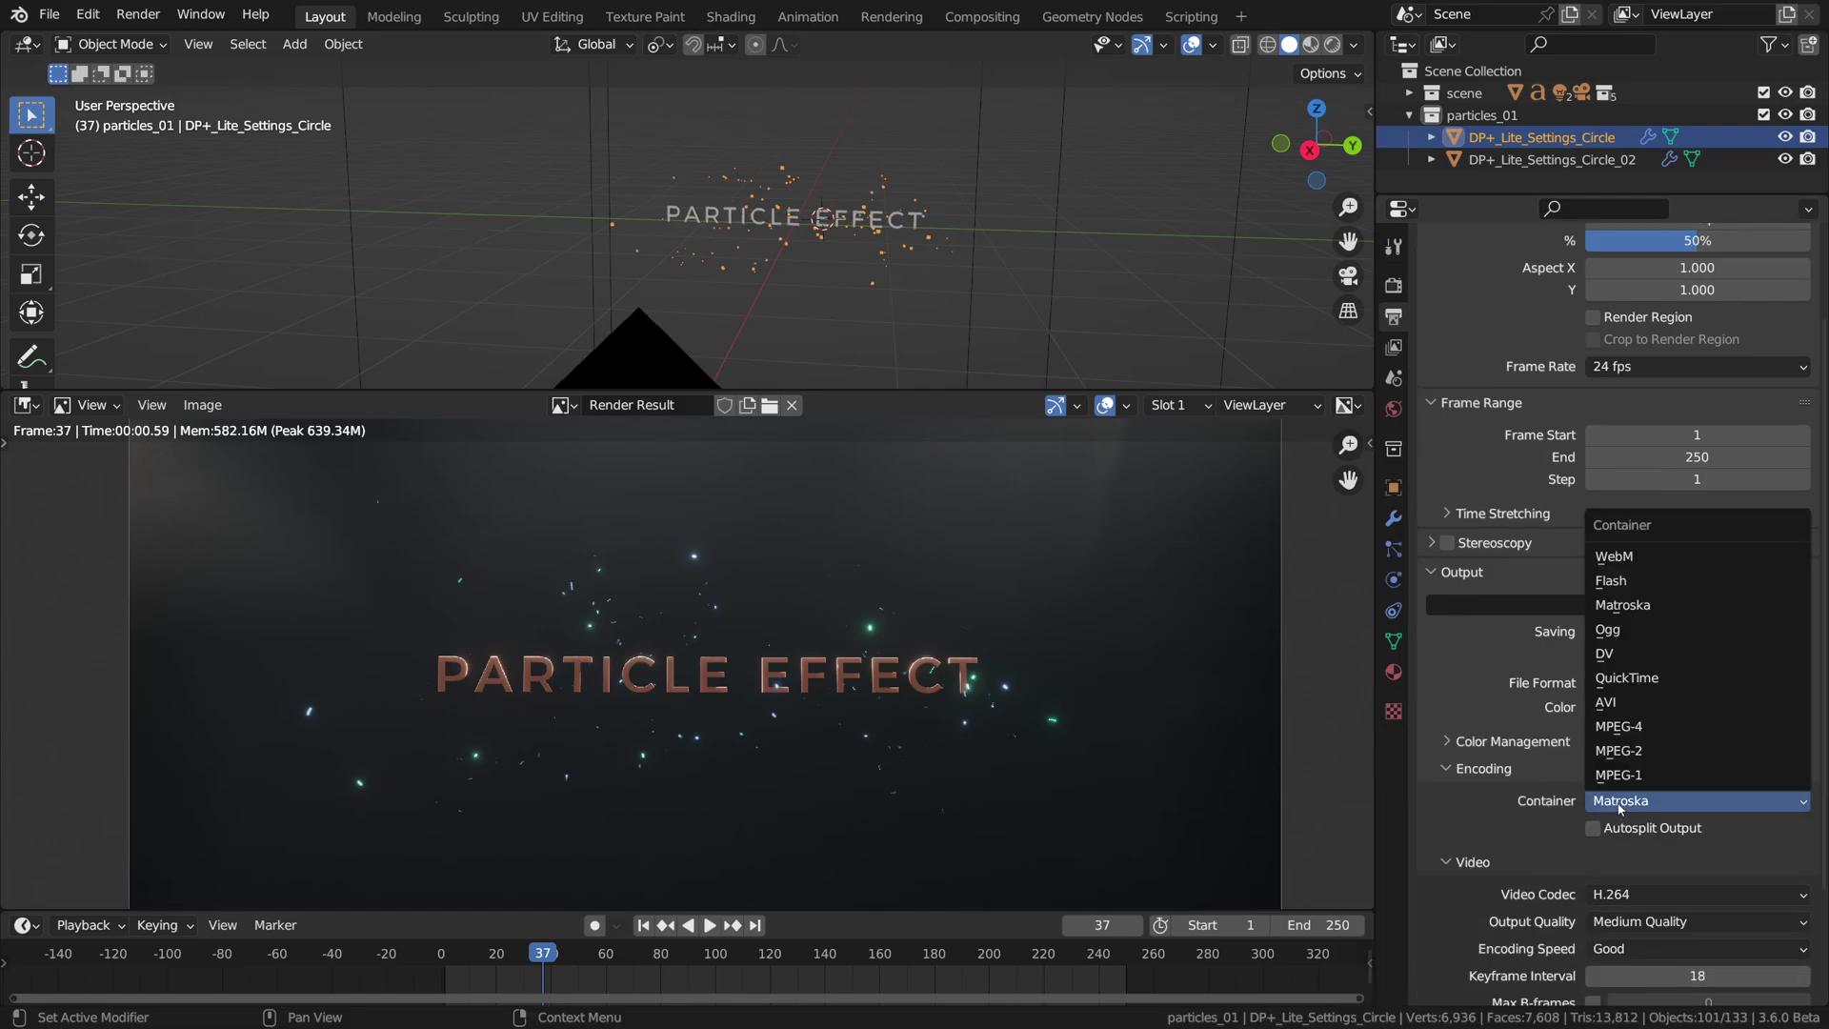
{"action": "left_click", "coordinate": [1629, 728]}
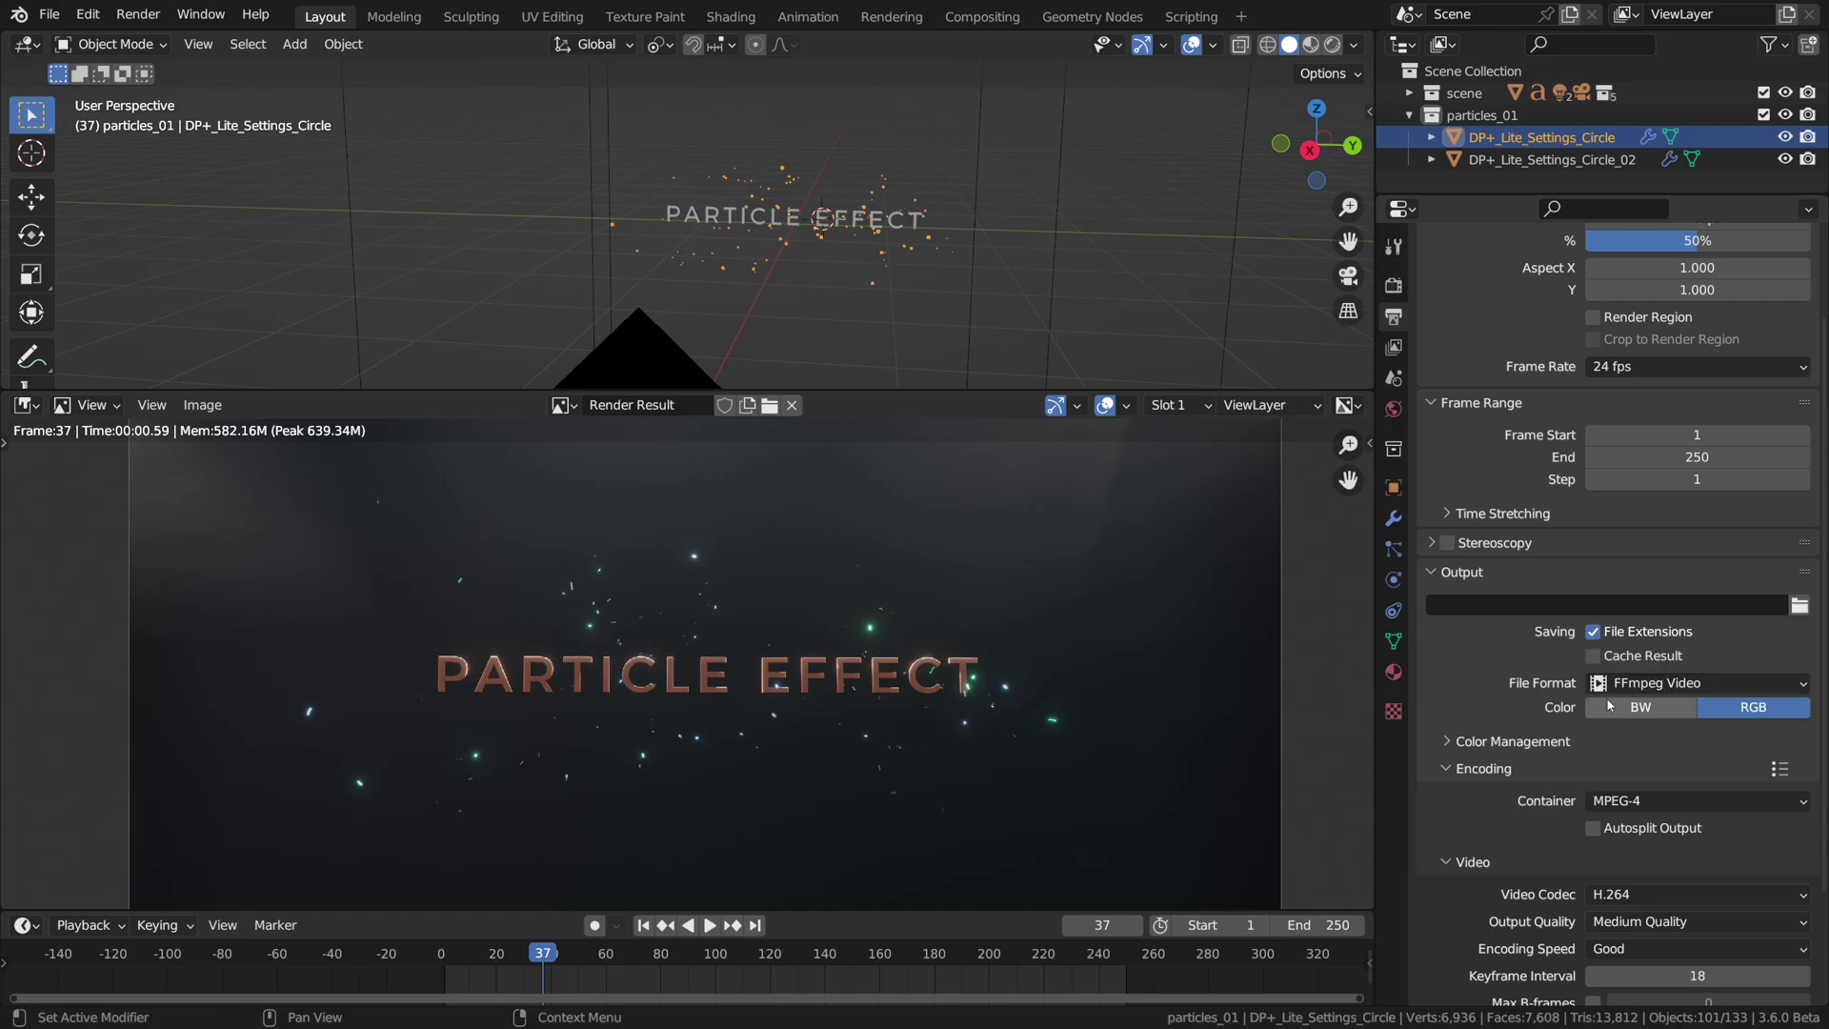
{"action": "left_click", "coordinate": [138, 13]}
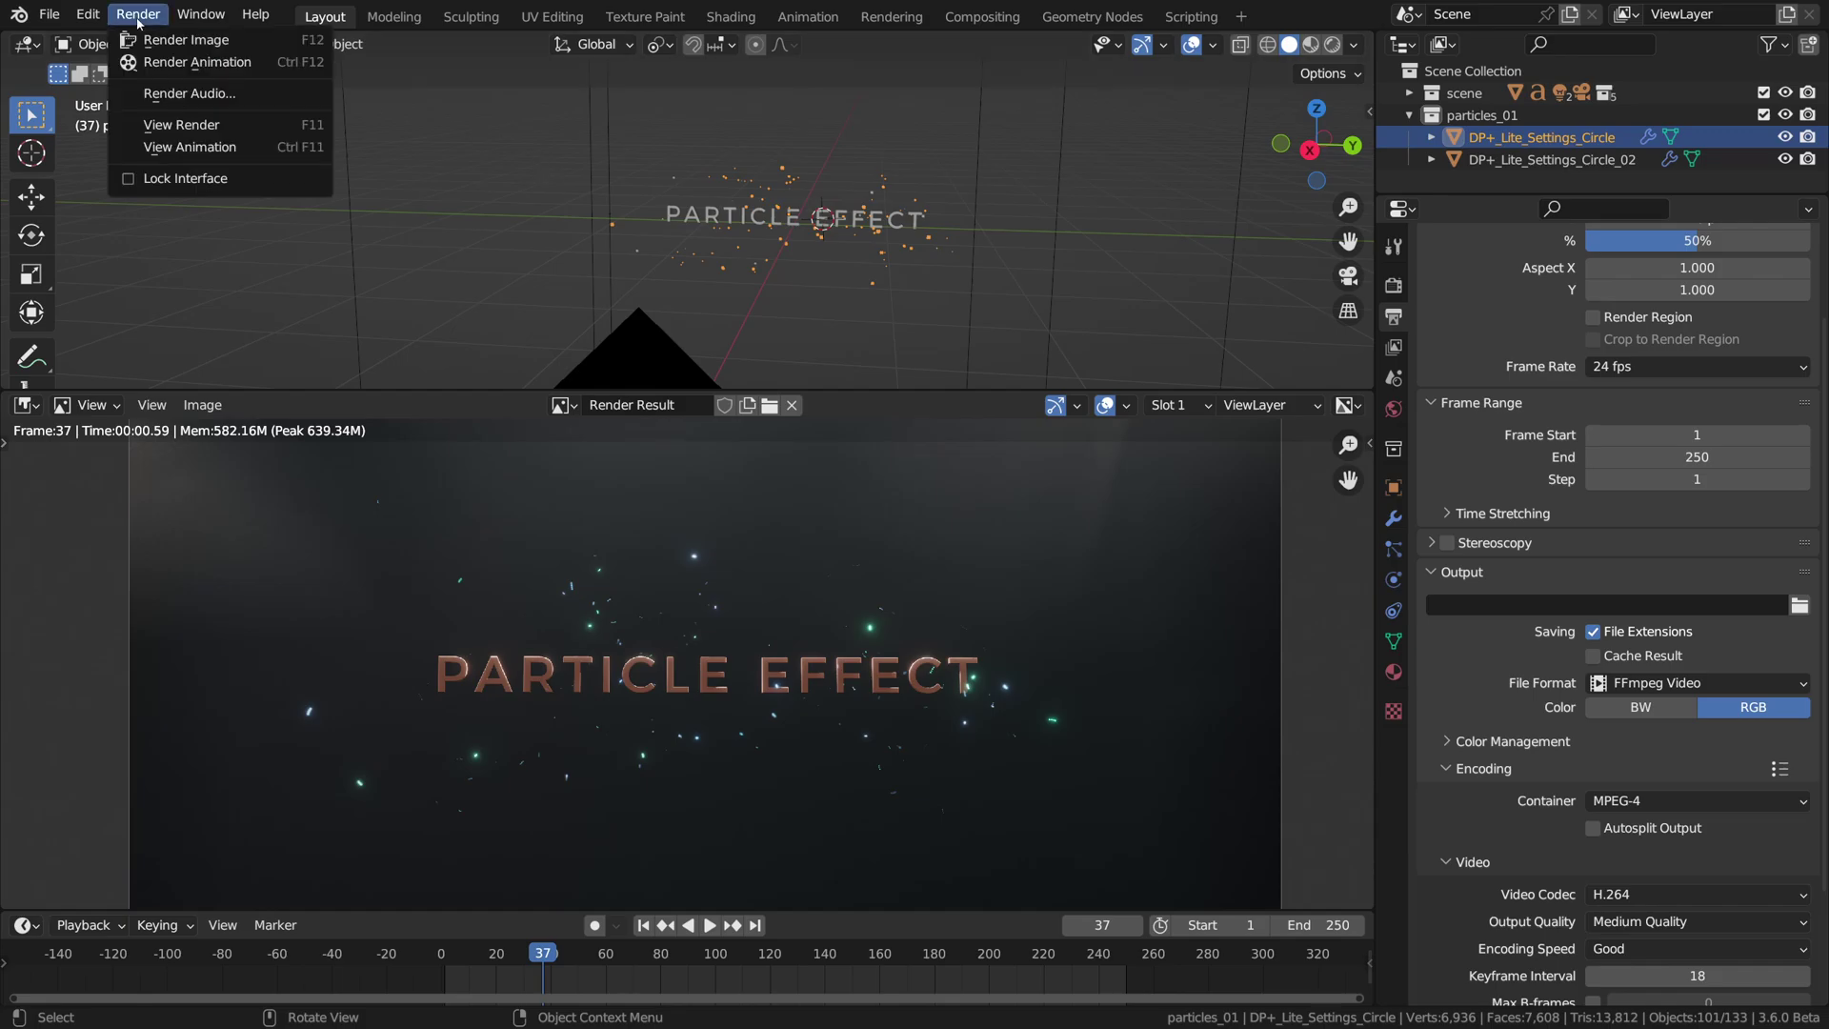
{"action": "left_click", "coordinate": [158, 61]}
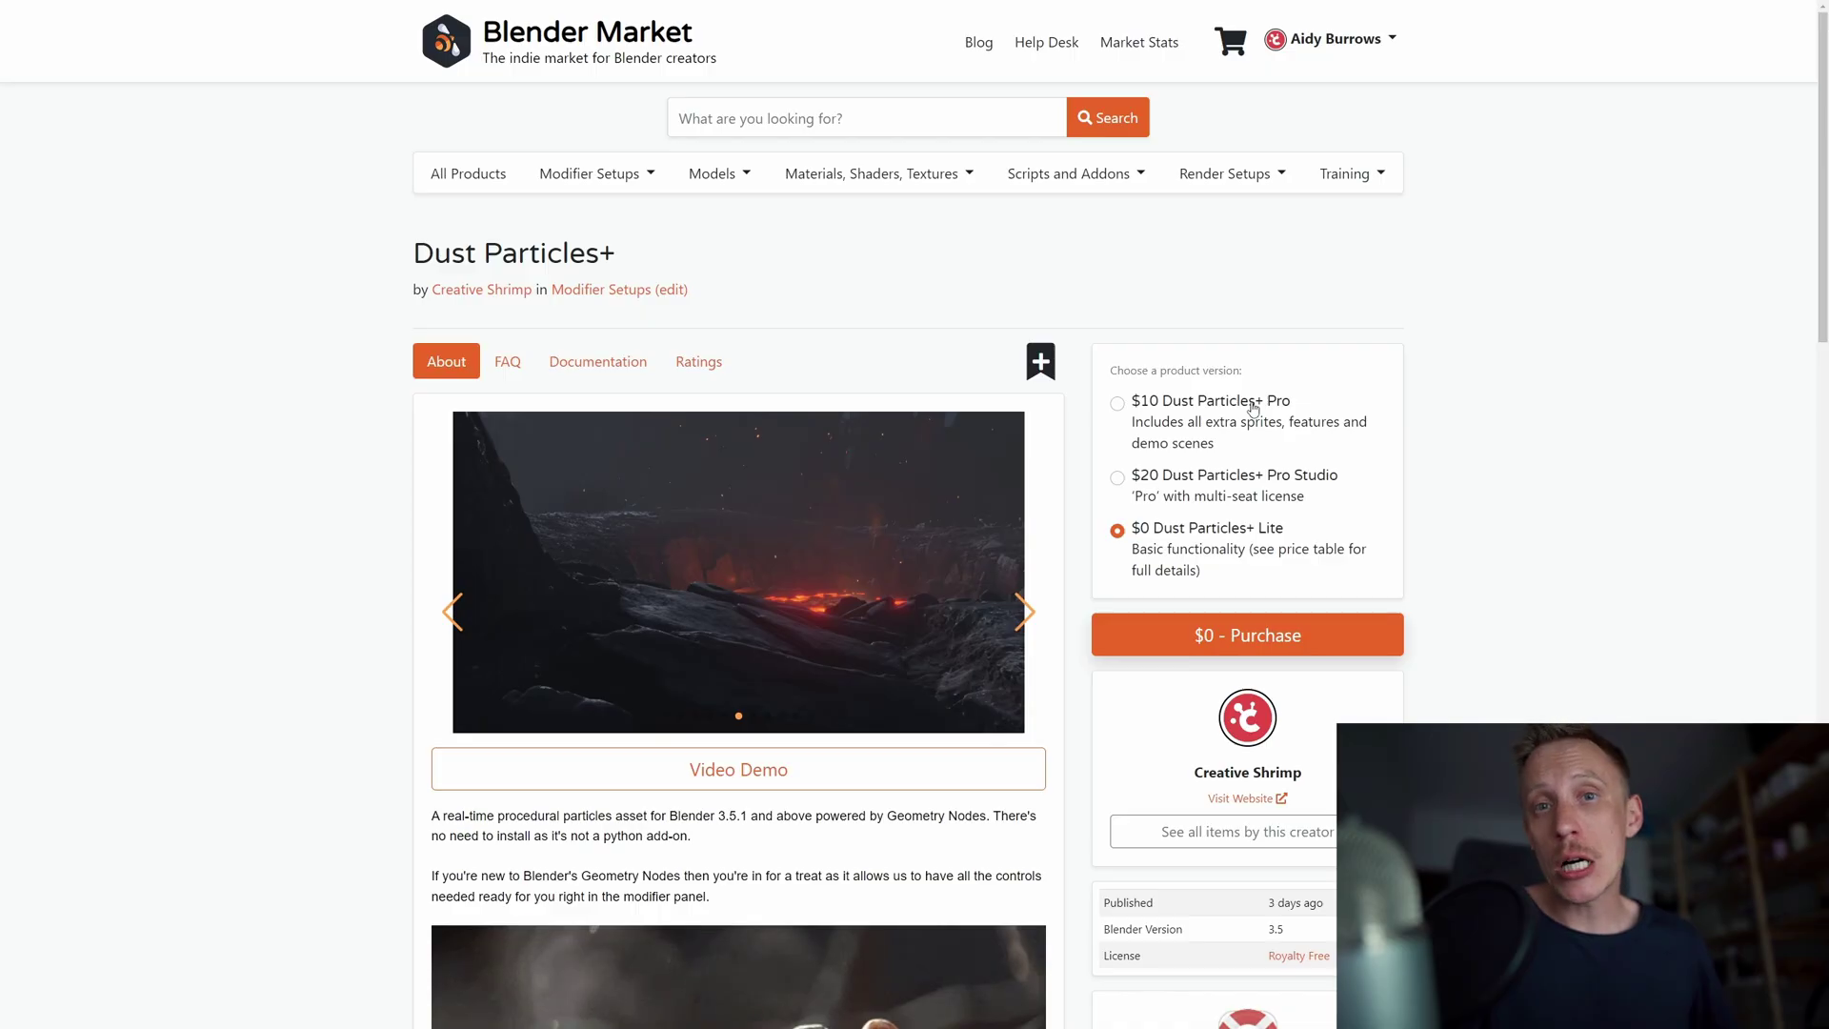
Try the $10 Pro option, return to the free Lite version, and scroll down to the price table
{"action": "left_click", "coordinate": [1229, 427]}
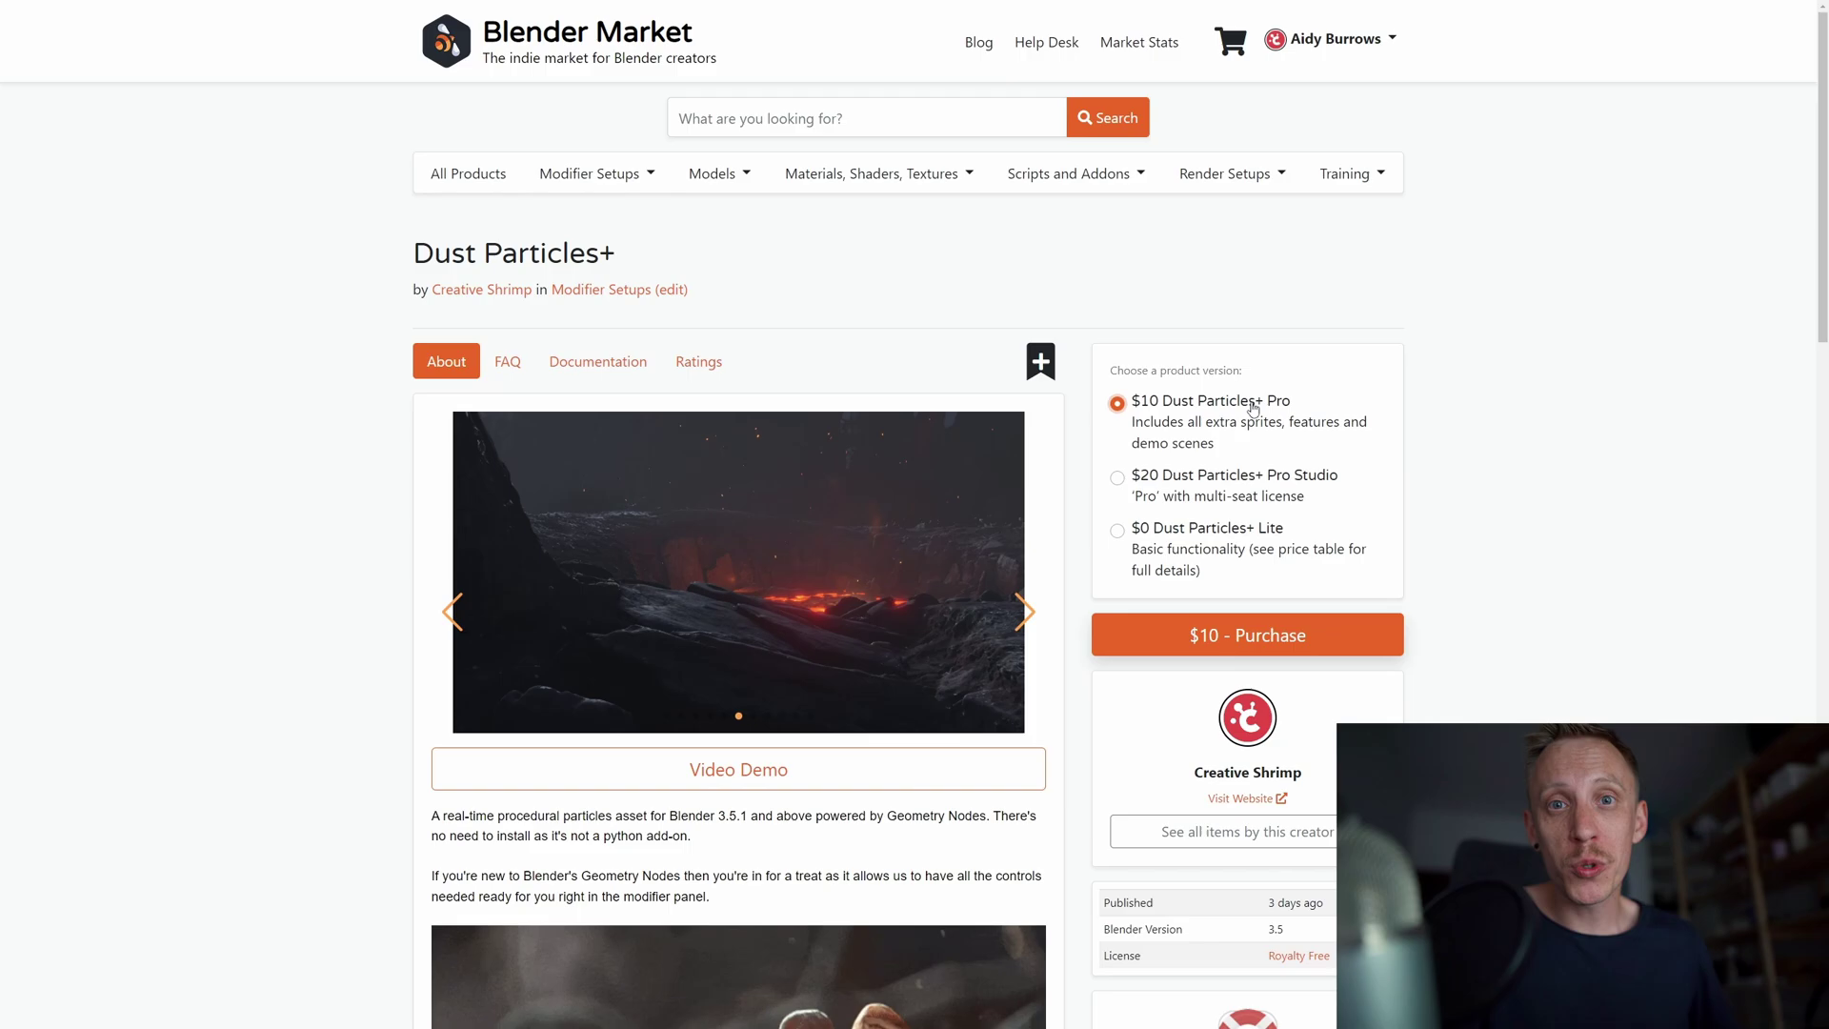
{"action": "left_click", "coordinate": [1255, 540]}
{"action": "scroll", "coordinate": [1566, 537], "scroll_direction": "down", "scroll_amount": 5}
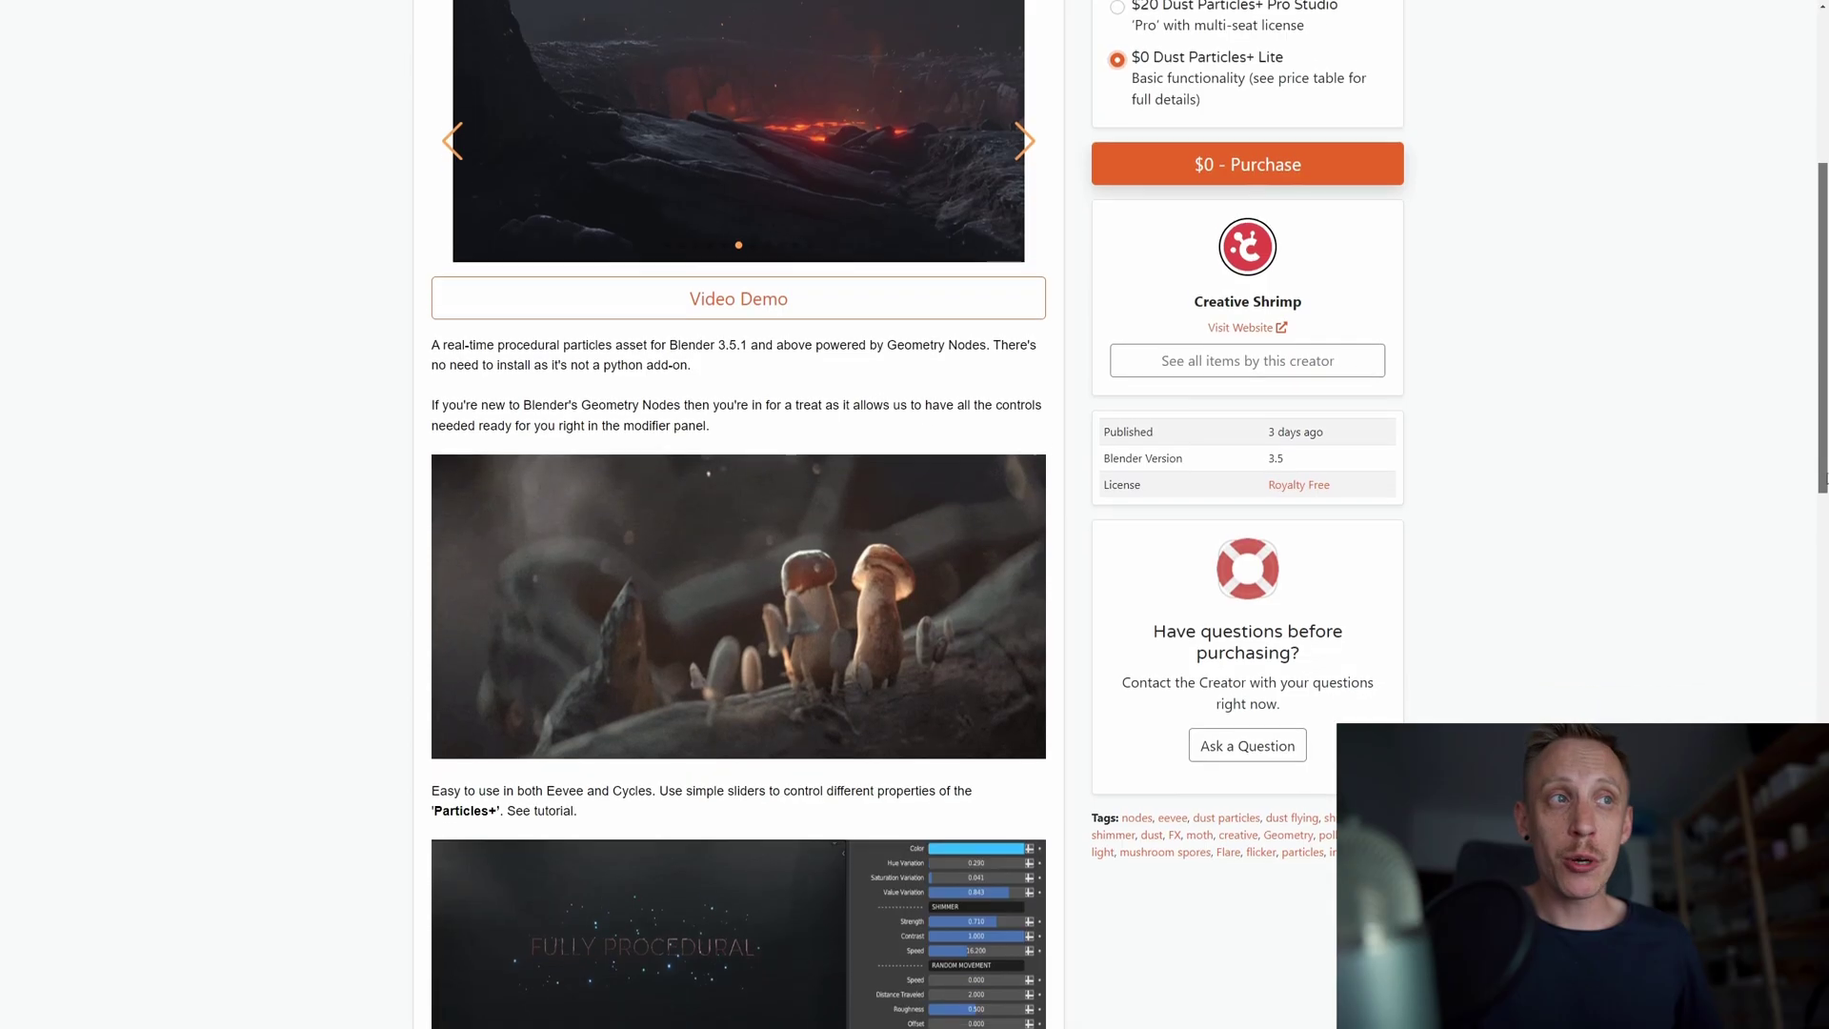
{"action": "scroll", "coordinate": [1825, 479], "scroll_direction": "down", "scroll_amount": 8}
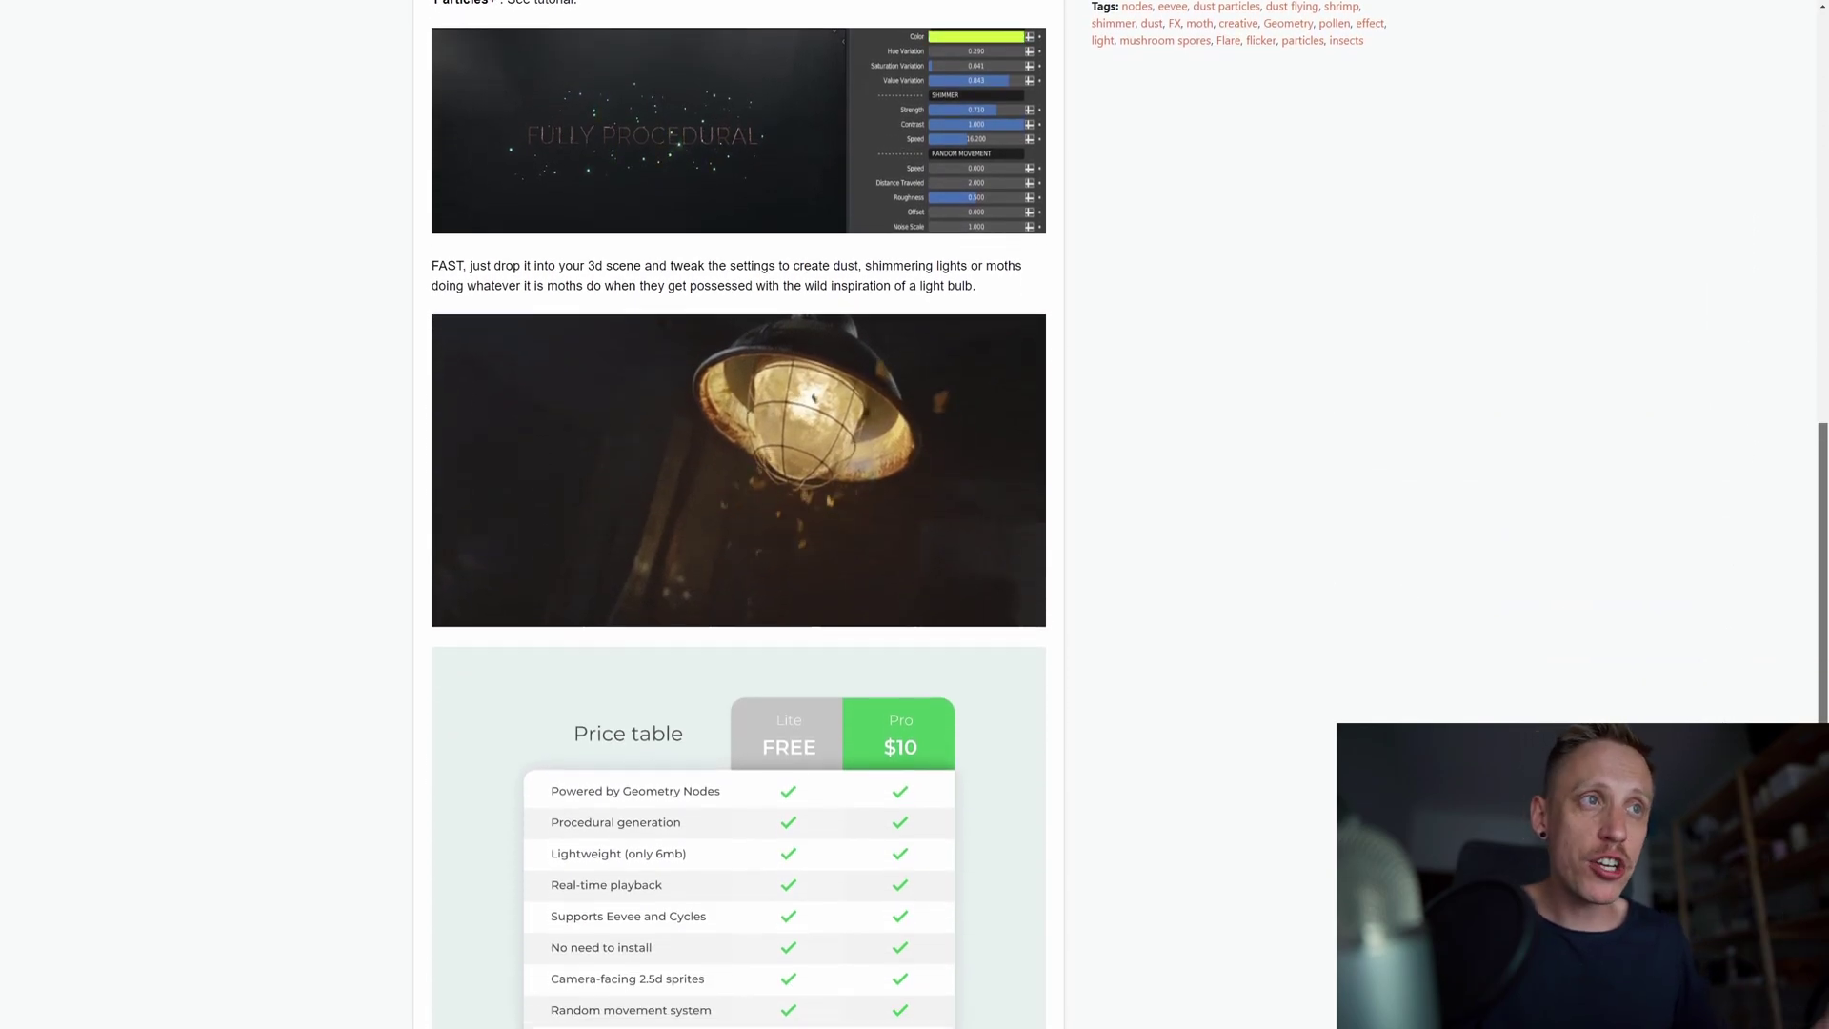
{"action": "scroll", "coordinate": [915, 514], "scroll_direction": "down", "scroll_amount": 6}
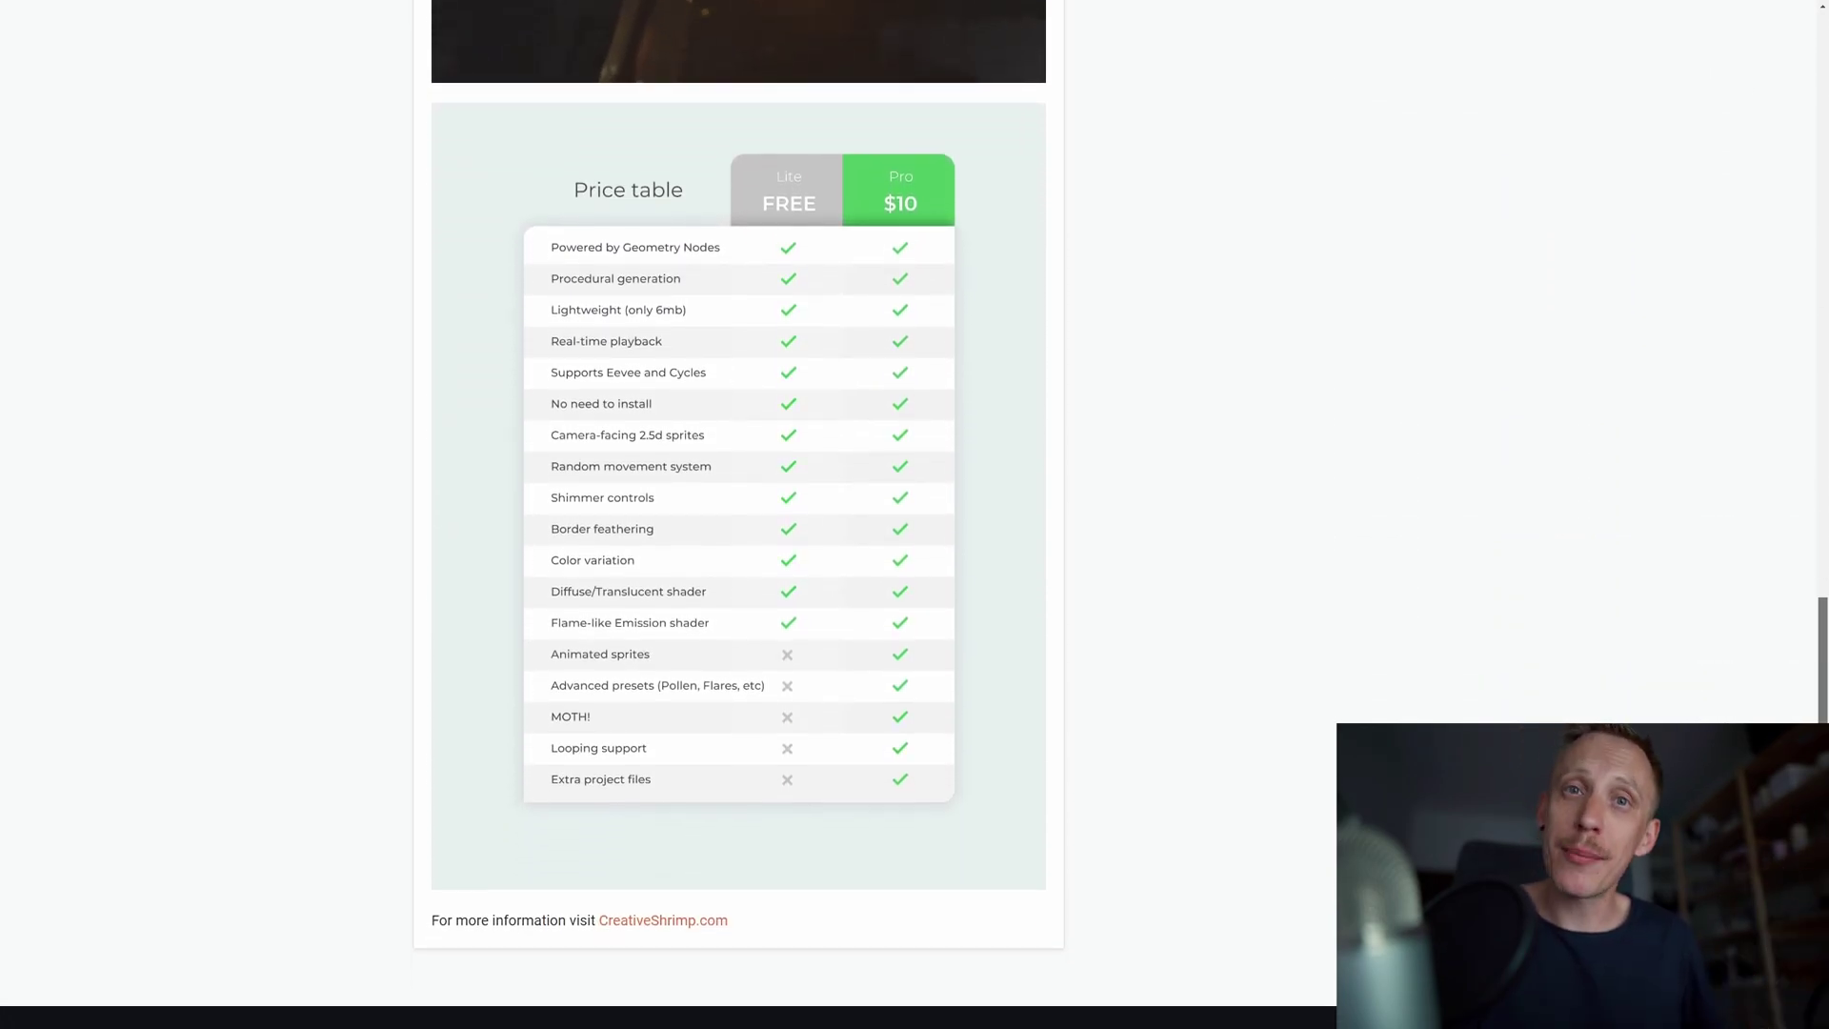